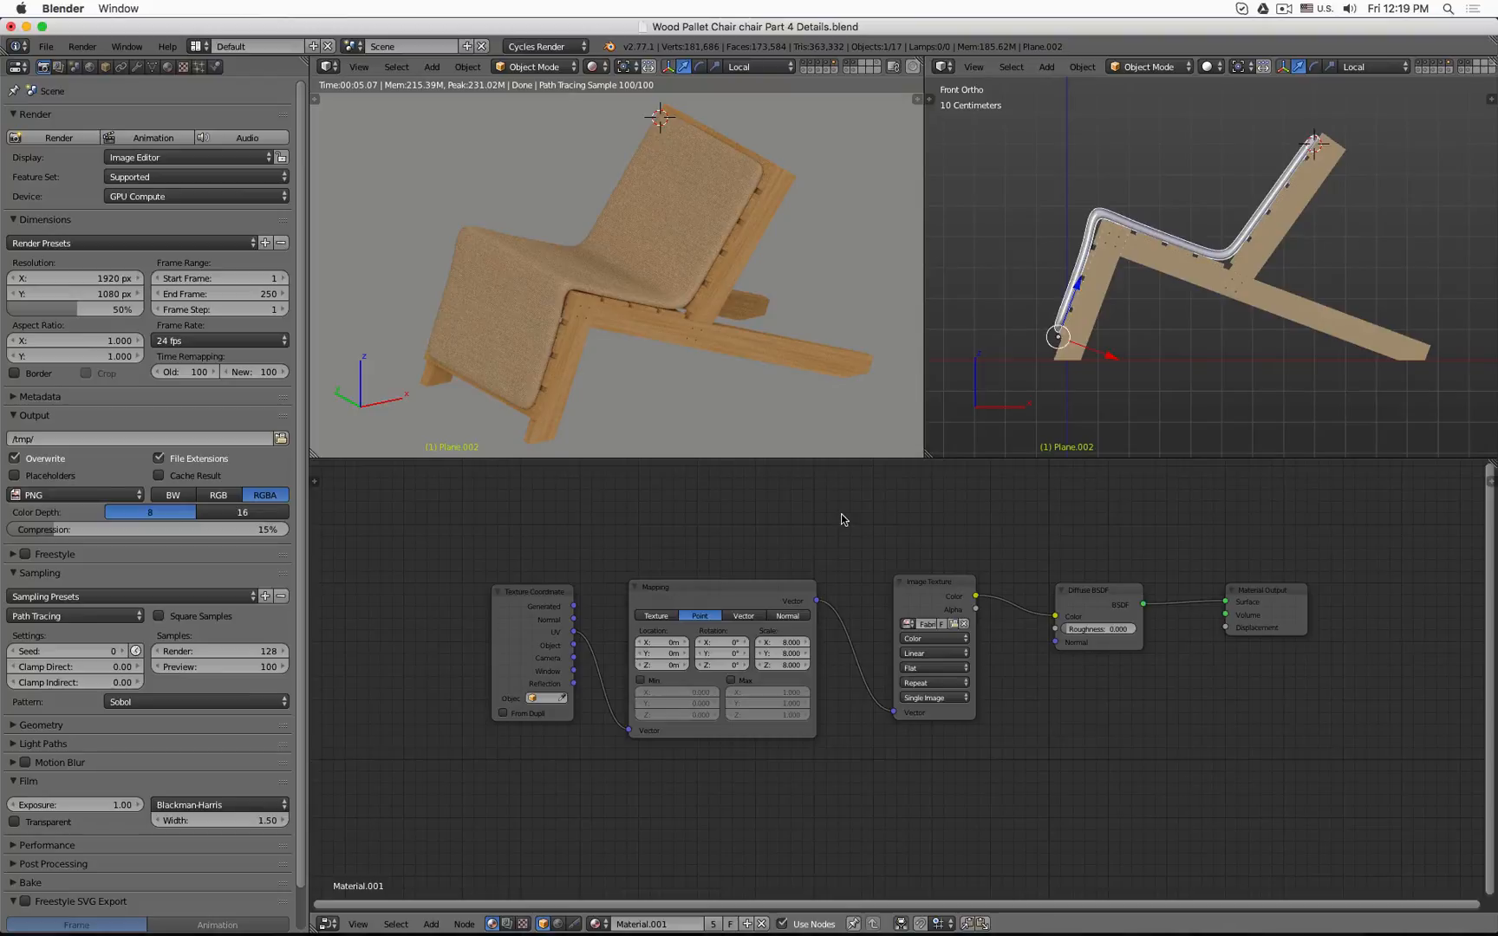
Examine the seat cushion's fabric material nodes and its rendered weave up close.
{"action": "left_click", "coordinate": [951, 591]}
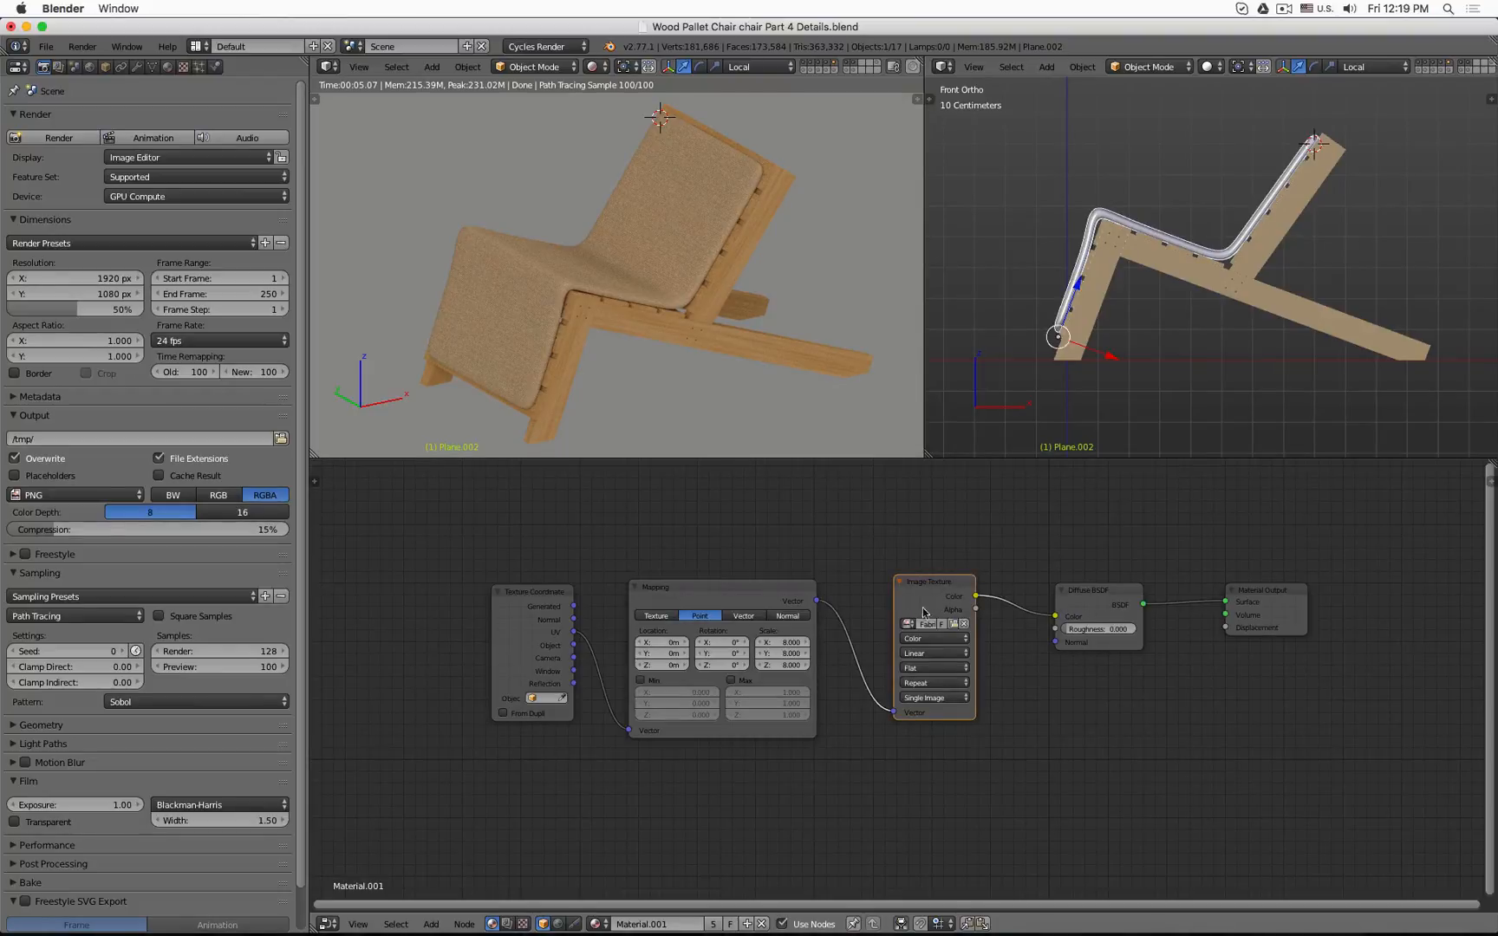
{"action": "left_click", "coordinate": [1090, 599]}
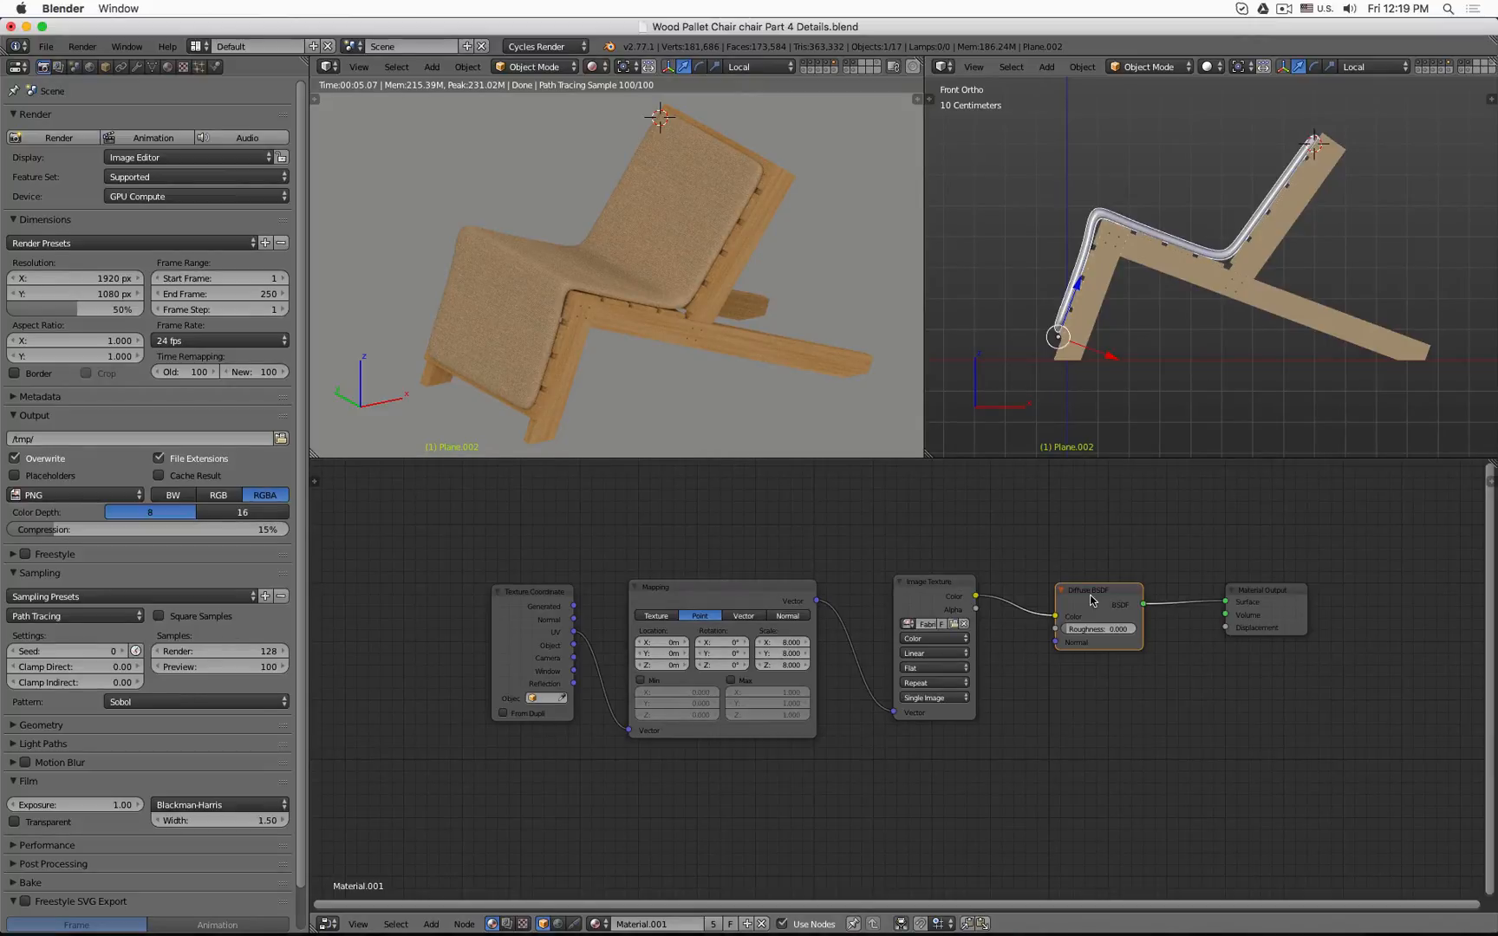
{"action": "left_click", "coordinate": [927, 592]}
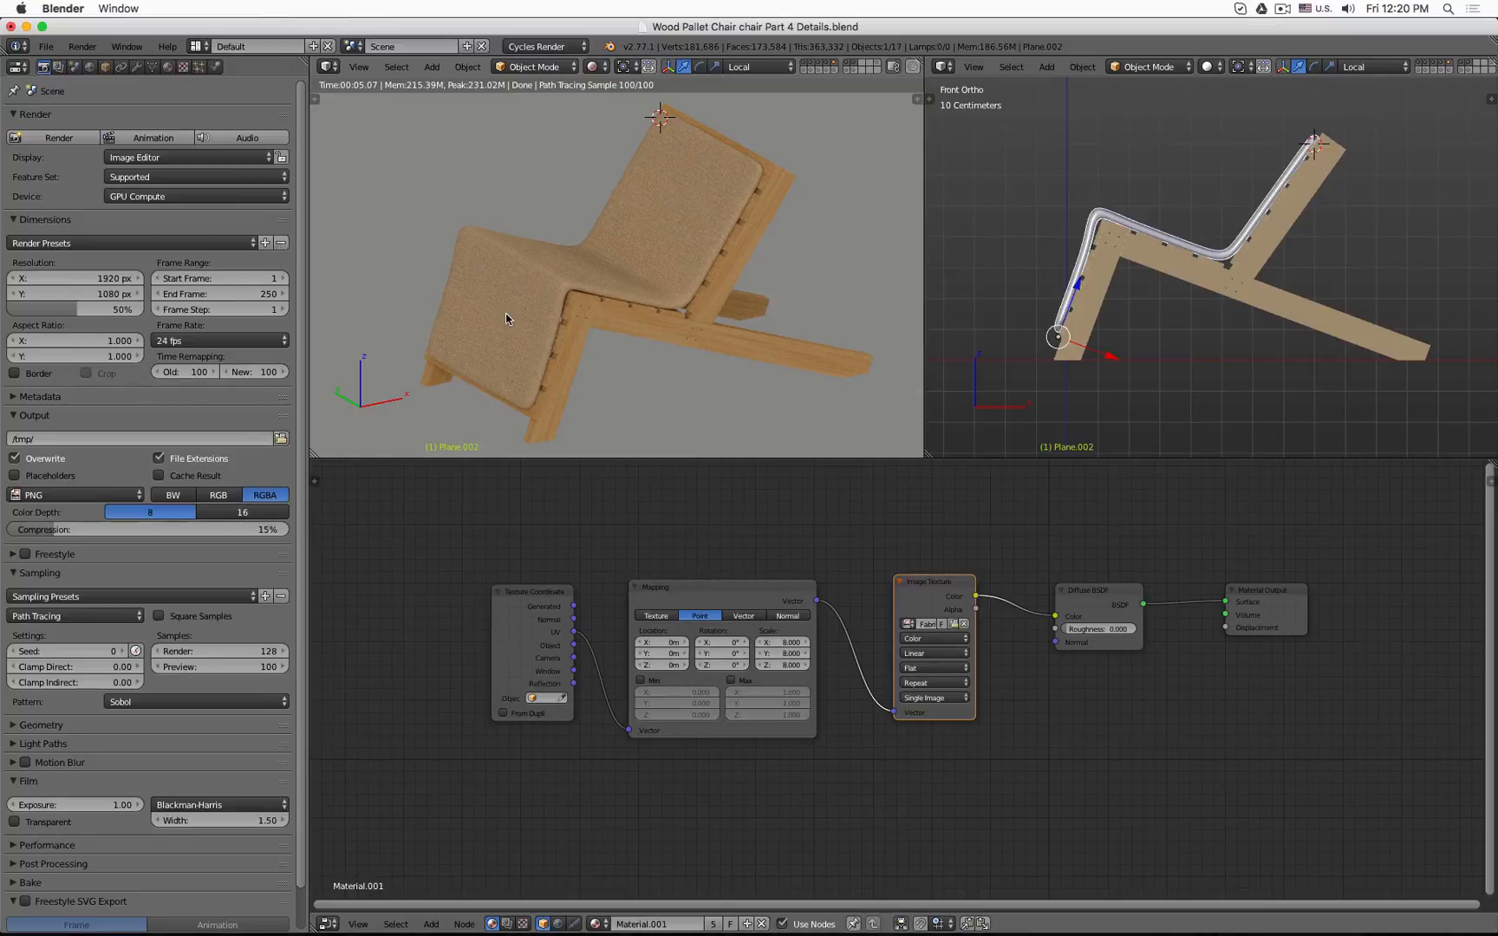
{"action": "scroll", "coordinate": [425, 228], "scroll_direction": "up", "scroll_amount": 5}
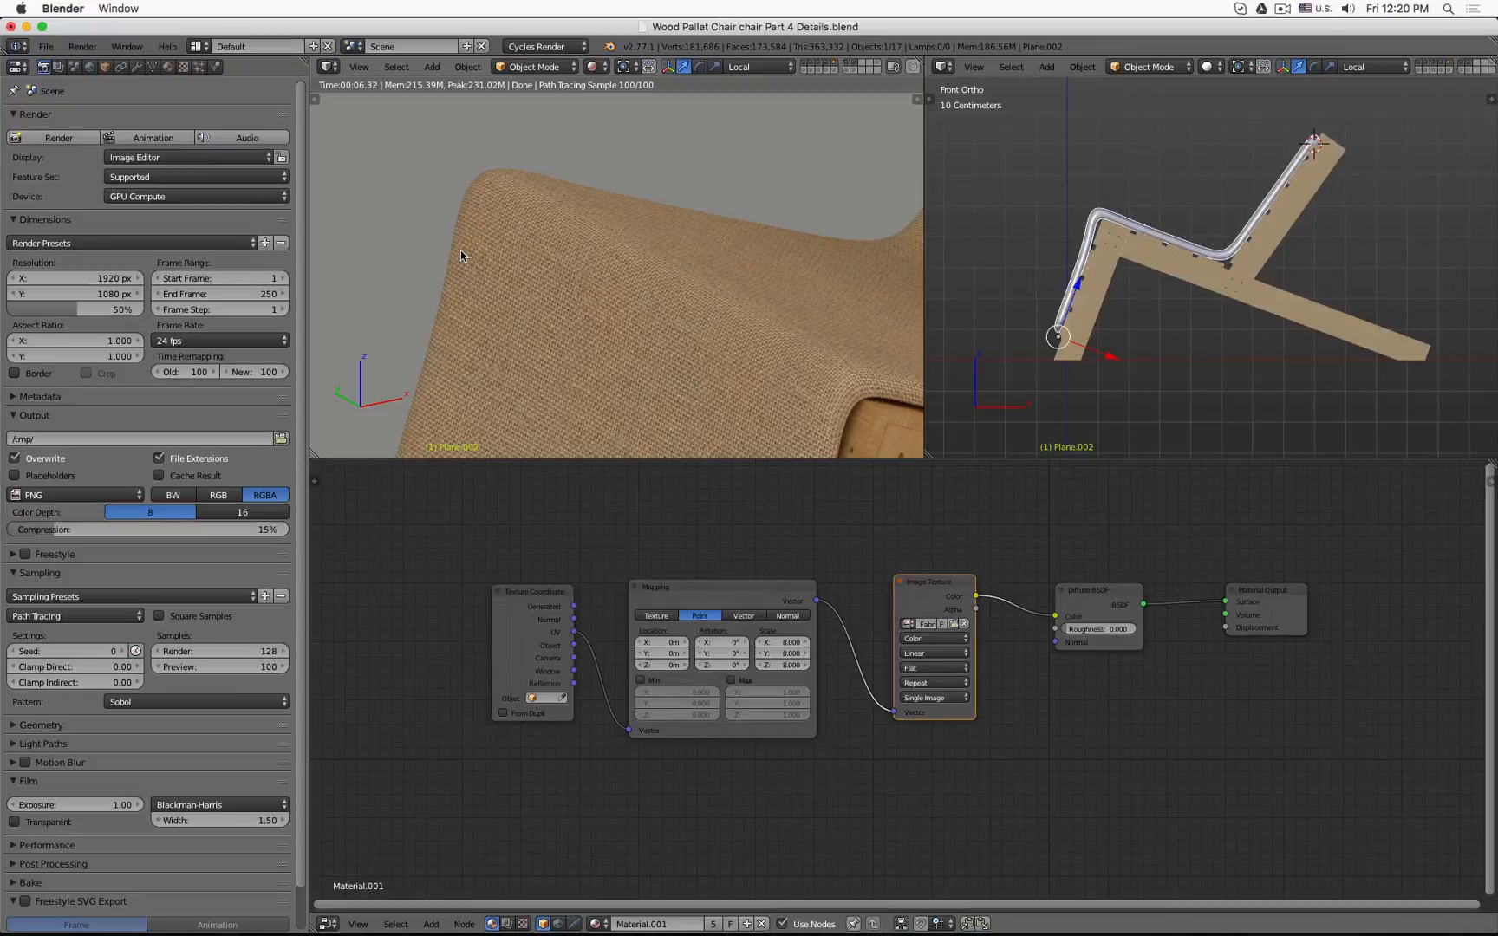
{"action": "scroll", "coordinate": [460, 250], "scroll_direction": "down", "scroll_amount": 6}
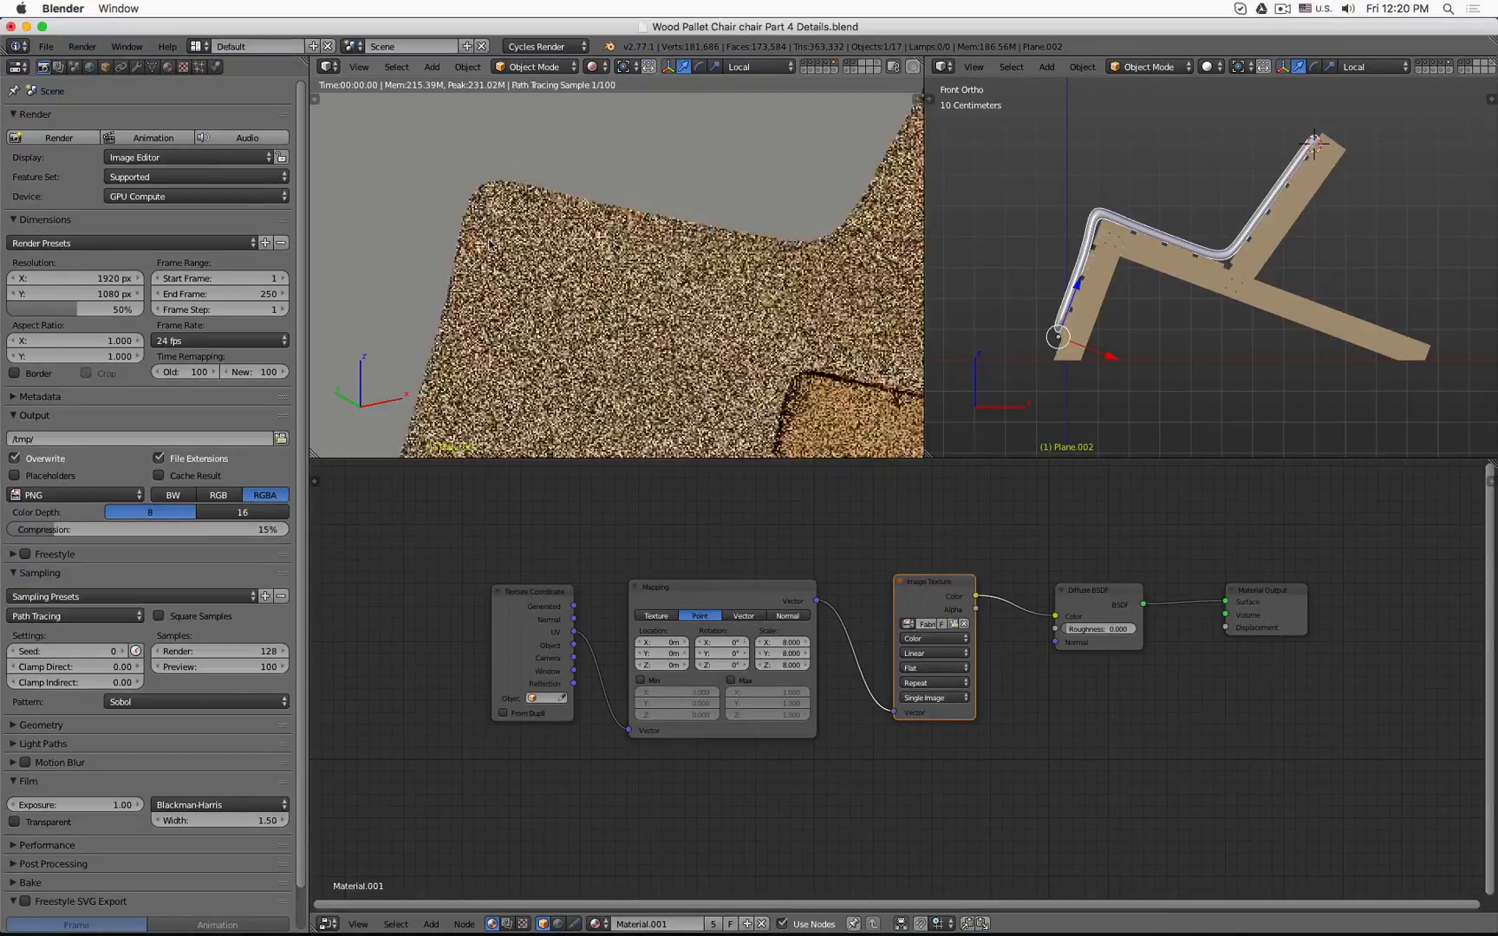
{"action": "middle_click_drag", "start_coordinate": [611, 267], "coordinate": [640, 286]}
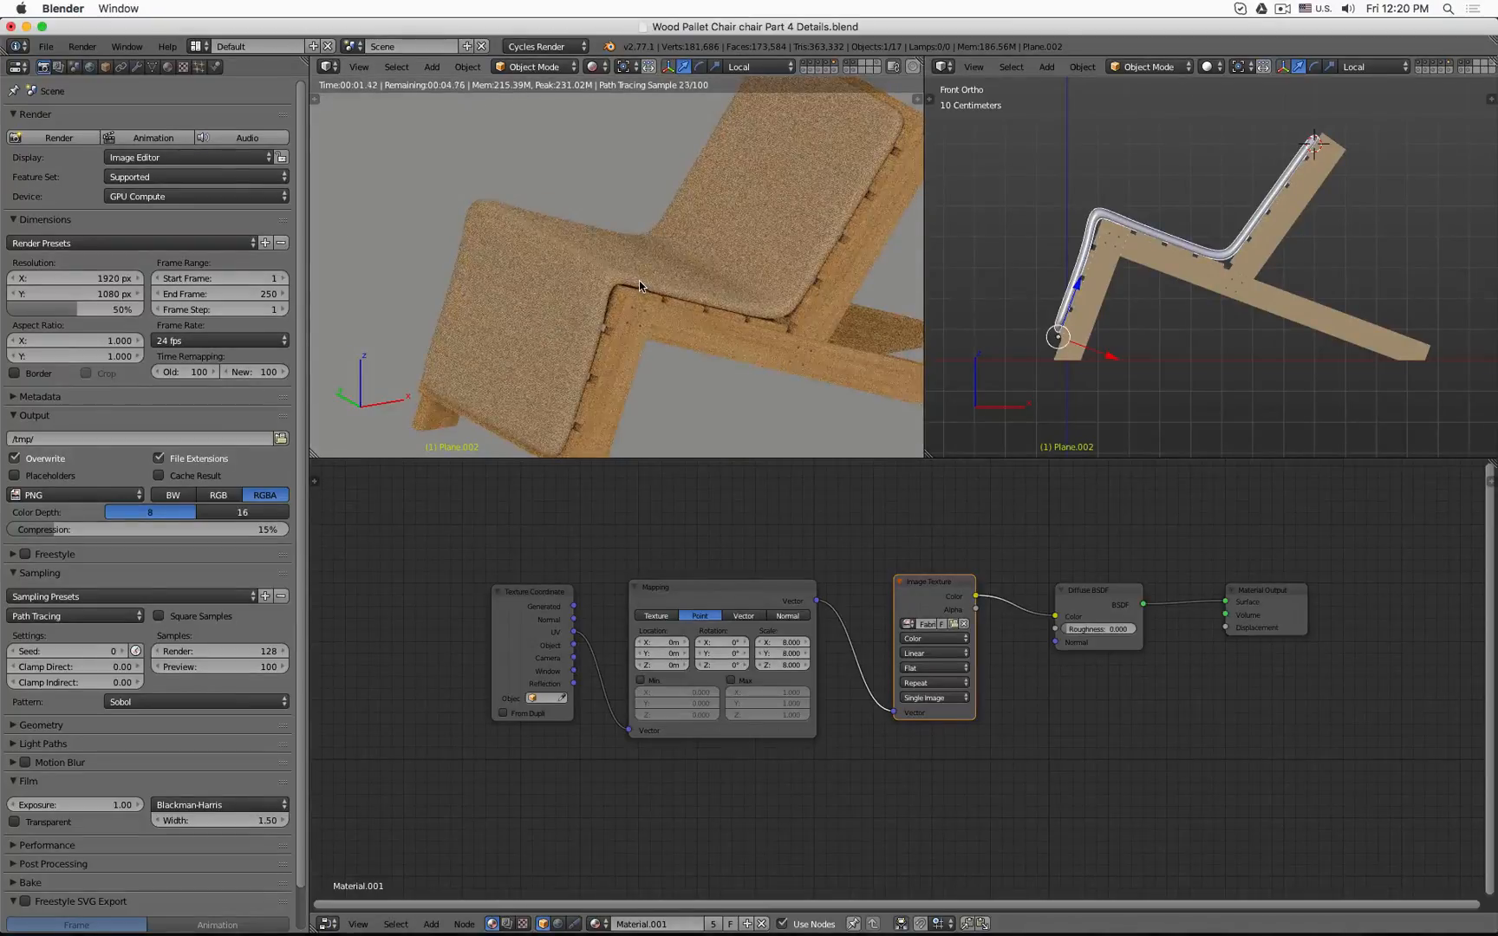
Add an area lamp to the chair scene.
{"action": "key", "text": "KP_7"}
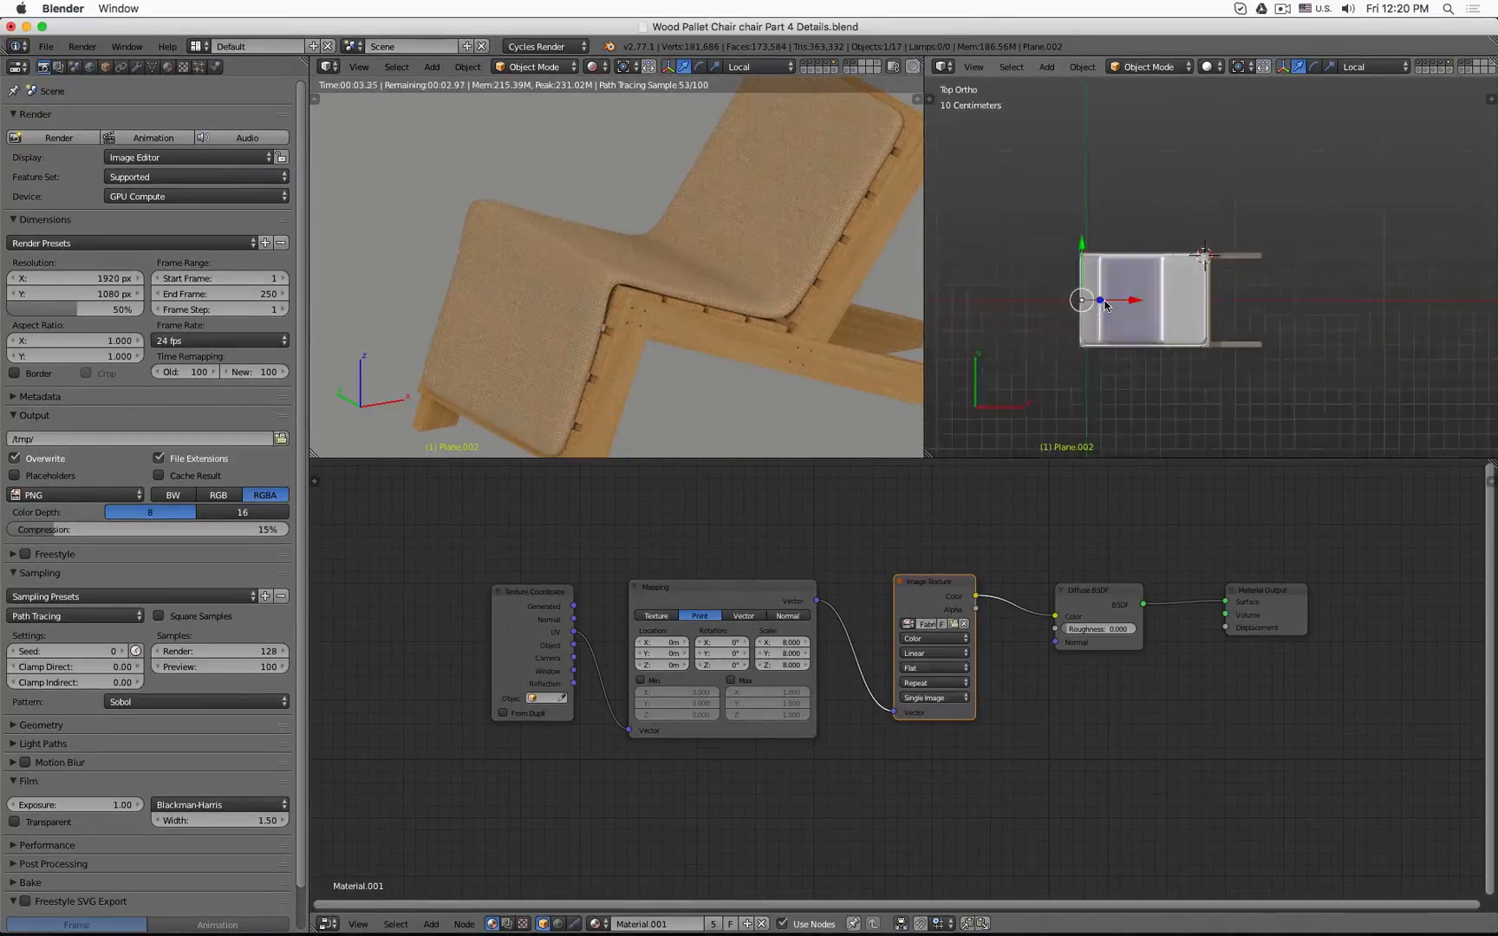
{"action": "key", "text": "KP_3"}
{"action": "key", "text": "KP_7"}
{"action": "key", "text": "shift+a"}
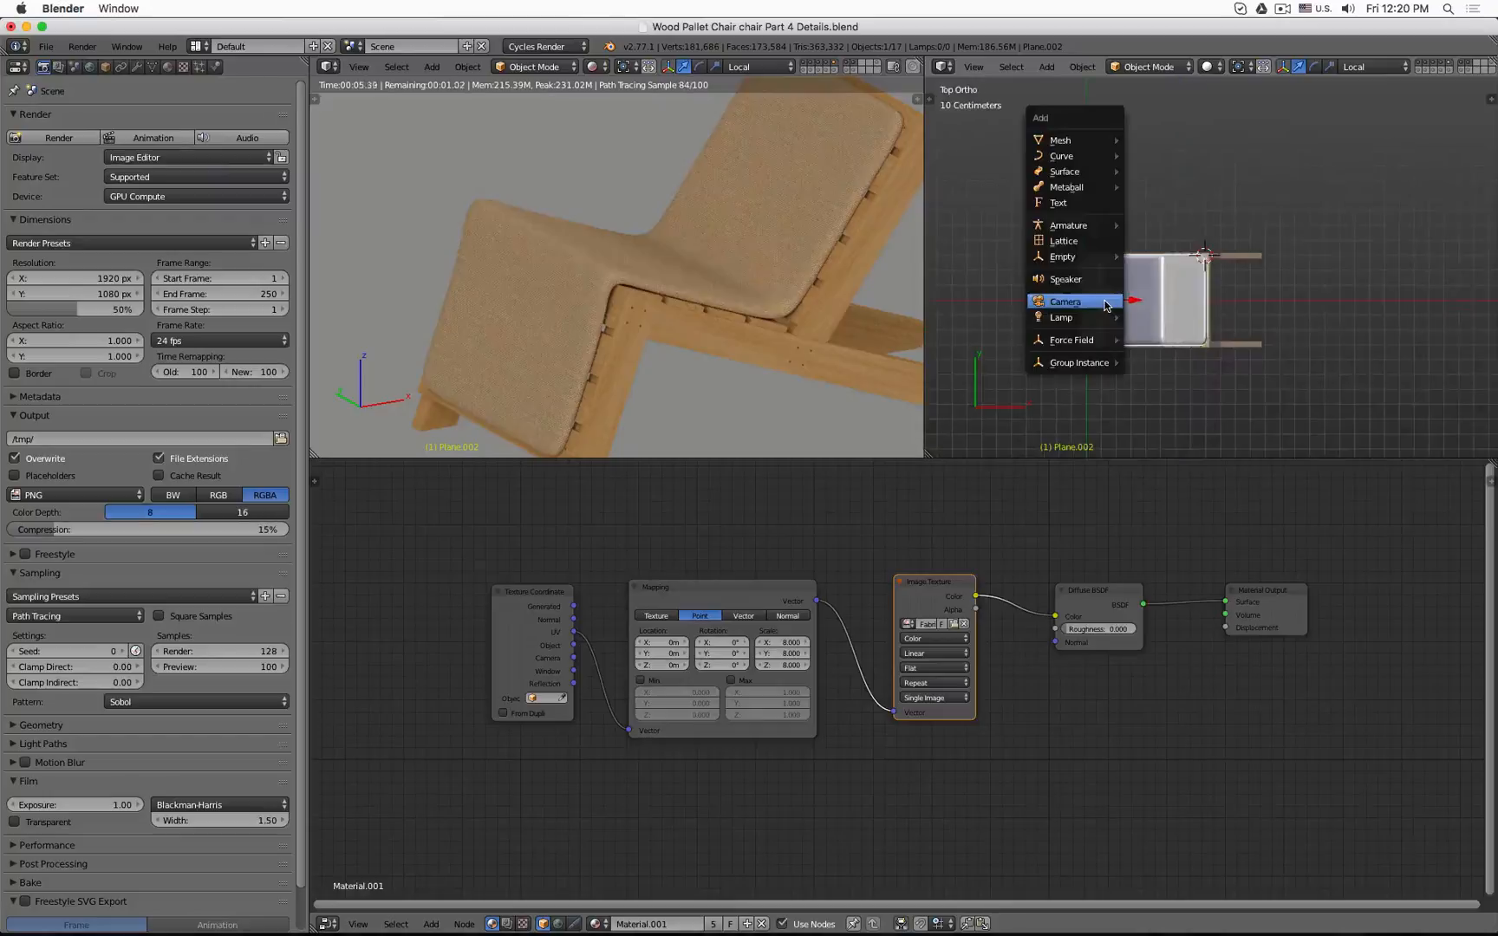
{"action": "mouse_move", "coordinate": [1097, 273]}
{"action": "mouse_move", "coordinate": [1101, 317]}
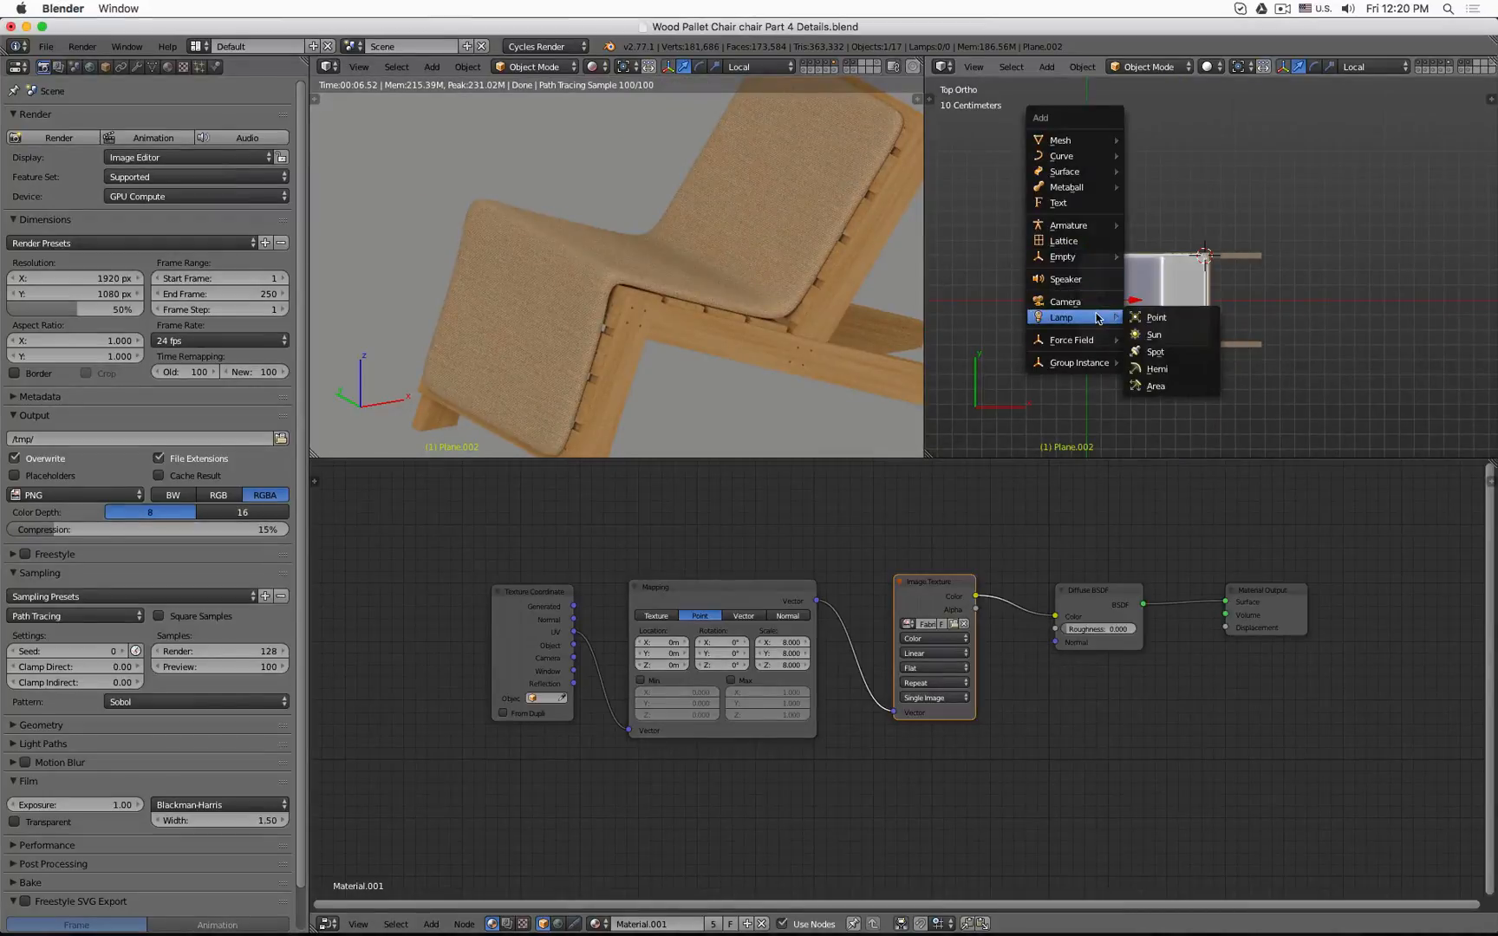
{"action": "left_click", "coordinate": [1184, 388]}
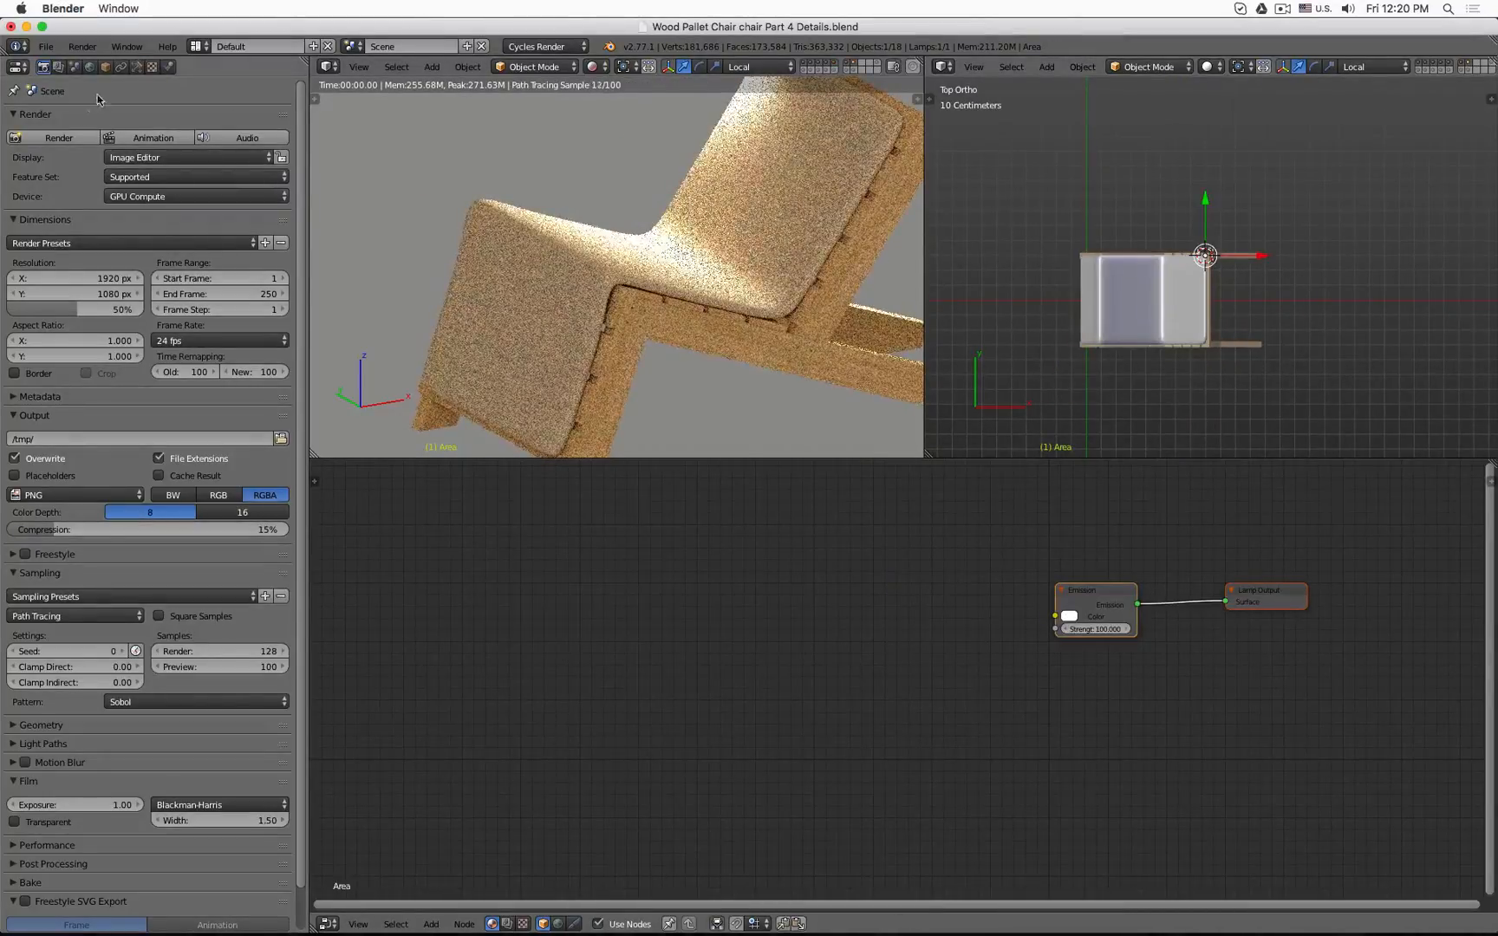
Set the square area lamp's size to 2 m.
{"action": "left_click", "coordinate": [136, 67]}
{"action": "left_click", "coordinate": [110, 237]}
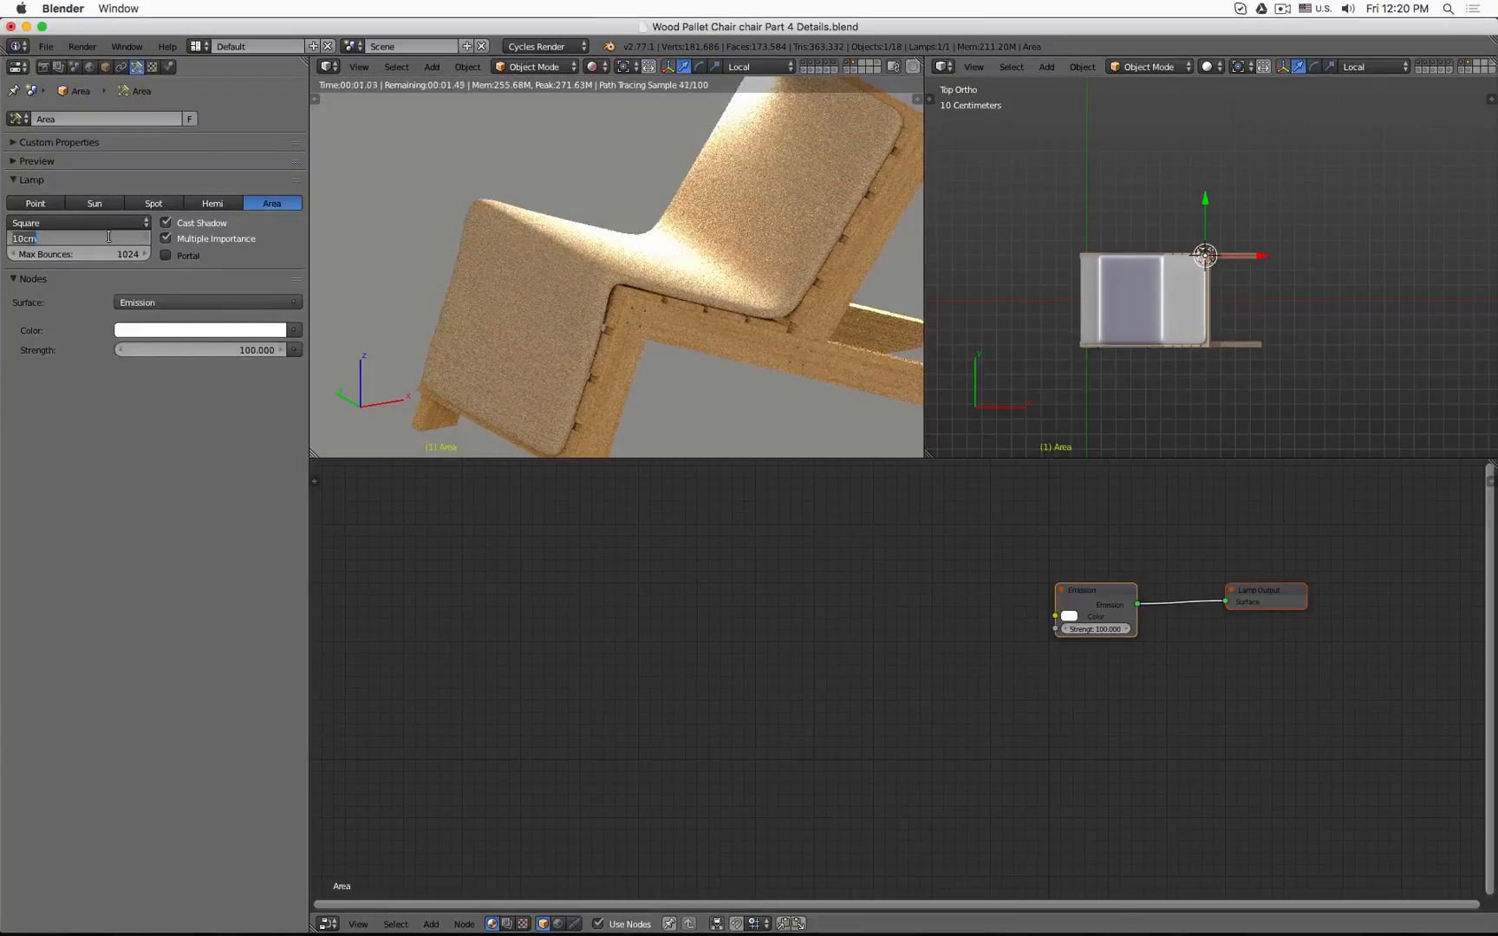
{"action": "type", "text": "2m"}
{"action": "key", "text": "Return"}
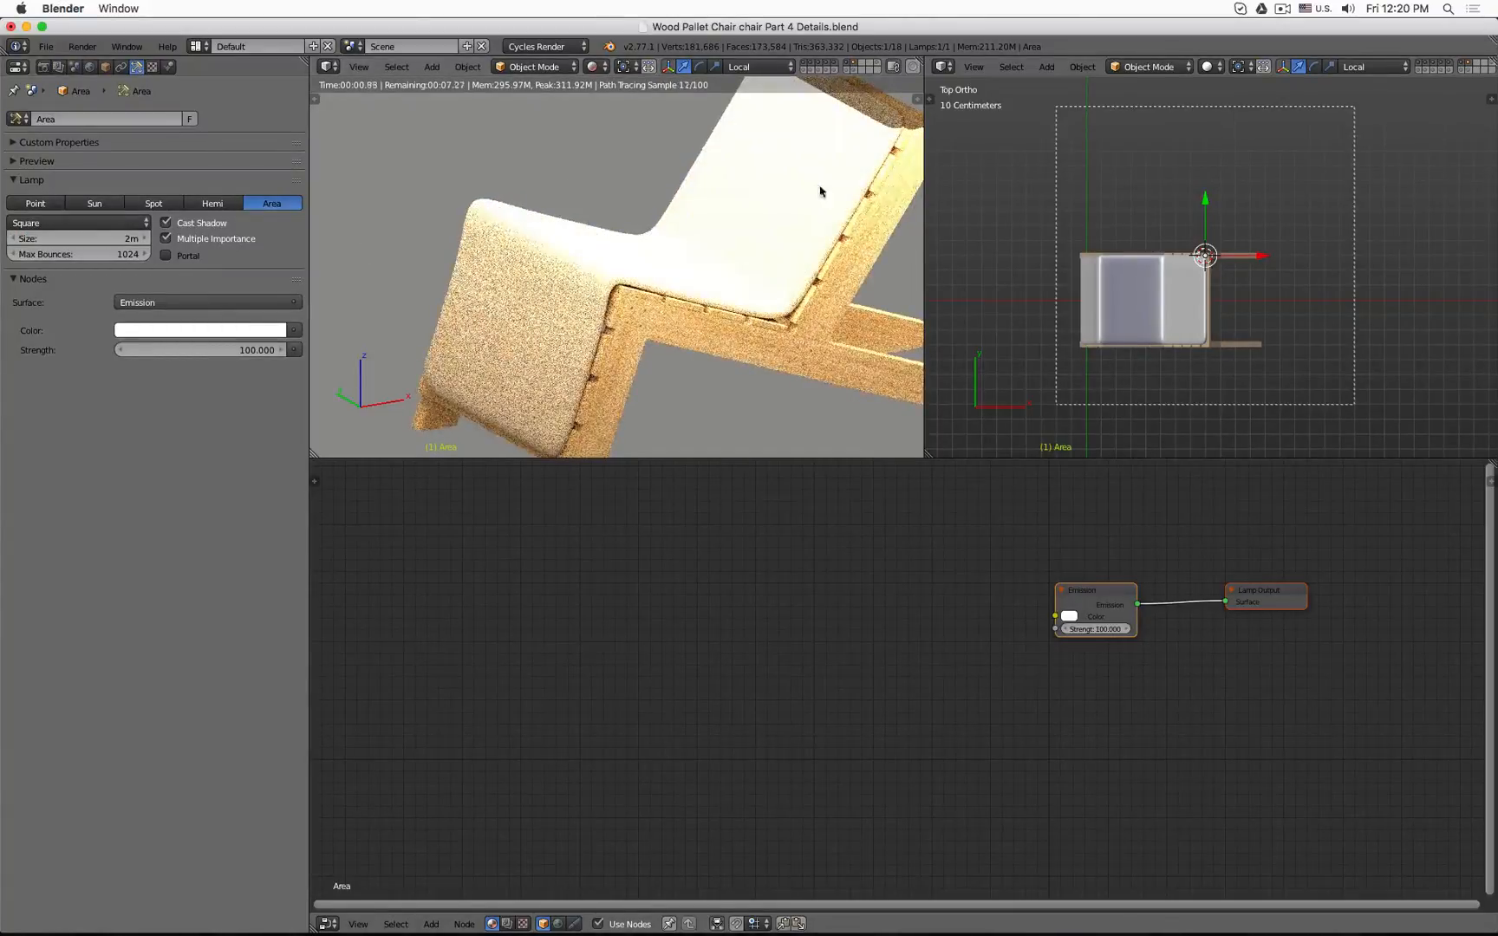
In the right-side view, tilt the area lamp toward the chair and move it out beside the chair.
{"action": "key", "text": "KP_3"}
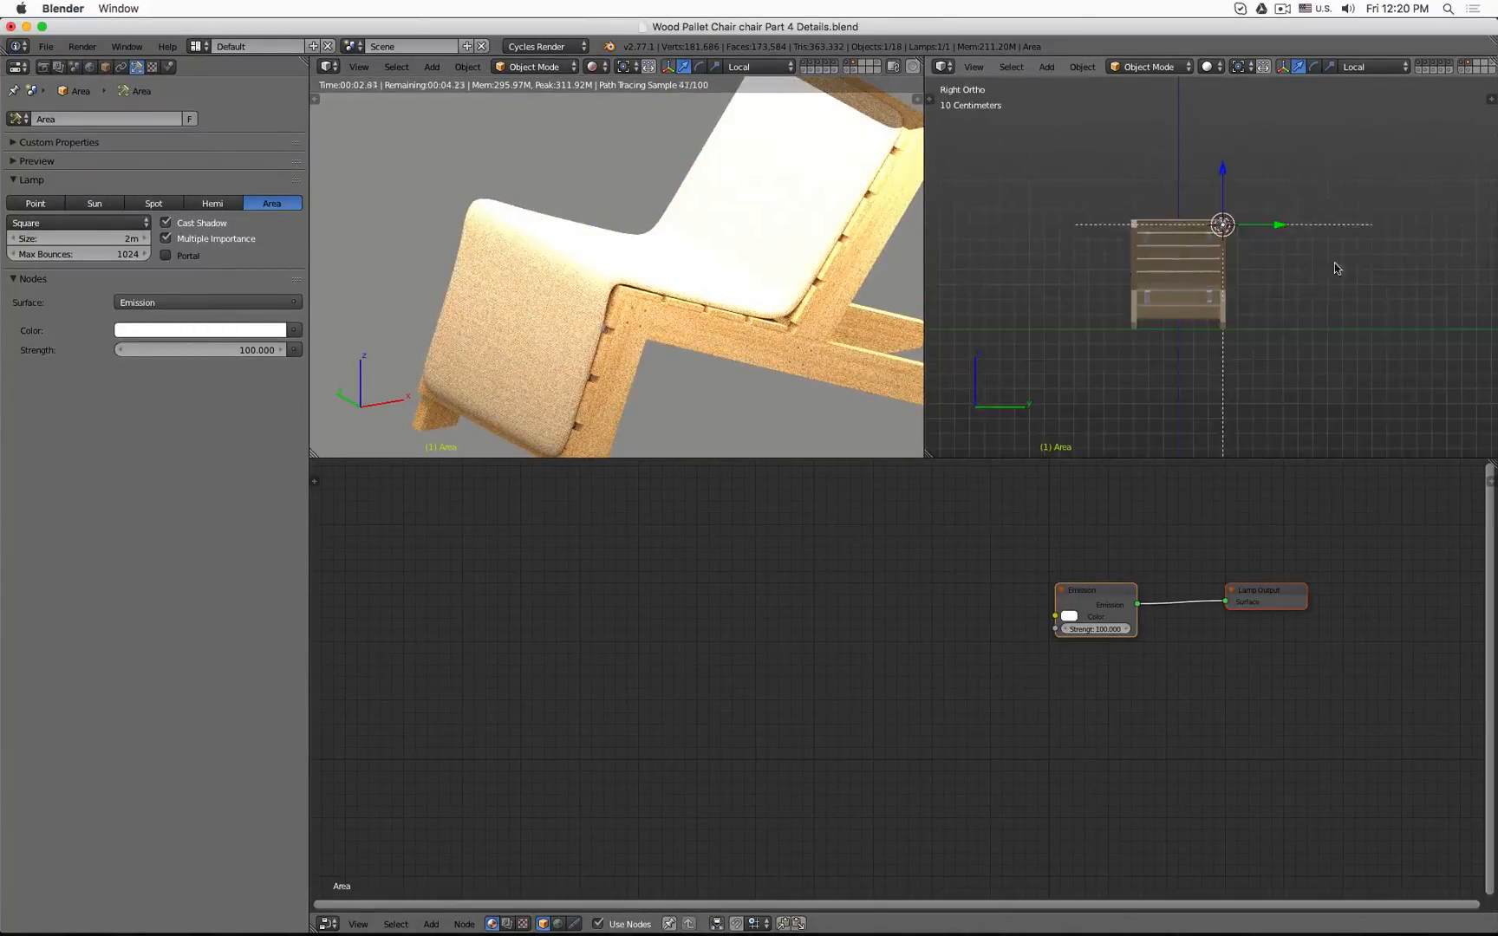
{"action": "key", "text": "r"}
{"action": "left_click", "coordinate": [1240, 399]}
{"action": "key", "text": "g"}
{"action": "left_click", "coordinate": [1330, 357]}
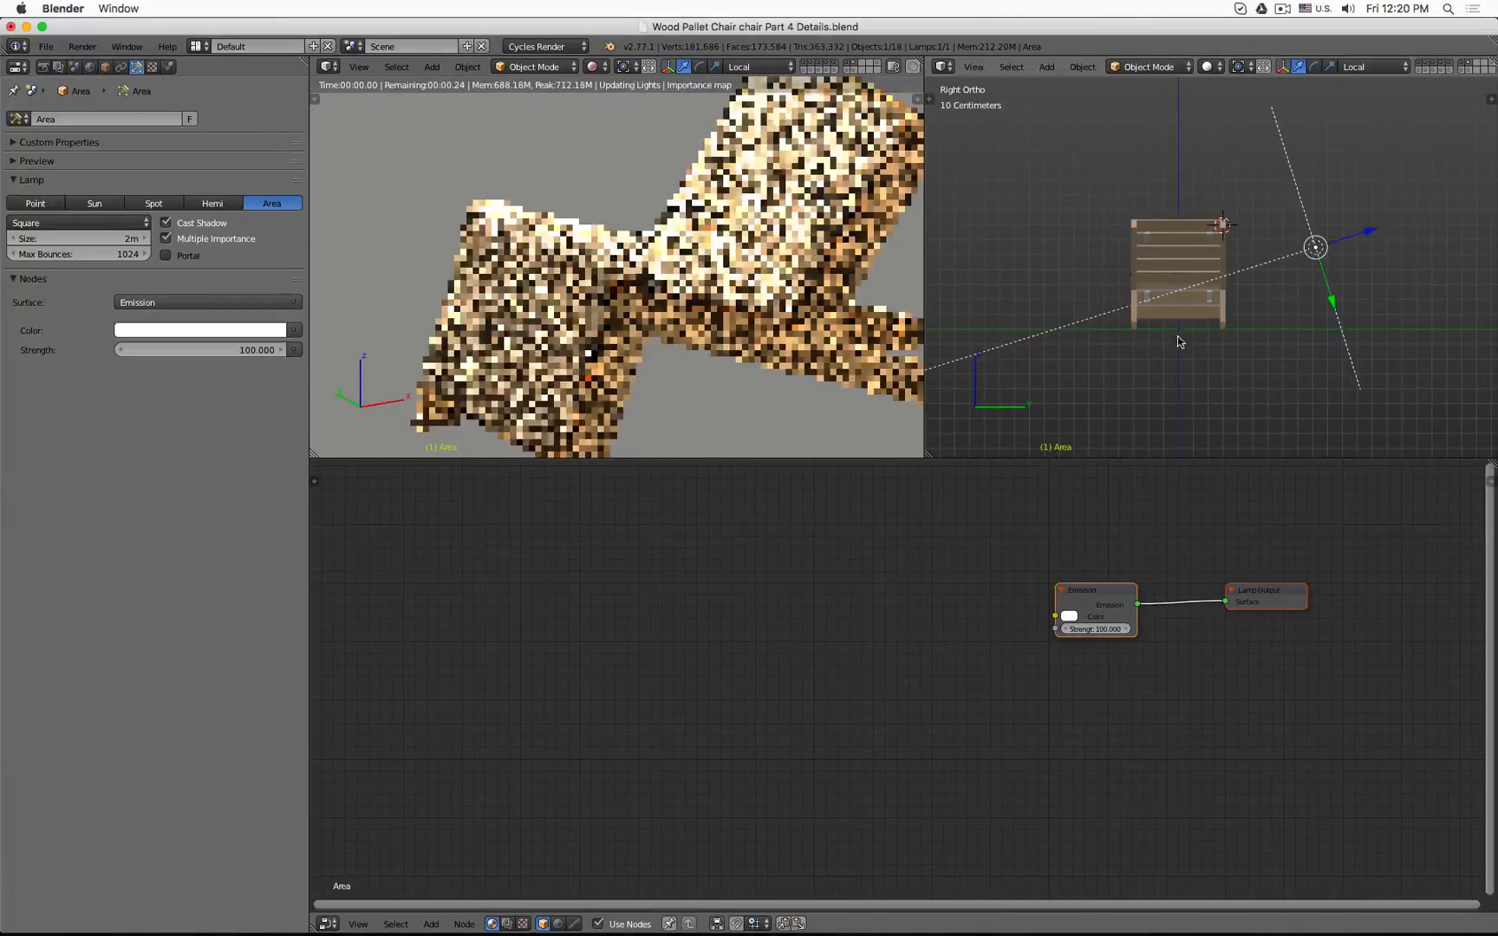
Try area lamp emission strengths of 1 and 2, checking the lamp's placement from the top, front and right.
{"action": "left_click", "coordinate": [233, 351]}
{"action": "type", "text": "1"}
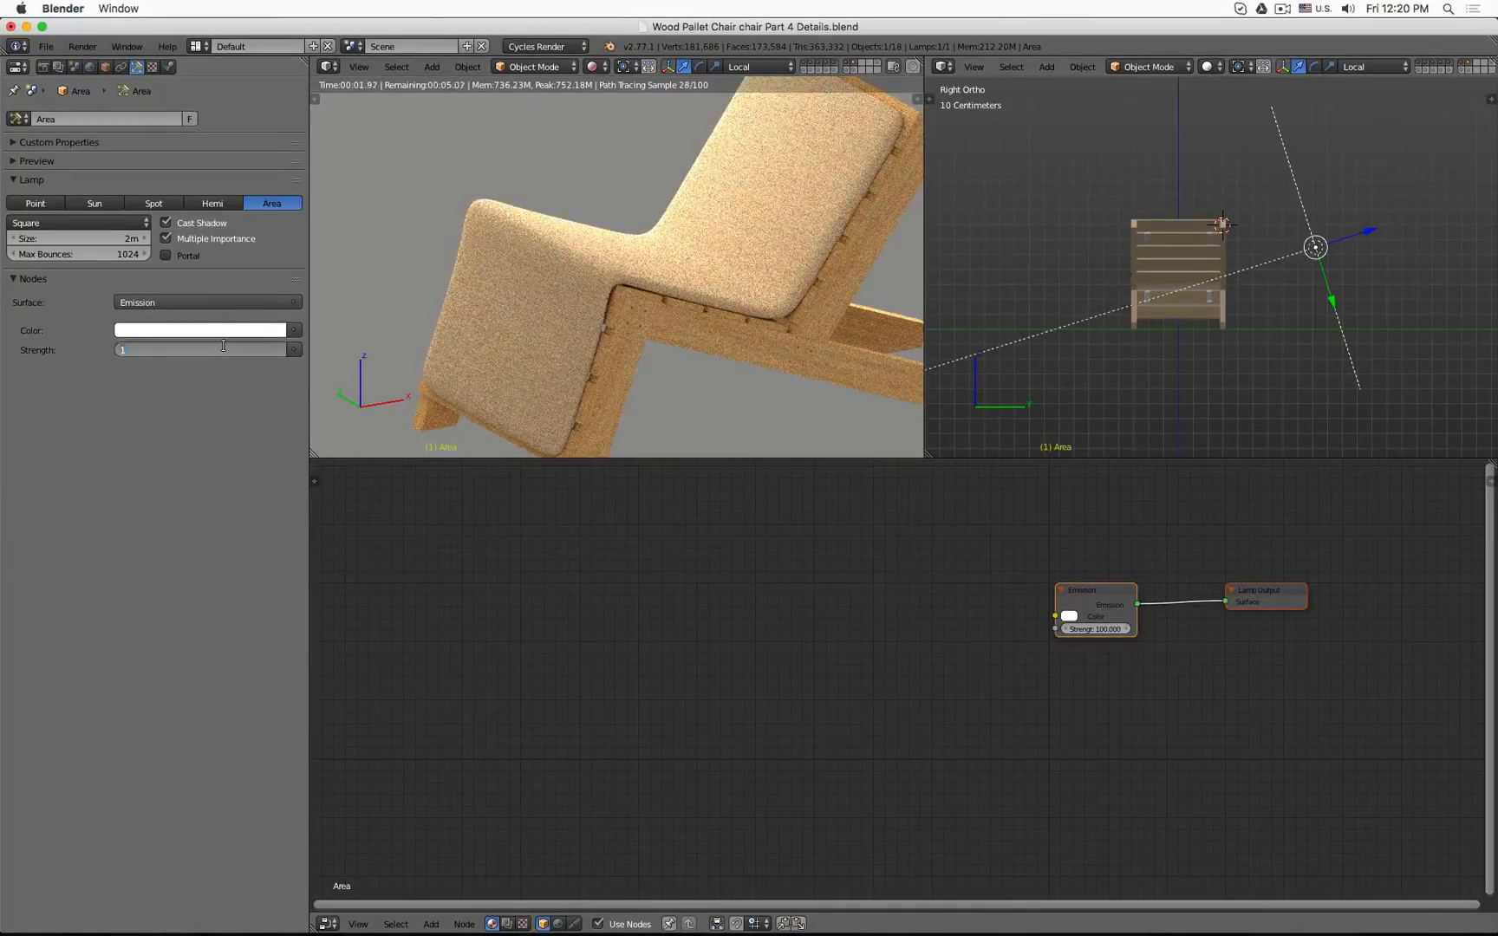
{"action": "key", "text": "Return"}
{"action": "left_click", "coordinate": [203, 347]}
{"action": "type", "text": "2"}
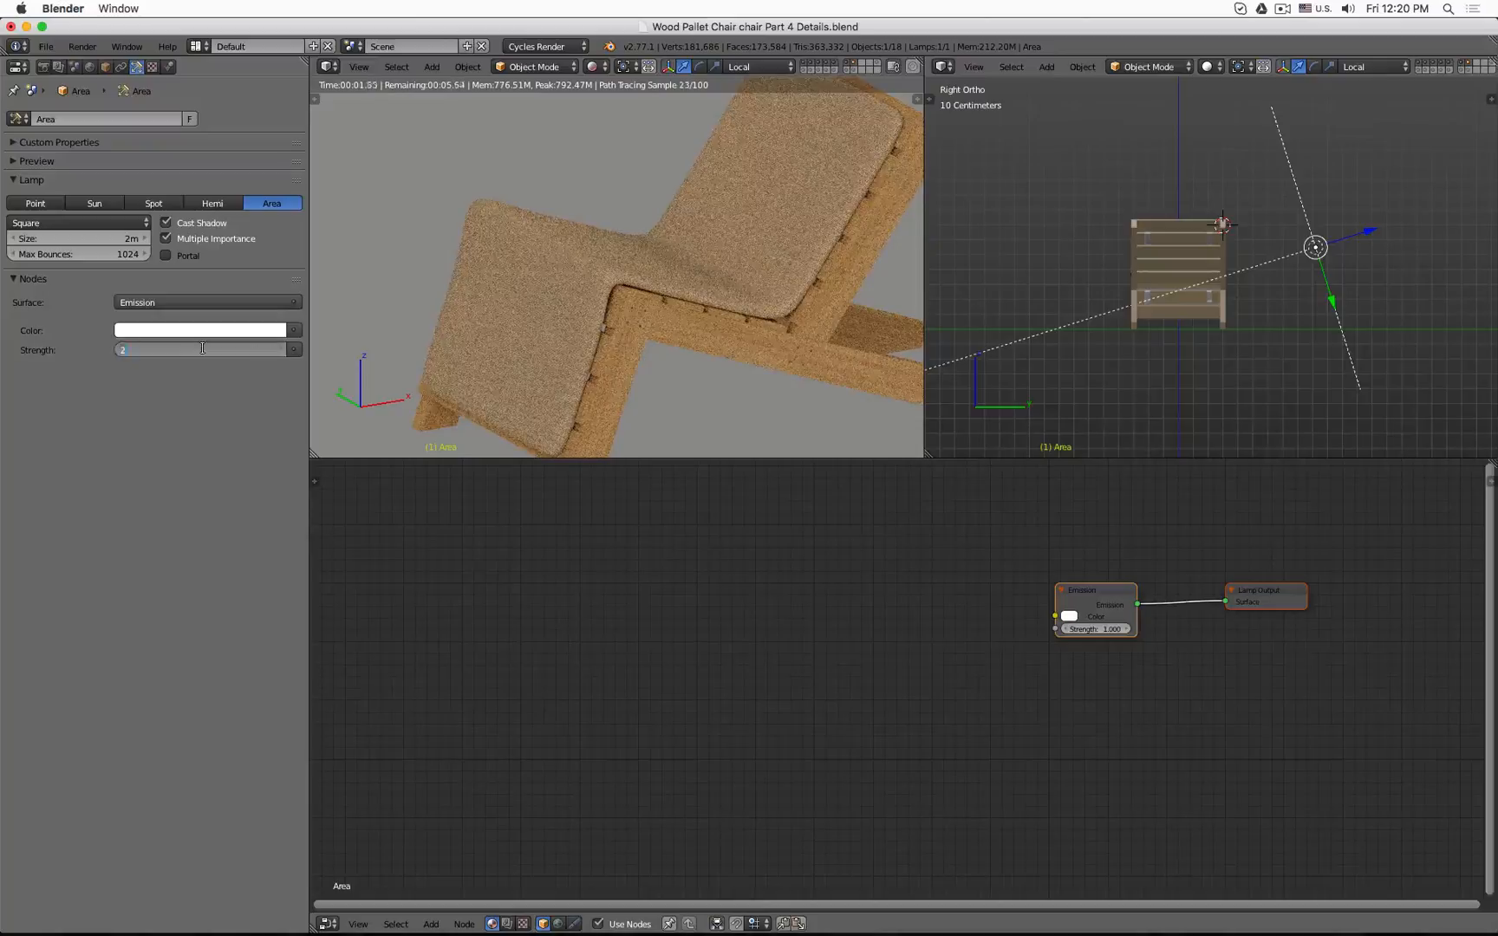
{"action": "key", "text": "Return"}
{"action": "key", "text": "KP_7"}
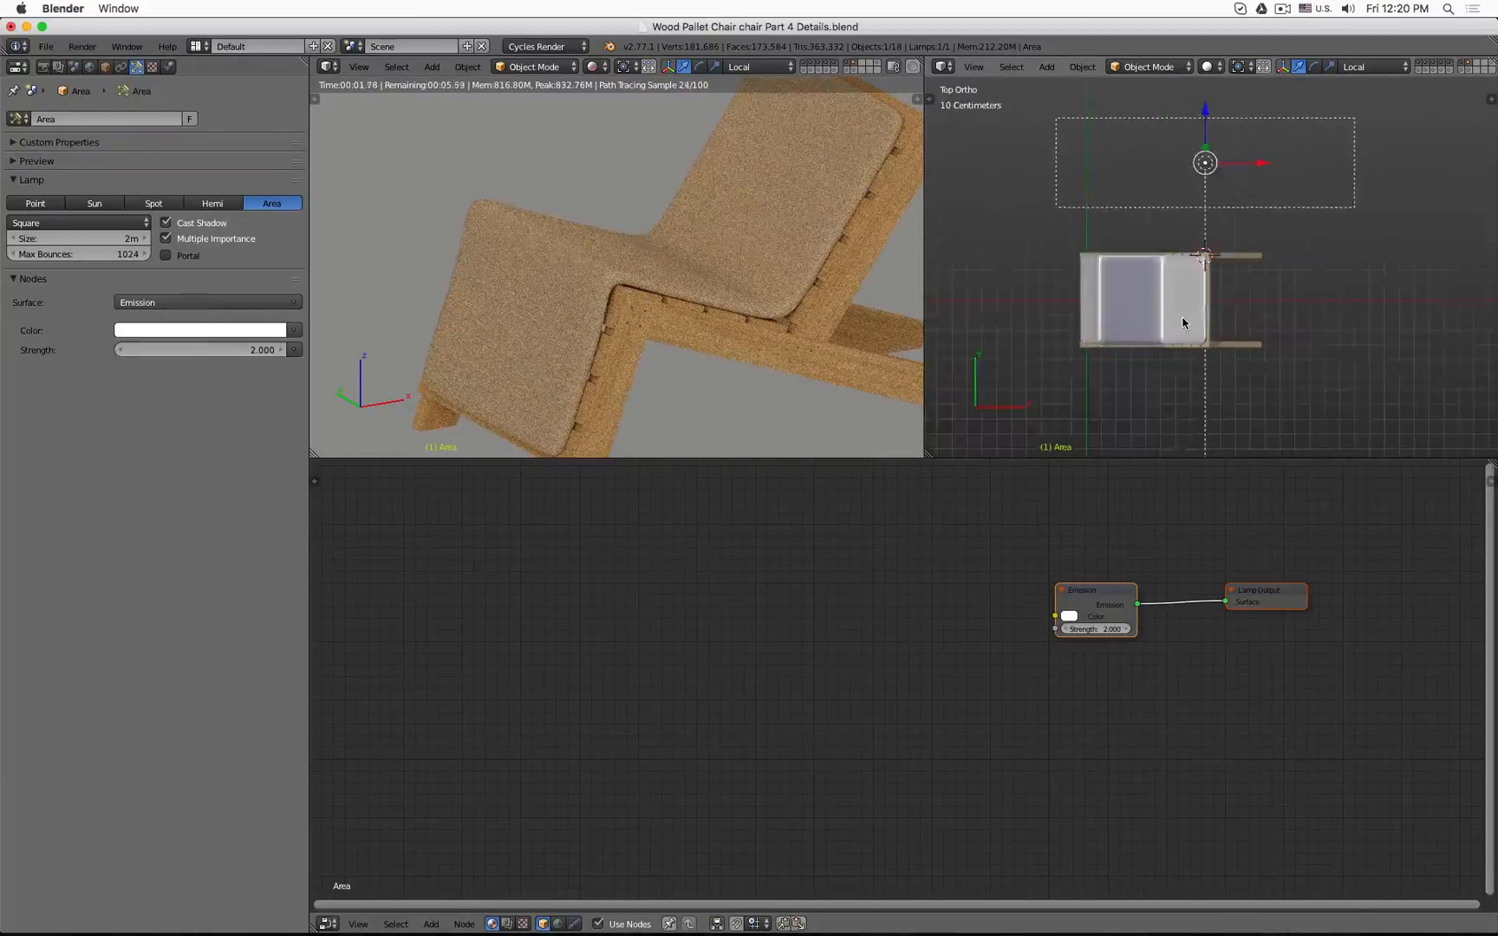
{"action": "key", "text": "KP_1"}
{"action": "key", "text": "KP_3"}
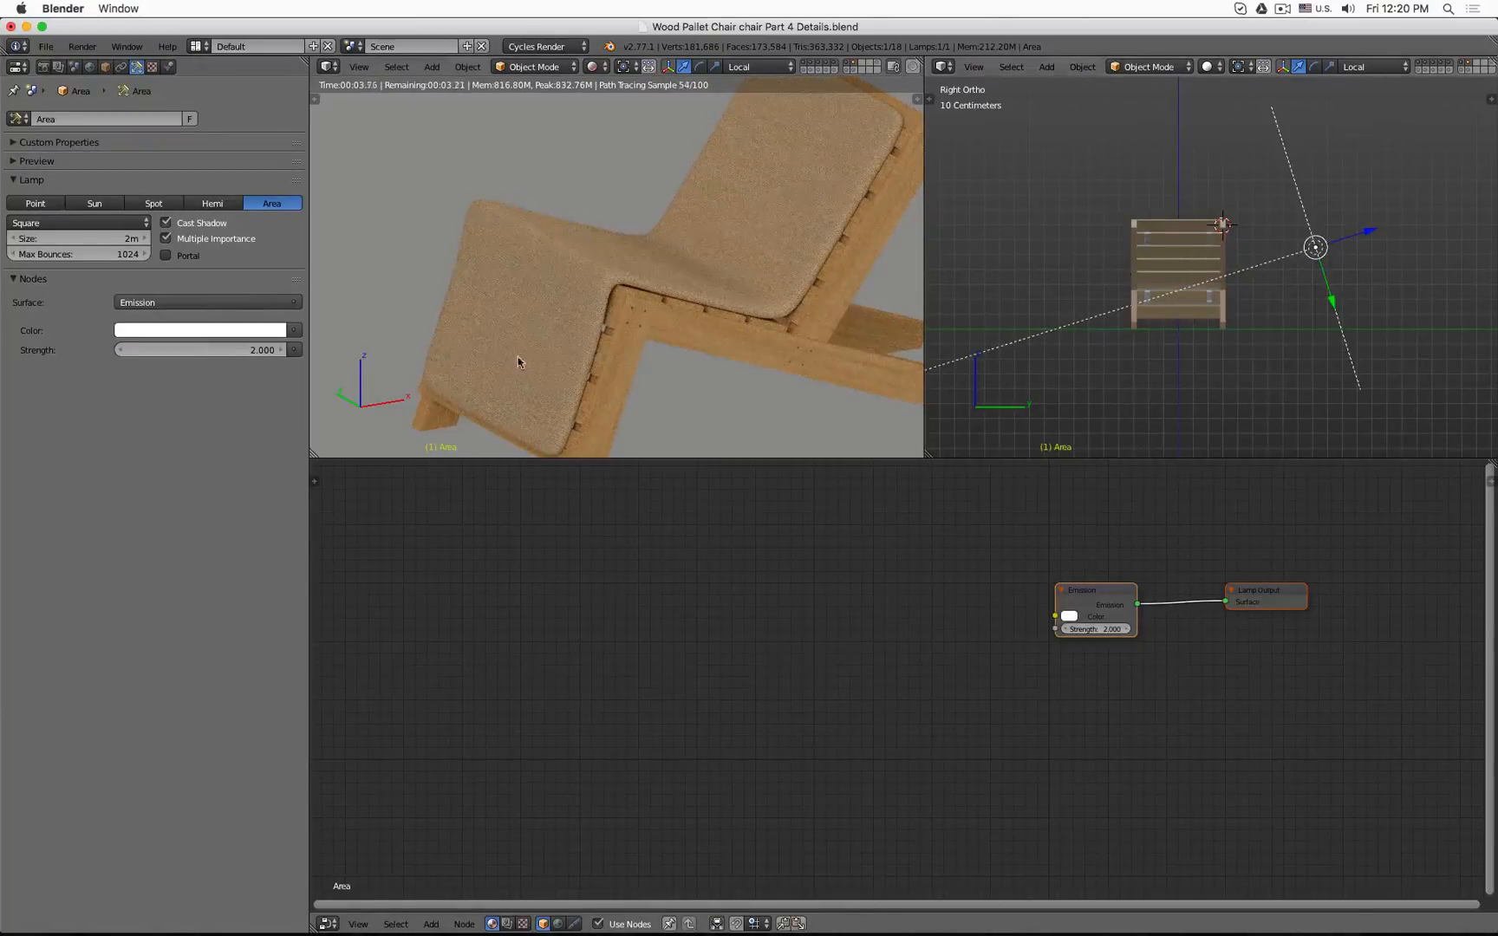
Set the area lamp's emission strength to 20.
{"action": "left_click", "coordinate": [207, 350]}
{"action": "type", "text": "20"}
{"action": "key", "text": "Return"}
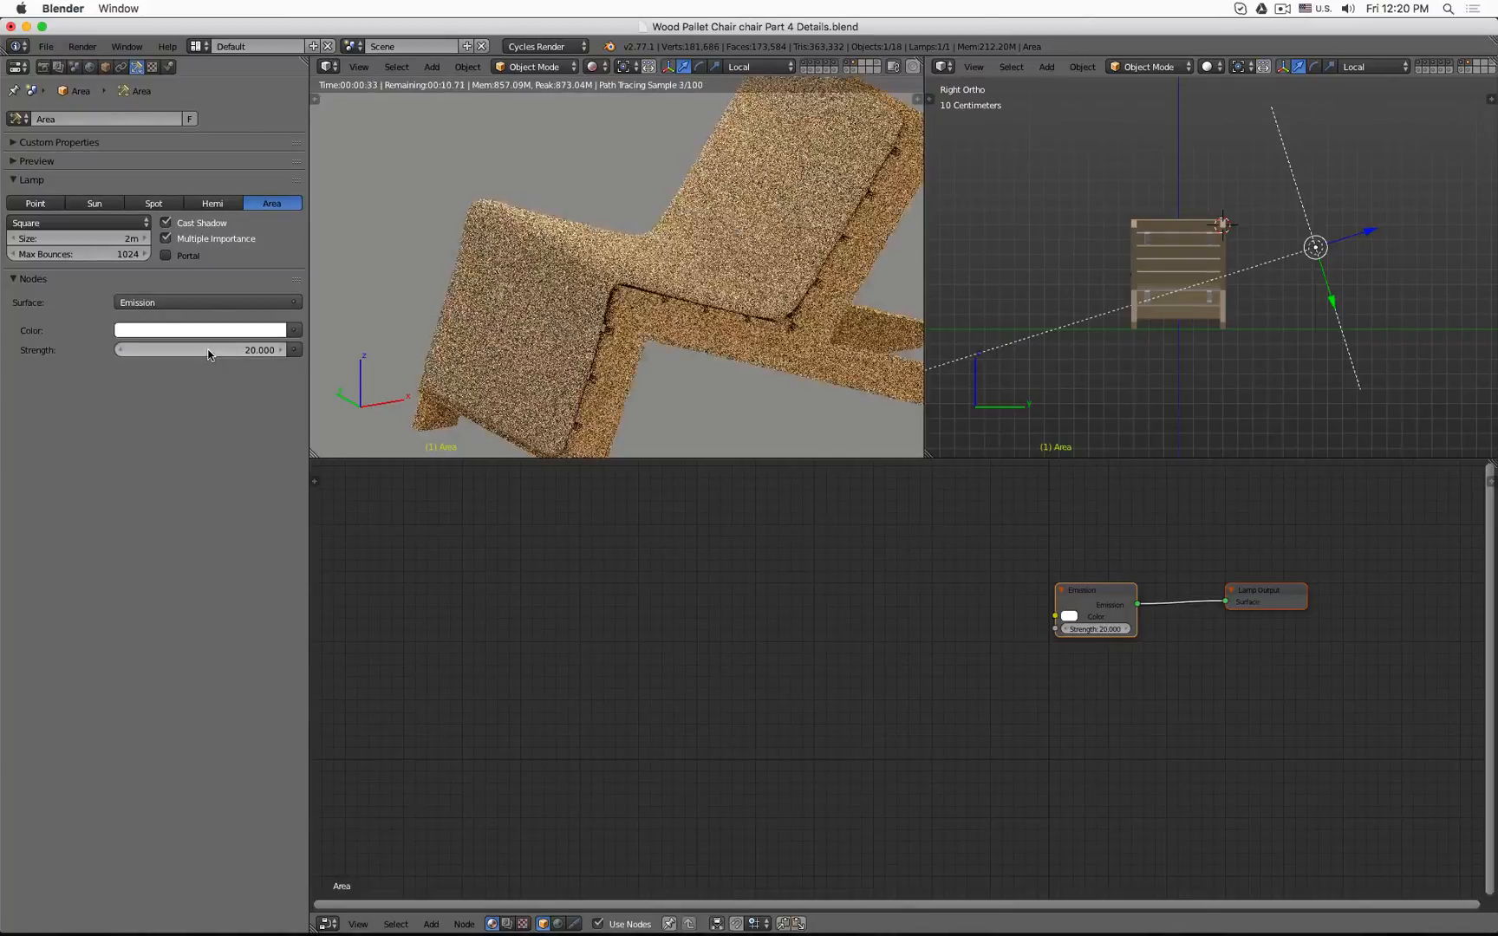
Select the seat cushion and insert a Mix Shader between its material's Diffuse BSDF and Material Output.
{"action": "middle_click_drag", "start_coordinate": [659, 286], "coordinate": [586, 249]}
{"action": "scroll", "coordinate": [586, 248], "scroll_direction": "up", "scroll_amount": 2}
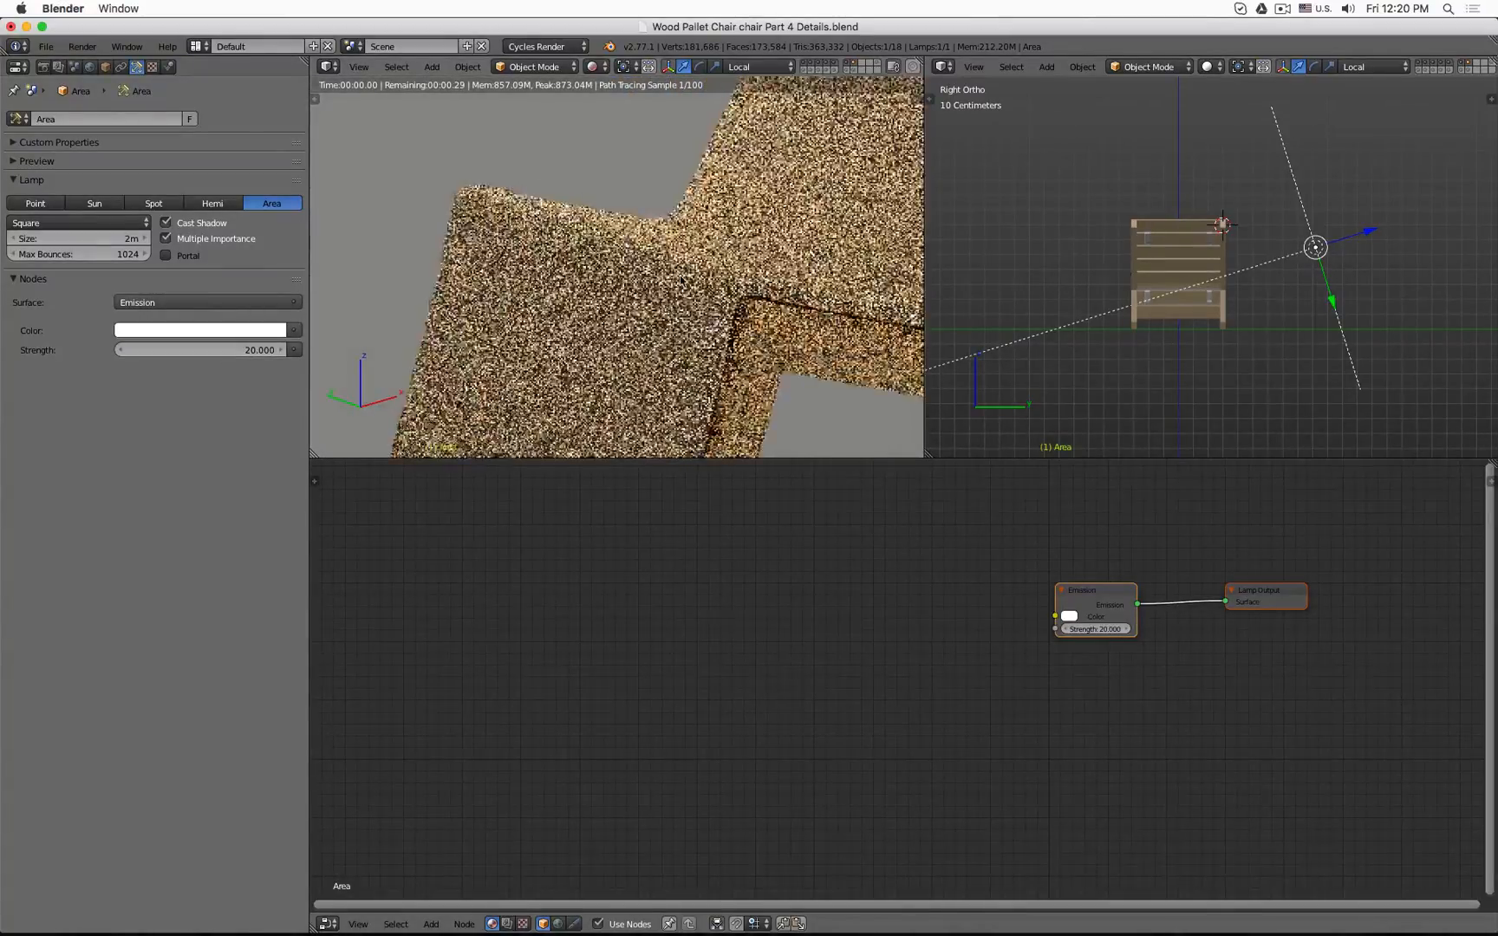
{"action": "scroll", "coordinate": [586, 249], "scroll_direction": "up", "scroll_amount": 3}
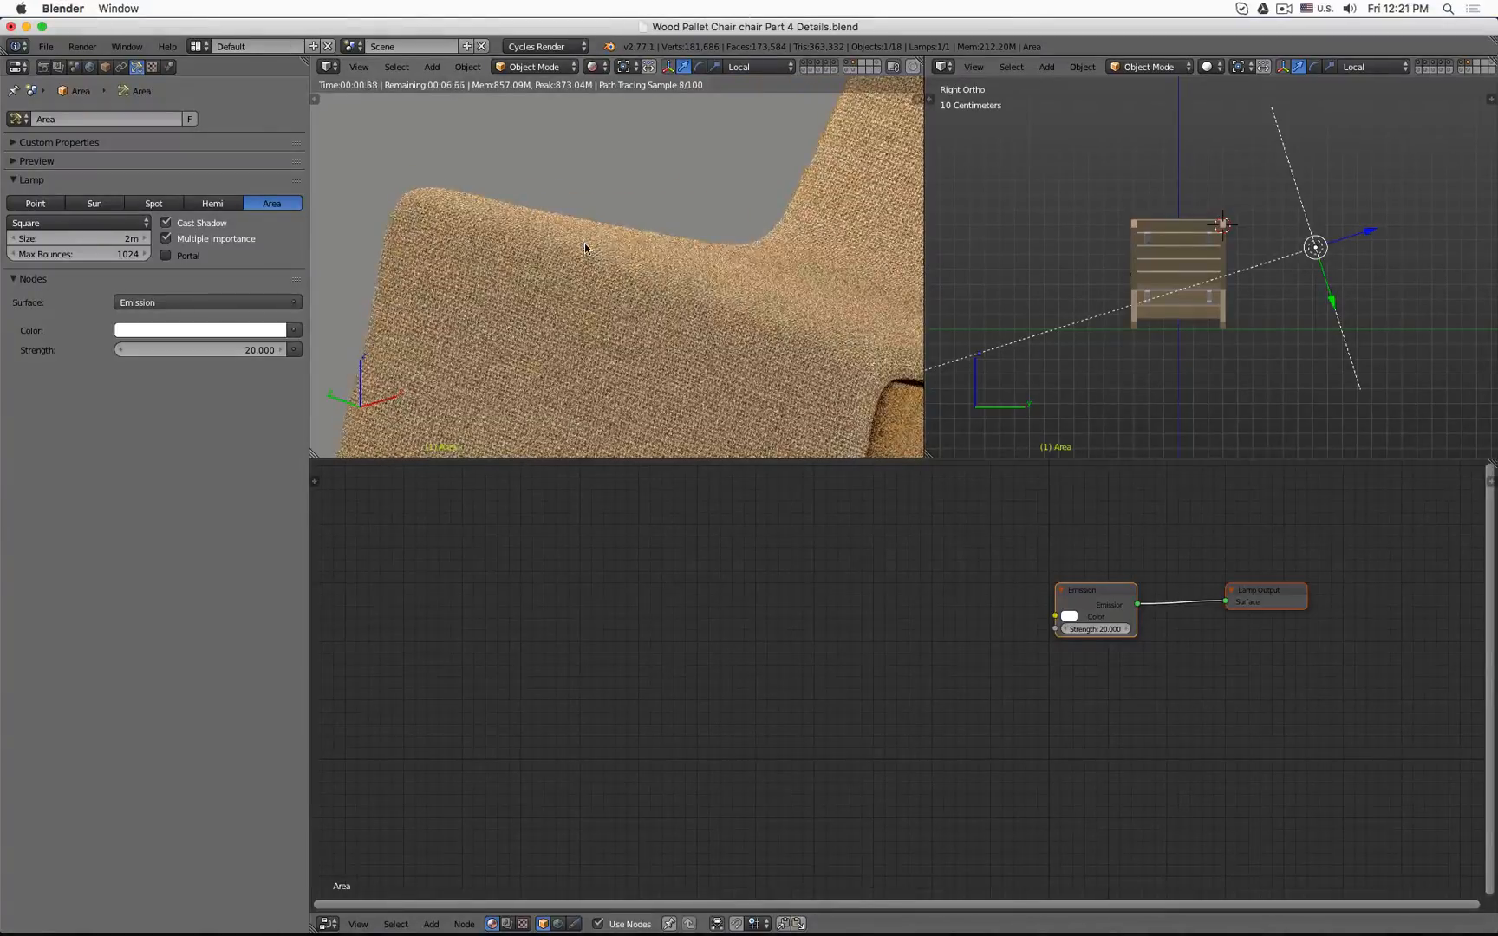
{"action": "right_click", "coordinate": [405, 191]}
{"action": "scroll", "coordinate": [898, 531], "scroll_direction": "up", "scroll_amount": 2}
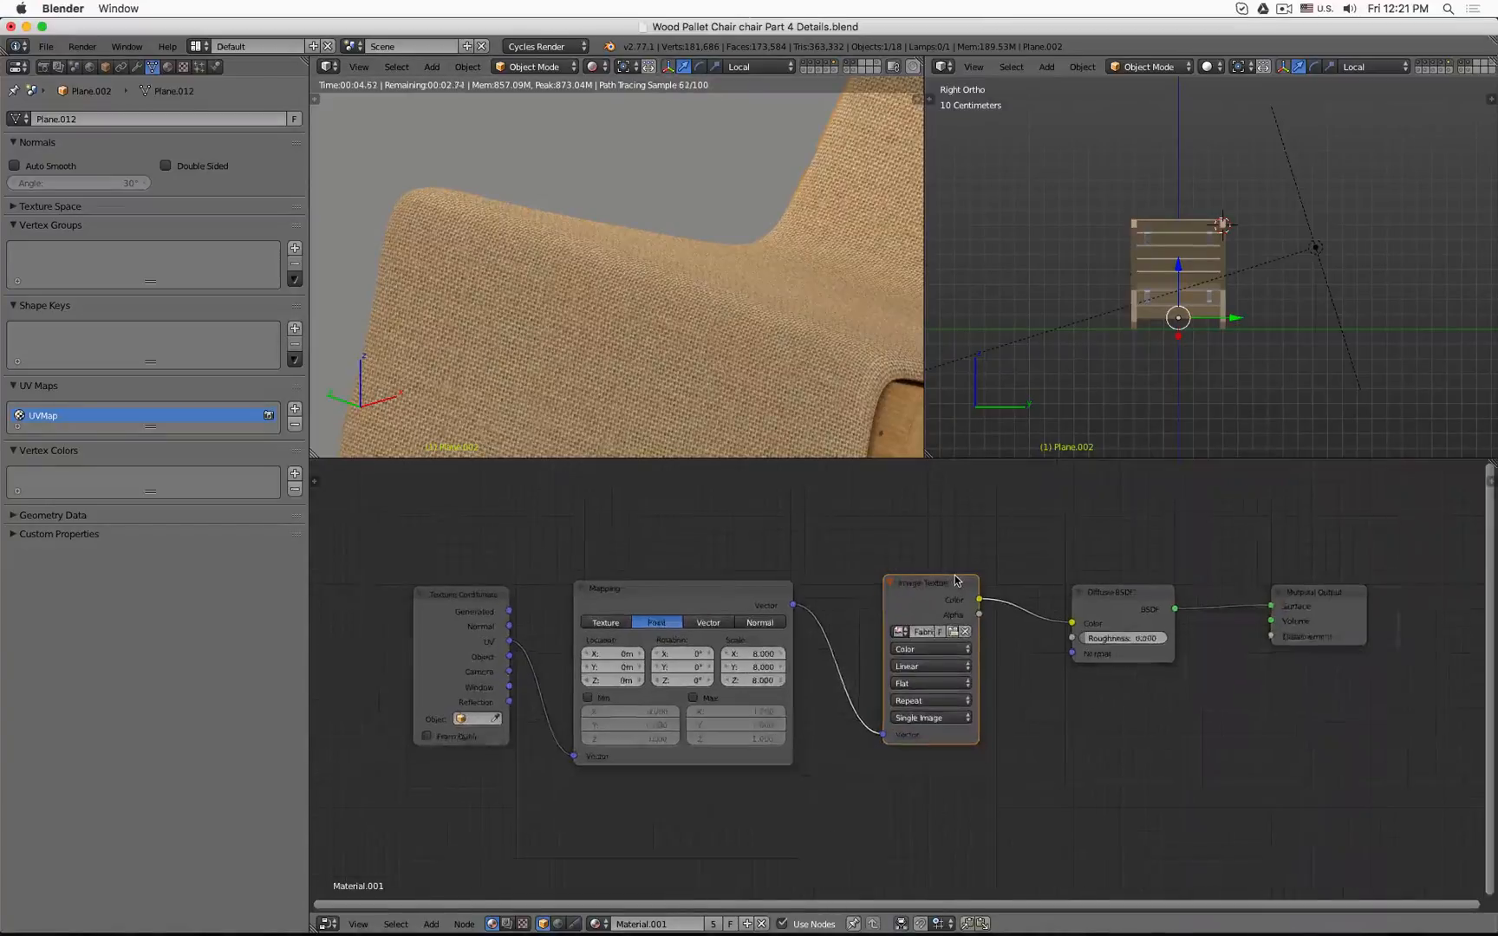
{"action": "middle_click_drag", "start_coordinate": [928, 521], "coordinate": [862, 520]}
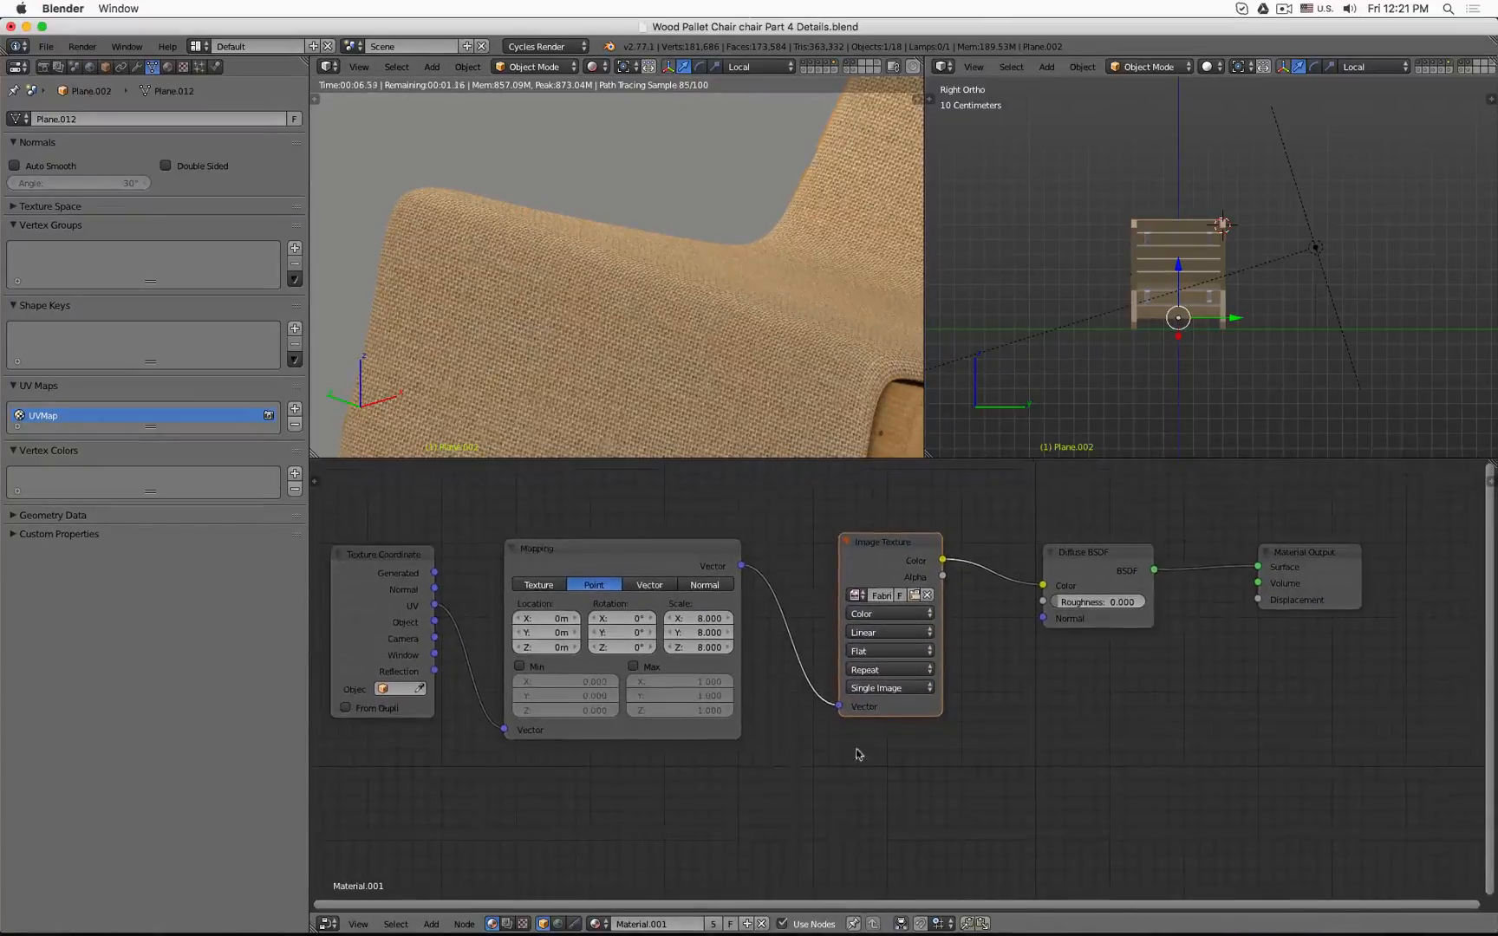
{"action": "scroll", "coordinate": [843, 762], "scroll_direction": "down", "scroll_amount": 2}
{"action": "middle_click_drag", "start_coordinate": [843, 762], "coordinate": [779, 695]}
{"action": "key", "text": "shift+a"}
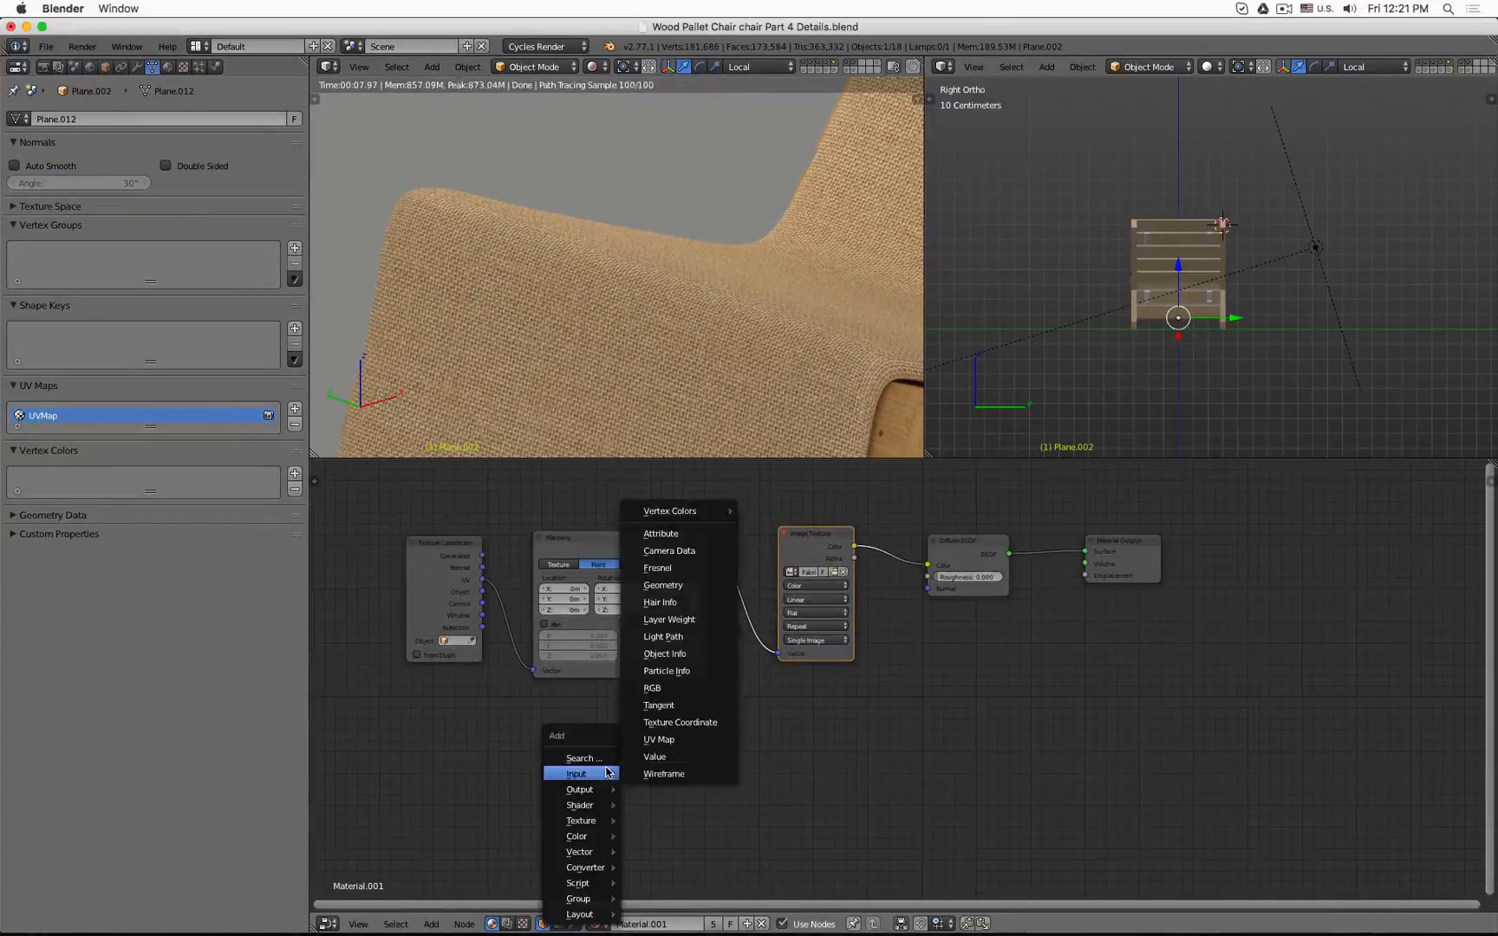
{"action": "mouse_move", "coordinate": [590, 810]}
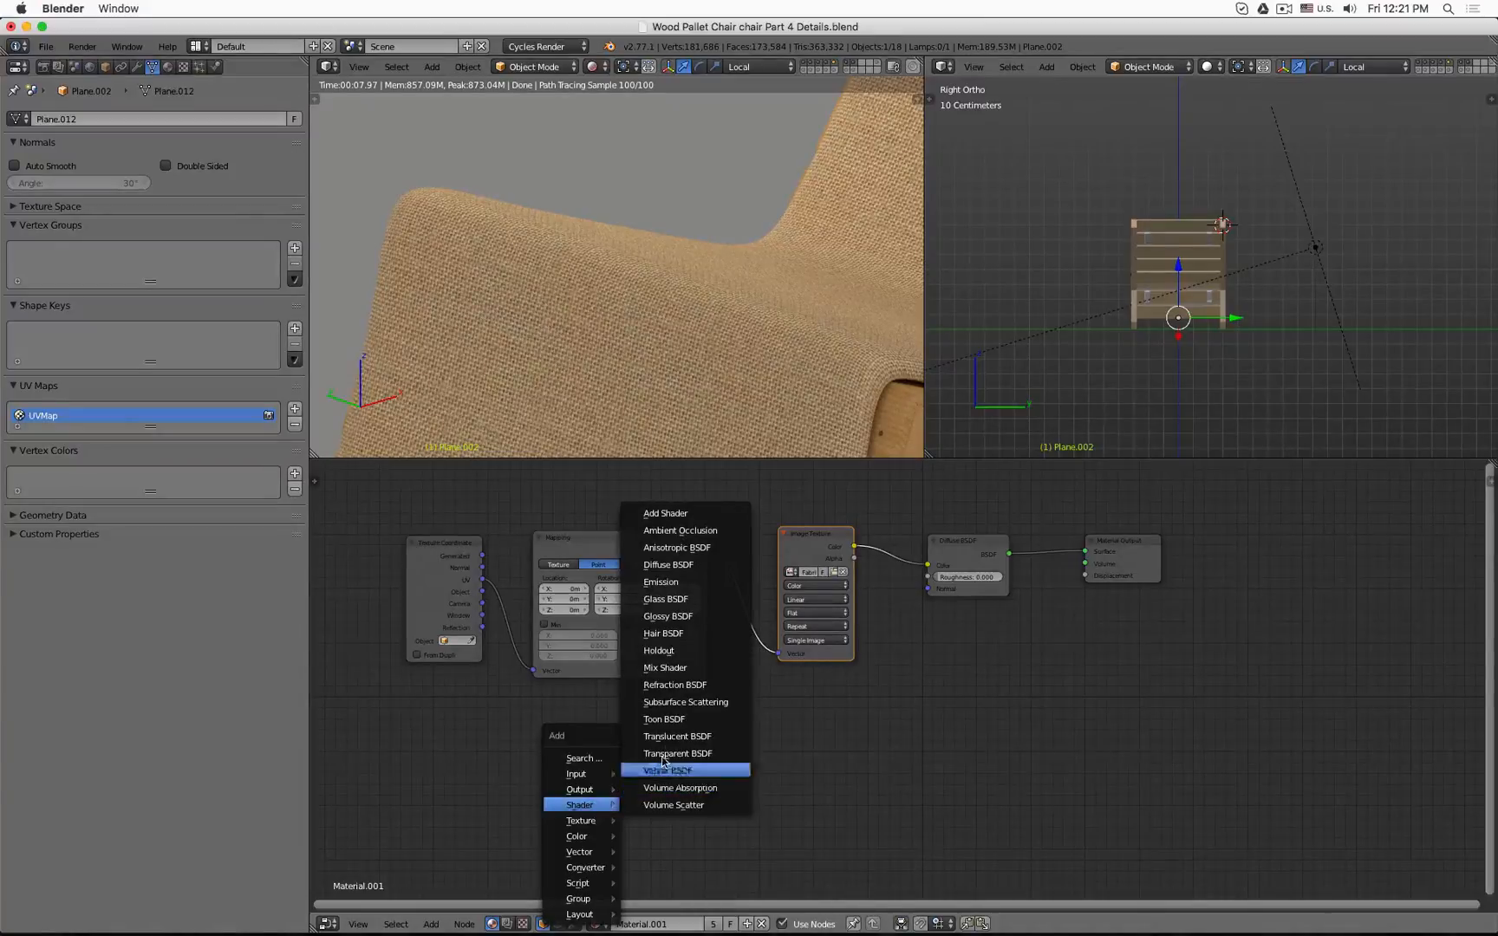
{"action": "left_click", "coordinate": [665, 668]}
{"action": "left_click", "coordinate": [1030, 539]}
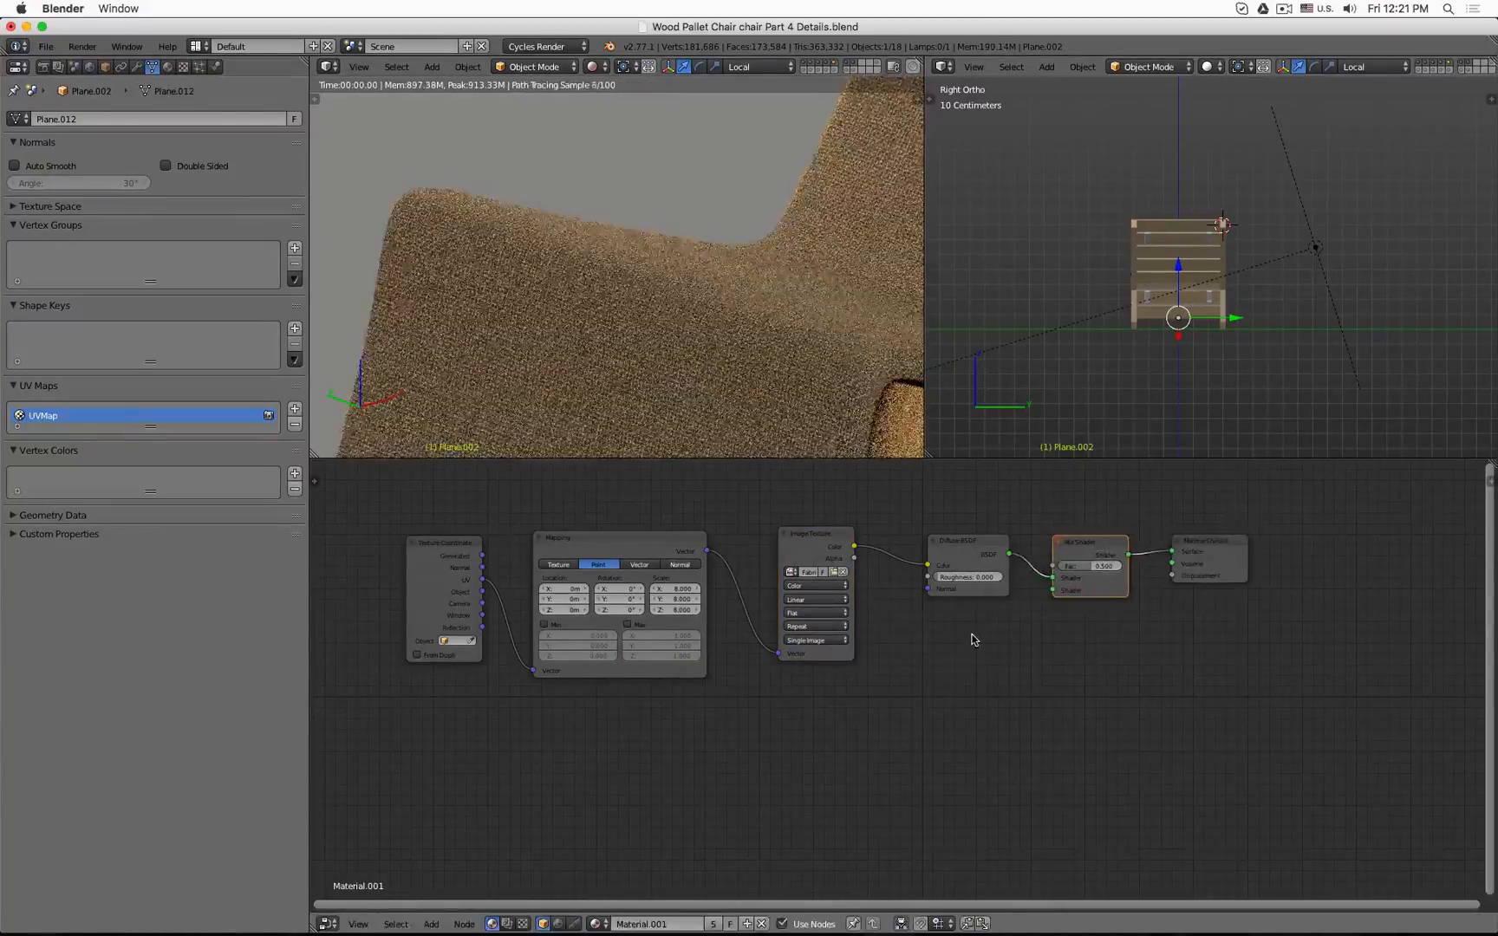
Add a Glossy BSDF below the Diffuse BSDF and connect it to the Mix Shader's second shader input.
{"action": "key", "text": "shift+a"}
{"action": "mouse_move", "coordinate": [975, 639]}
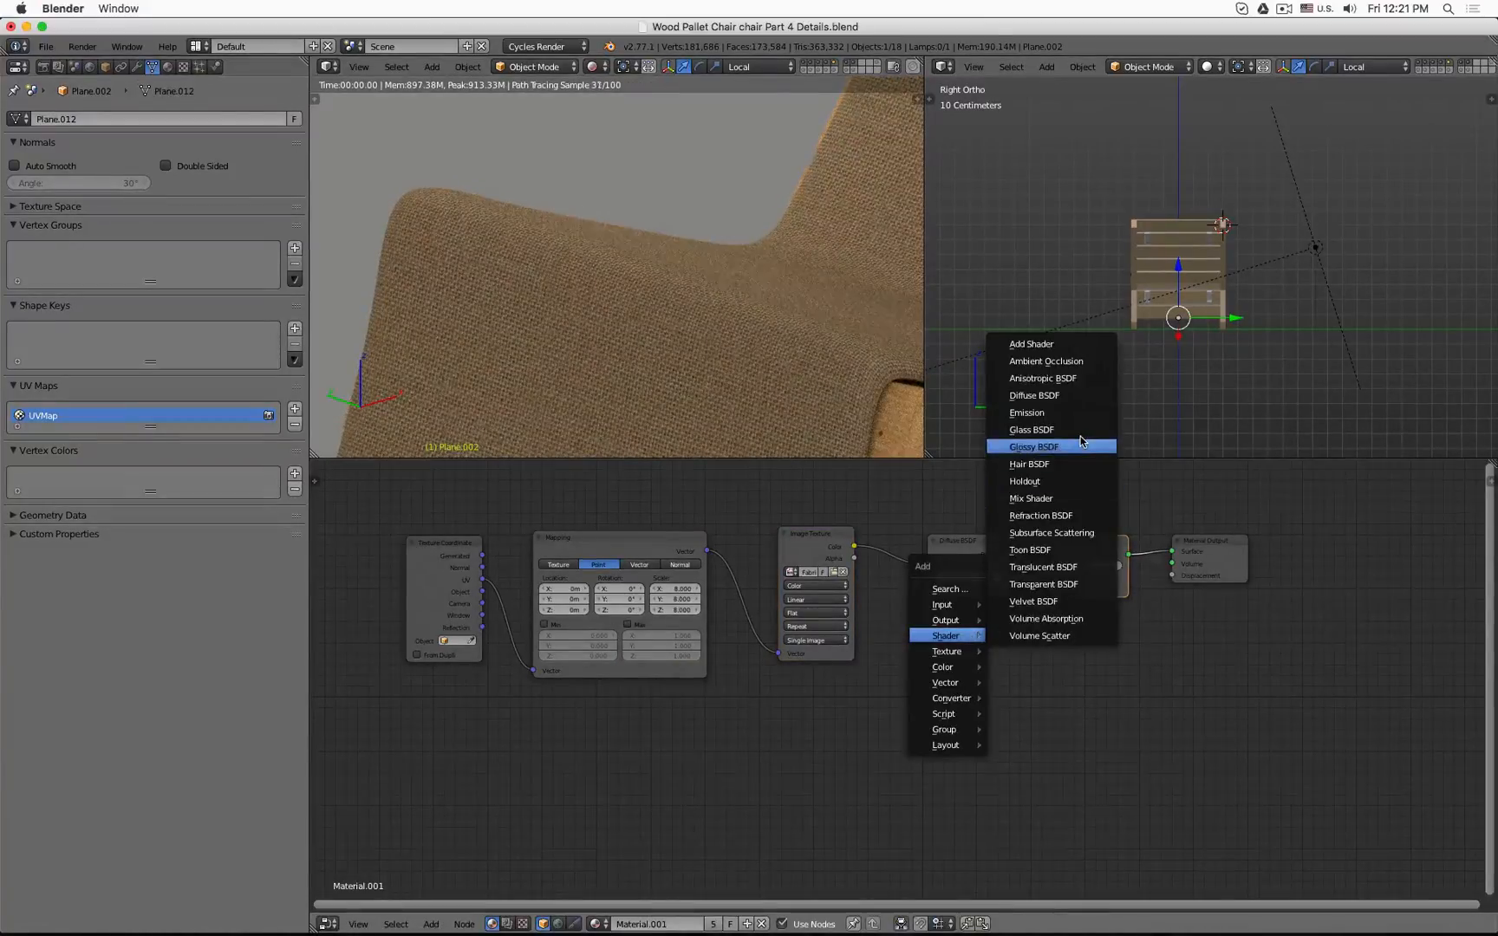
{"action": "left_click", "coordinate": [1033, 447]}
{"action": "left_click", "coordinate": [932, 634]}
{"action": "left_click_drag", "start_coordinate": [1013, 649], "coordinate": [1053, 590]}
Add a Fresnel node above the Diffuse BSDF and connect it to the Mix Shader's Fac input.
{"action": "middle_click_drag", "start_coordinate": [1305, 553], "coordinate": [1255, 693]}
{"action": "key", "text": "shift+a"}
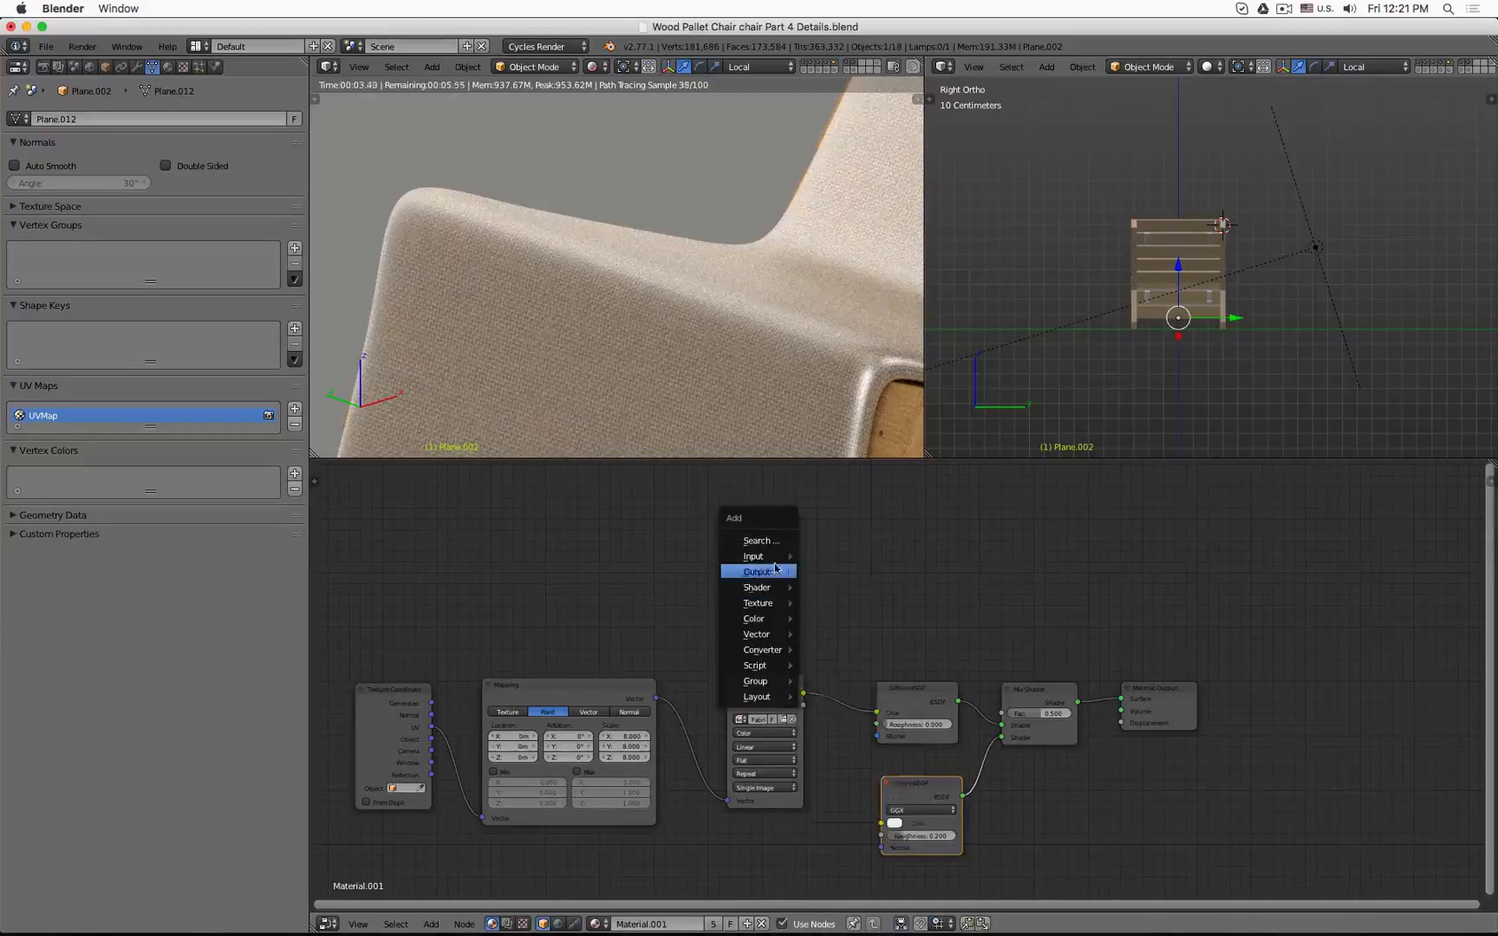
{"action": "mouse_move", "coordinate": [759, 556]}
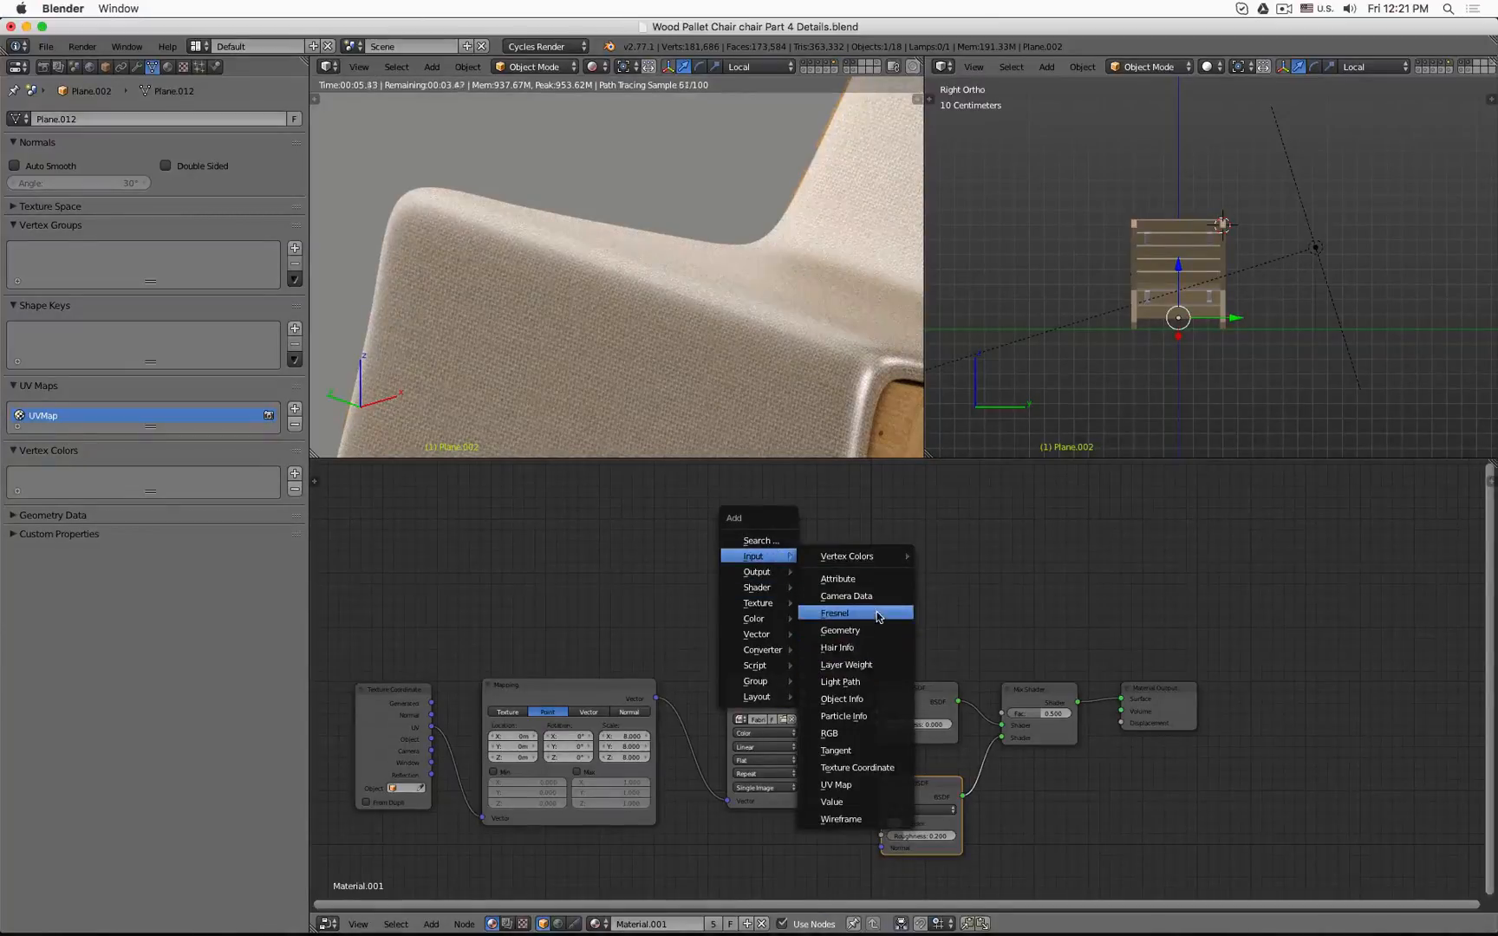
{"action": "left_click", "coordinate": [835, 613]}
{"action": "left_click", "coordinate": [862, 594]}
{"action": "left_click_drag", "start_coordinate": [937, 607], "coordinate": [1002, 713]}
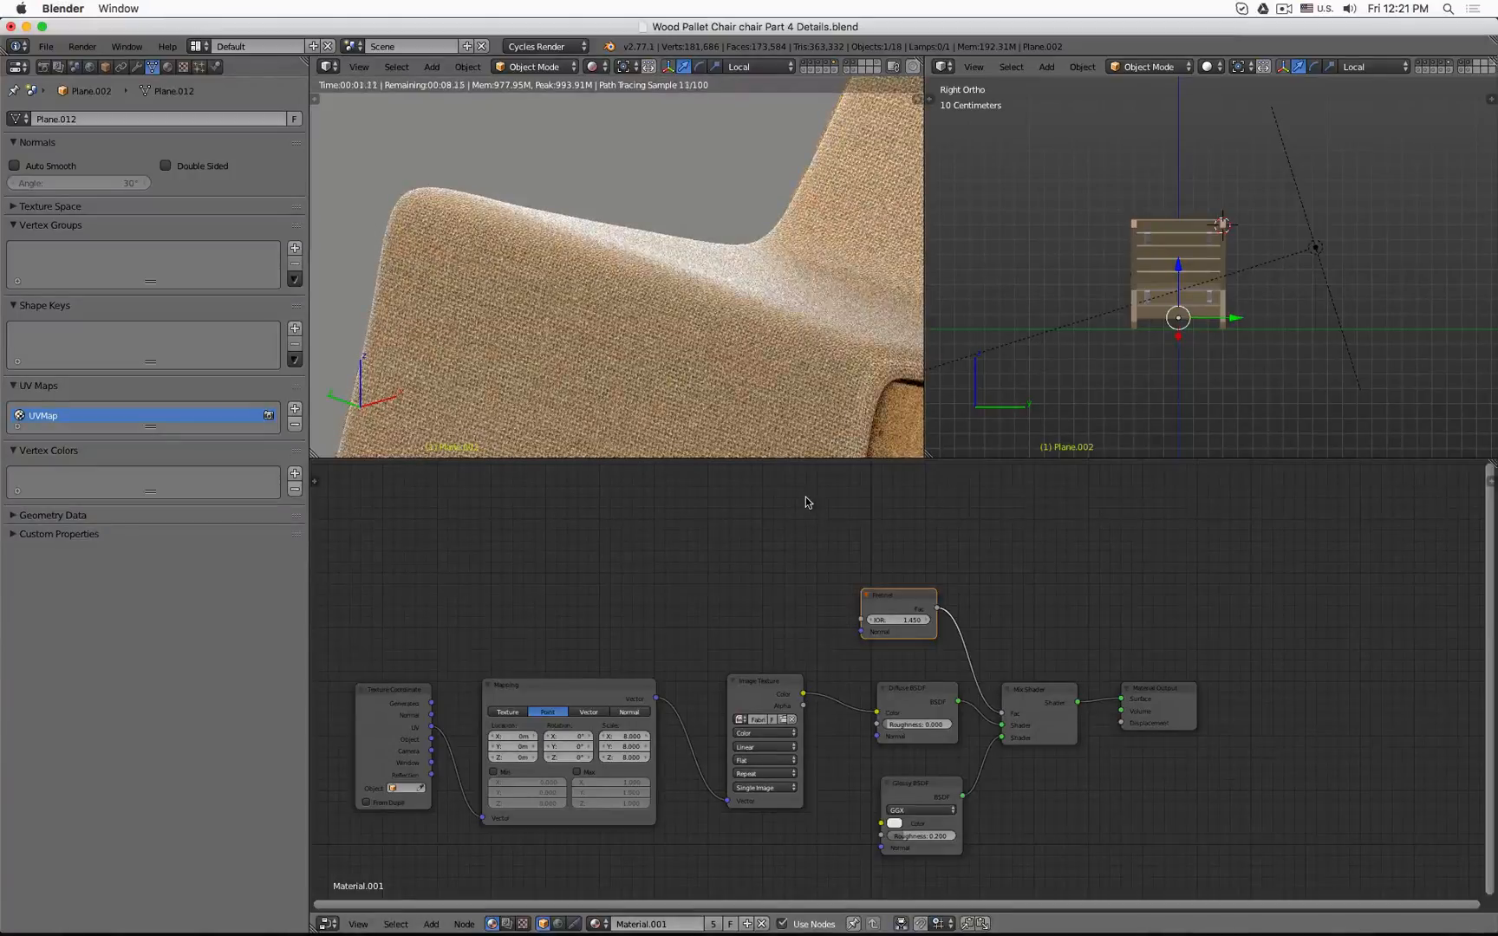
Set the Glossy BSDF's roughness to 0 and check the cushion's reflections from another angle.
{"action": "mouse_move", "coordinate": [760, 326]}
{"action": "middle_mouse_down"}
{"action": "mouse_move", "coordinate": [742, 321]}
{"action": "mouse_move", "coordinate": [758, 311]}
{"action": "mouse_move", "coordinate": [756, 324]}
{"action": "middle_mouse_up"}
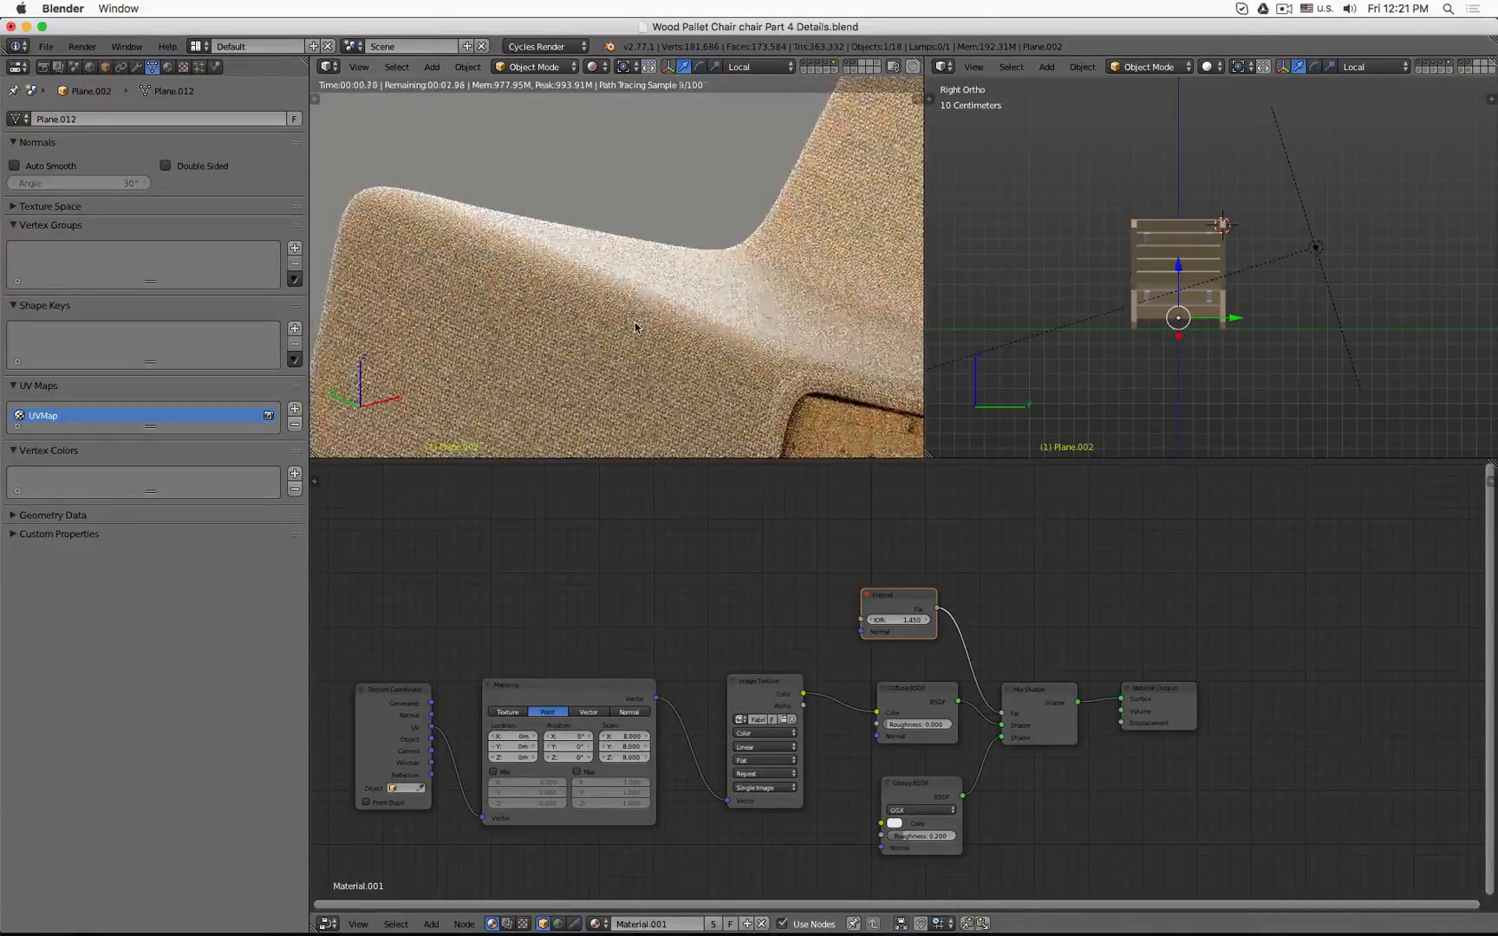
{"action": "scroll", "coordinate": [635, 321], "scroll_direction": "down", "scroll_amount": 4}
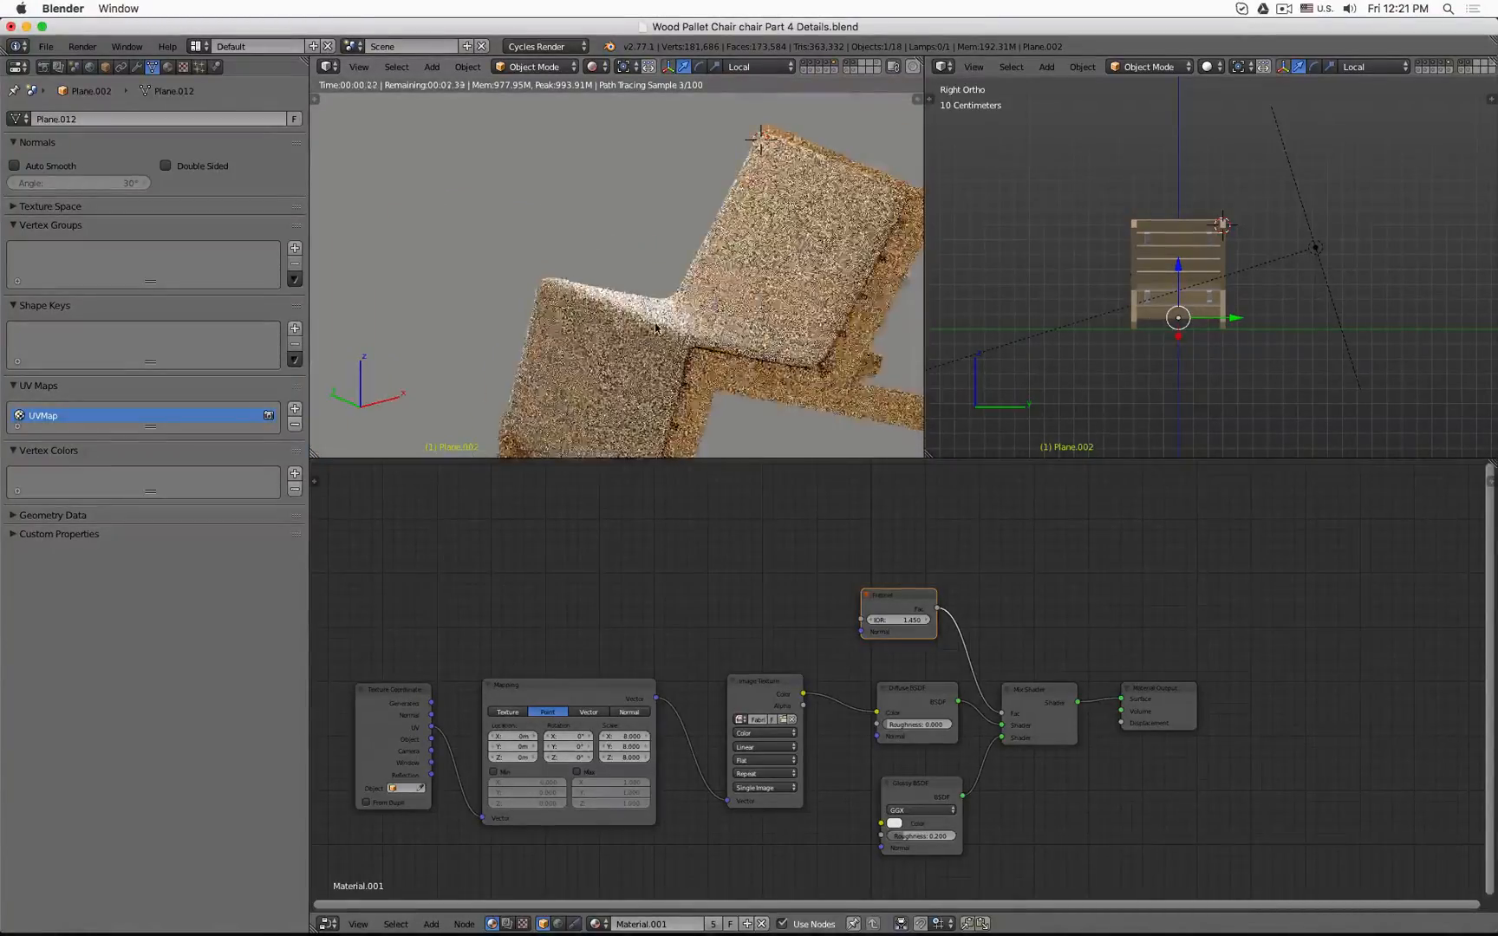
{"action": "middle_click_drag", "start_coordinate": [681, 322], "coordinate": [631, 340]}
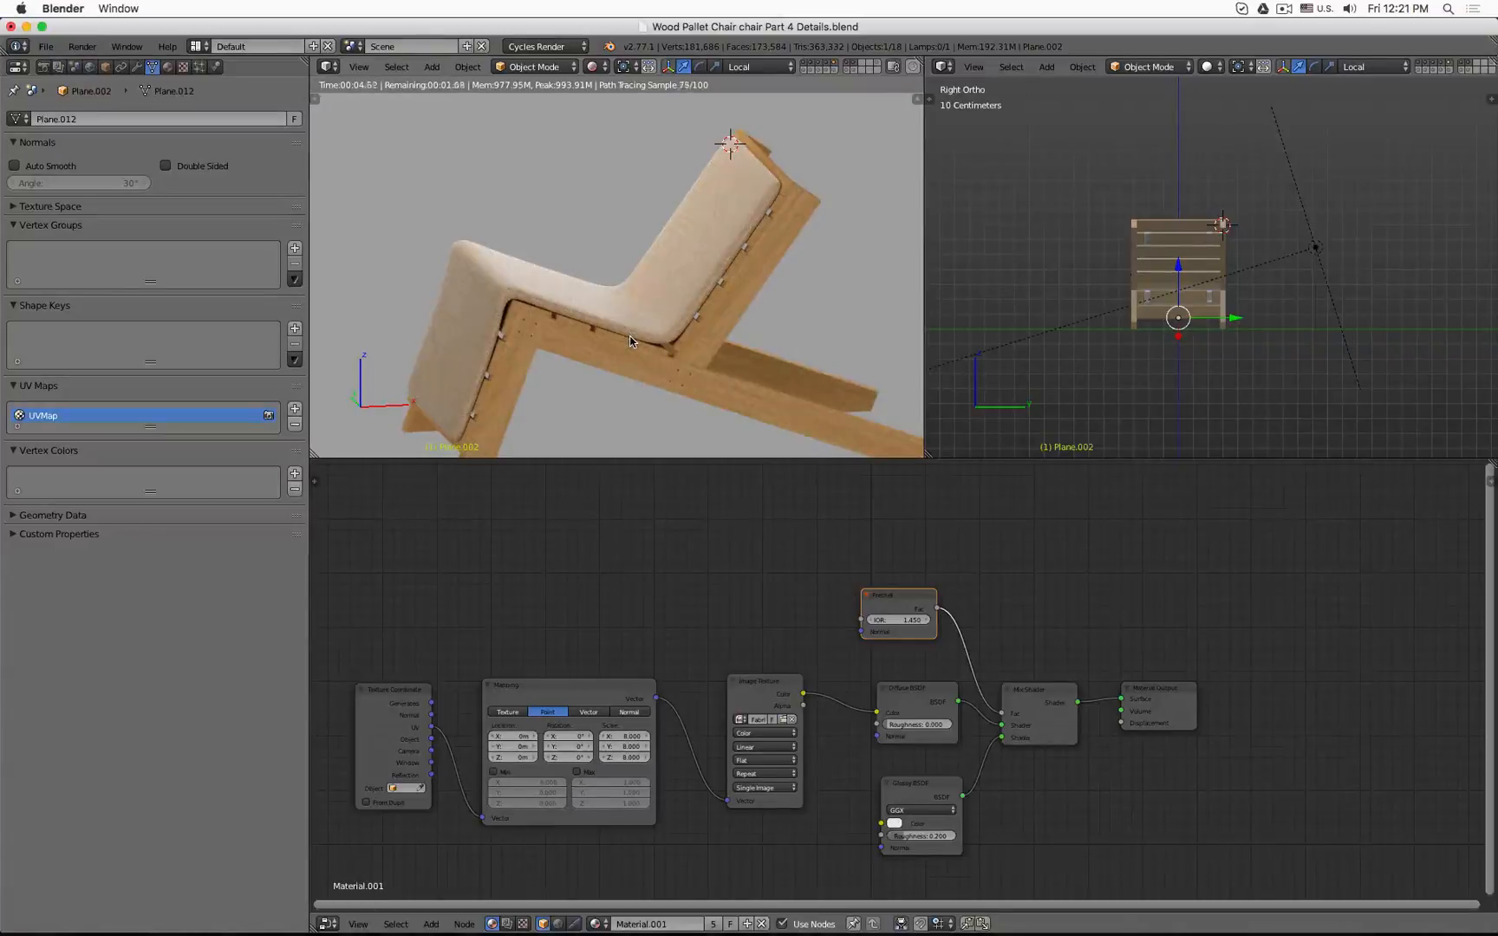
{"action": "left_click_drag", "start_coordinate": [930, 837], "coordinate": [914, 836]}
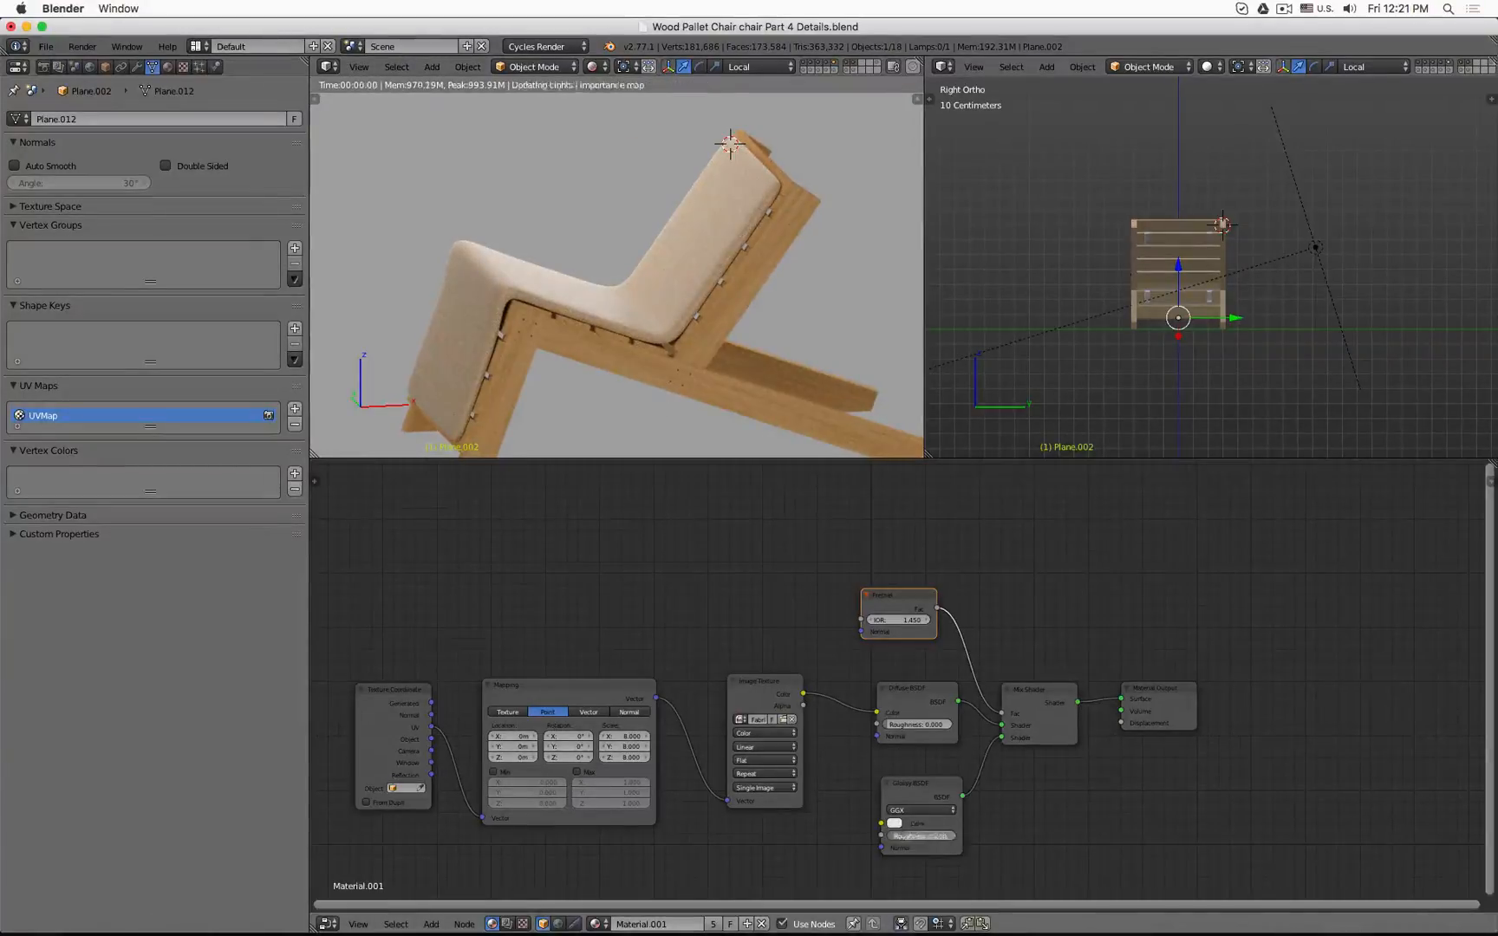
{"action": "middle_click_drag", "start_coordinate": [558, 291], "coordinate": [625, 310]}
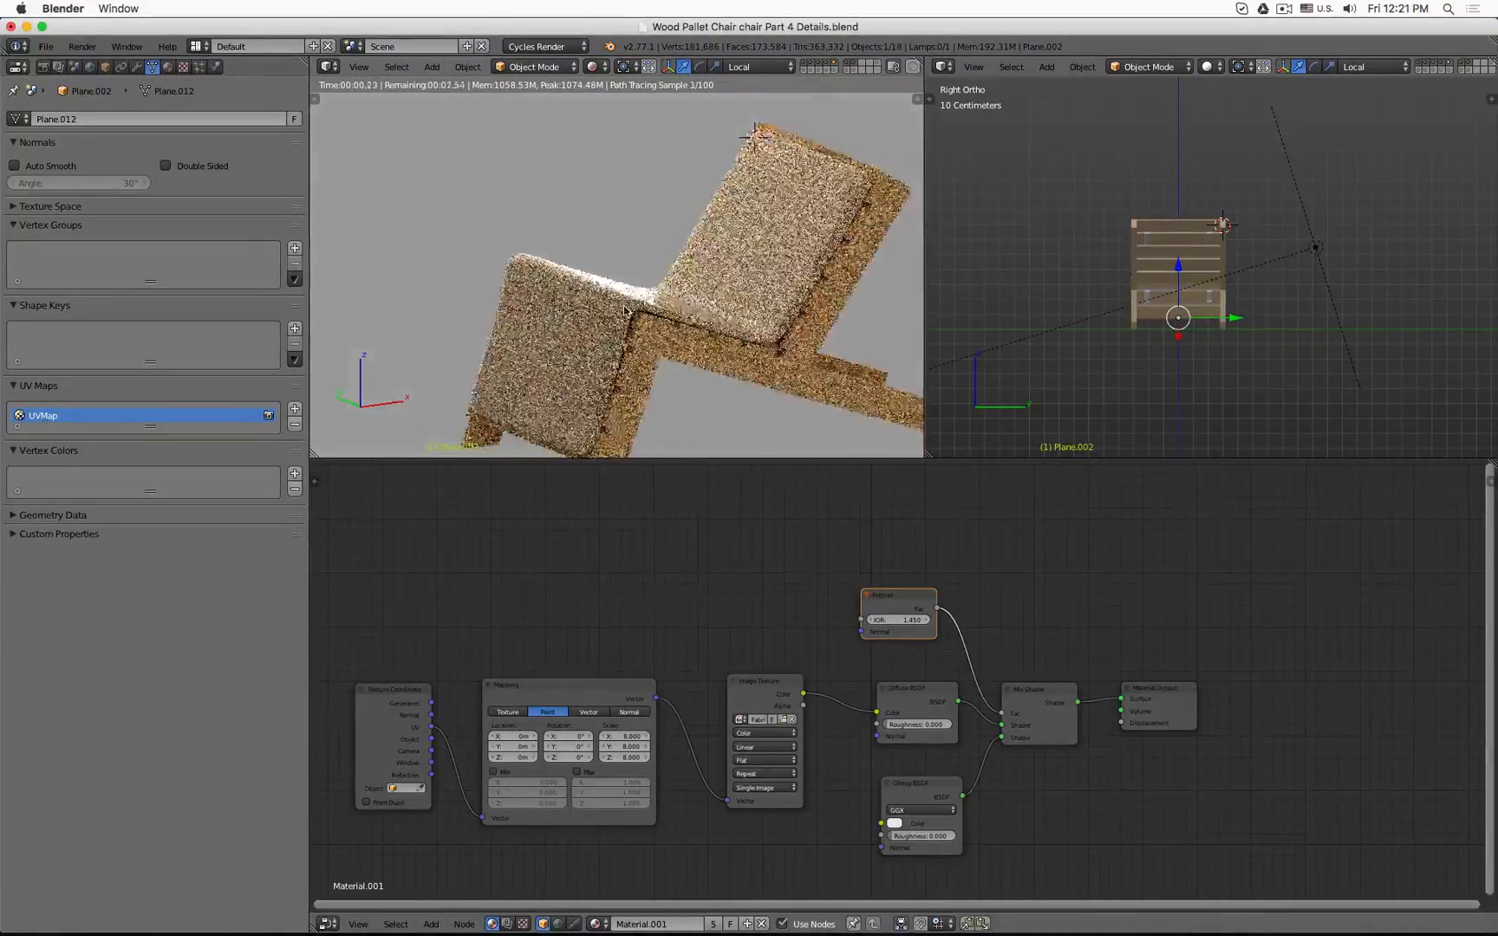
Set the Glossy BSDF's roughness to 0.2 and check the softened highlight along the seat cushion.
{"action": "scroll", "coordinate": [624, 310], "scroll_direction": "up", "scroll_amount": 6}
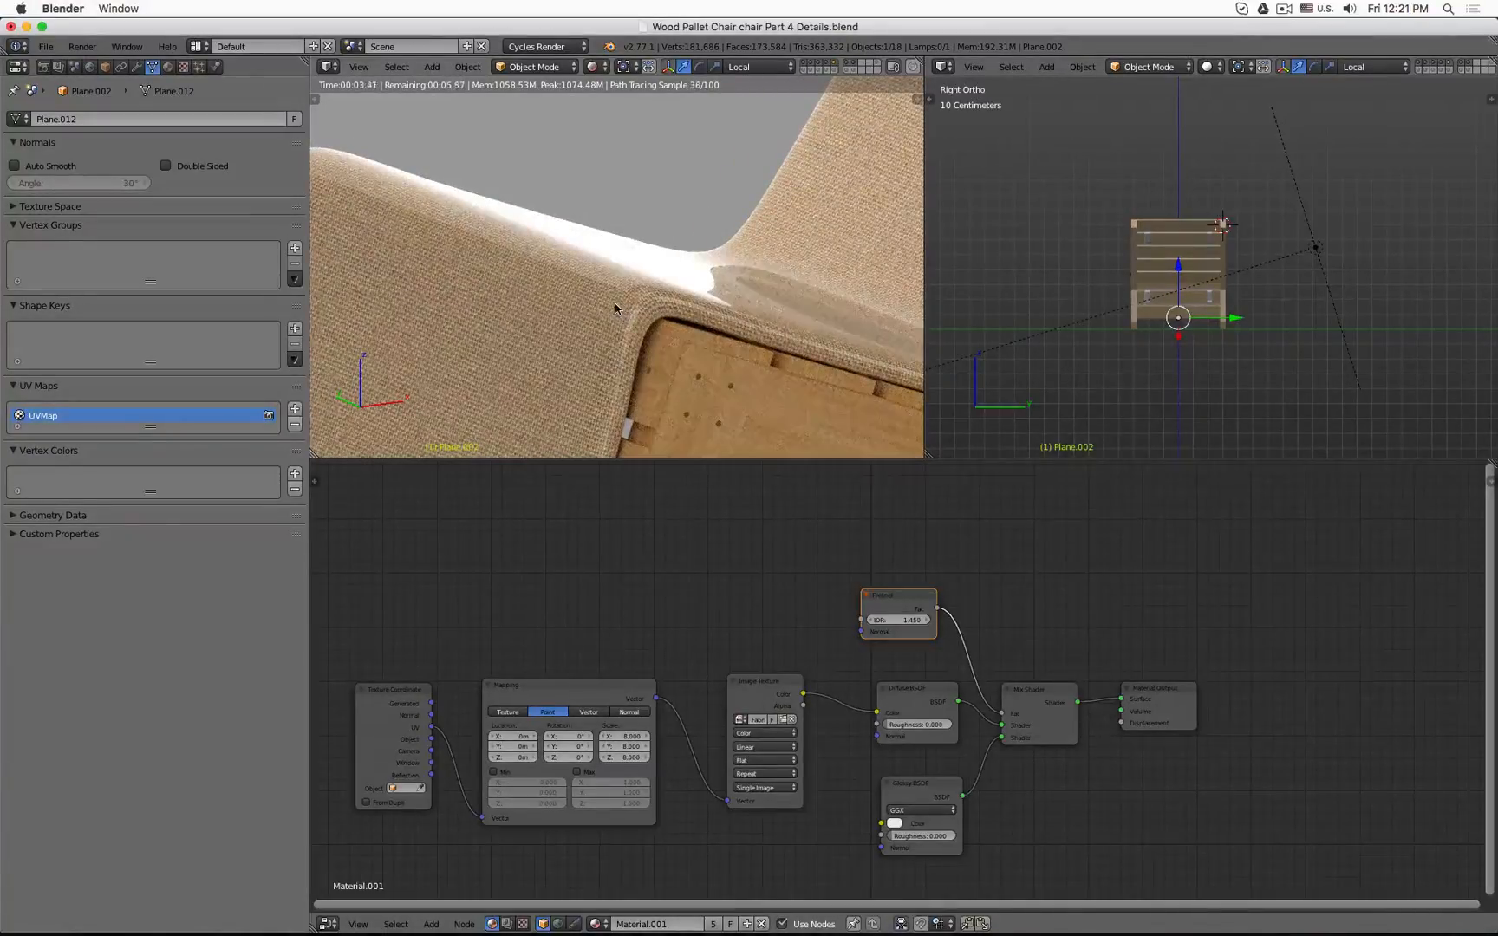
{"action": "scroll", "coordinate": [619, 307], "scroll_direction": "down", "scroll_amount": 2}
{"action": "middle_click_drag", "start_coordinate": [586, 286], "coordinate": [609, 295]}
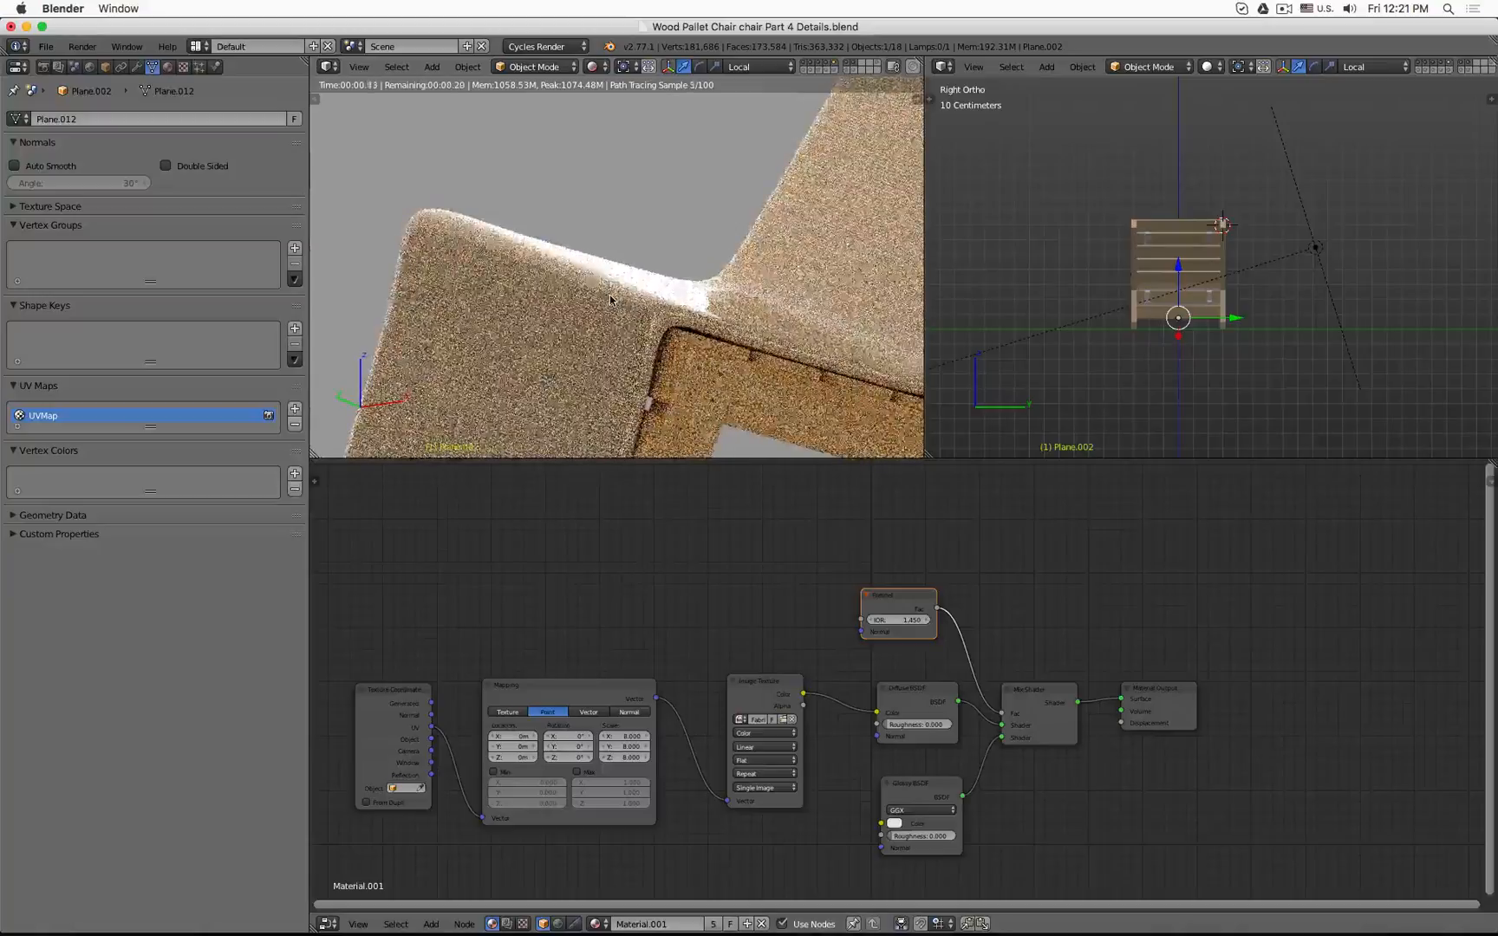
{"action": "left_click", "coordinate": [921, 836]}
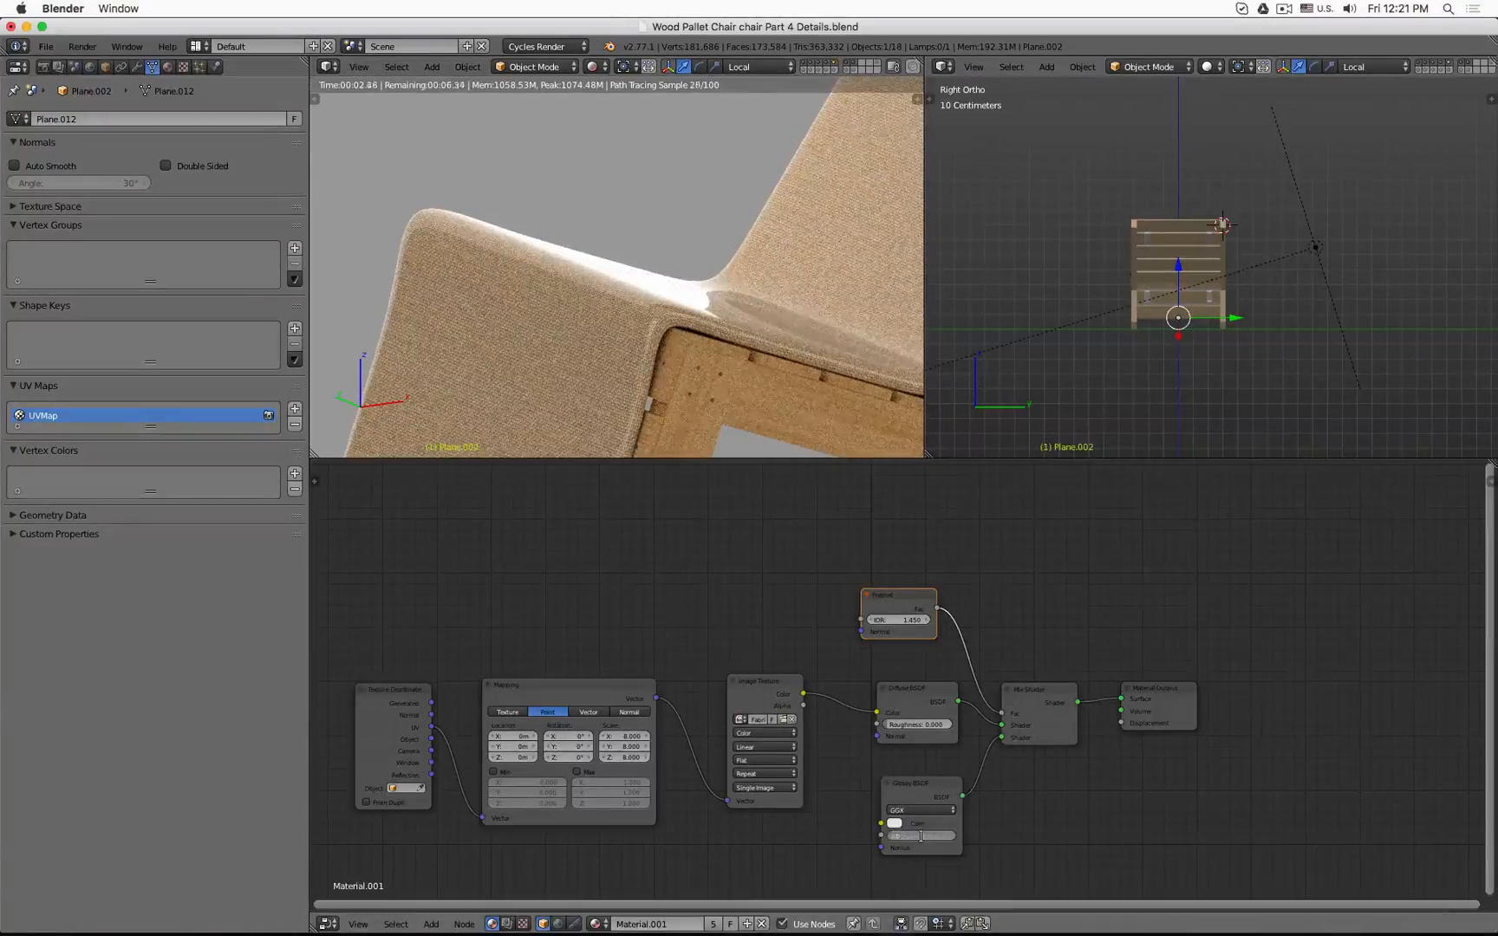
{"action": "type", "text": "0.2"}
{"action": "key", "text": "Return"}
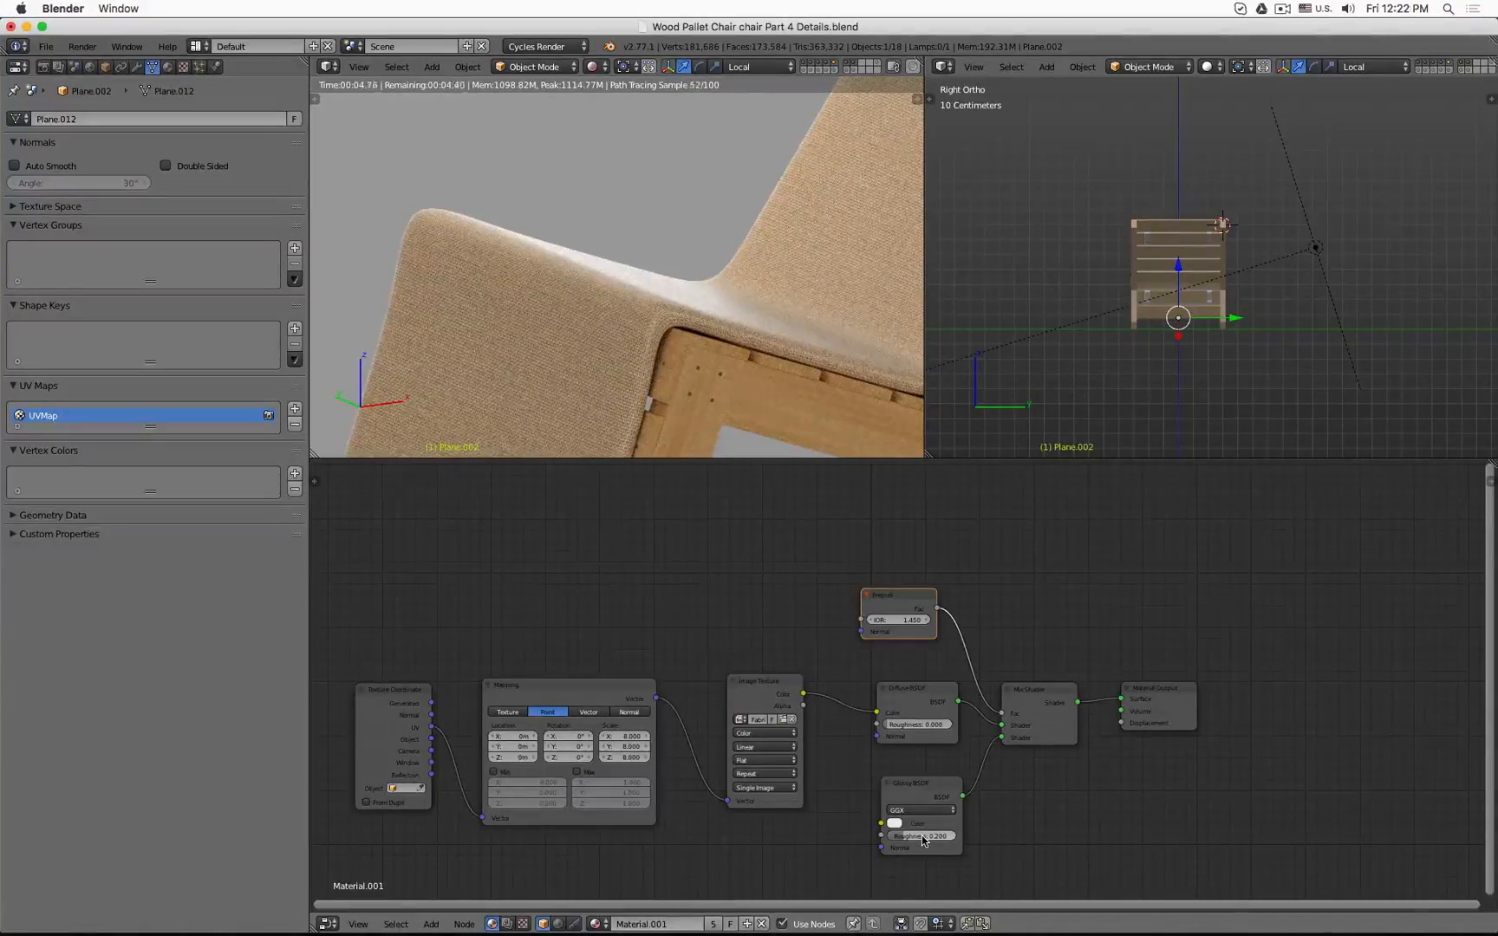
{"action": "middle_click_drag", "start_coordinate": [690, 163], "coordinate": [680, 166]}
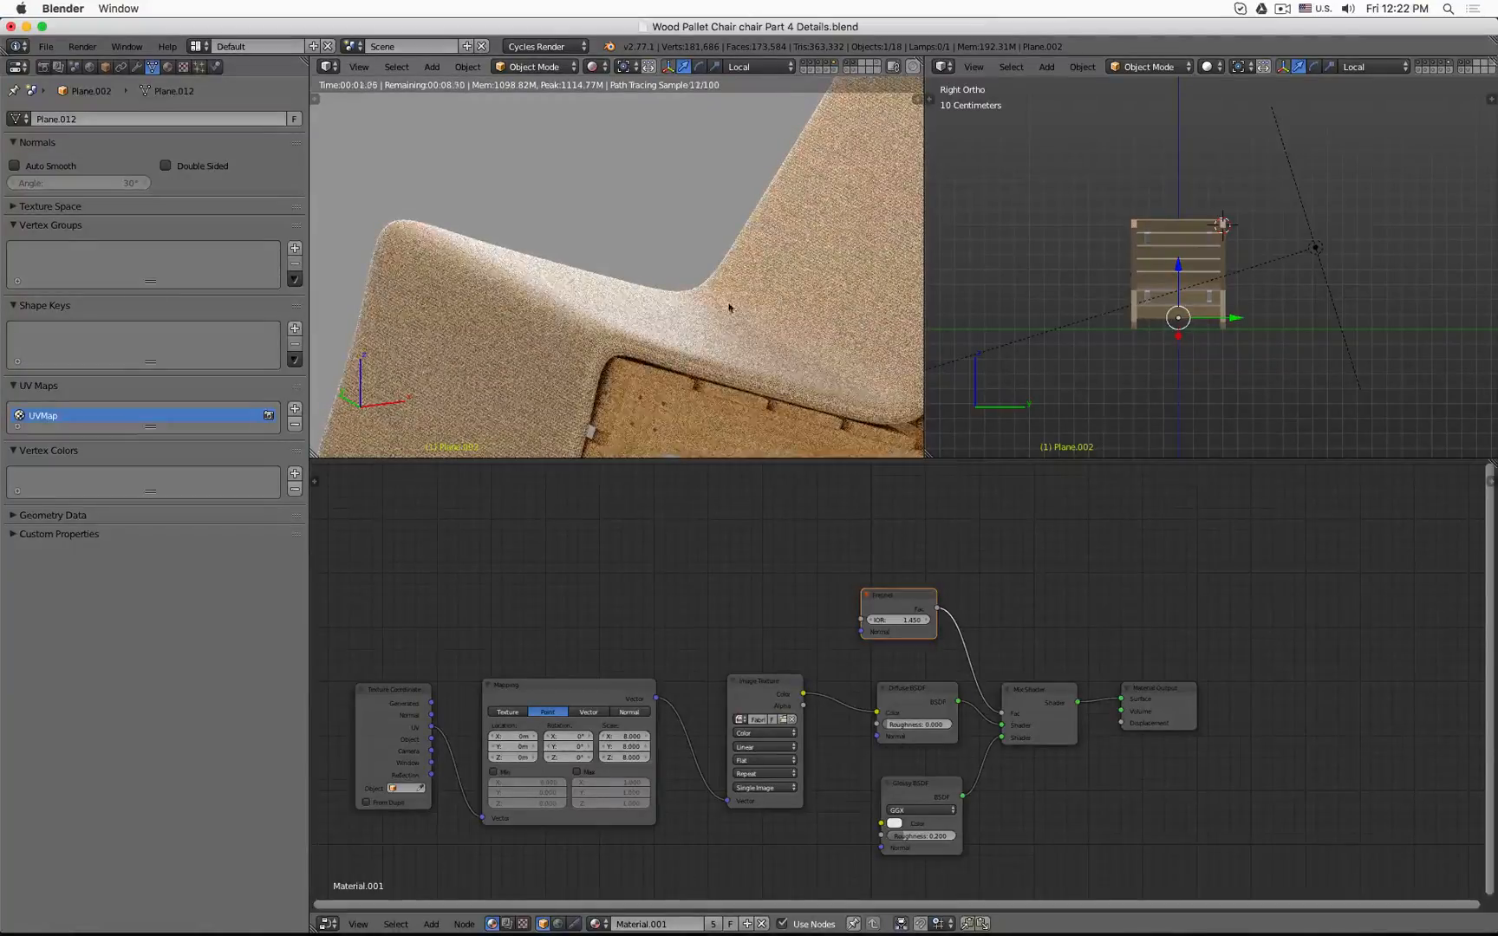
Shift the Fresnel node slightly up, set the Glossy BSDF's roughness to 0.3, and check the cushion's shine.
{"action": "left_click_drag", "start_coordinate": [897, 605], "coordinate": [910, 586]}
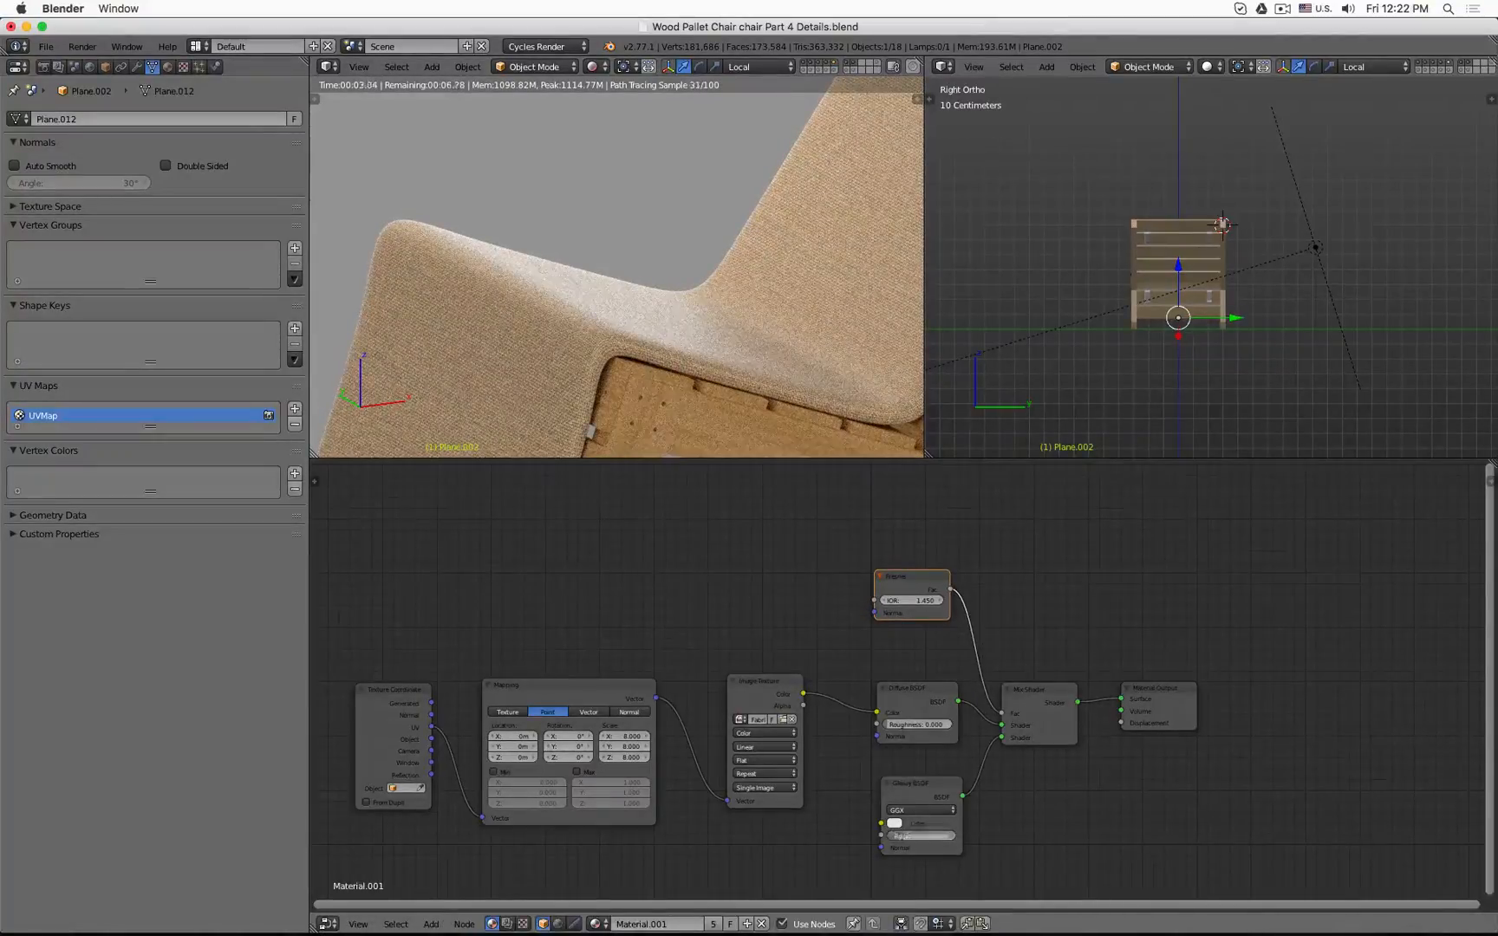
{"action": "left_click", "coordinate": [925, 836]}
{"action": "type", "text": "0.3"}
{"action": "key", "text": "Return"}
{"action": "middle_click_drag", "start_coordinate": [715, 285], "coordinate": [684, 273]}
{"action": "middle_click_drag", "start_coordinate": [687, 275], "coordinate": [704, 270]}
Add a Math node in the empty space above the Image Texture node, keeping its Add operation.
{"action": "scroll", "coordinate": [782, 582], "scroll_direction": "up", "scroll_amount": 5}
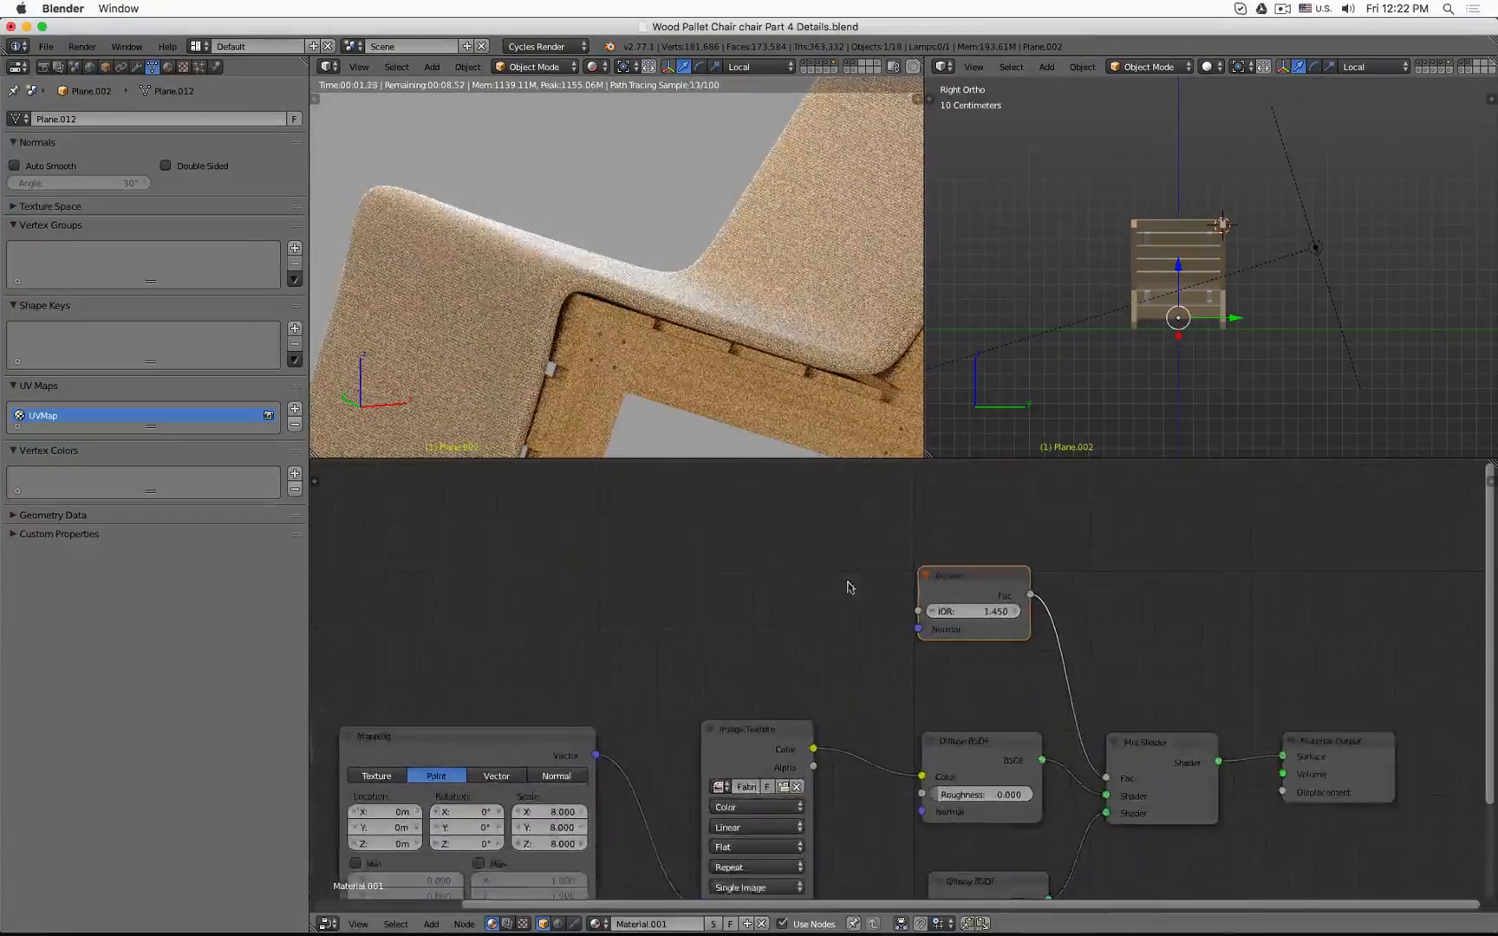
{"action": "middle_click_drag", "start_coordinate": [849, 586], "coordinate": [732, 508]}
{"action": "scroll", "coordinate": [729, 572], "scroll_direction": "up", "scroll_amount": 2}
{"action": "middle_click_drag", "start_coordinate": [720, 569], "coordinate": [649, 579]}
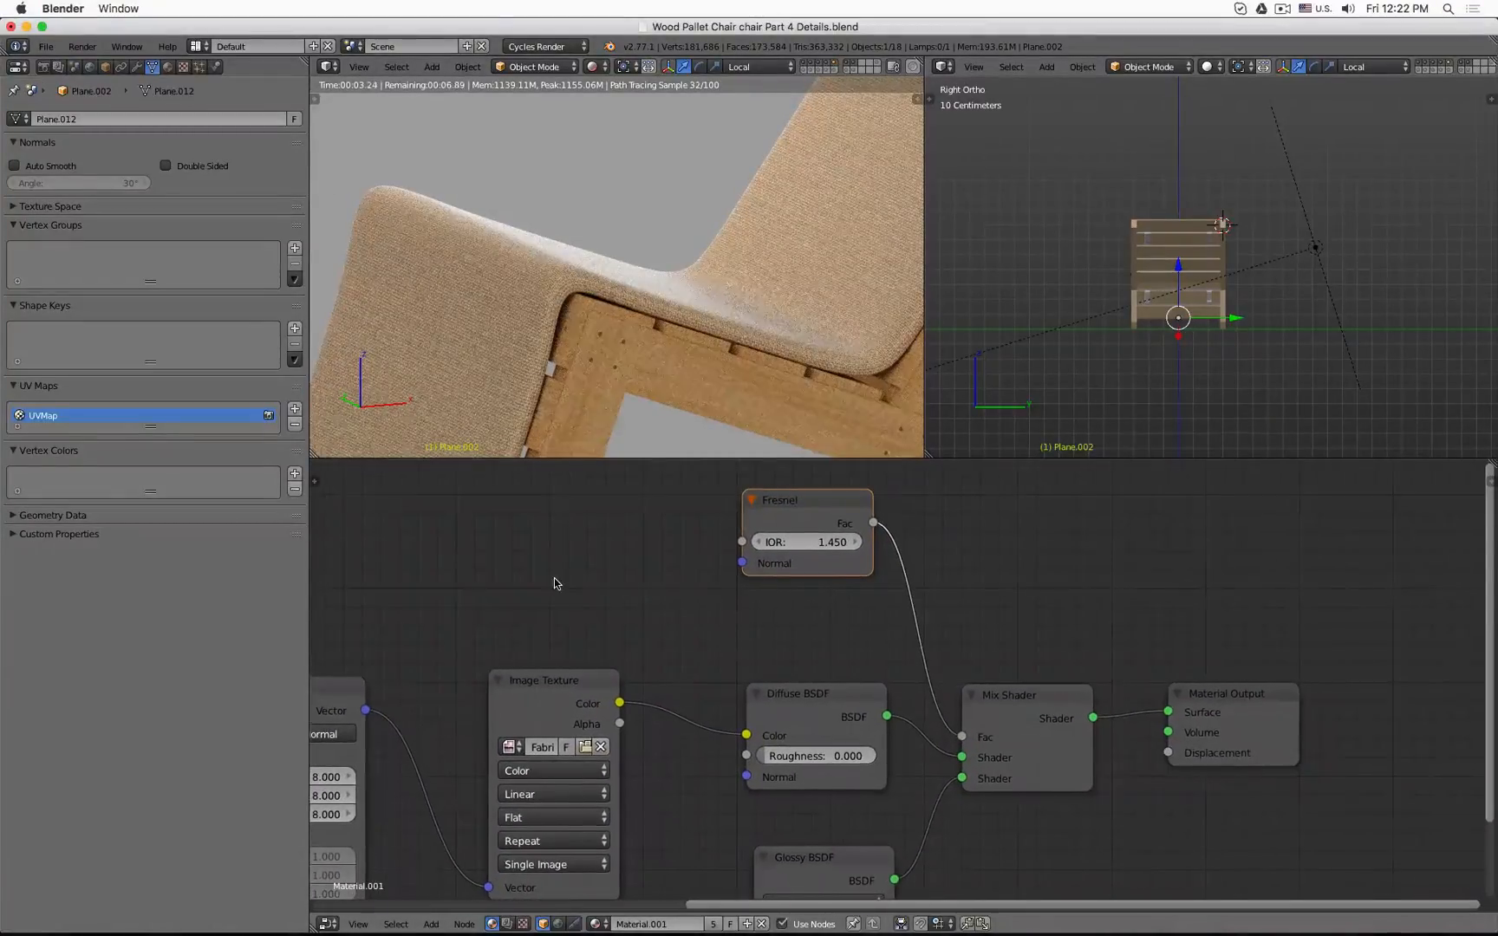
{"action": "key", "text": "shift+a"}
{"action": "mouse_move", "coordinate": [556, 583]}
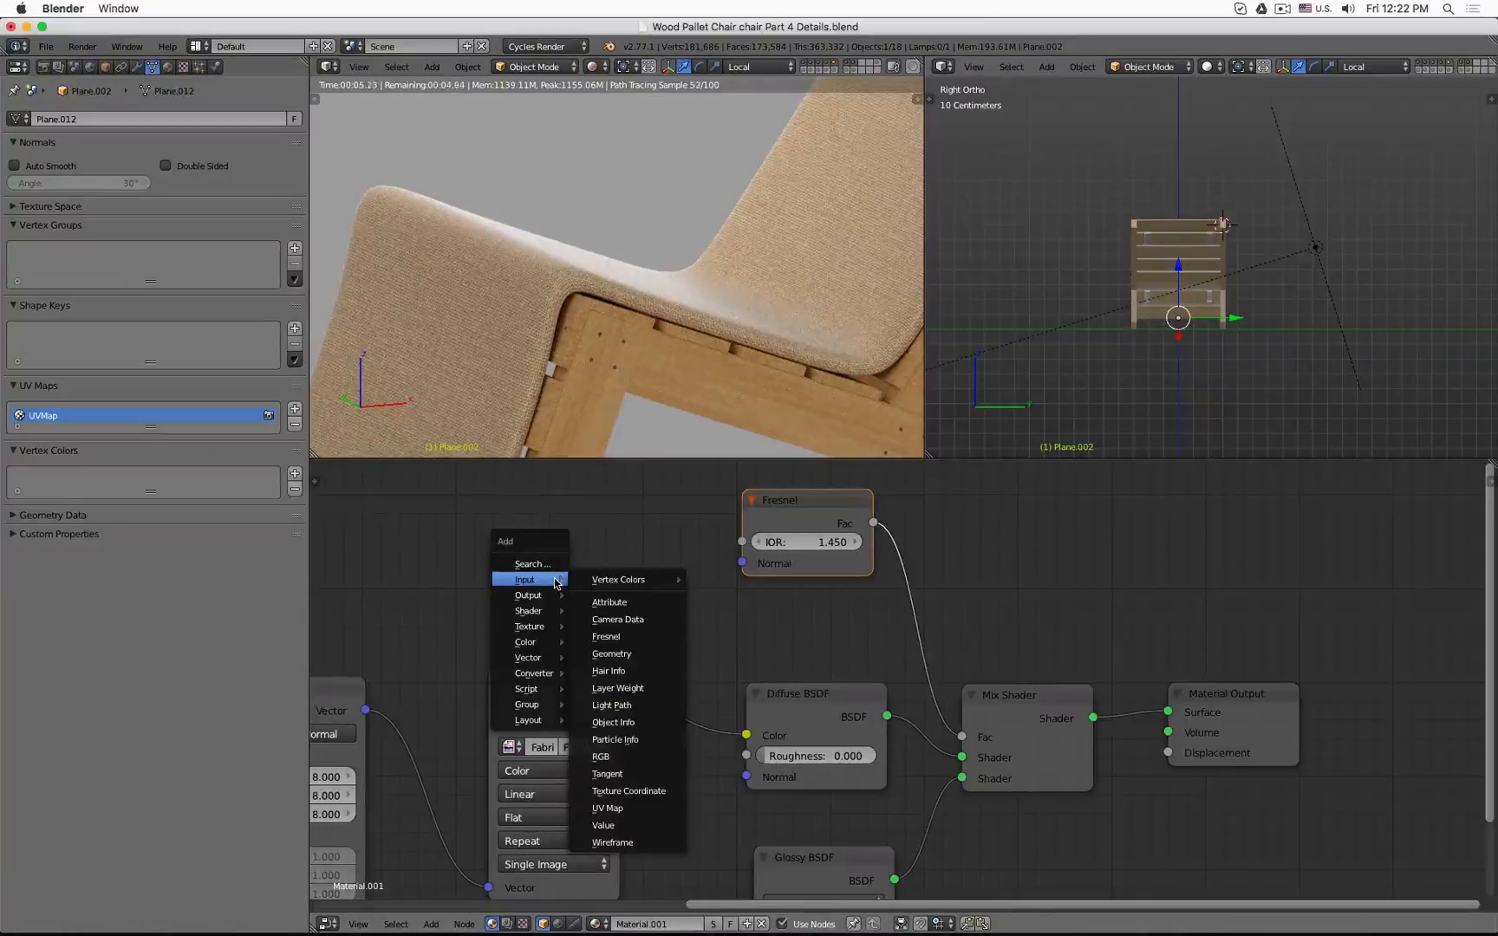
{"action": "mouse_move", "coordinate": [538, 676]}
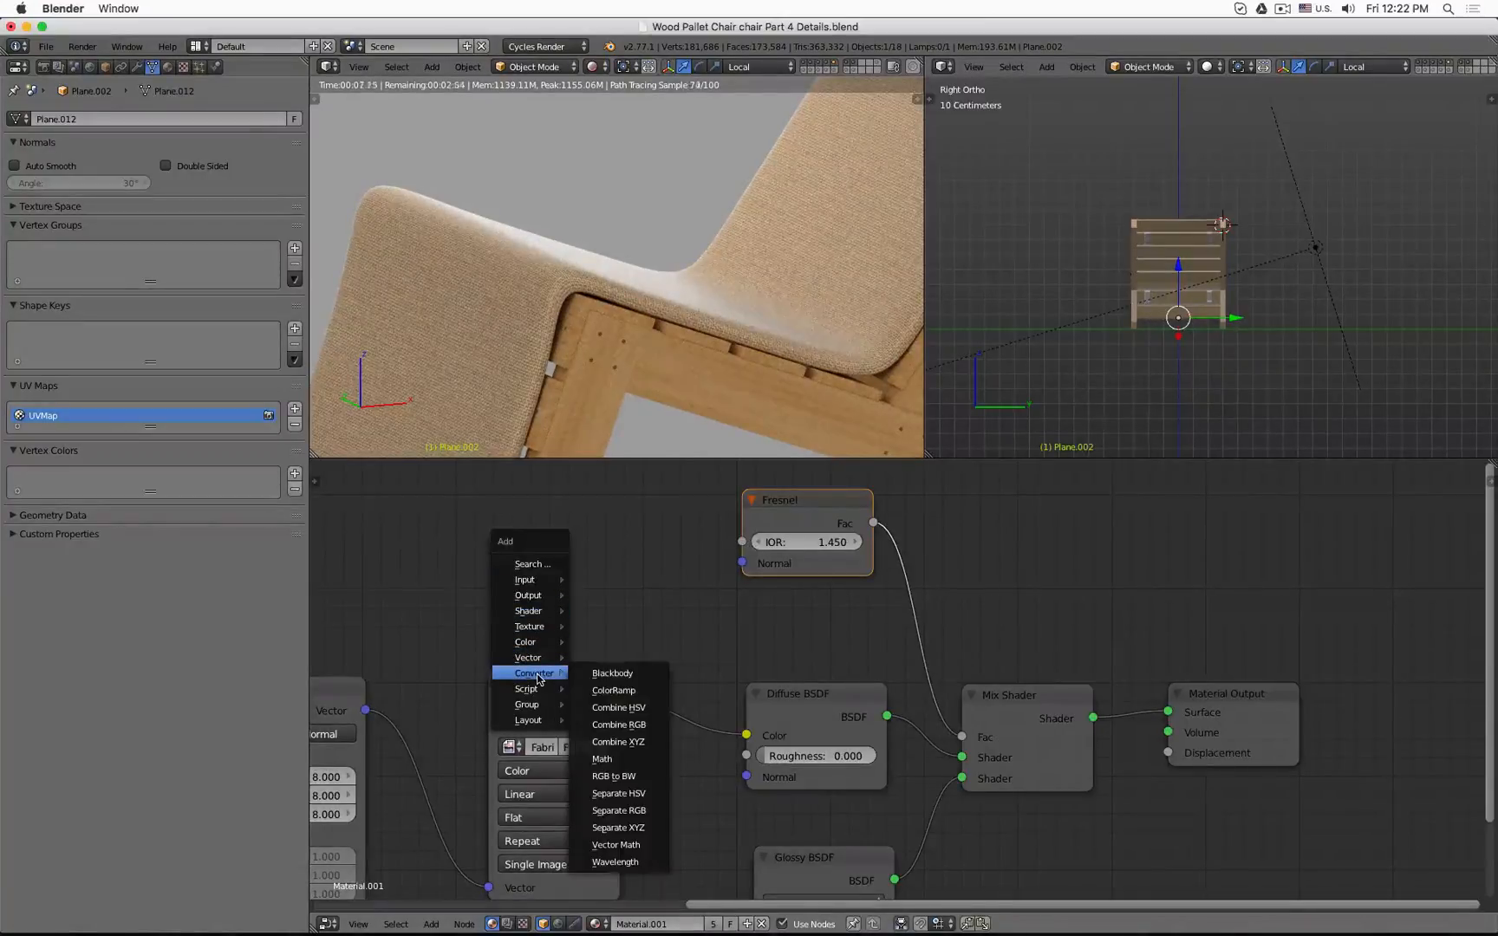
{"action": "left_click", "coordinate": [602, 759]}
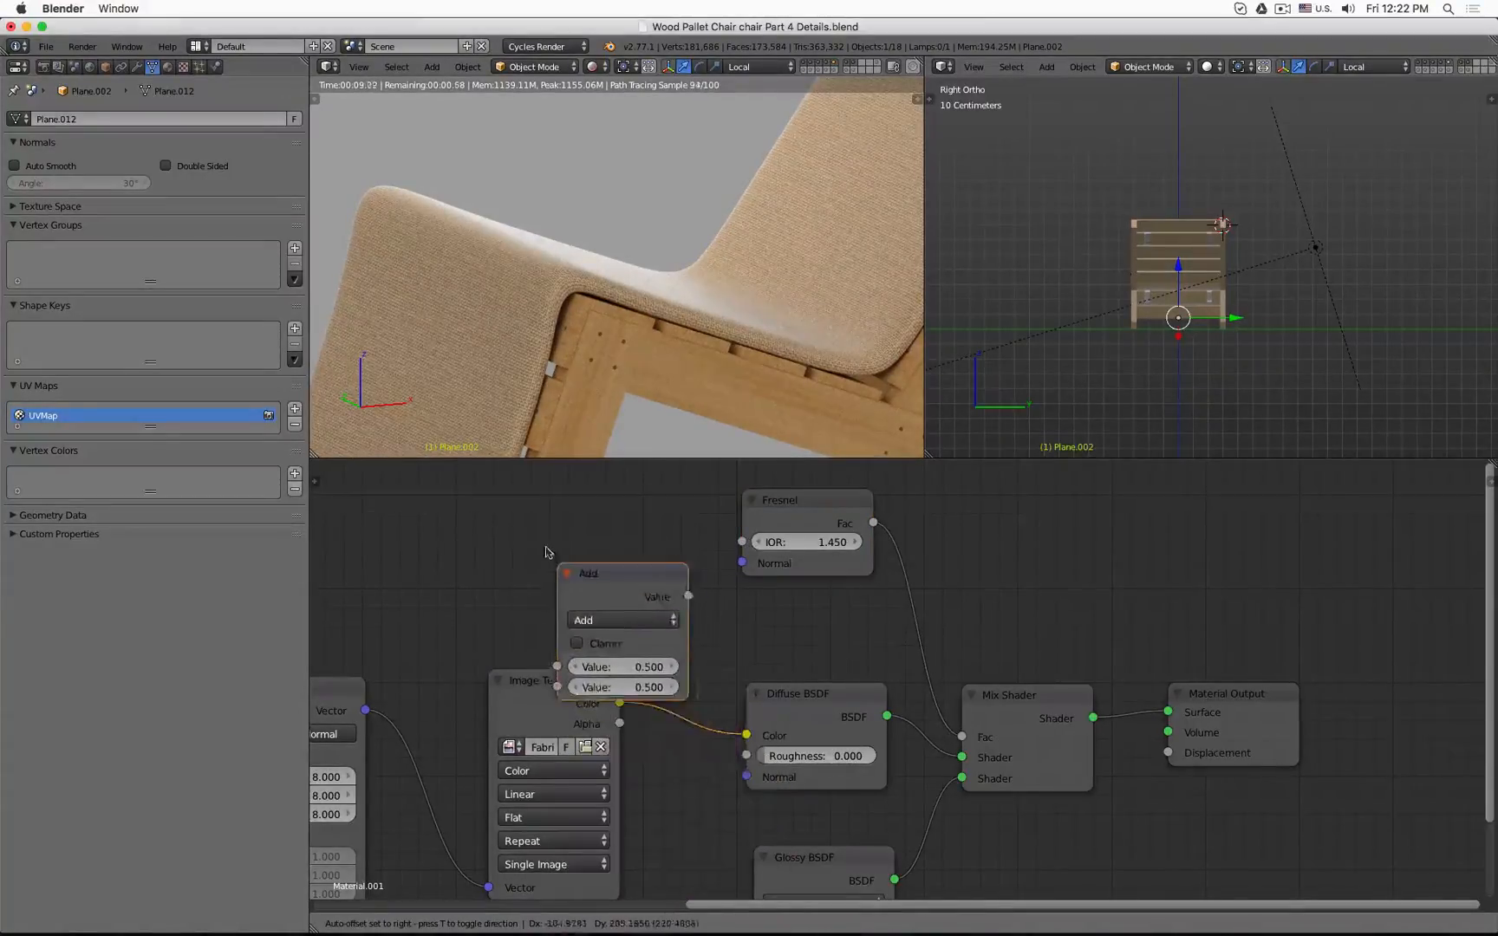
{"action": "left_click", "coordinate": [532, 510]}
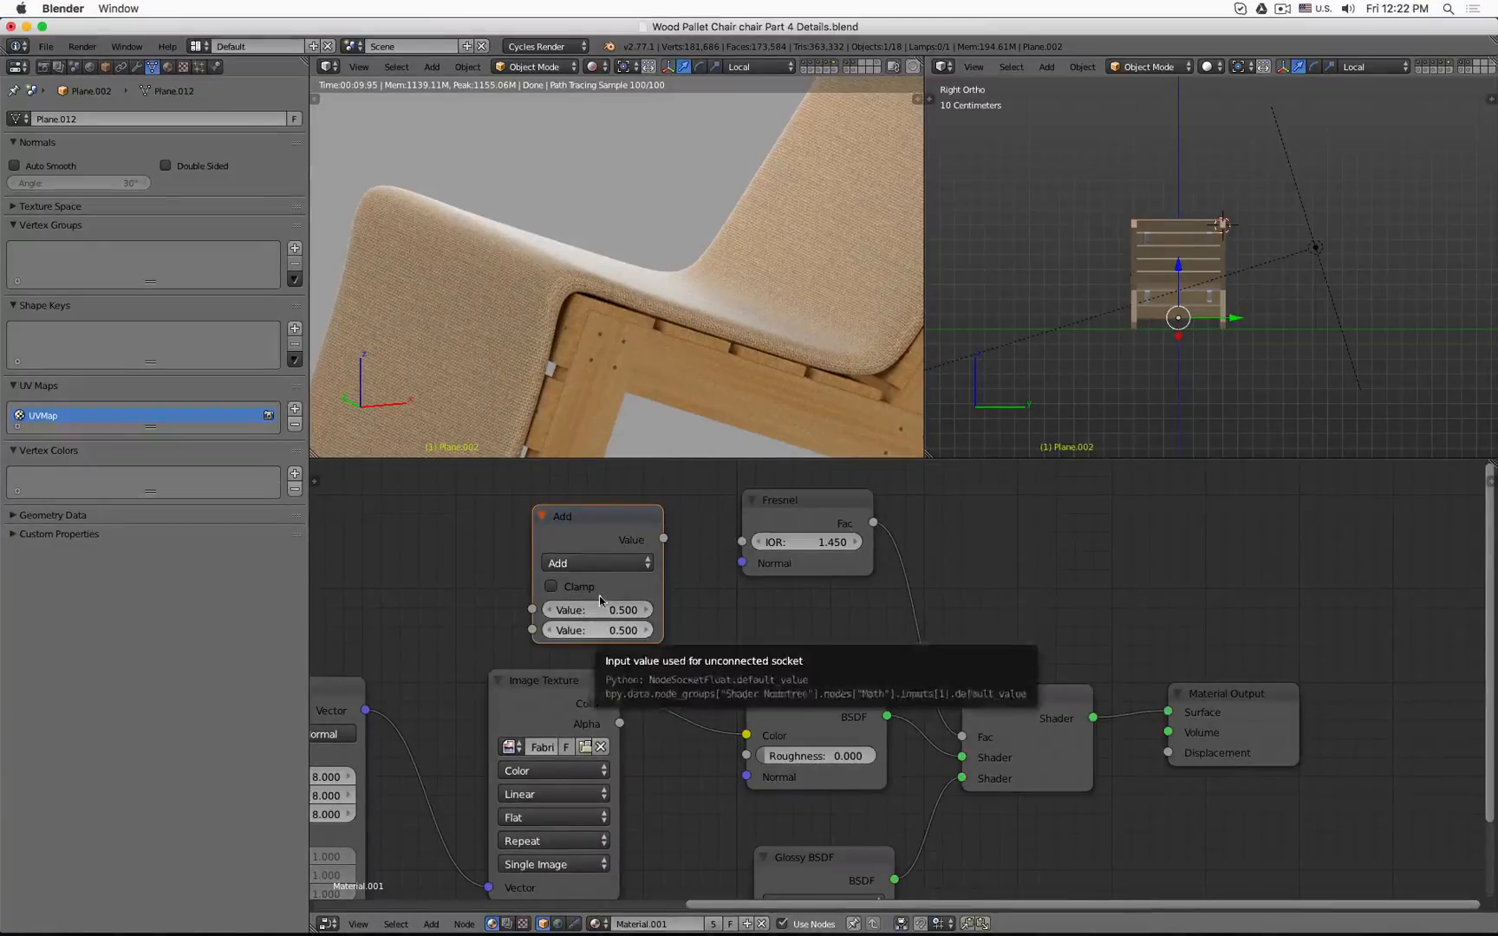
{"action": "left_click", "coordinate": [597, 563]}
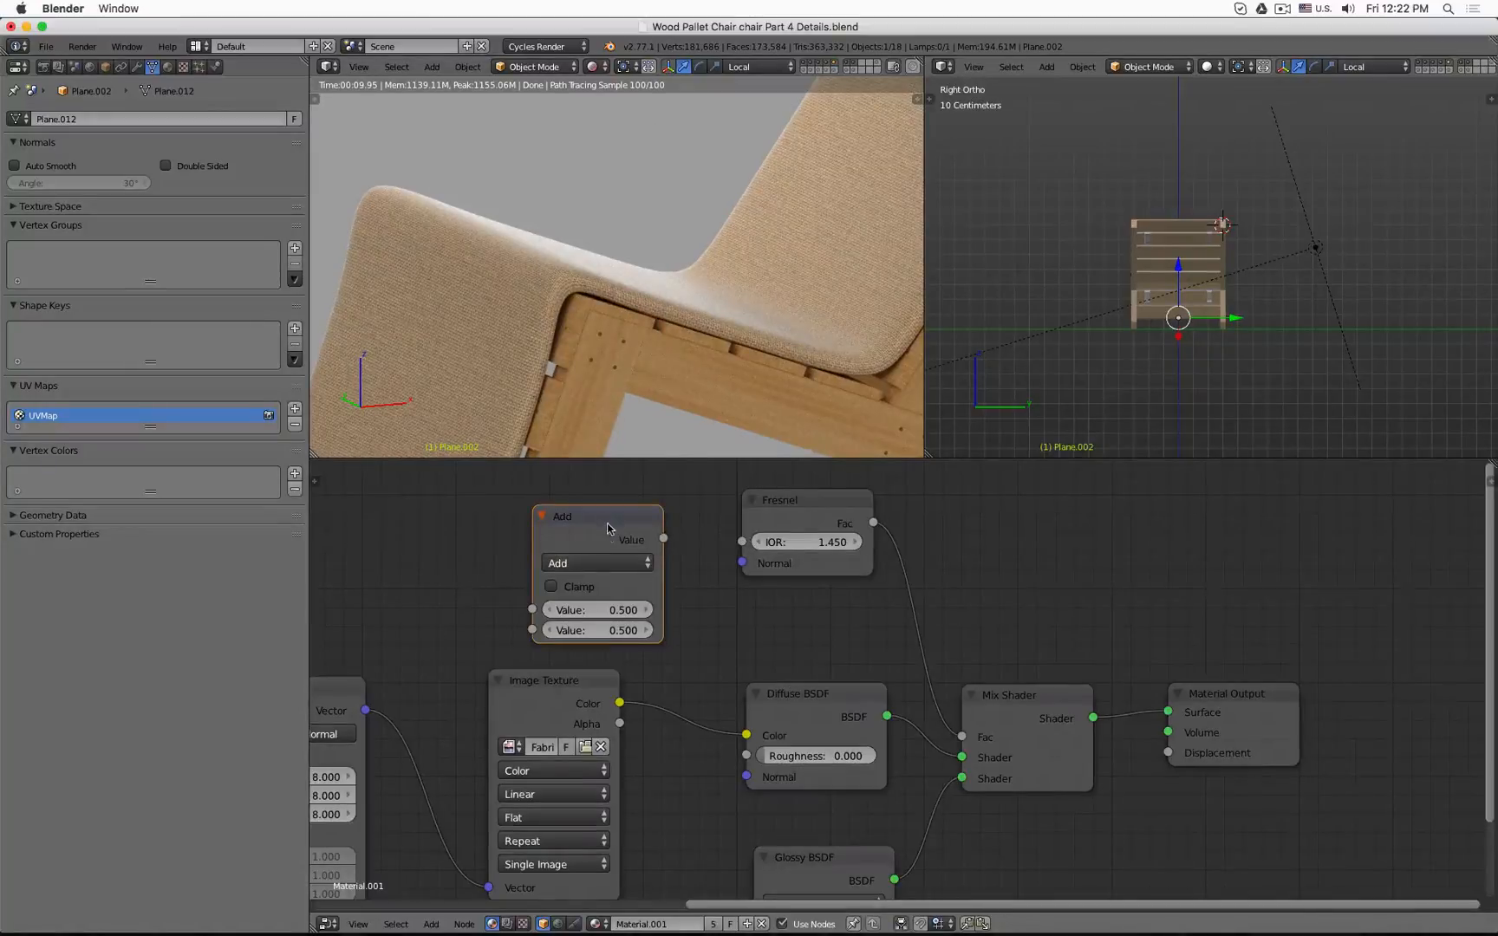
Insert the Math node between the Fresnel node and the Mix Shader's Fac input, and compare with the direct Fresnel link.
{"action": "left_click_drag", "start_coordinate": [583, 524], "coordinate": [937, 535]}
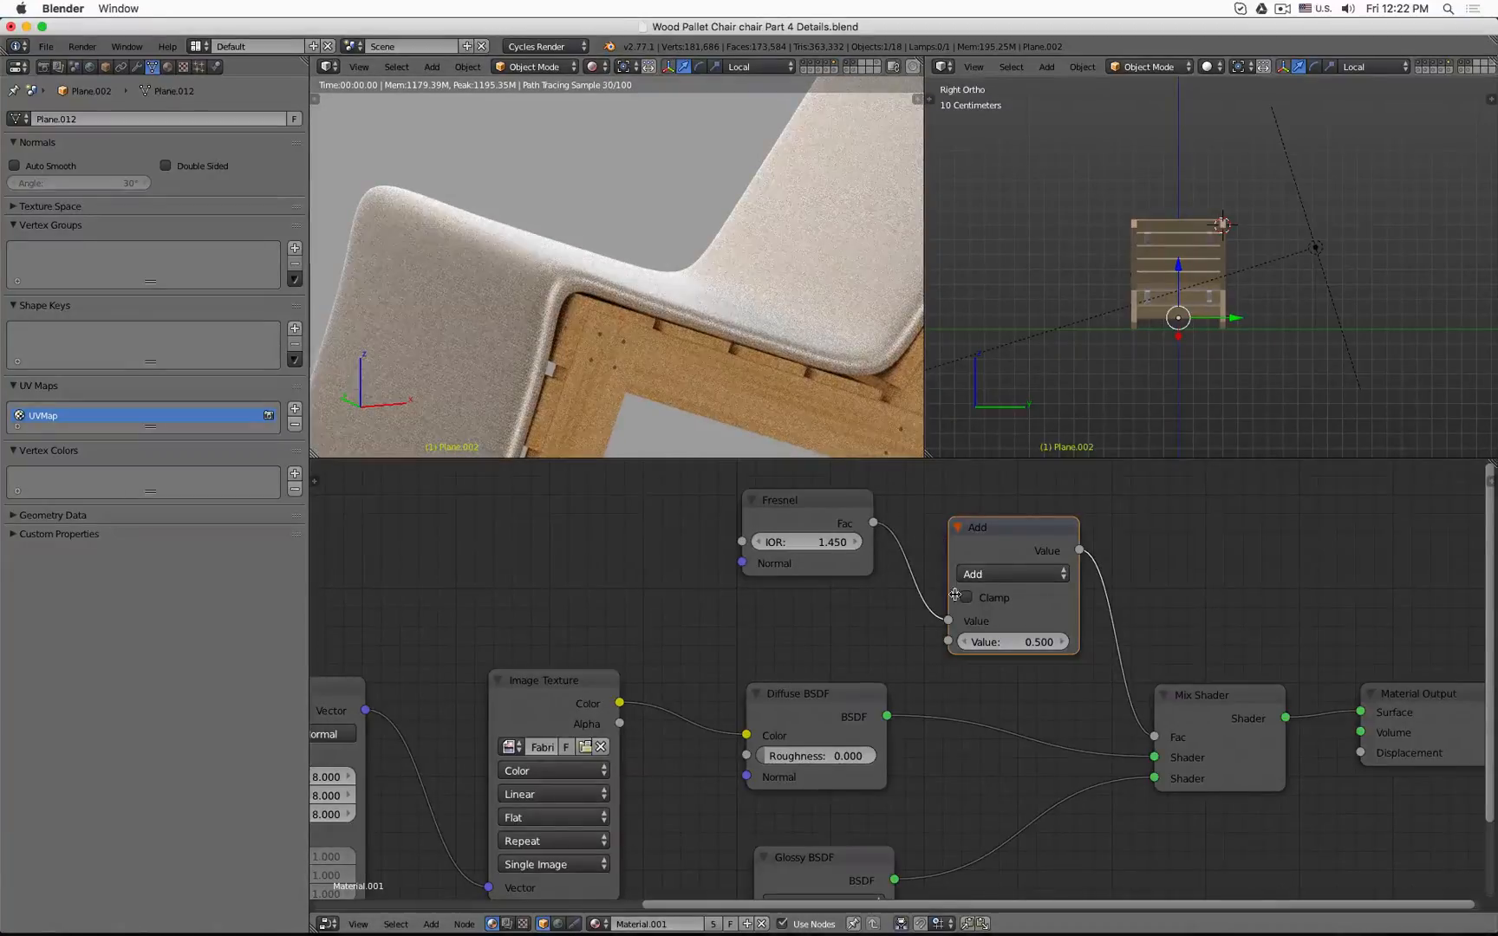
{"action": "left_click_drag", "start_coordinate": [876, 525], "coordinate": [1158, 738]}
{"action": "left_click_drag", "start_coordinate": [1079, 549], "coordinate": [1157, 736]}
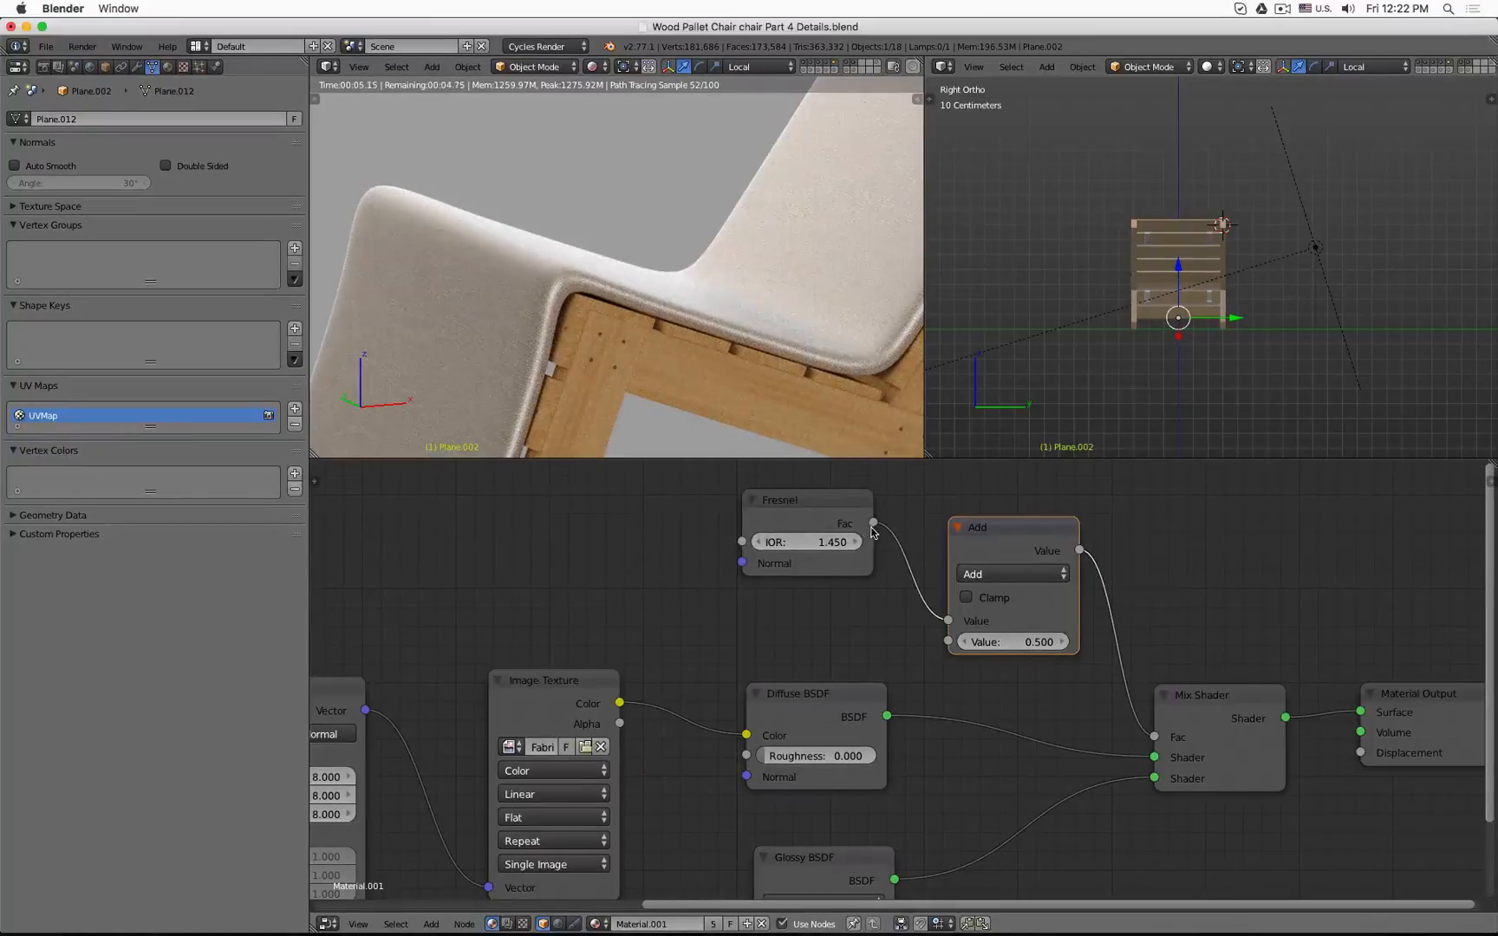
Duplicate the Fresnel node just below the original and set the copy's IOR to 1.950.
{"action": "left_click", "coordinate": [825, 511]}
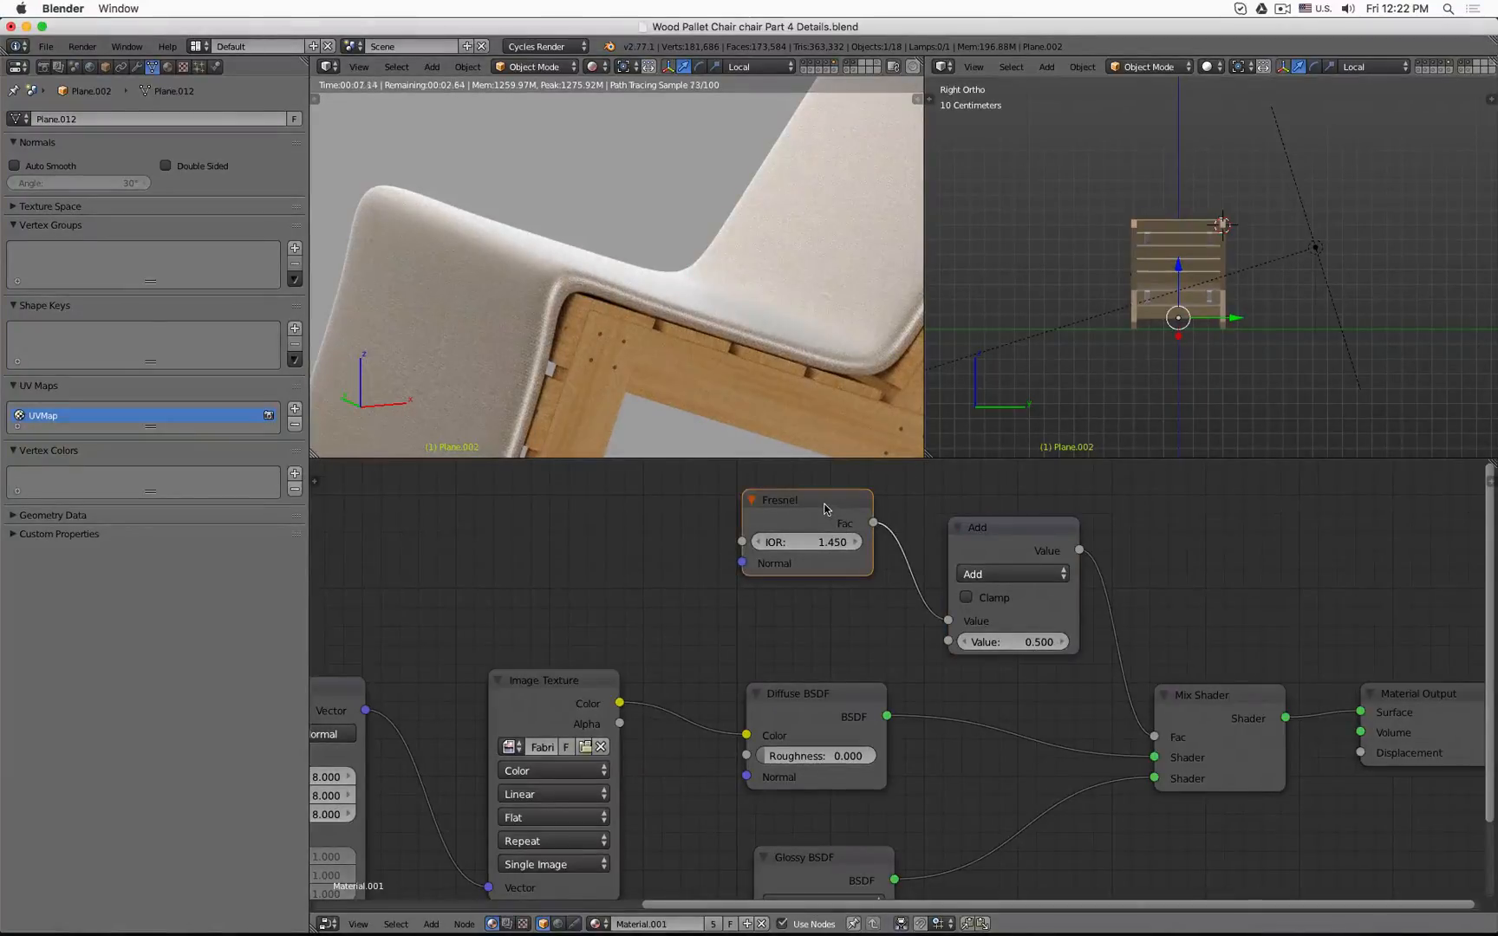
{"action": "key", "text": "shift+d"}
{"action": "left_click", "coordinate": [830, 612]}
{"action": "left_click", "coordinate": [832, 645]}
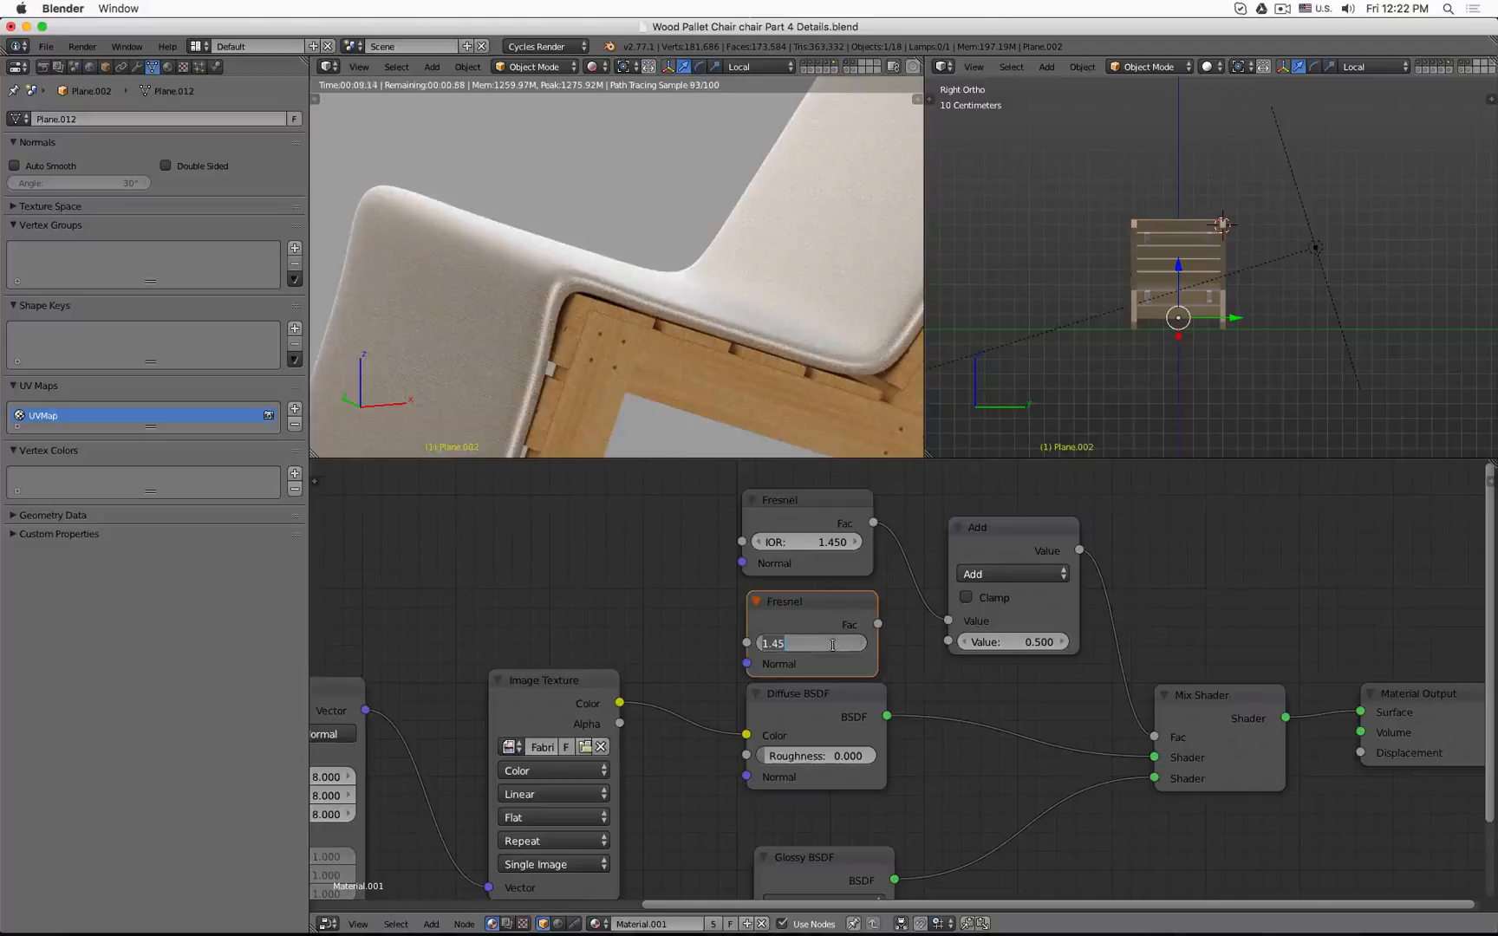
{"action": "key", "text": "Right"}
{"action": "key", "text": "Left"}
{"action": "key", "text": "shift+Left"}
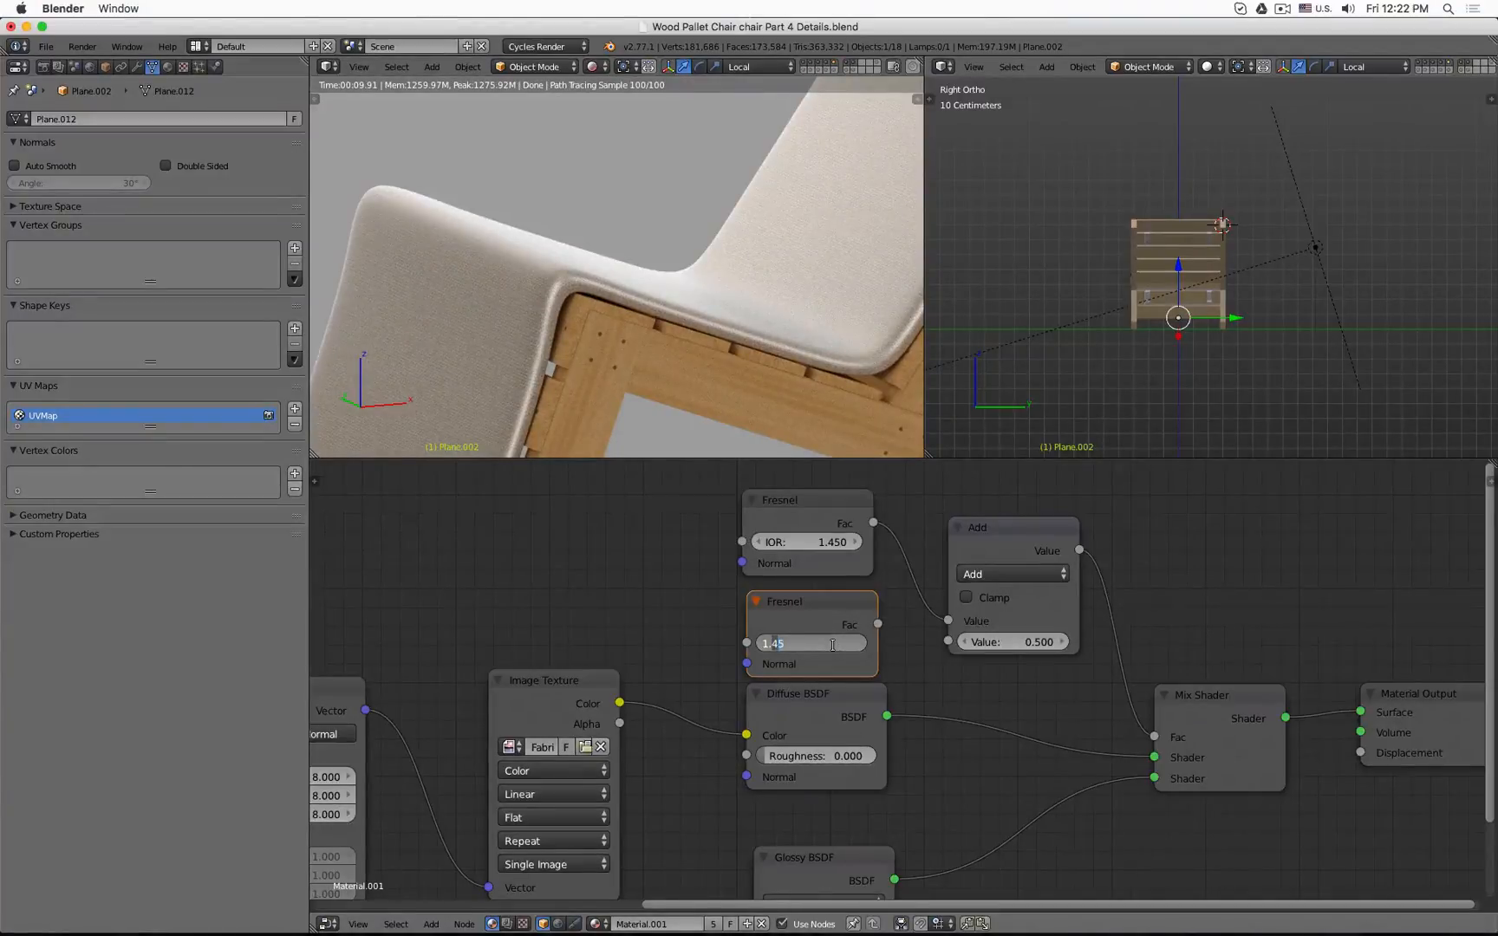
{"action": "type", "text": "950"}
{"action": "key", "text": "Return"}
Compare the duplicate Fresnel with the Math node on the Mix Shader's Fac input, and delete the duplicate.
{"action": "left_click_drag", "start_coordinate": [878, 624], "coordinate": [1153, 737]}
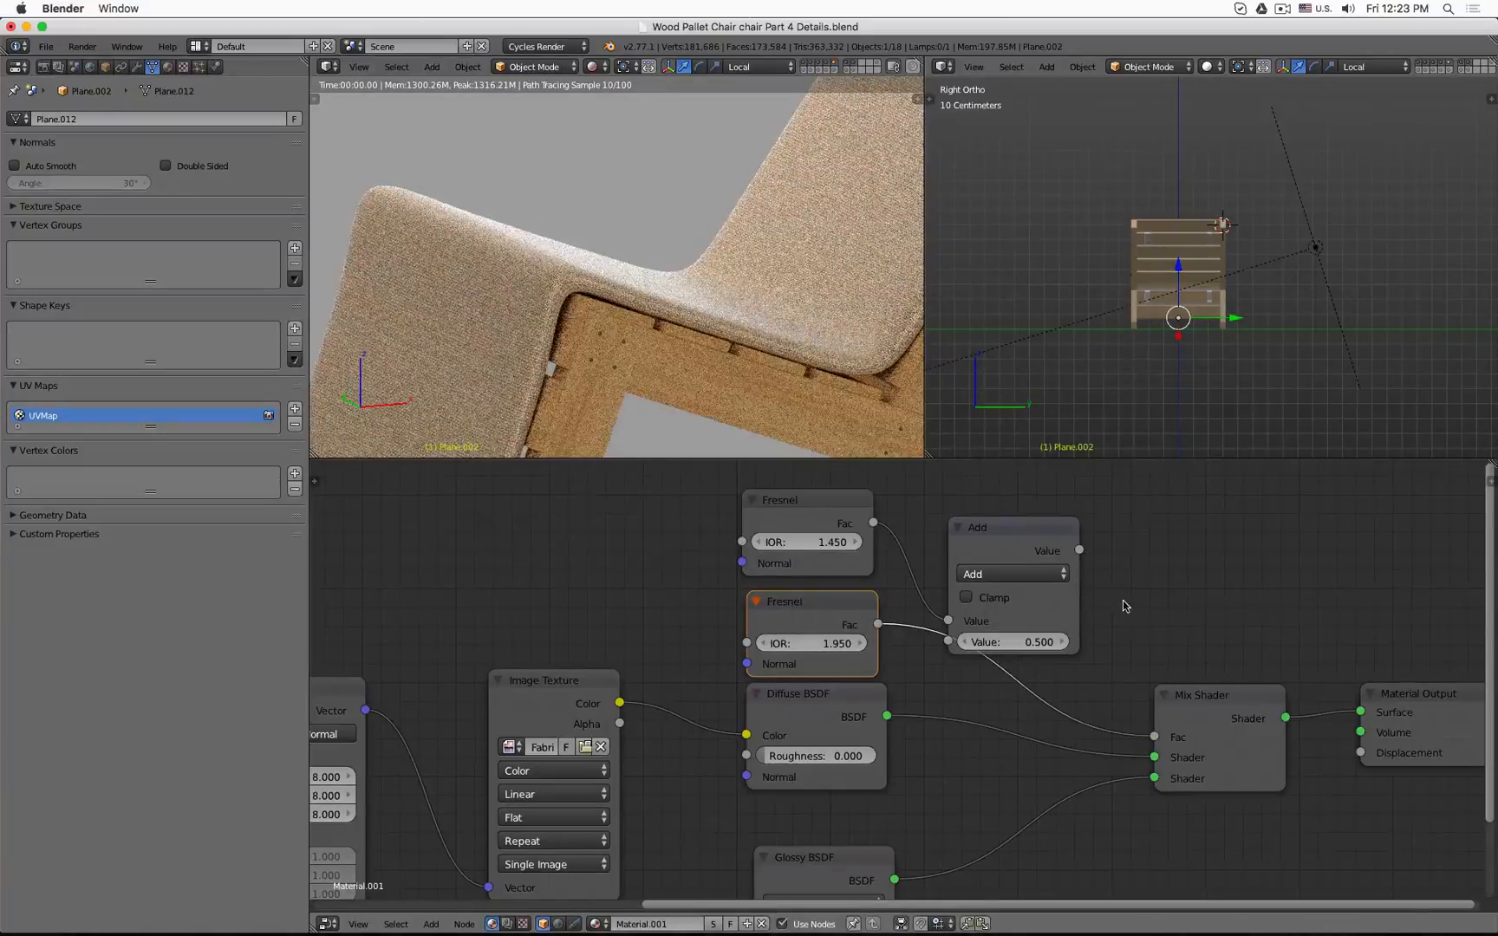
{"action": "left_click_drag", "start_coordinate": [1081, 552], "coordinate": [1155, 737]}
{"action": "left_click", "coordinate": [856, 632]}
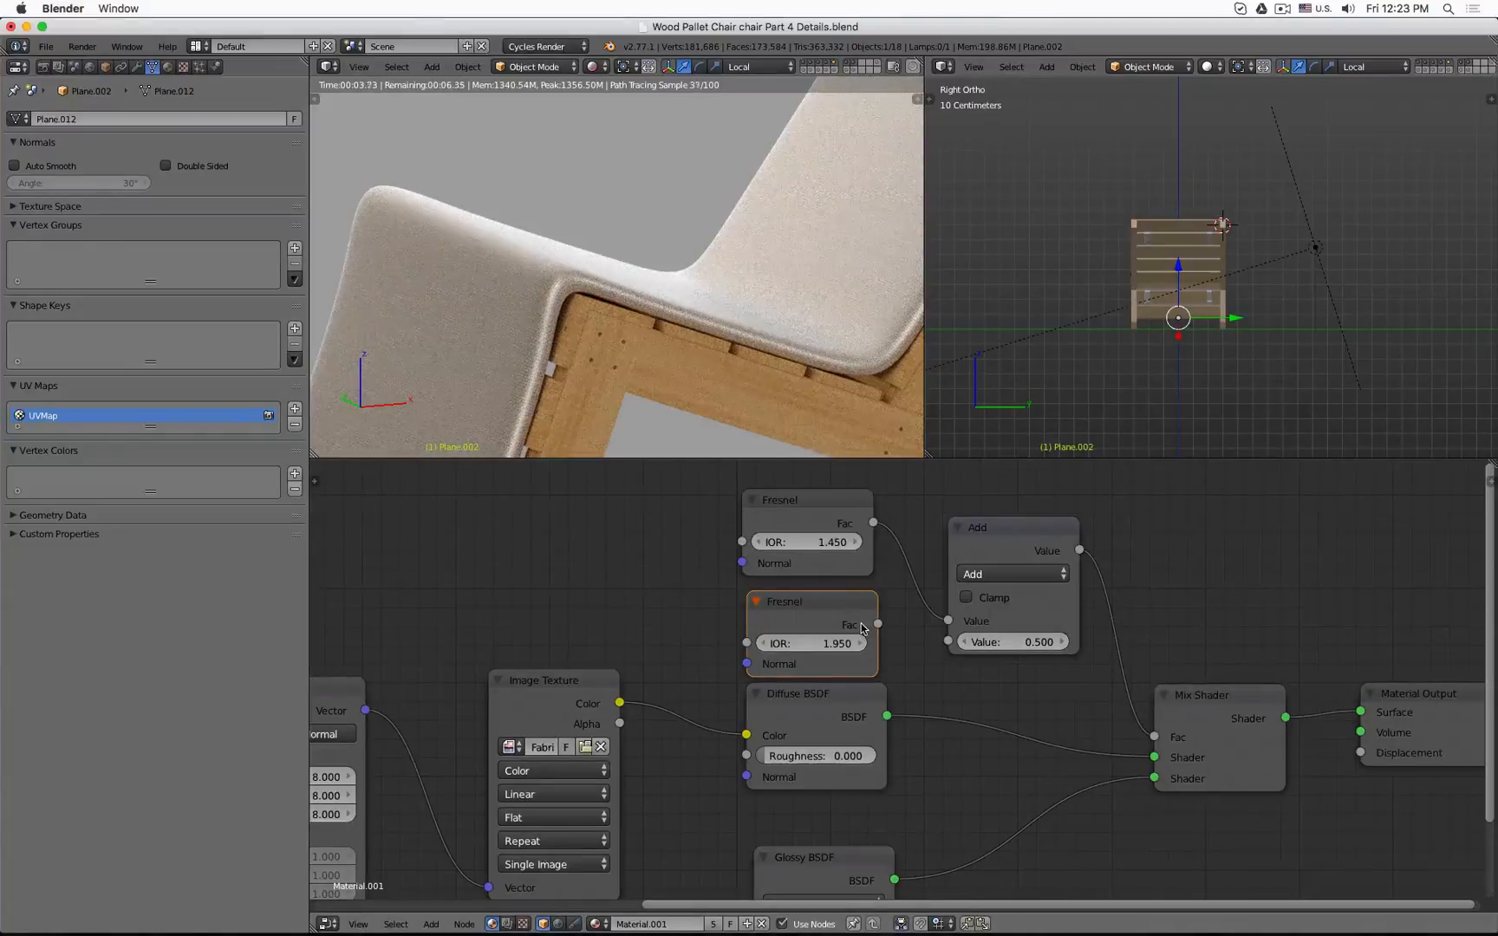
{"action": "key", "text": "x"}
Change the Math node's operation to Multiply and compare its effect on the Mix Shader with the direct Fresnel link.
{"action": "left_click", "coordinate": [1027, 574]}
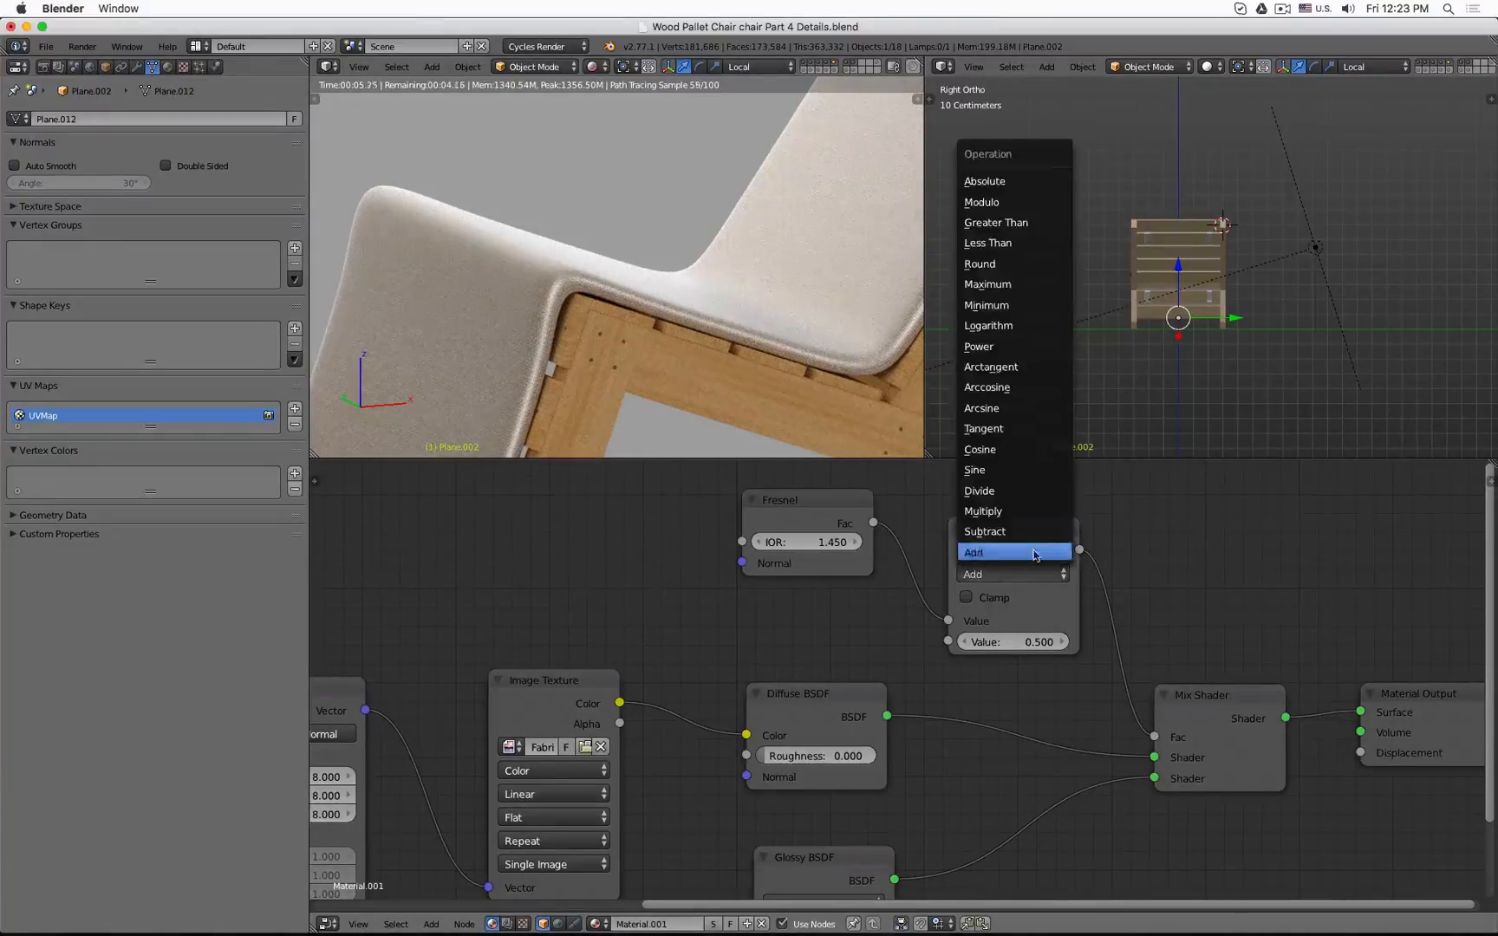
{"action": "left_click", "coordinate": [1031, 515]}
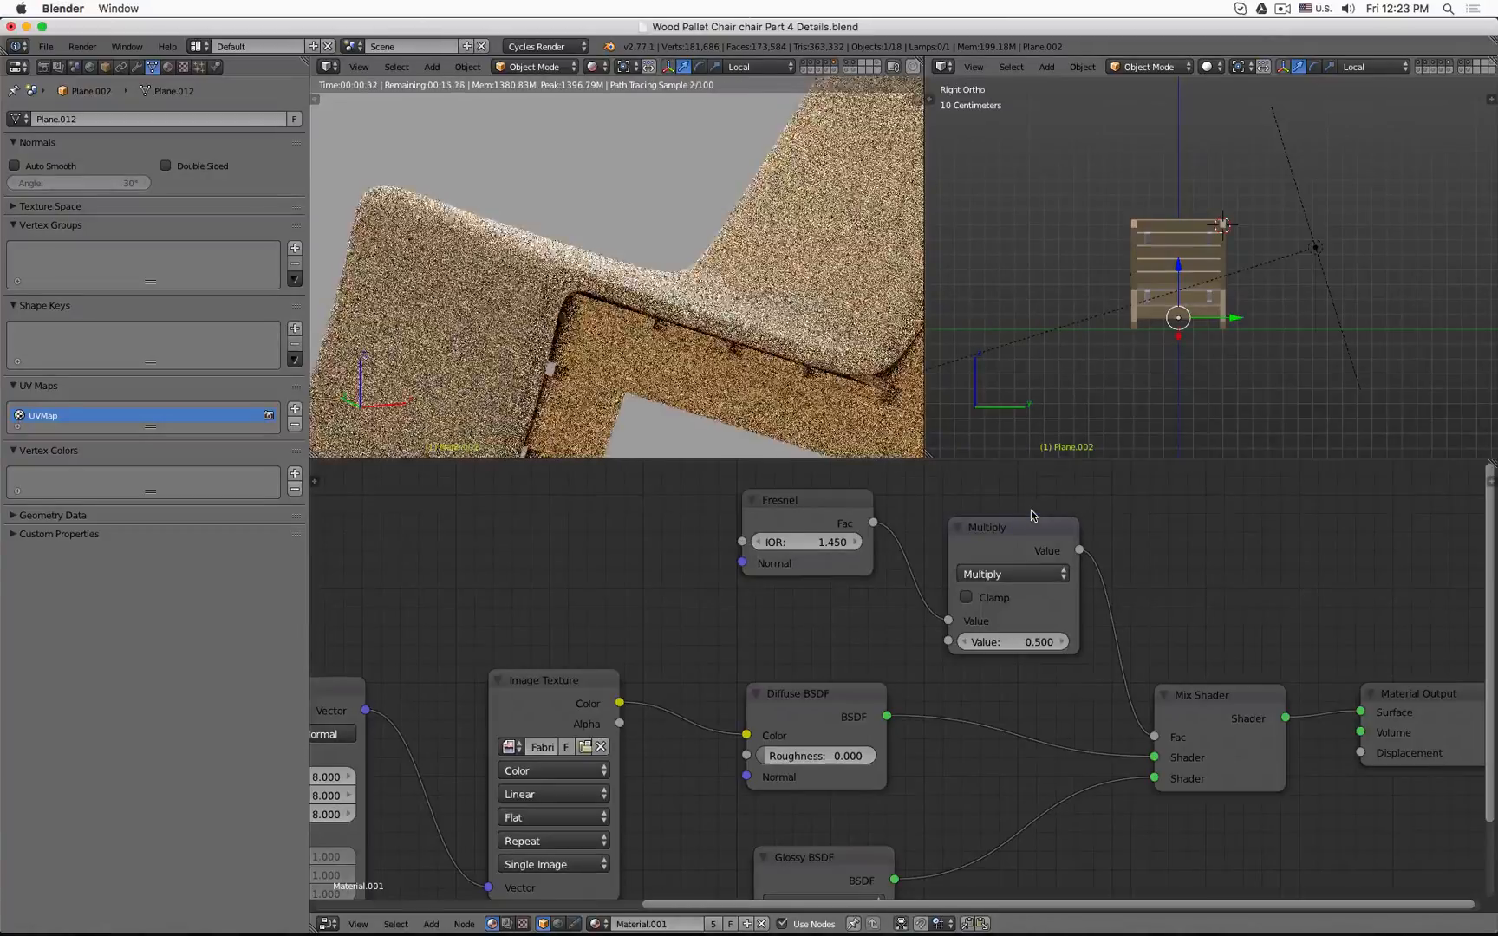
{"action": "left_click_drag", "start_coordinate": [873, 524], "coordinate": [1154, 737]}
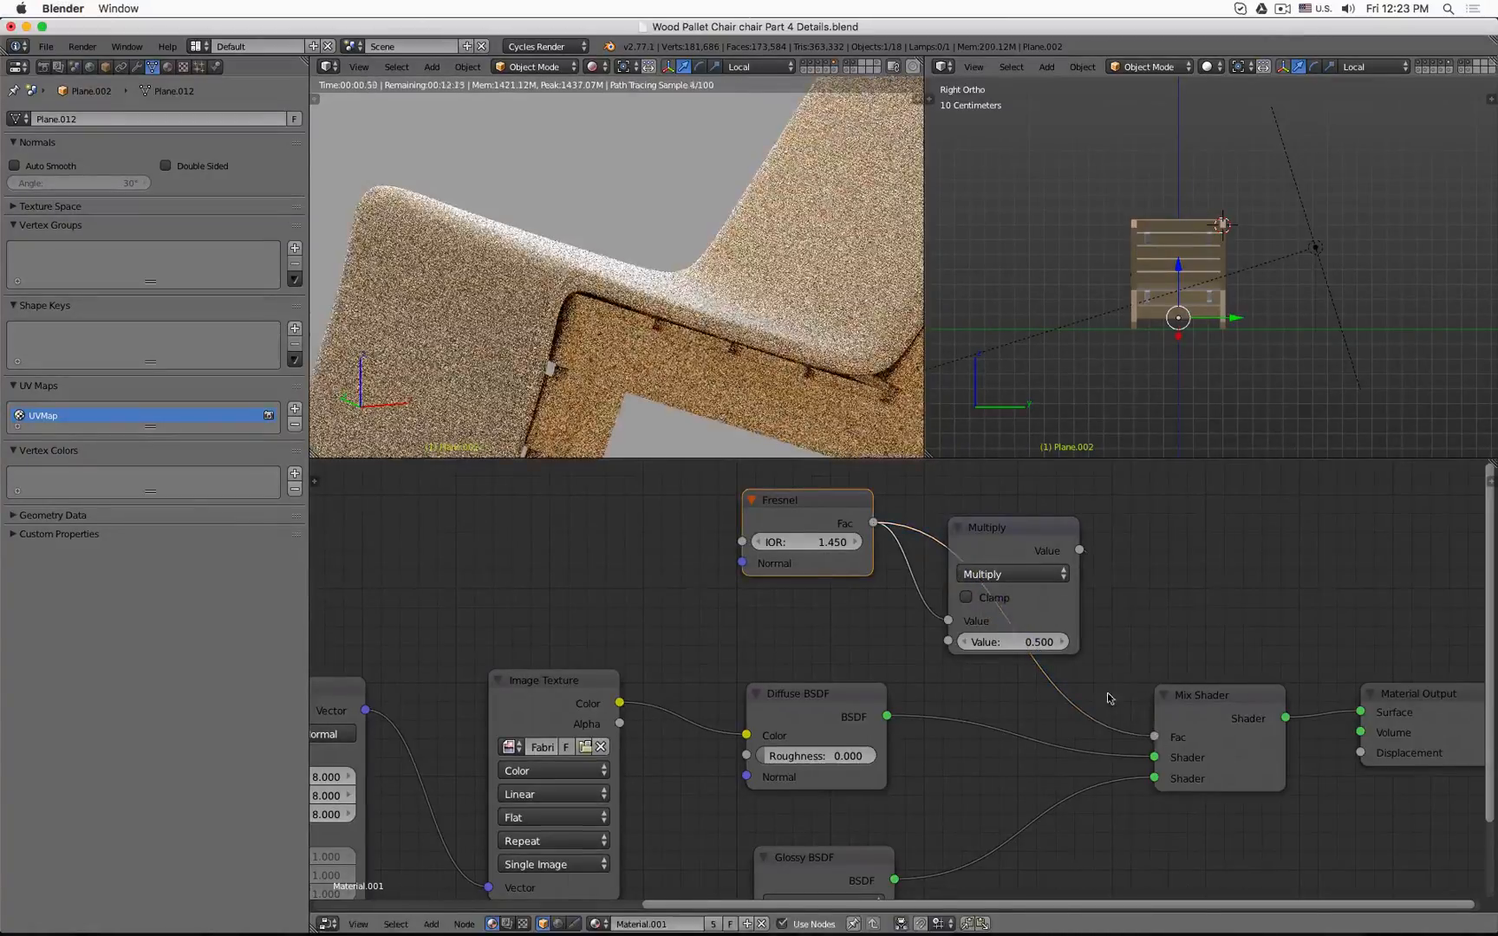
{"action": "left_click_drag", "start_coordinate": [1080, 550], "coordinate": [1156, 738]}
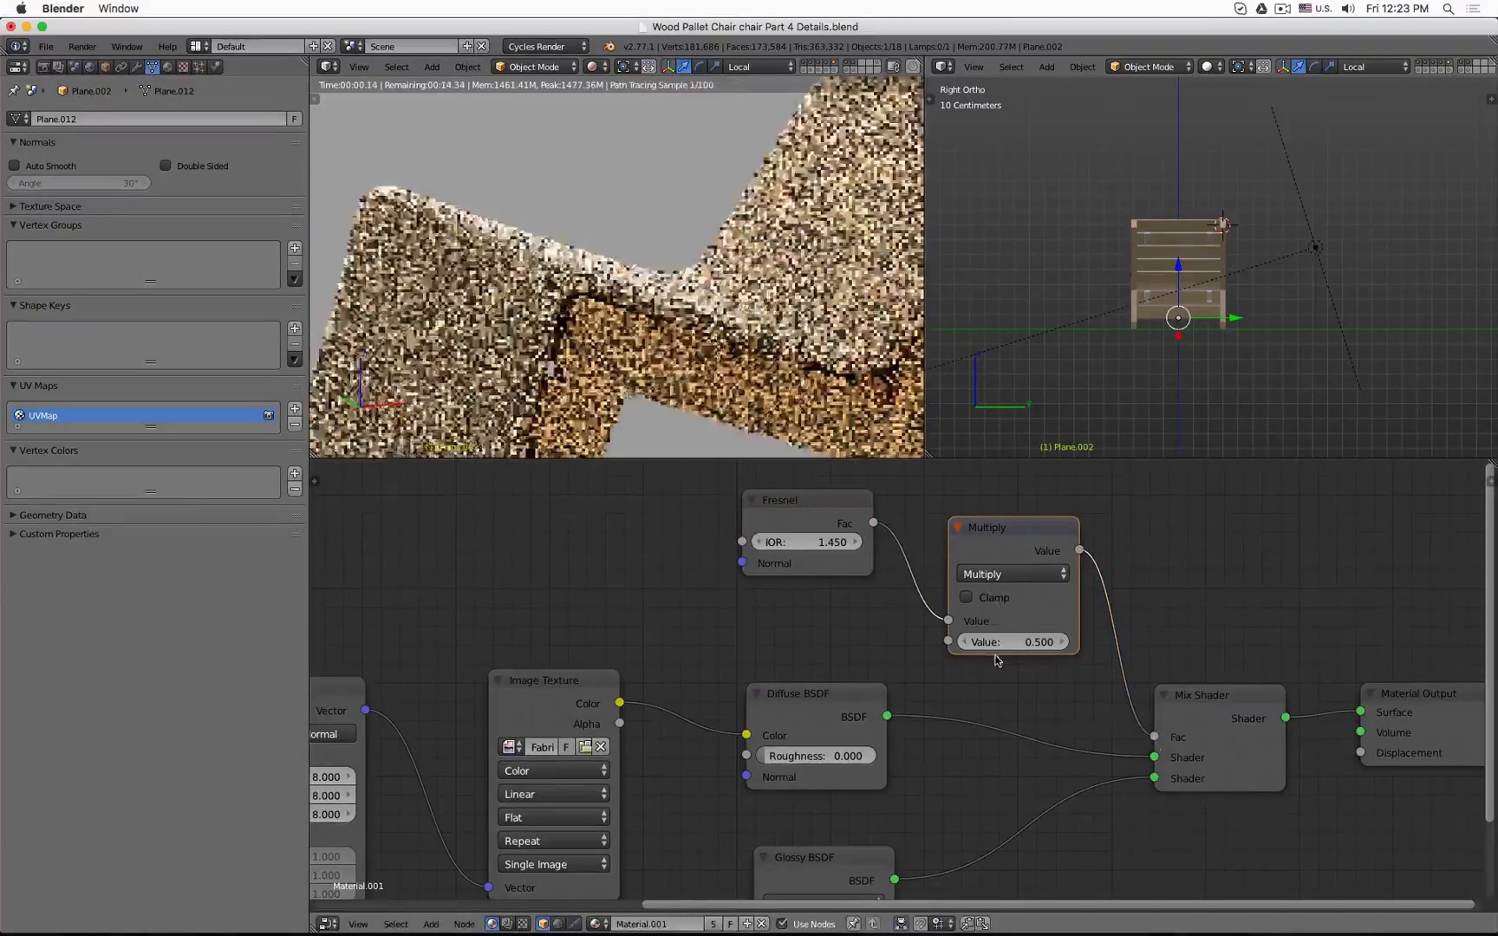
{"action": "mouse_move", "coordinate": [803, 501]}
{"action": "left_mouse_down"}
{"action": "mouse_move", "coordinate": [763, 510]}
{"action": "mouse_move", "coordinate": [785, 510]}
{"action": "left_mouse_up"}
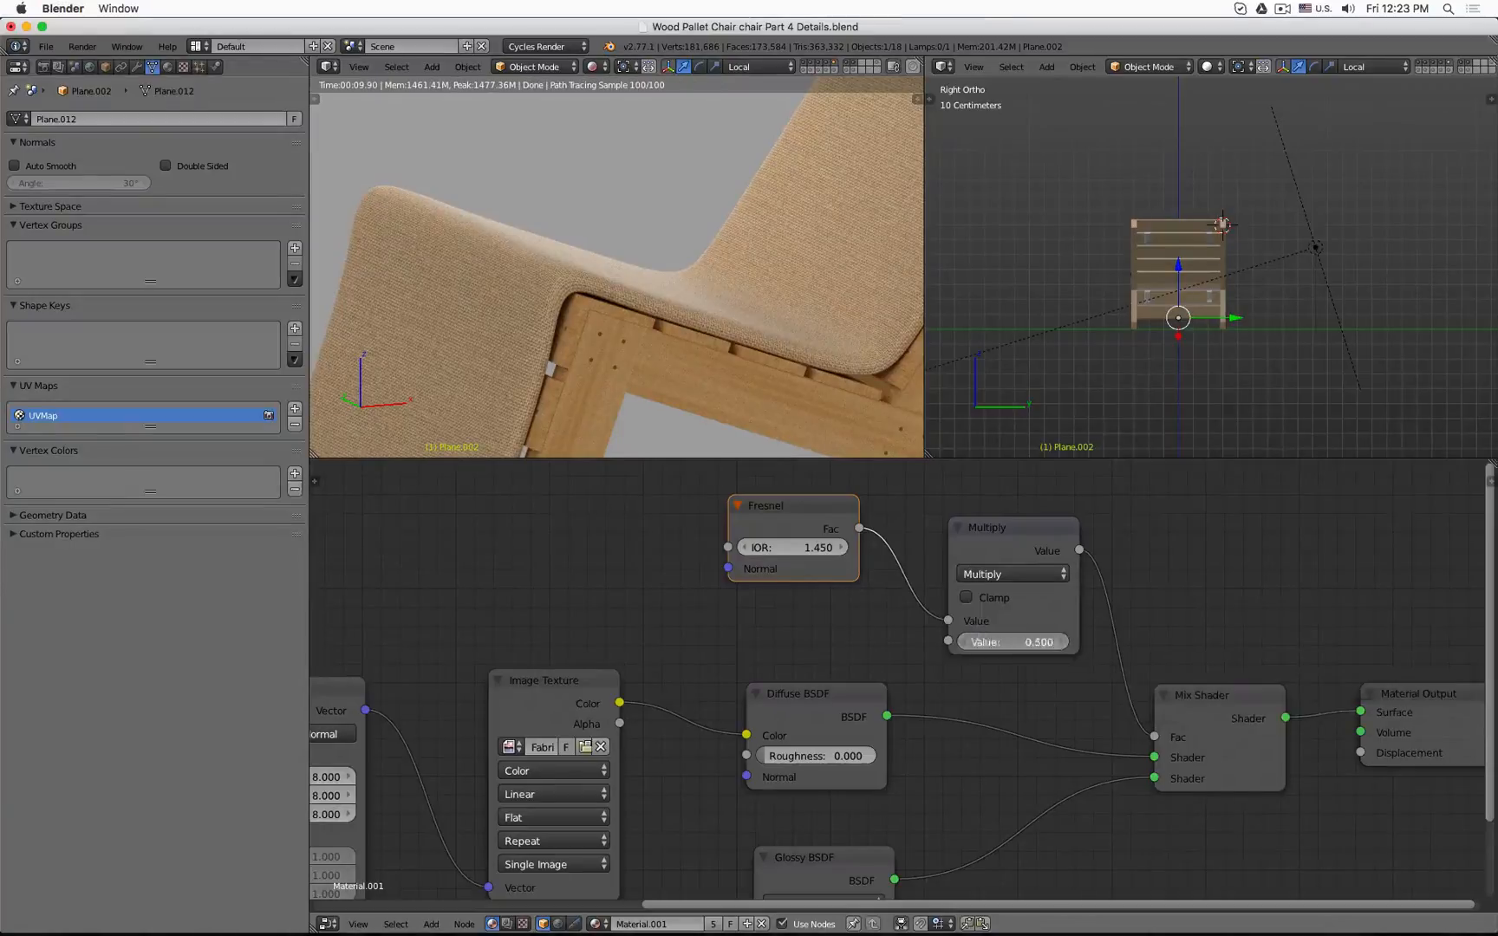
Set the Multiply node's second value to 1 and compare the result with Fresnel linked directly to the Mix Shader.
{"action": "left_click", "coordinate": [1024, 644]}
{"action": "type", "text": "1"}
{"action": "key", "text": "Return"}
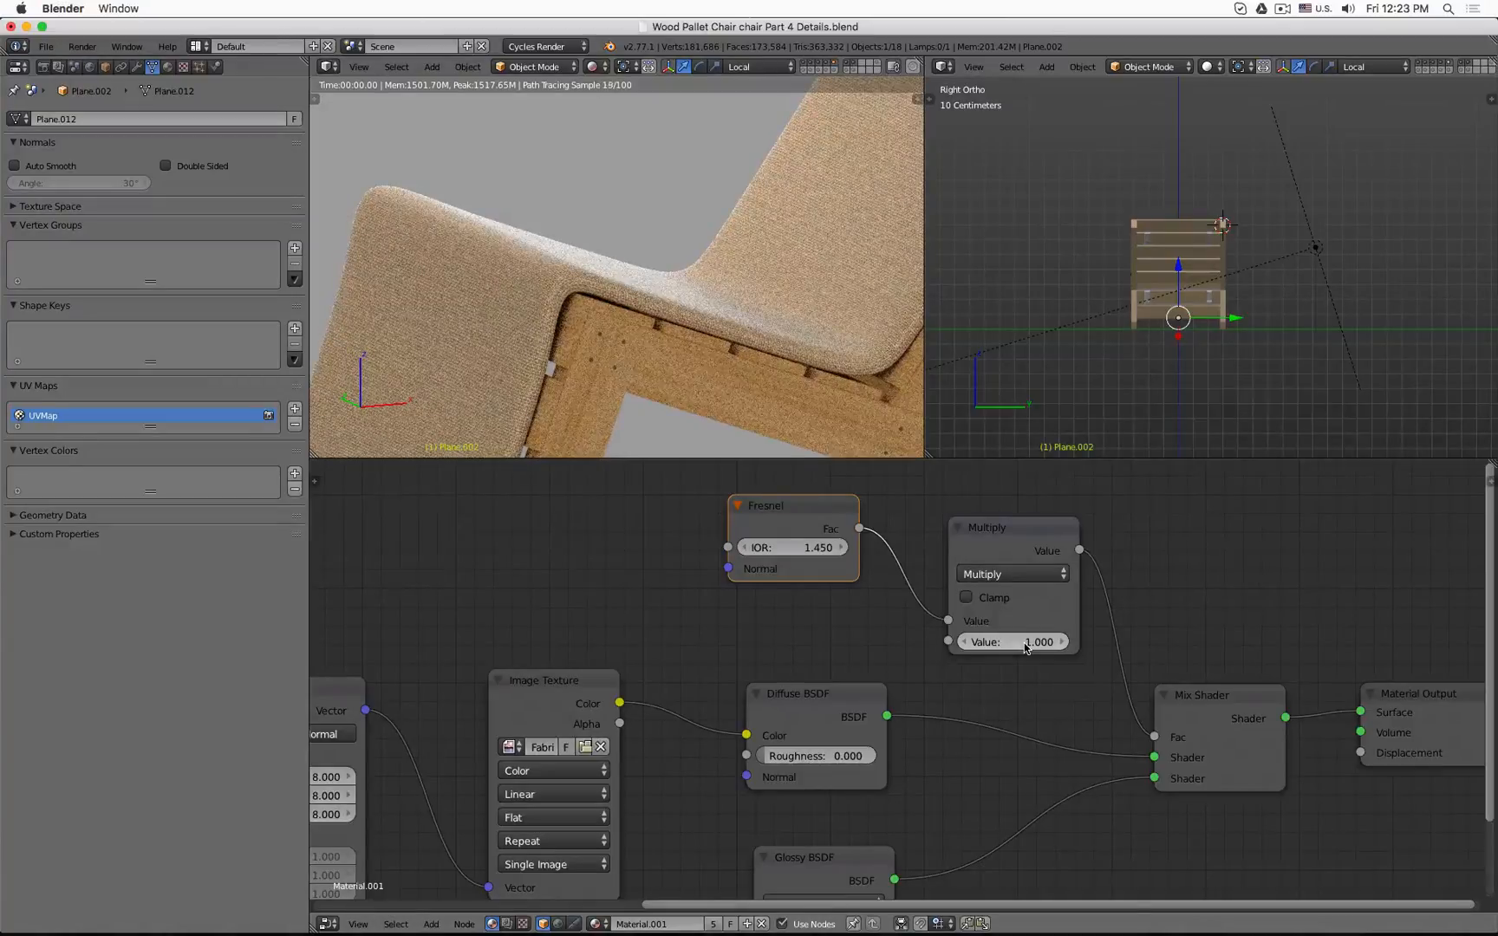
{"action": "left_click_drag", "start_coordinate": [860, 528], "coordinate": [1154, 736]}
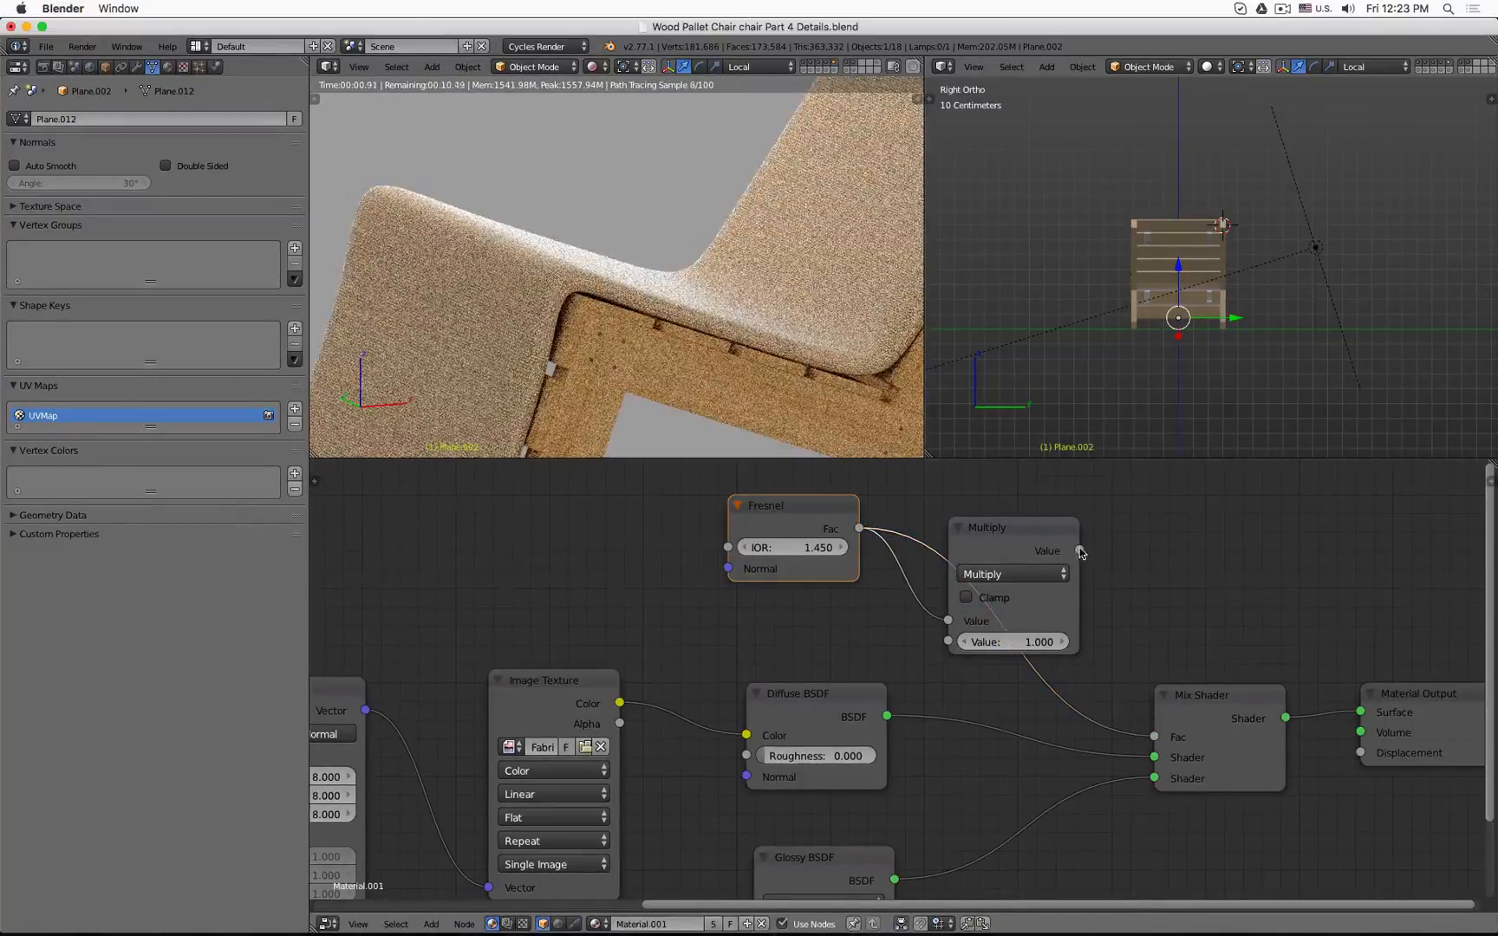
{"action": "left_click_drag", "start_coordinate": [1079, 549], "coordinate": [1154, 736]}
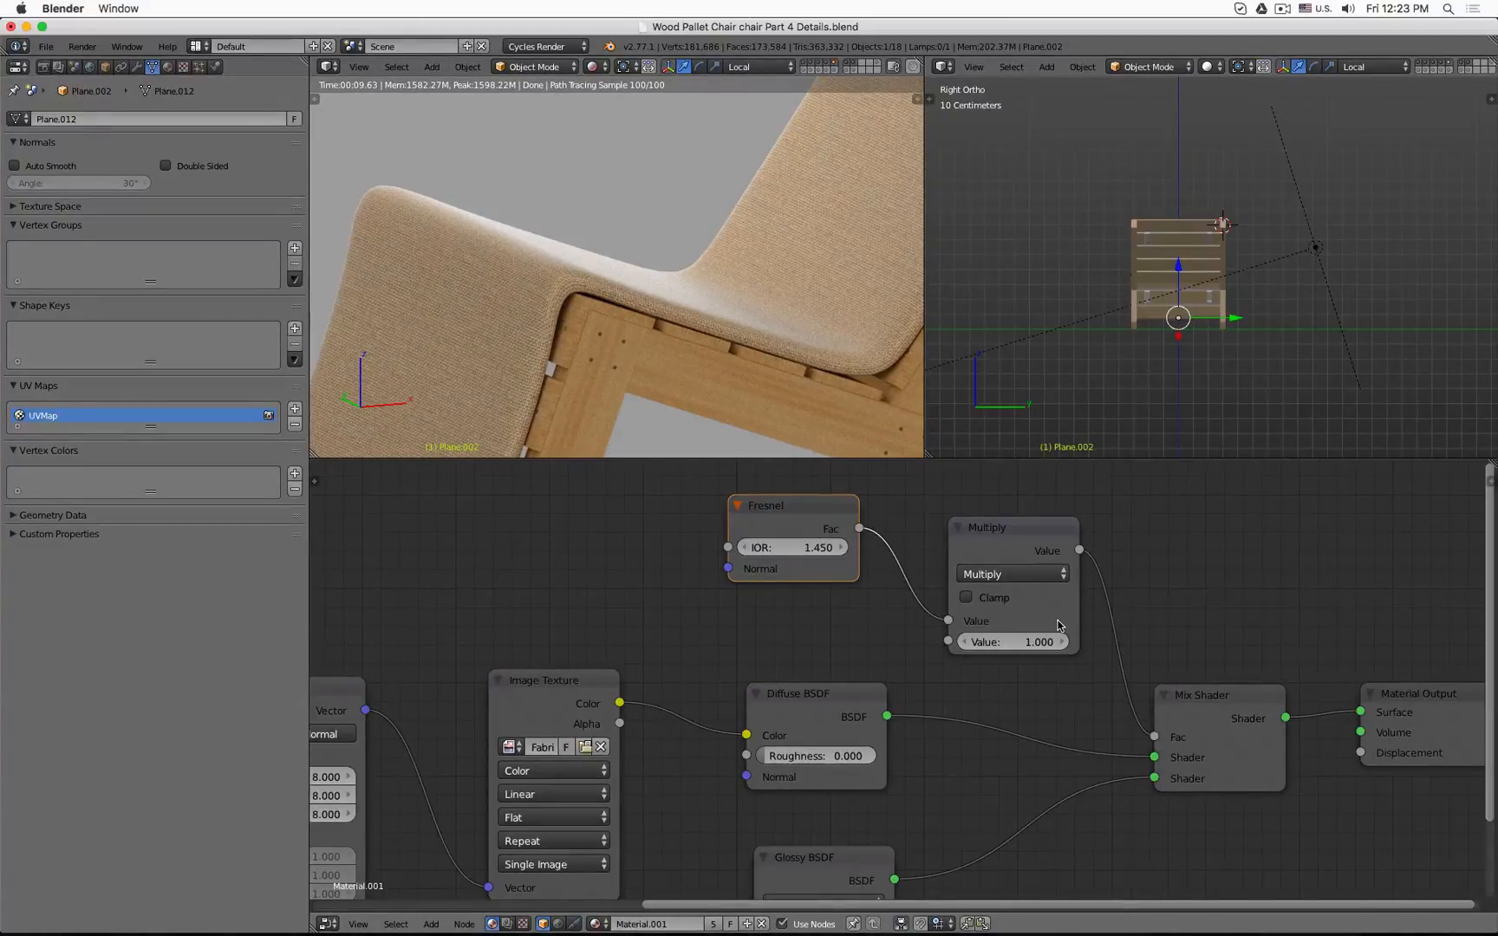
Set the Multiply node's second value to 0.3 and compare the reflections with the direct Fresnel link.
{"action": "mouse_move", "coordinate": [1008, 538]}
{"action": "left_mouse_down"}
{"action": "mouse_move", "coordinate": [971, 549]}
{"action": "mouse_move", "coordinate": [992, 533]}
{"action": "left_mouse_up"}
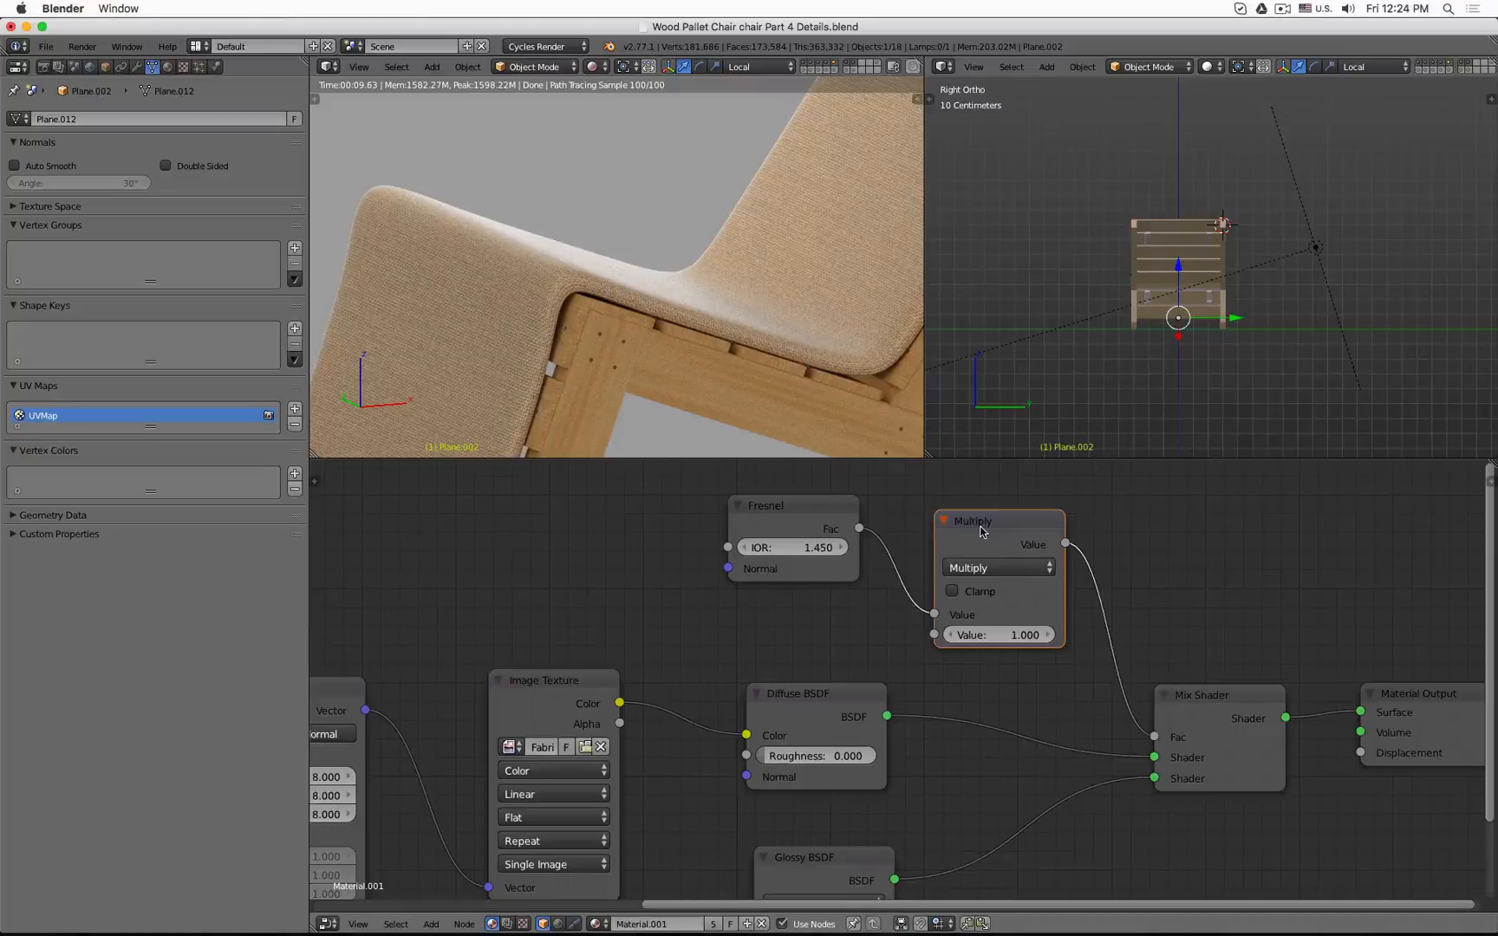
{"action": "left_click", "coordinate": [993, 633]}
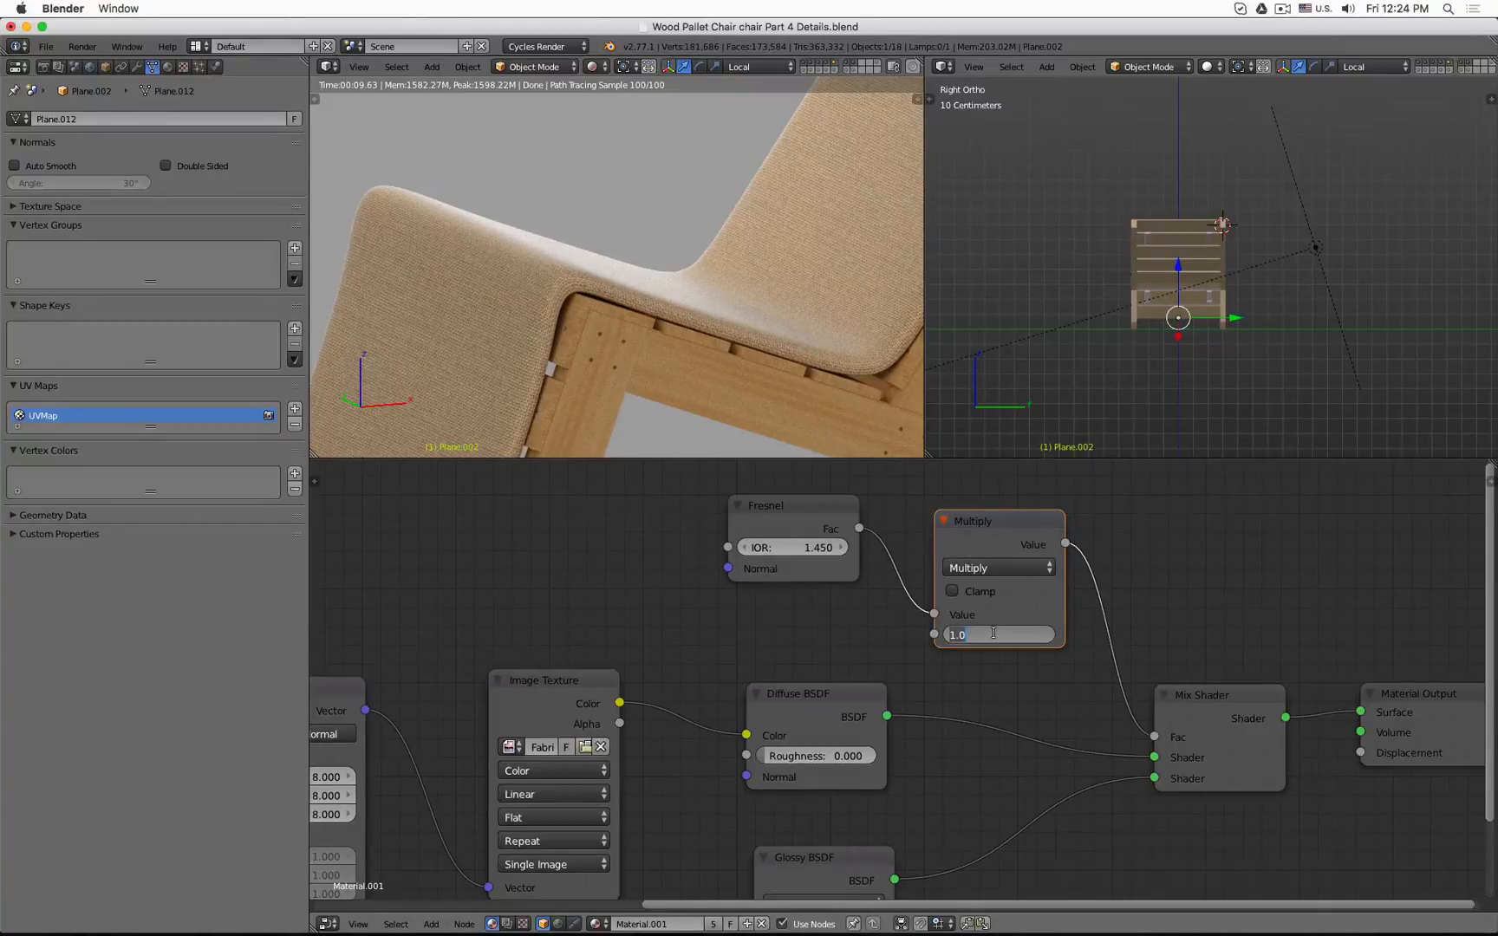
{"action": "type", "text": ".3"}
{"action": "key", "text": "Return"}
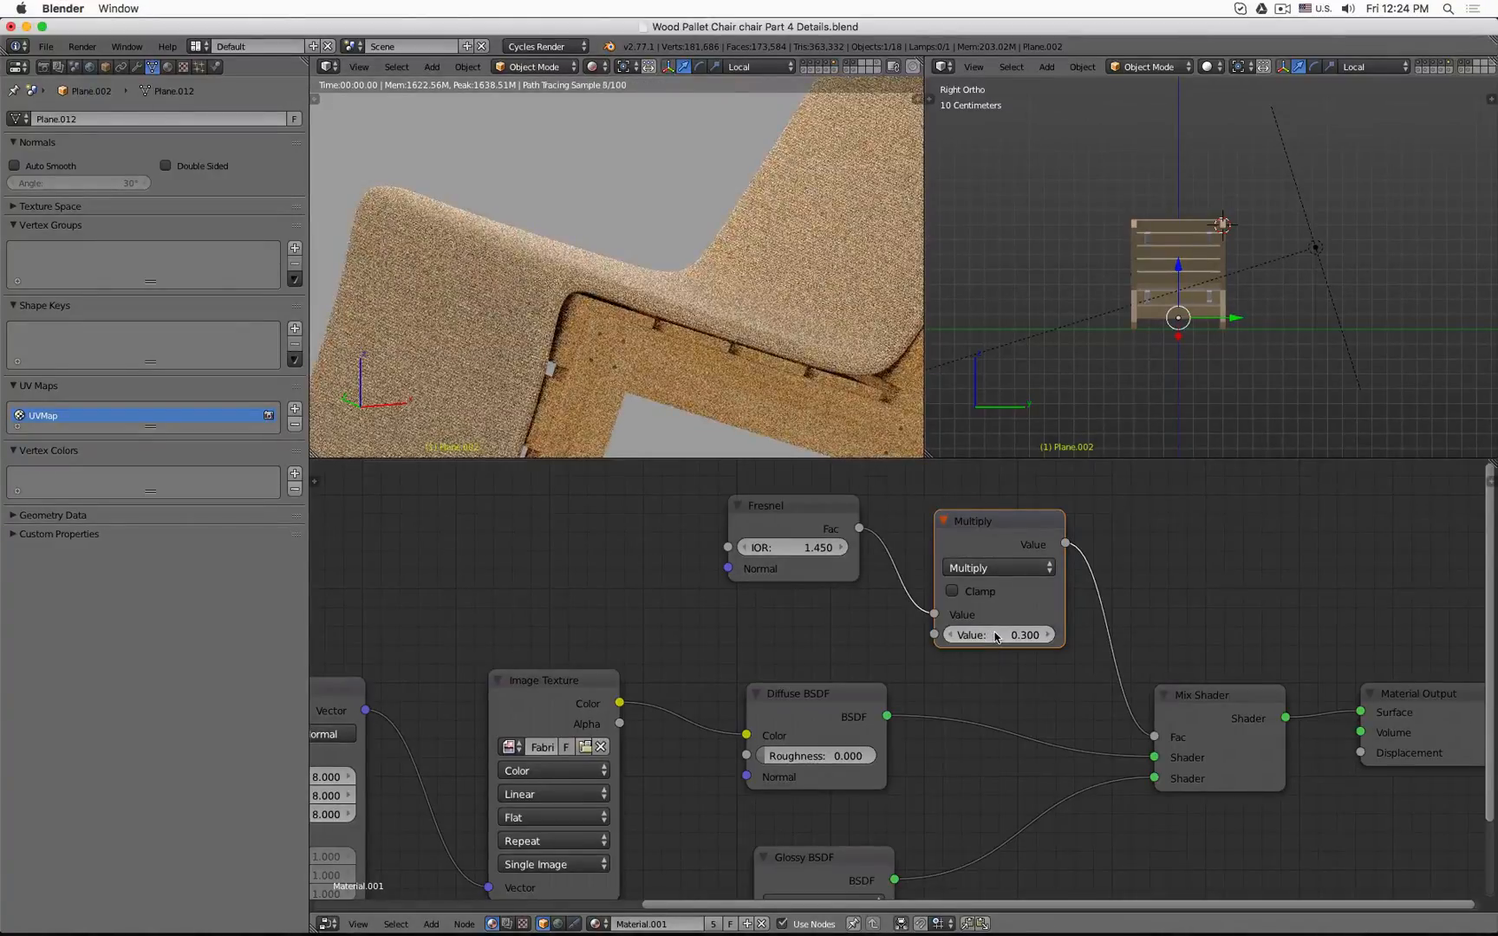
{"action": "left_click_drag", "start_coordinate": [859, 528], "coordinate": [1166, 742]}
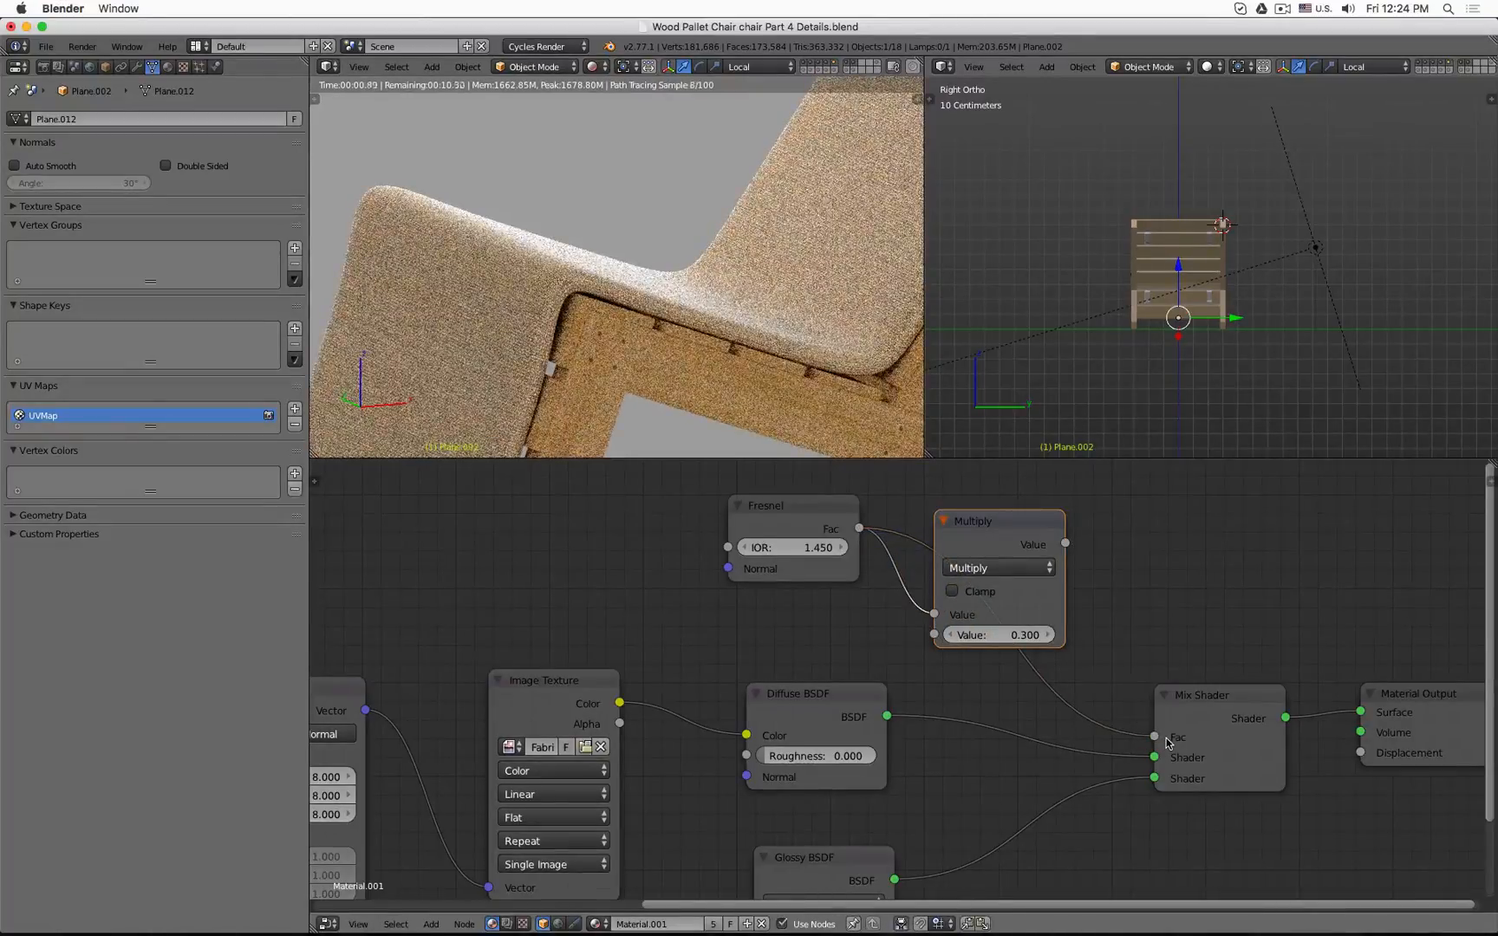
{"action": "left_click_drag", "start_coordinate": [1067, 544], "coordinate": [1154, 736]}
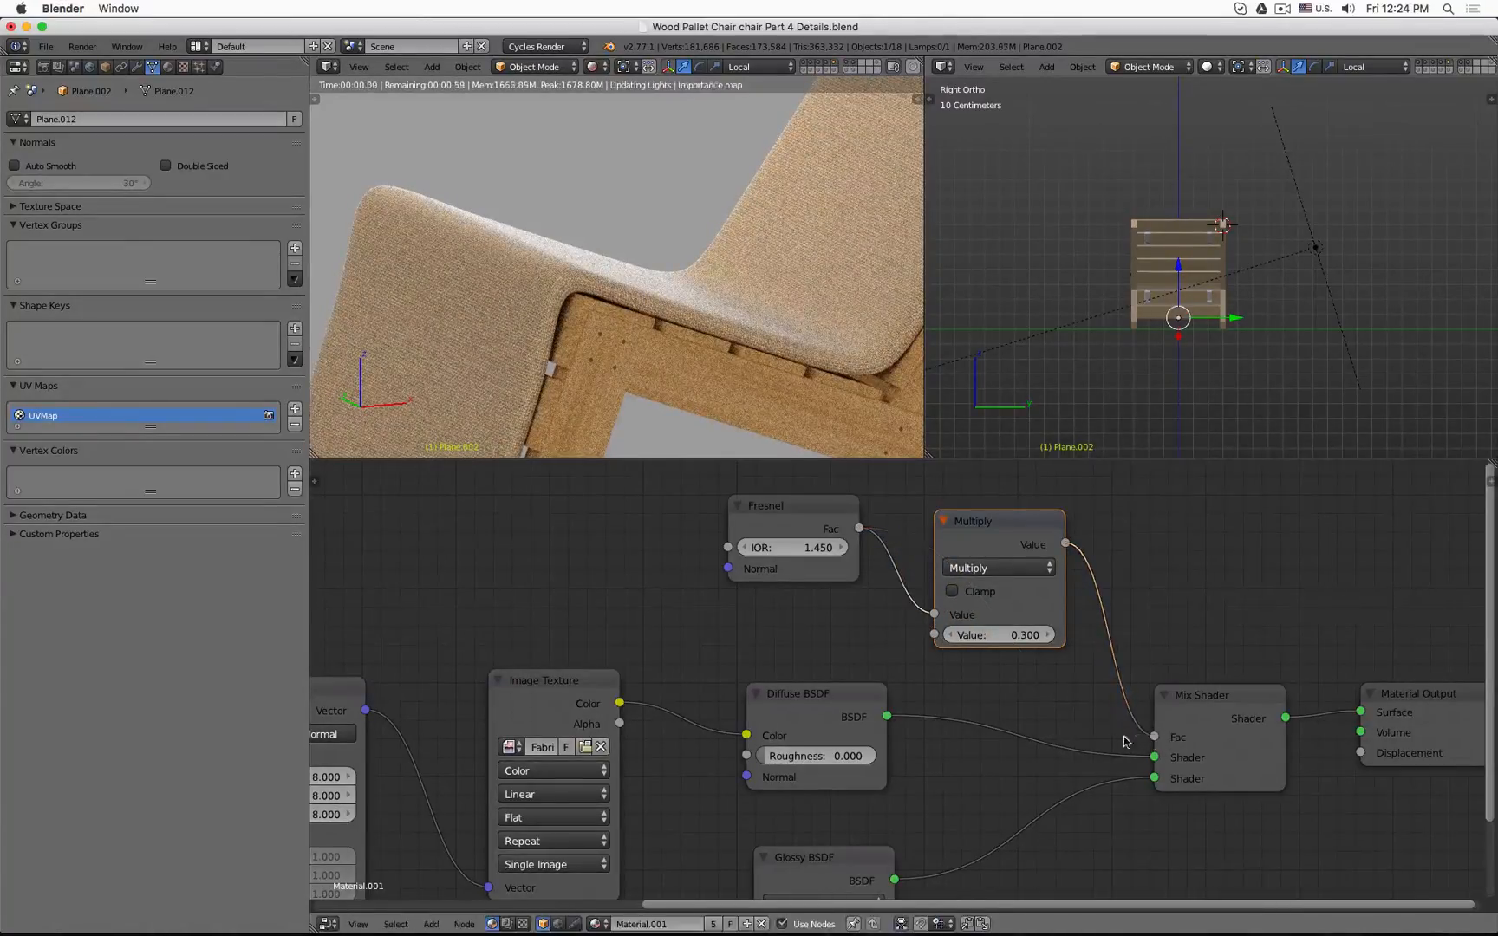
Set the Multiply node's second value to 0 to remove the glossy contribution from the cushion.
{"action": "left_click", "coordinate": [1004, 635]}
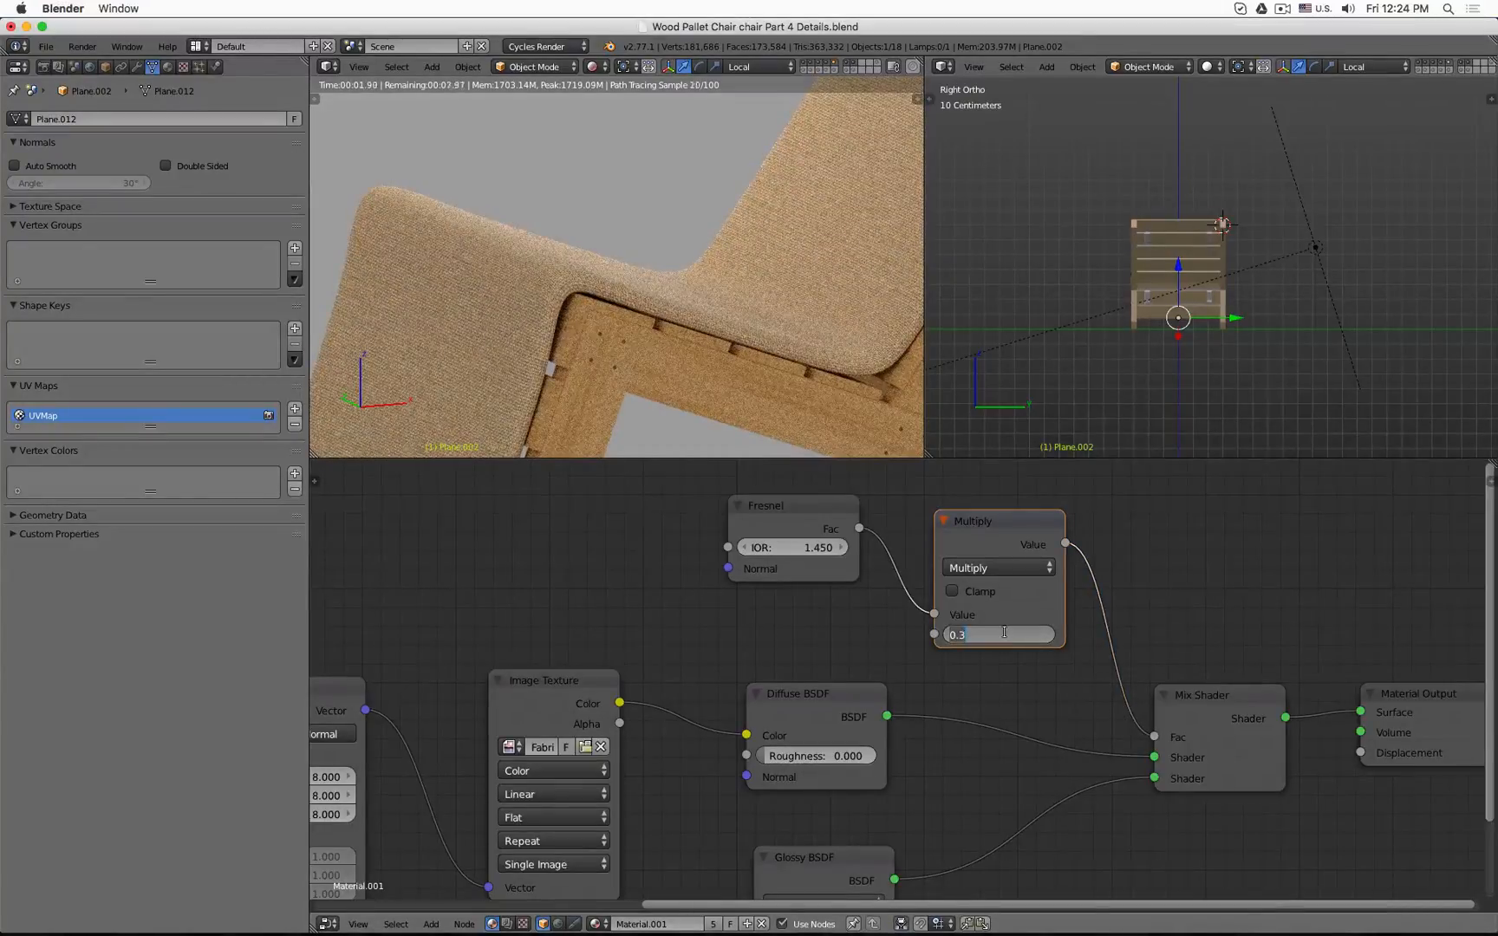
{"action": "type", "text": "0"}
{"action": "key", "text": "Return"}
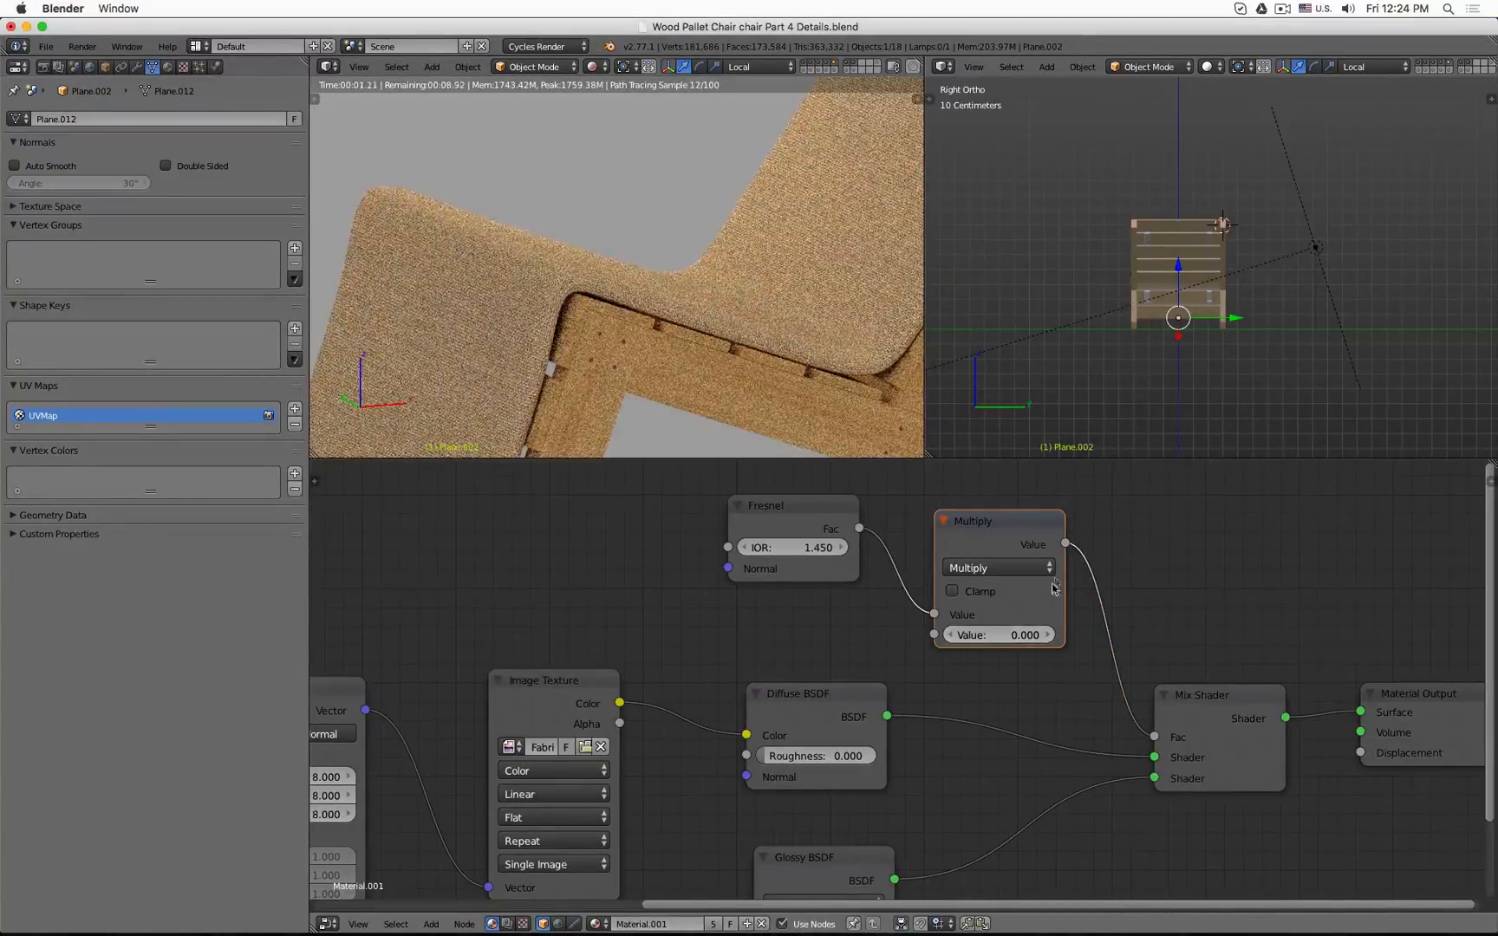
Set the Multiply node's second value to 0.3, then to 1, to compare the cushion's reflections.
{"action": "left_click", "coordinate": [997, 634]}
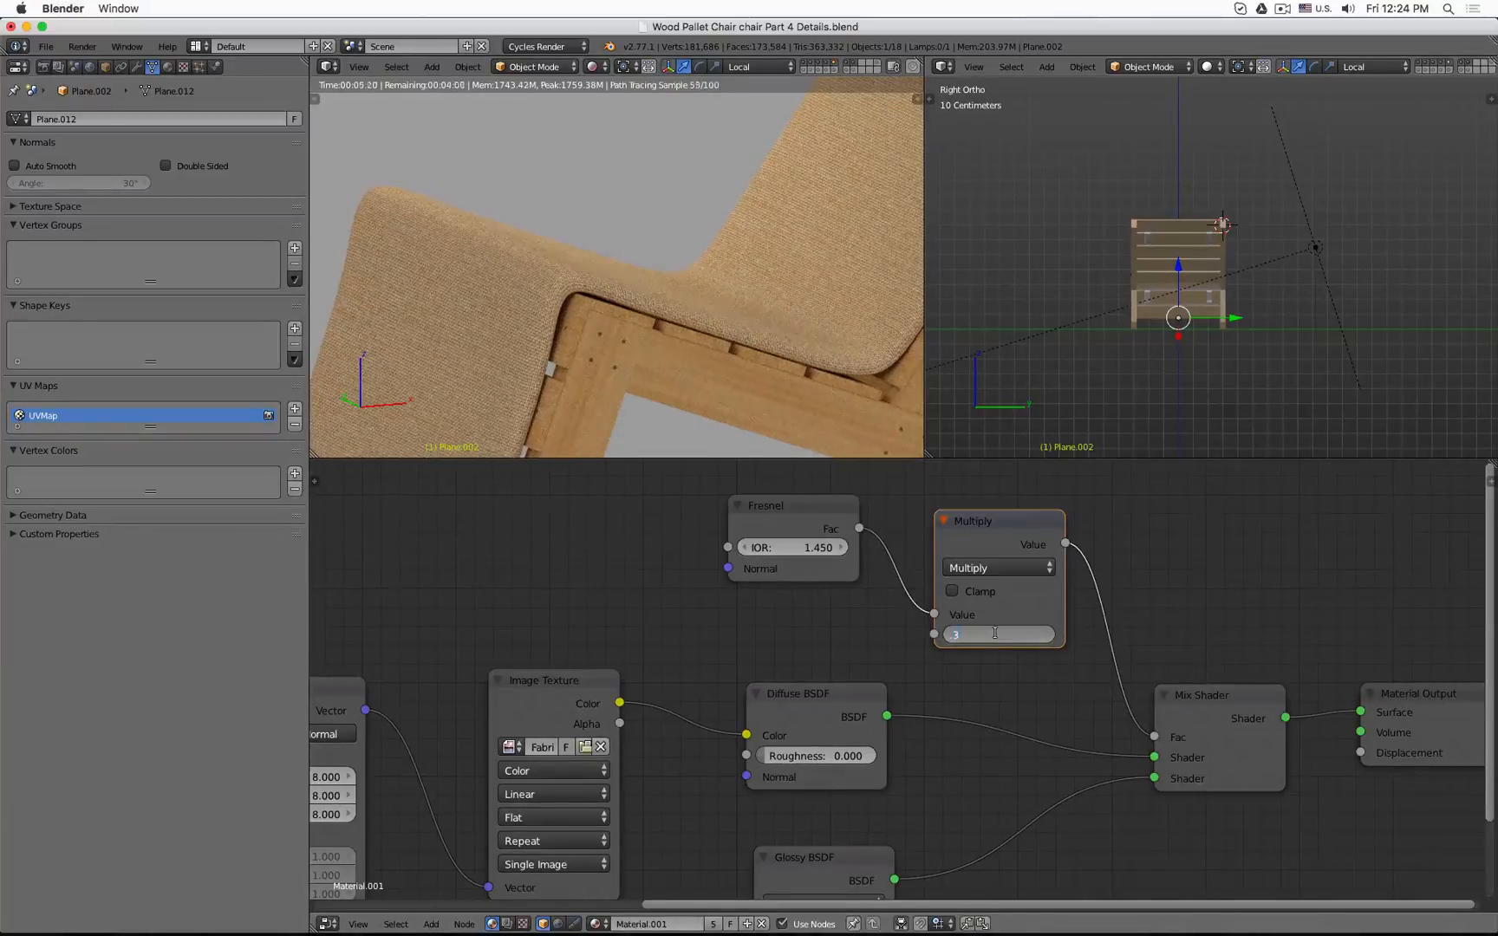
{"action": "type", "text": ".3"}
{"action": "key", "text": "Return"}
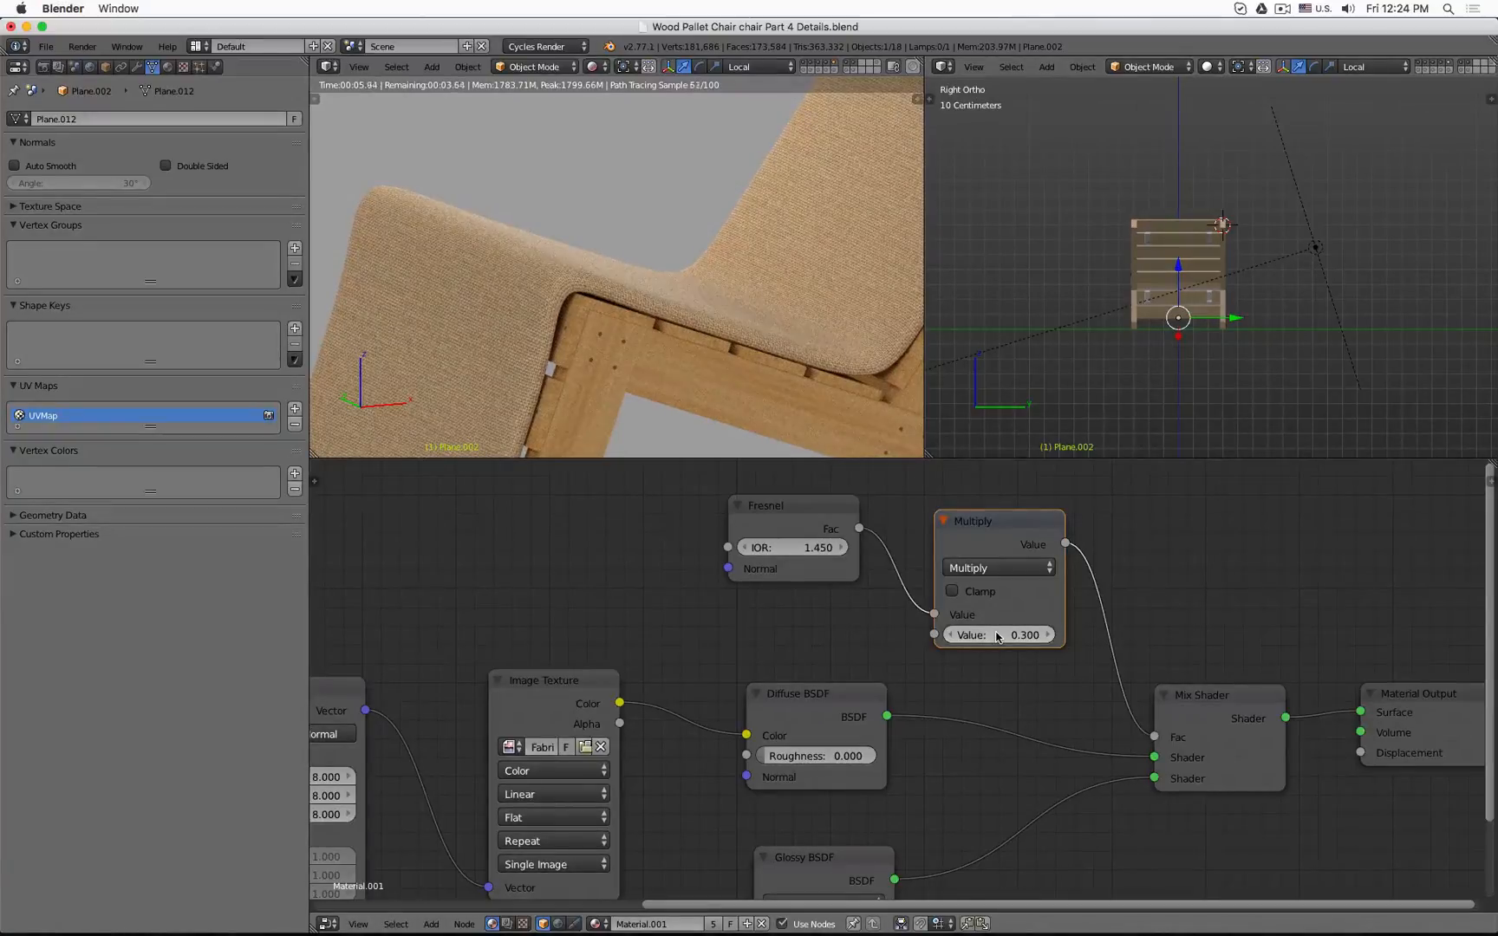
{"action": "left_click", "coordinate": [997, 635]}
{"action": "type", "text": "1"}
{"action": "key", "text": "Return"}
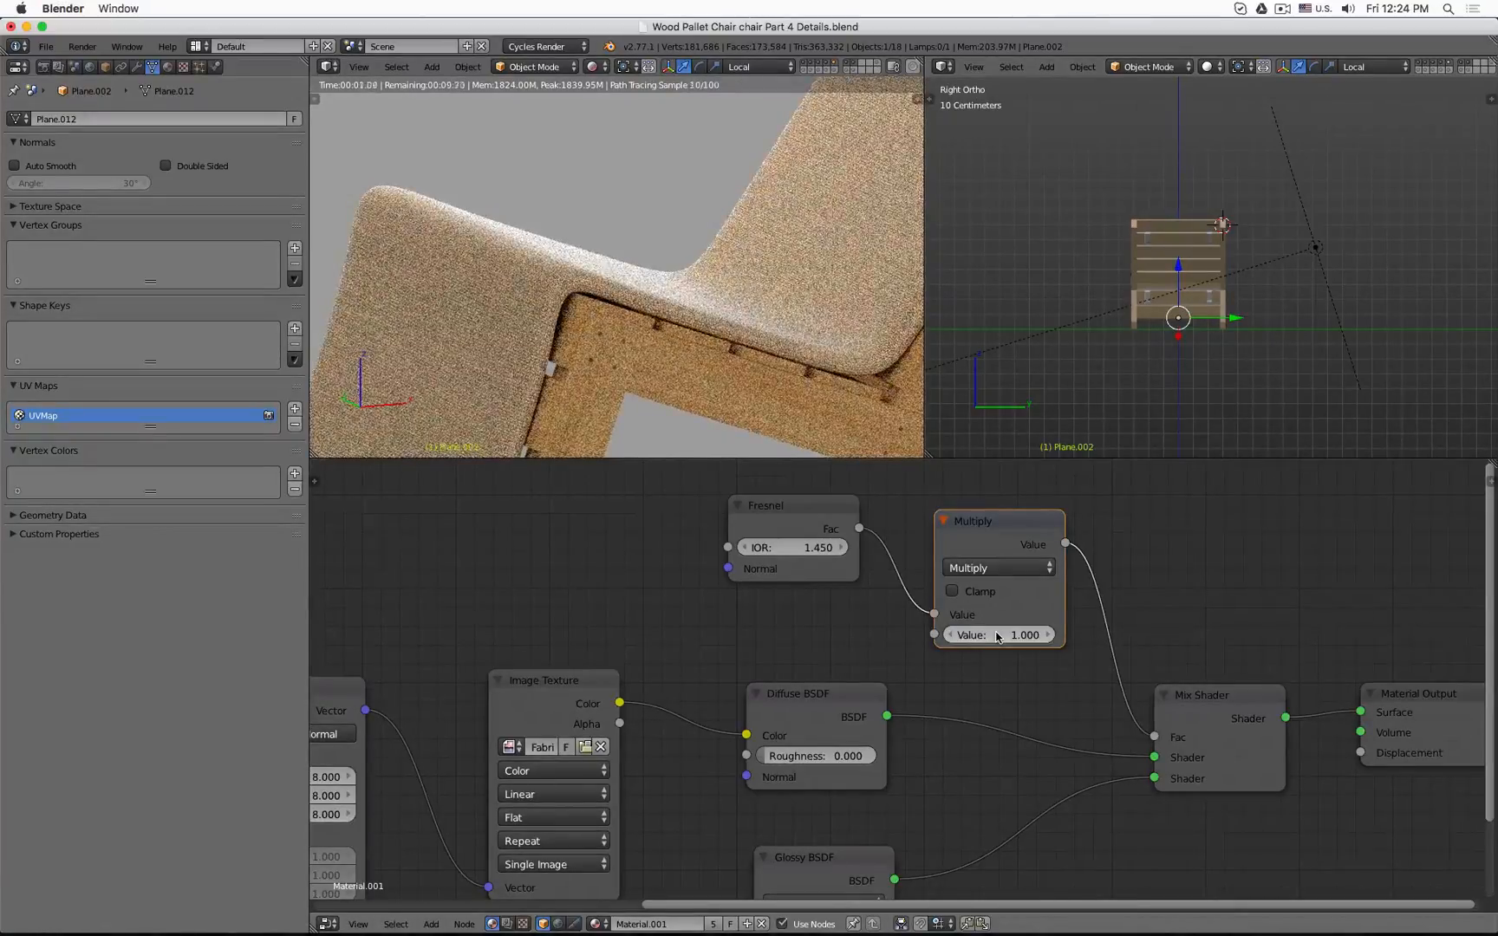
Set the Multiply node's second value to 0.3 and inspect the fabric's reflections up close.
{"action": "left_click", "coordinate": [997, 634]}
{"action": "type", "text": ".3"}
{"action": "key", "text": "Return"}
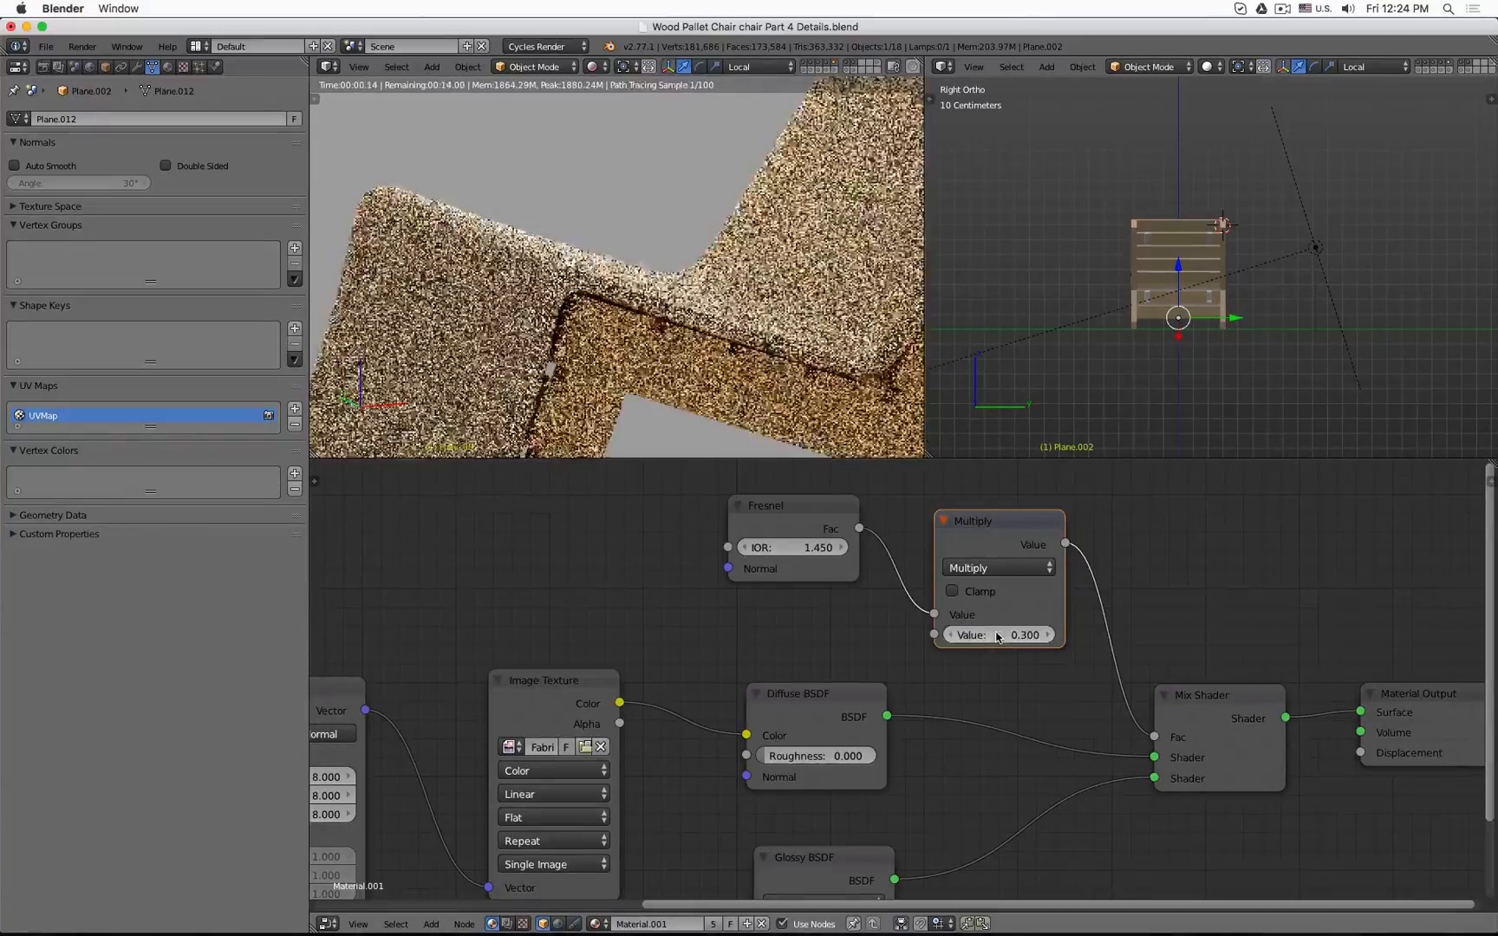
{"action": "scroll", "coordinate": [671, 601], "scroll_direction": "down", "scroll_amount": 3}
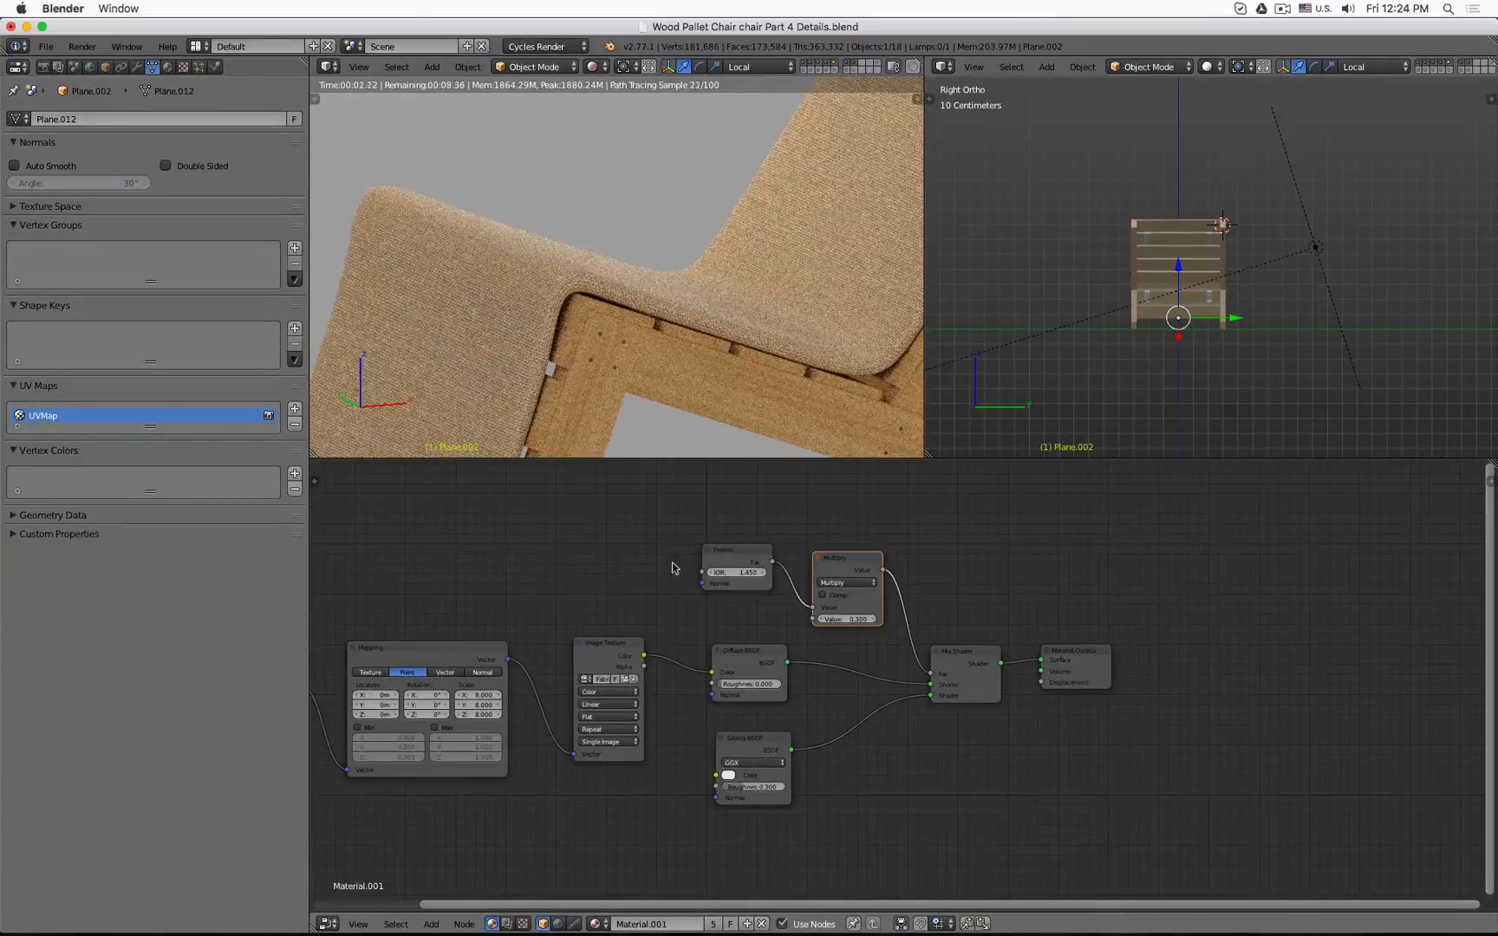
{"action": "middle_click_drag", "start_coordinate": [654, 283], "coordinate": [707, 303]}
{"action": "scroll", "coordinate": [516, 319], "scroll_direction": "up", "scroll_amount": 4}
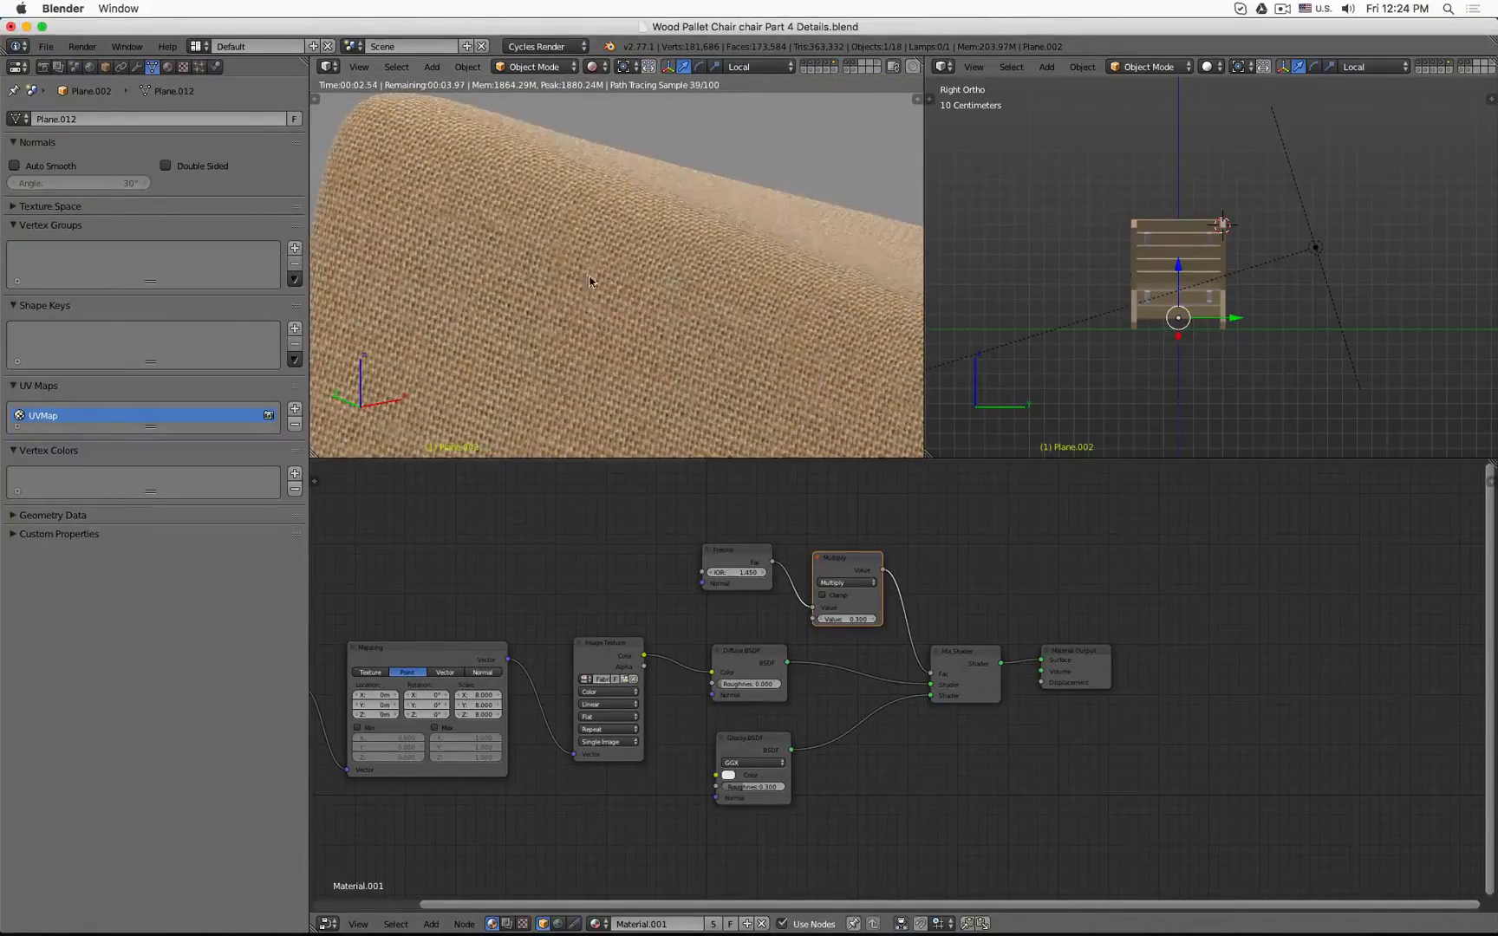
{"action": "scroll", "coordinate": [589, 281], "scroll_direction": "down", "scroll_amount": 6}
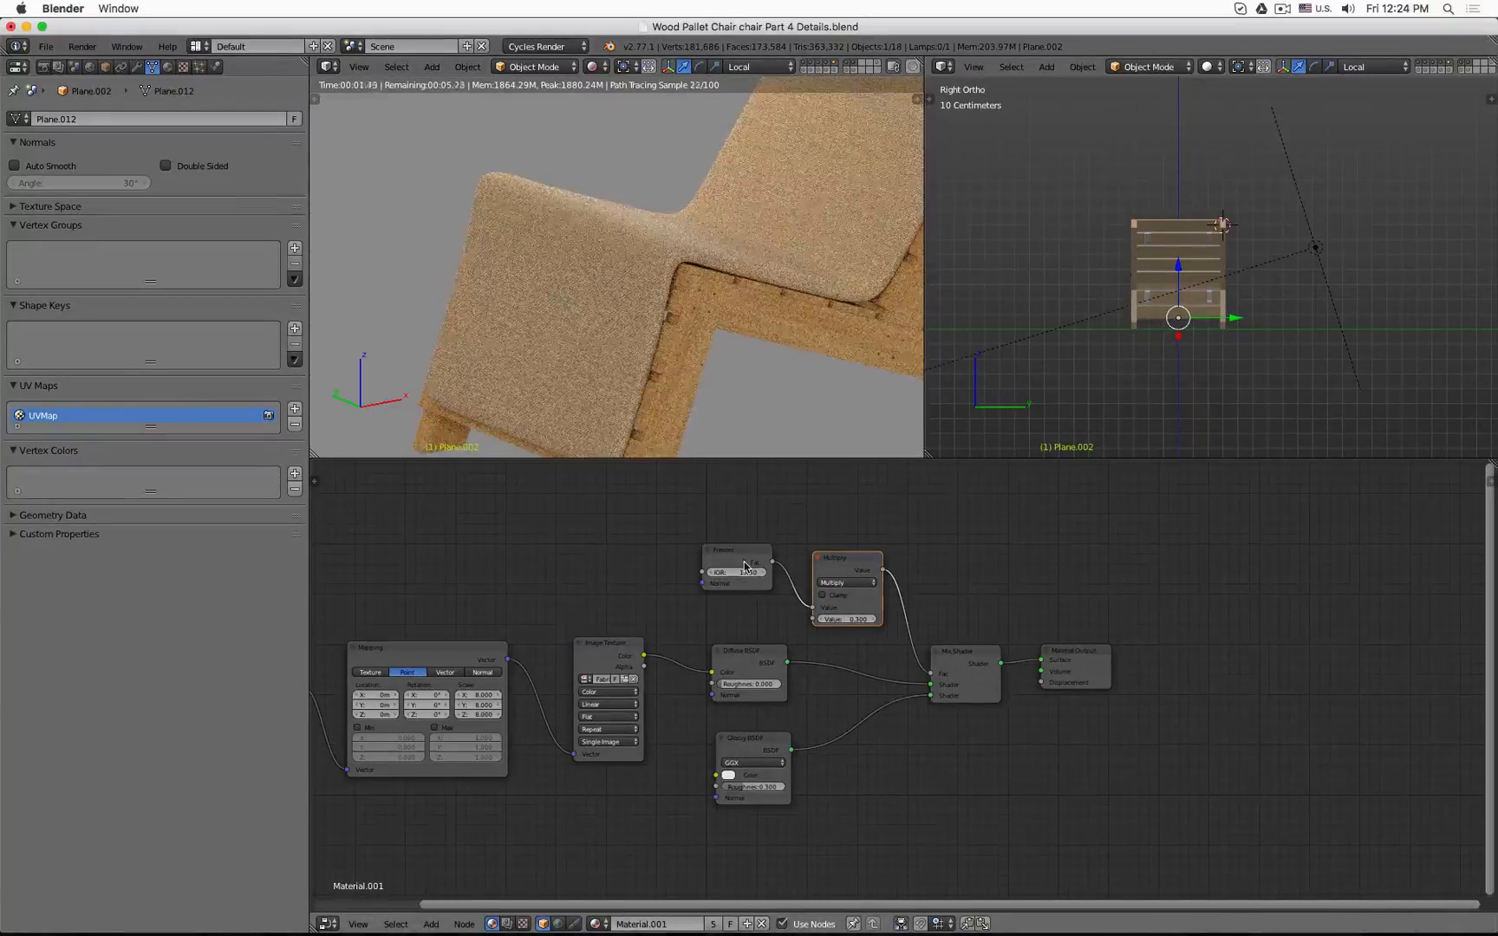
Move the Fresnel, Multiply, shader and output nodes well away from the Image Texture node, and raise the Image Texture slightly.
{"action": "left_click_drag", "start_coordinate": [695, 500], "coordinate": [1165, 834]}
{"action": "key", "text": "g"}
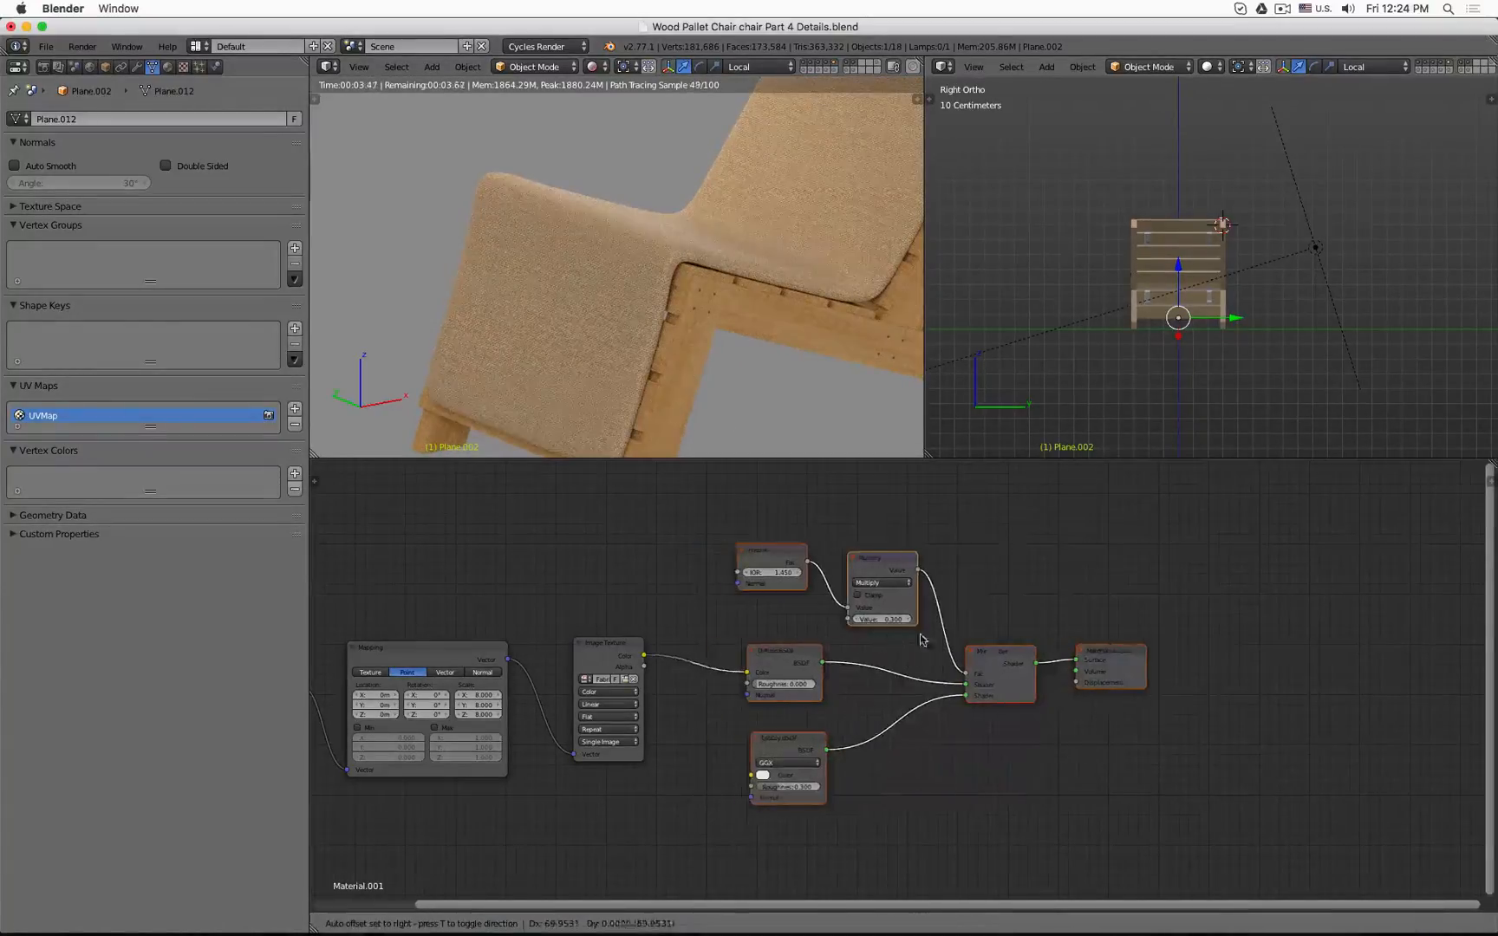
{"action": "left_click", "coordinate": [1157, 611]}
{"action": "scroll", "coordinate": [640, 733], "scroll_direction": "up", "scroll_amount": 3}
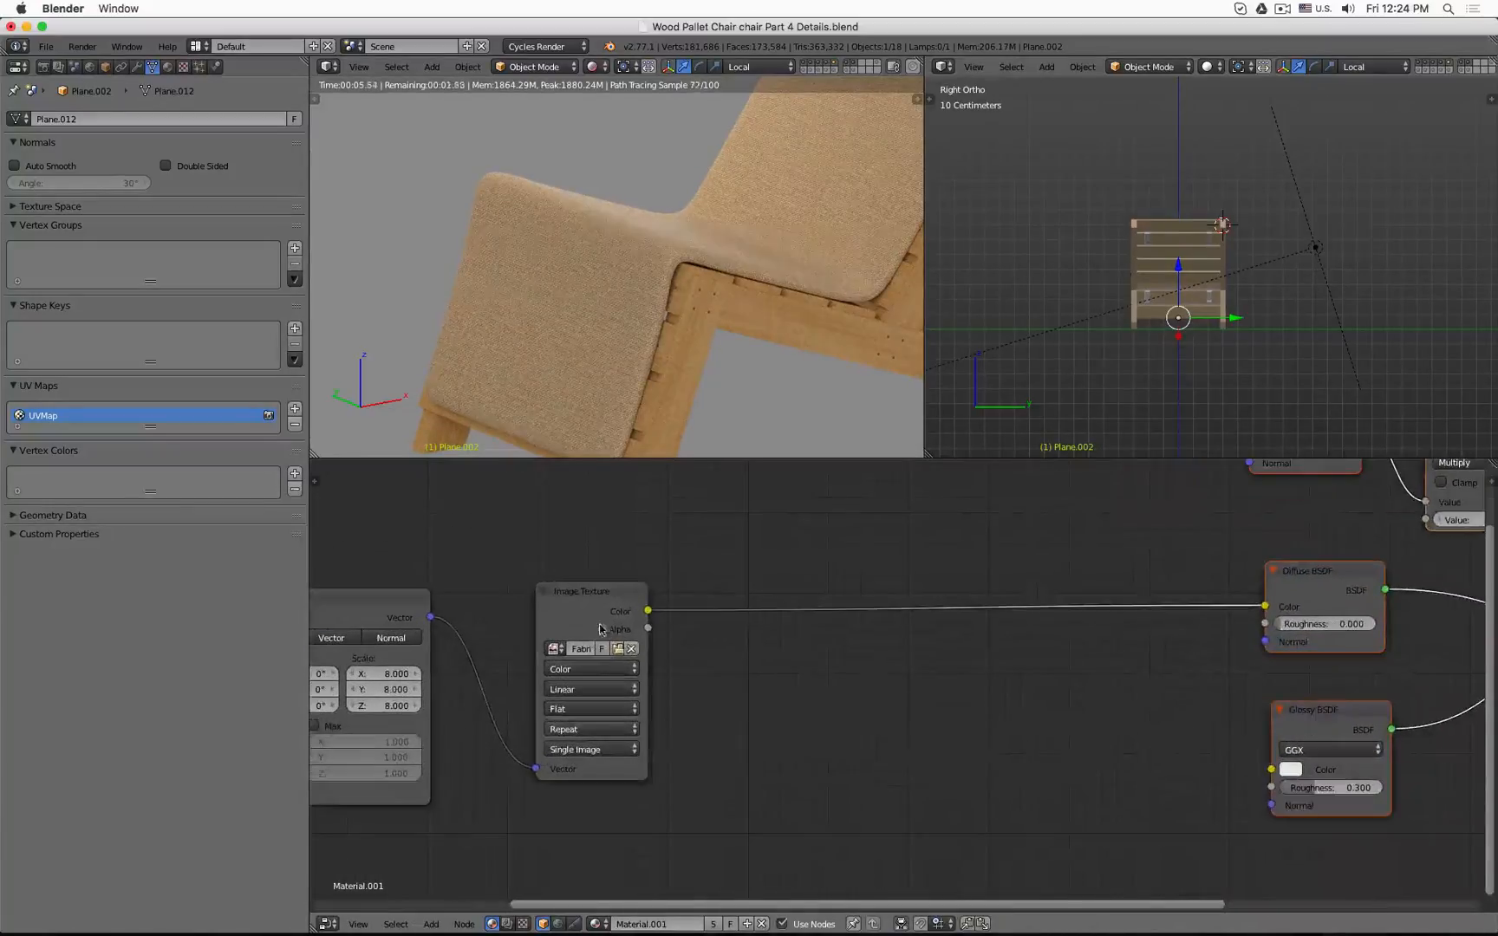
{"action": "left_click", "coordinate": [589, 613]}
{"action": "left_click_drag", "start_coordinate": [593, 603], "coordinate": [596, 516]}
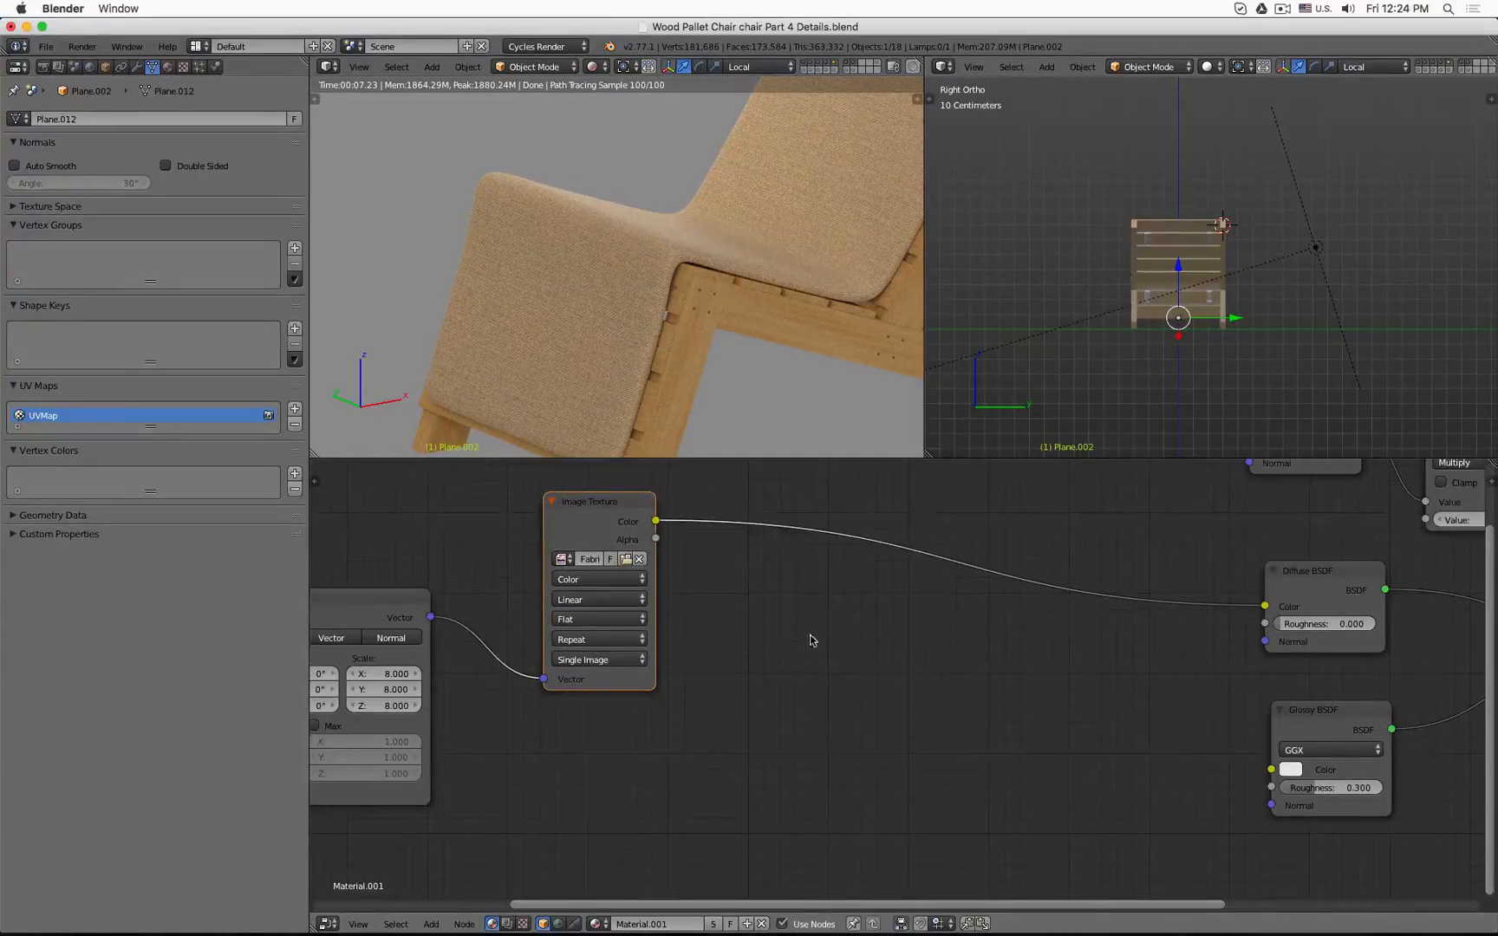
{"action": "middle_click_drag", "start_coordinate": [812, 641], "coordinate": [739, 654]}
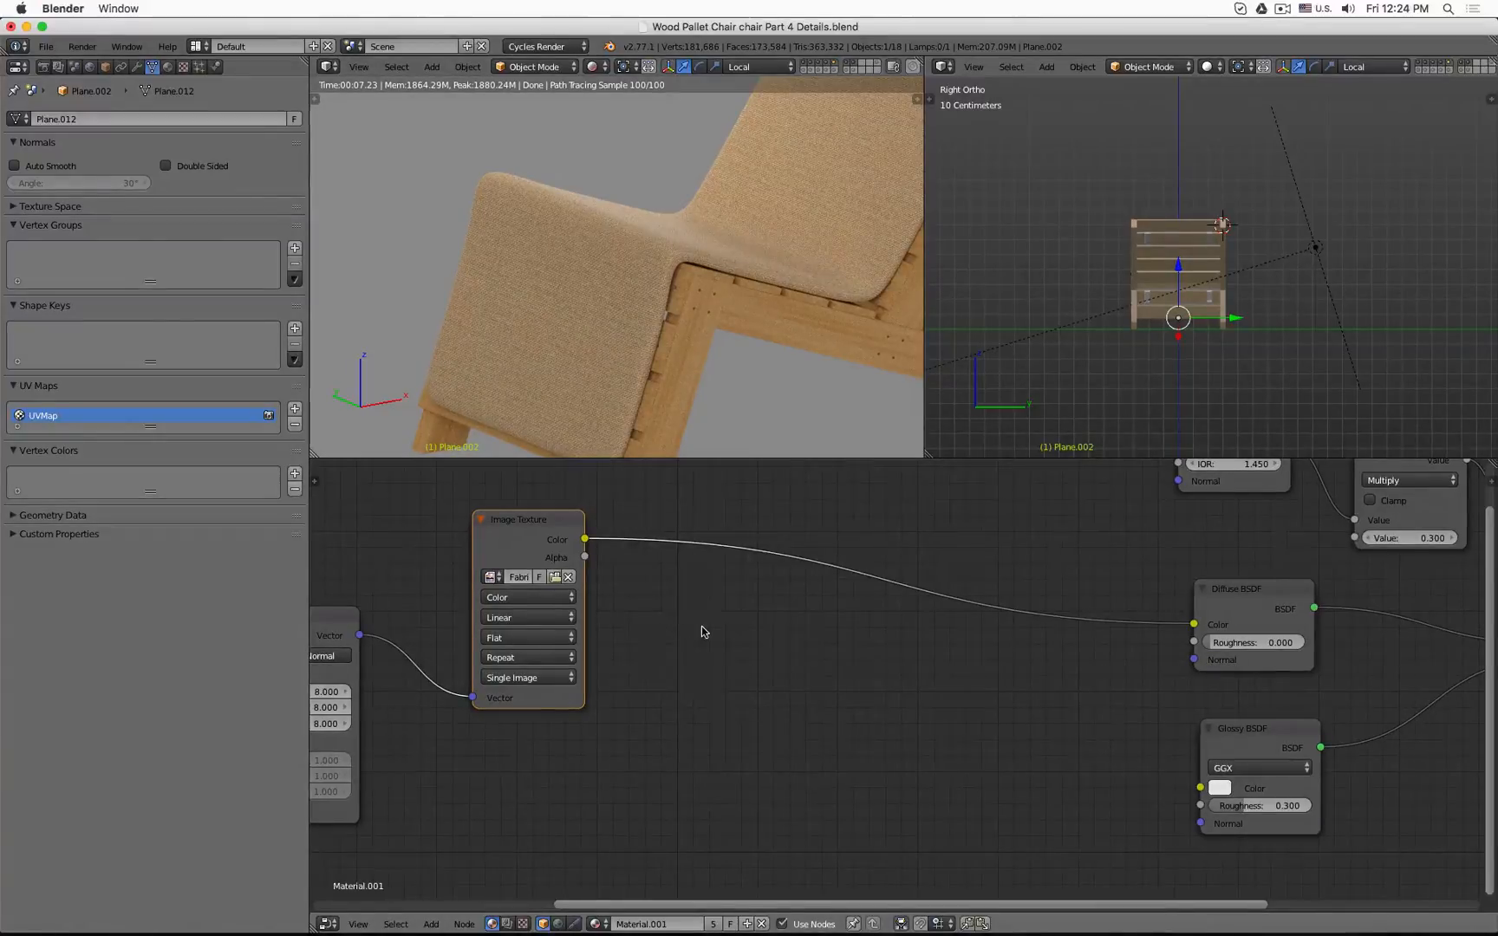
Add an RGB to BW node and place it unlinked below the Image Texture's color link.
{"action": "key", "text": "shift+a"}
{"action": "mouse_move", "coordinate": [703, 627]}
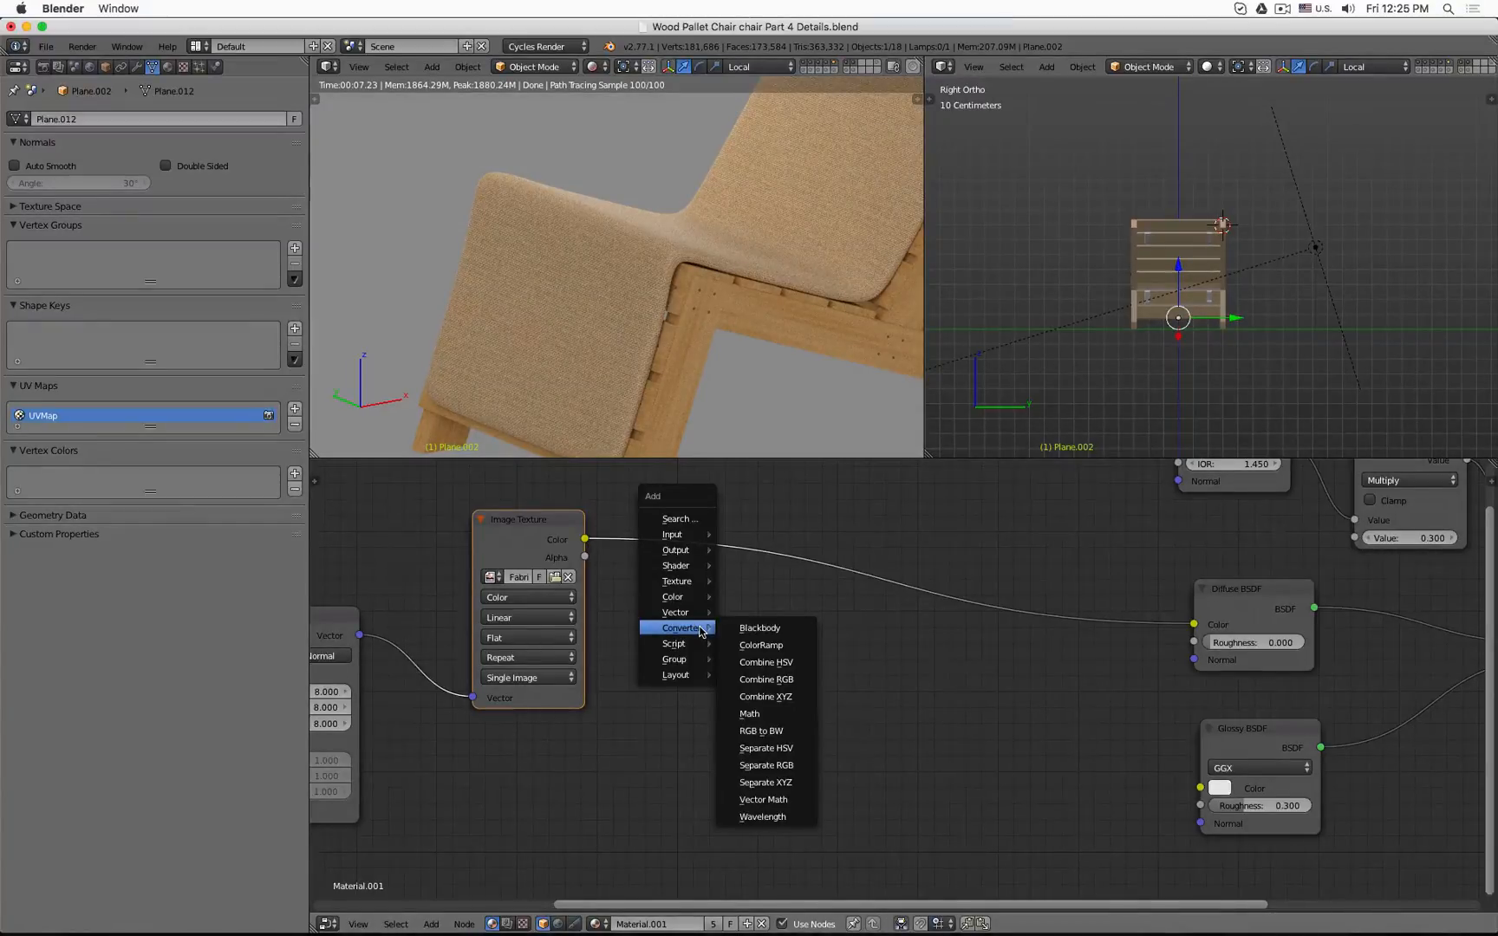
{"action": "left_click", "coordinate": [762, 730]}
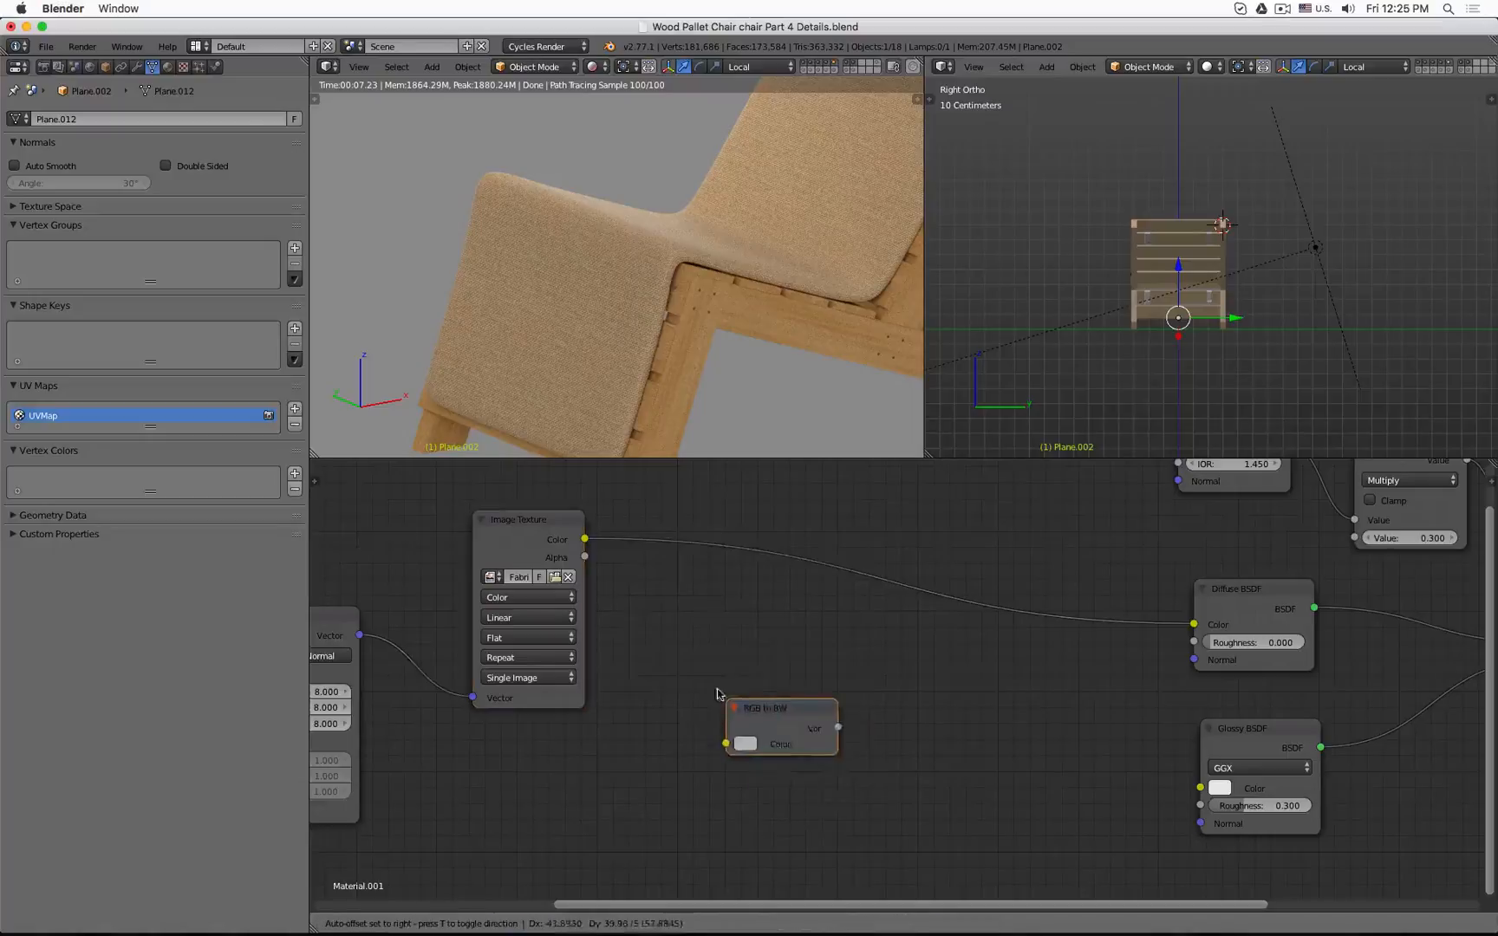
{"action": "left_click", "coordinate": [711, 608]}
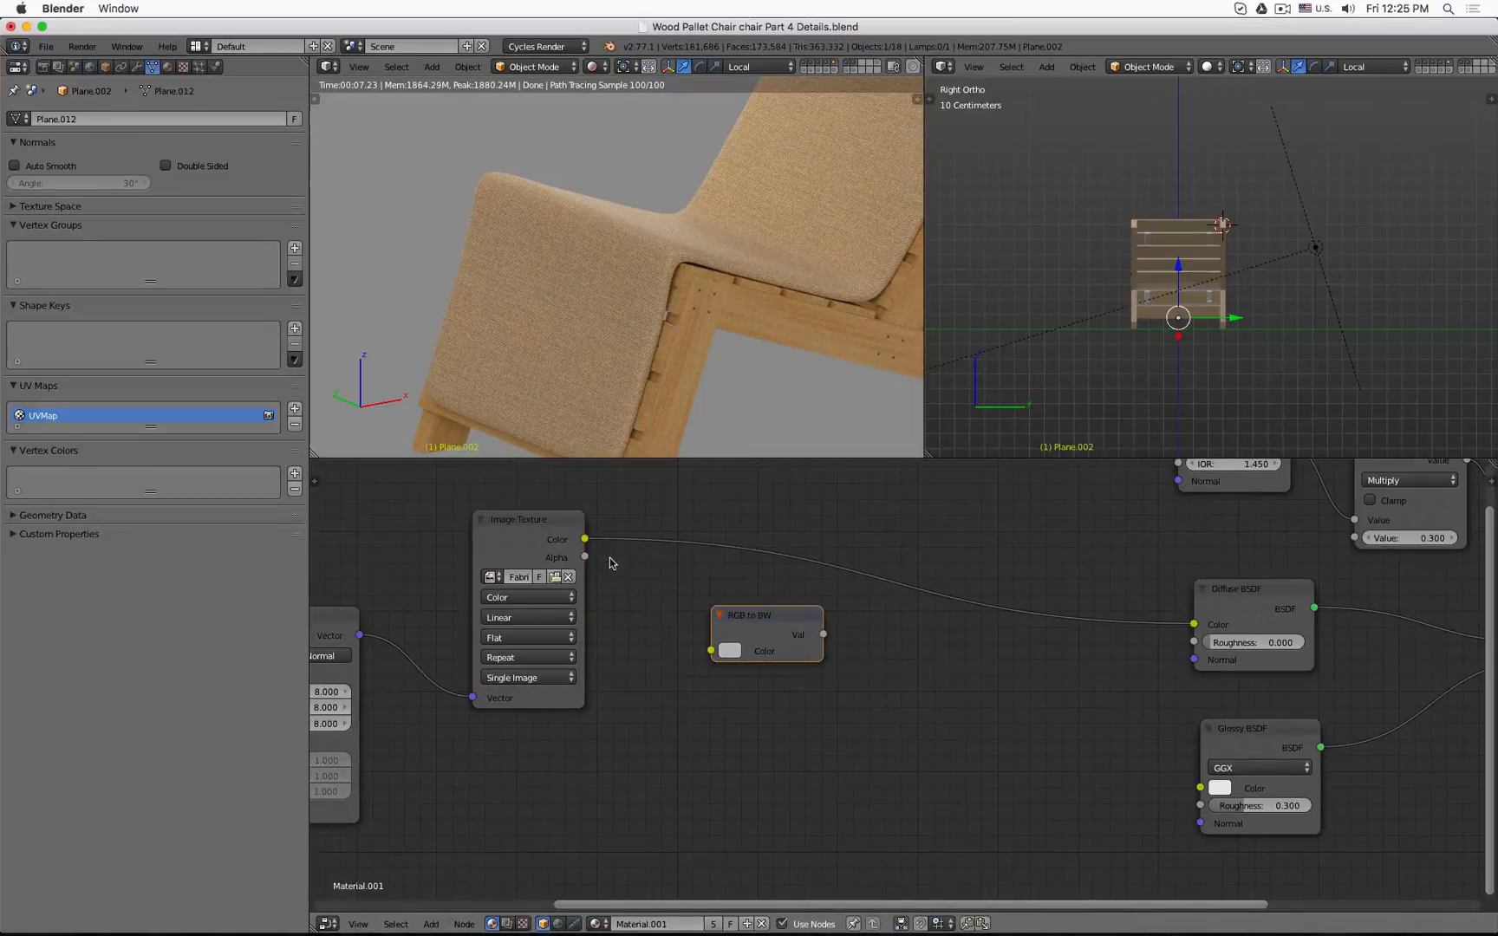
{"action": "left_click_drag", "start_coordinate": [587, 541], "coordinate": [660, 717]}
{"action": "middle_click_drag", "start_coordinate": [1138, 709], "coordinate": [993, 704]}
Duplicate the Diffuse BSDF and Material Output nodes and place the copies below the existing shader nodes.
{"action": "left_click", "coordinate": [1110, 603]}
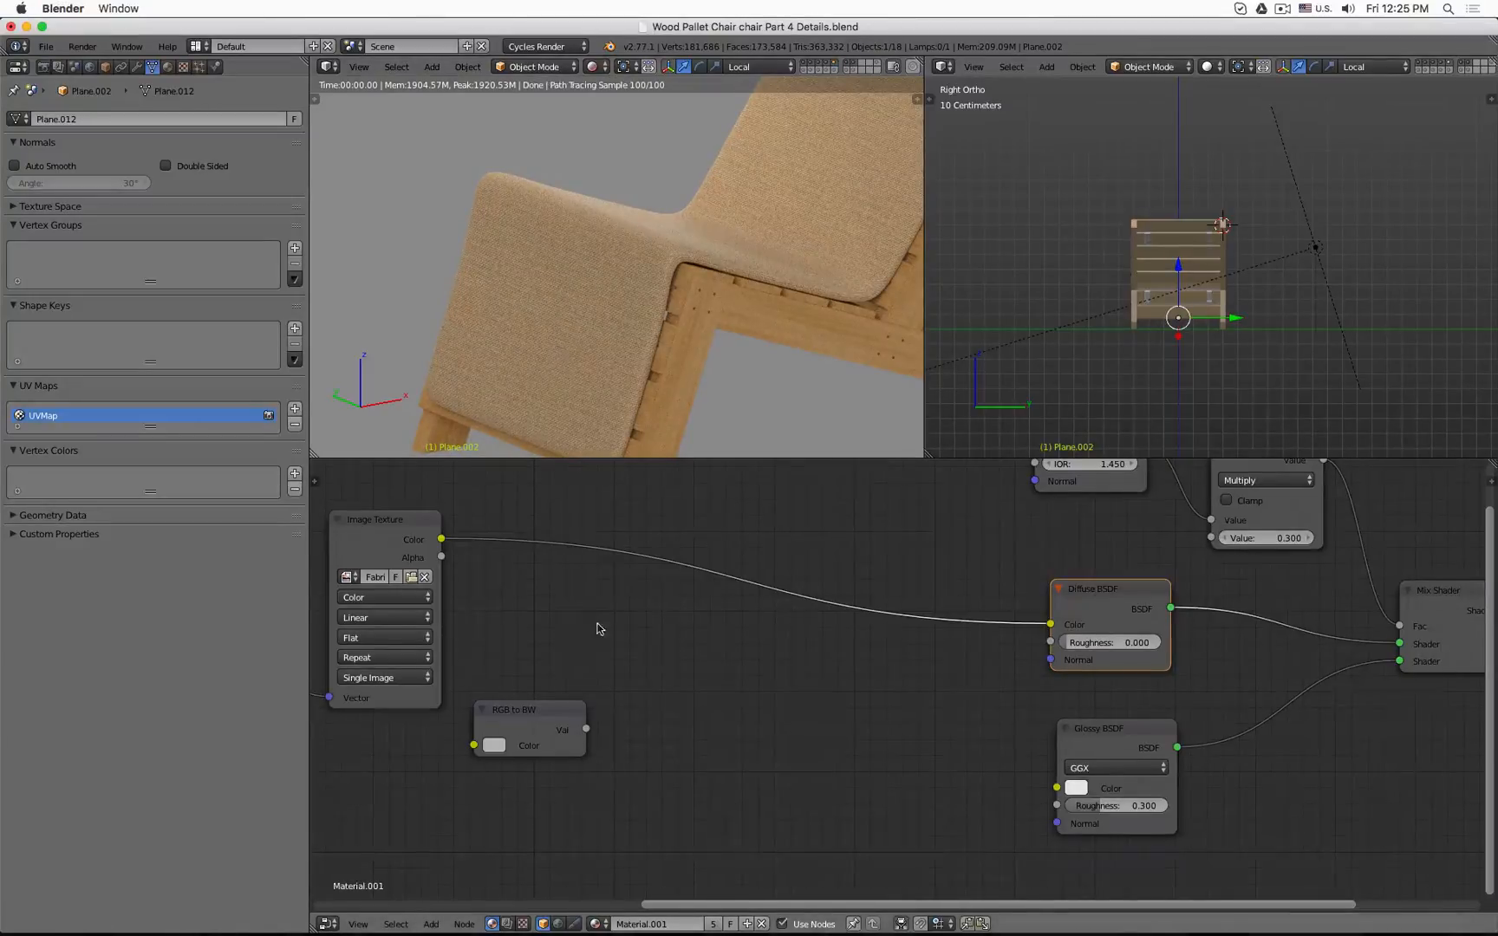
{"action": "scroll", "coordinate": [598, 625], "scroll_direction": "down", "scroll_amount": 2}
{"action": "left_click", "coordinate": [1313, 626]}
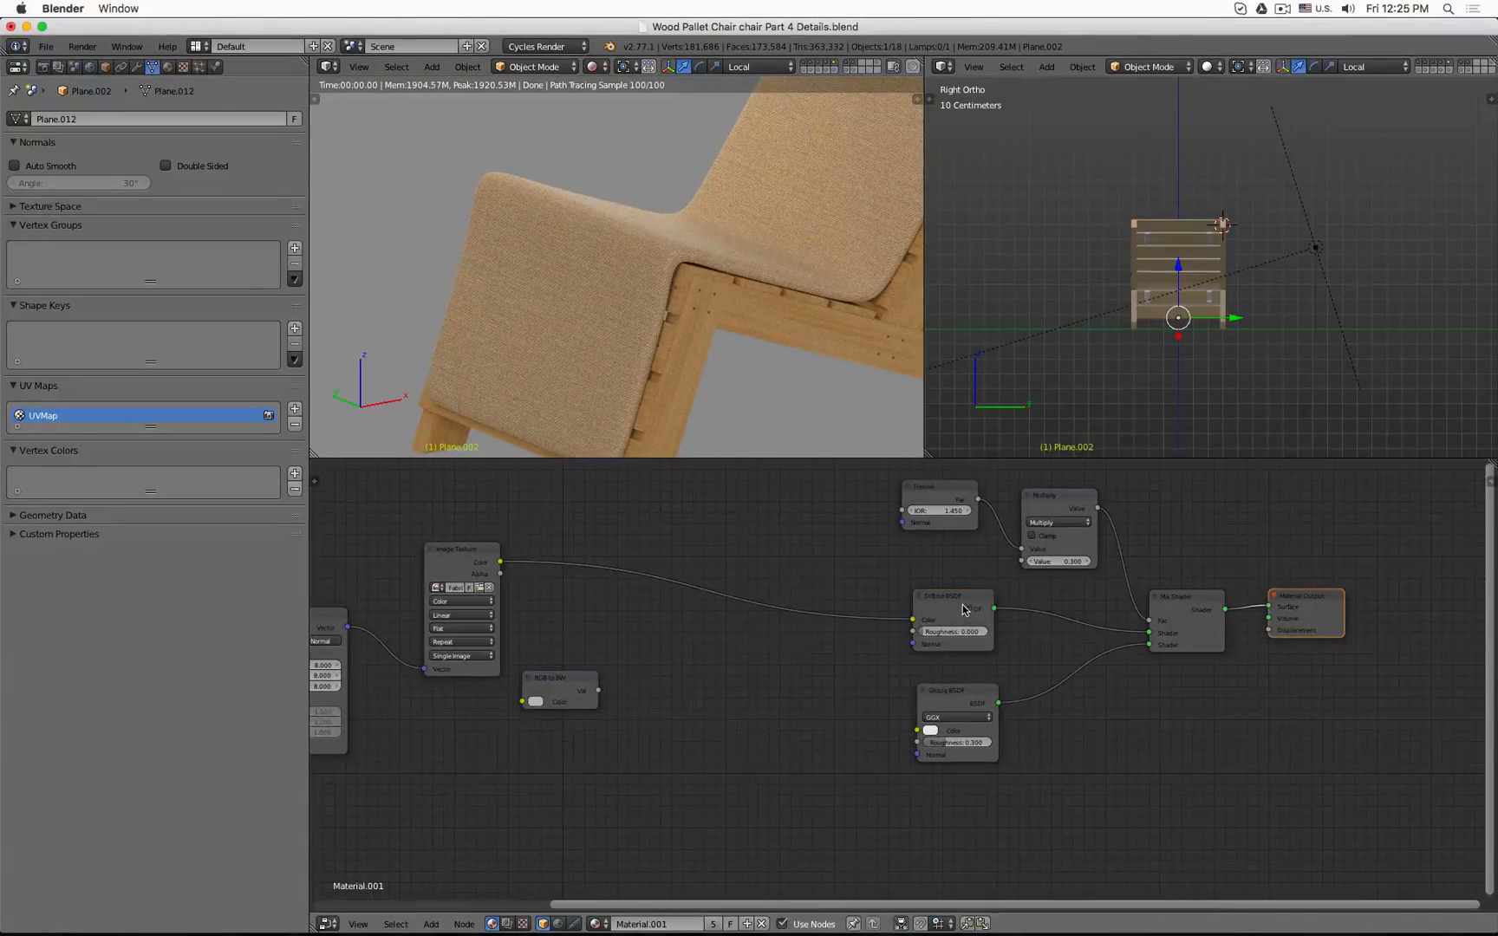
{"action": "left_click", "coordinate": [964, 609], "text": "shift"}
{"action": "key", "text": "shift+d"}
{"action": "left_click", "coordinate": [610, 809]}
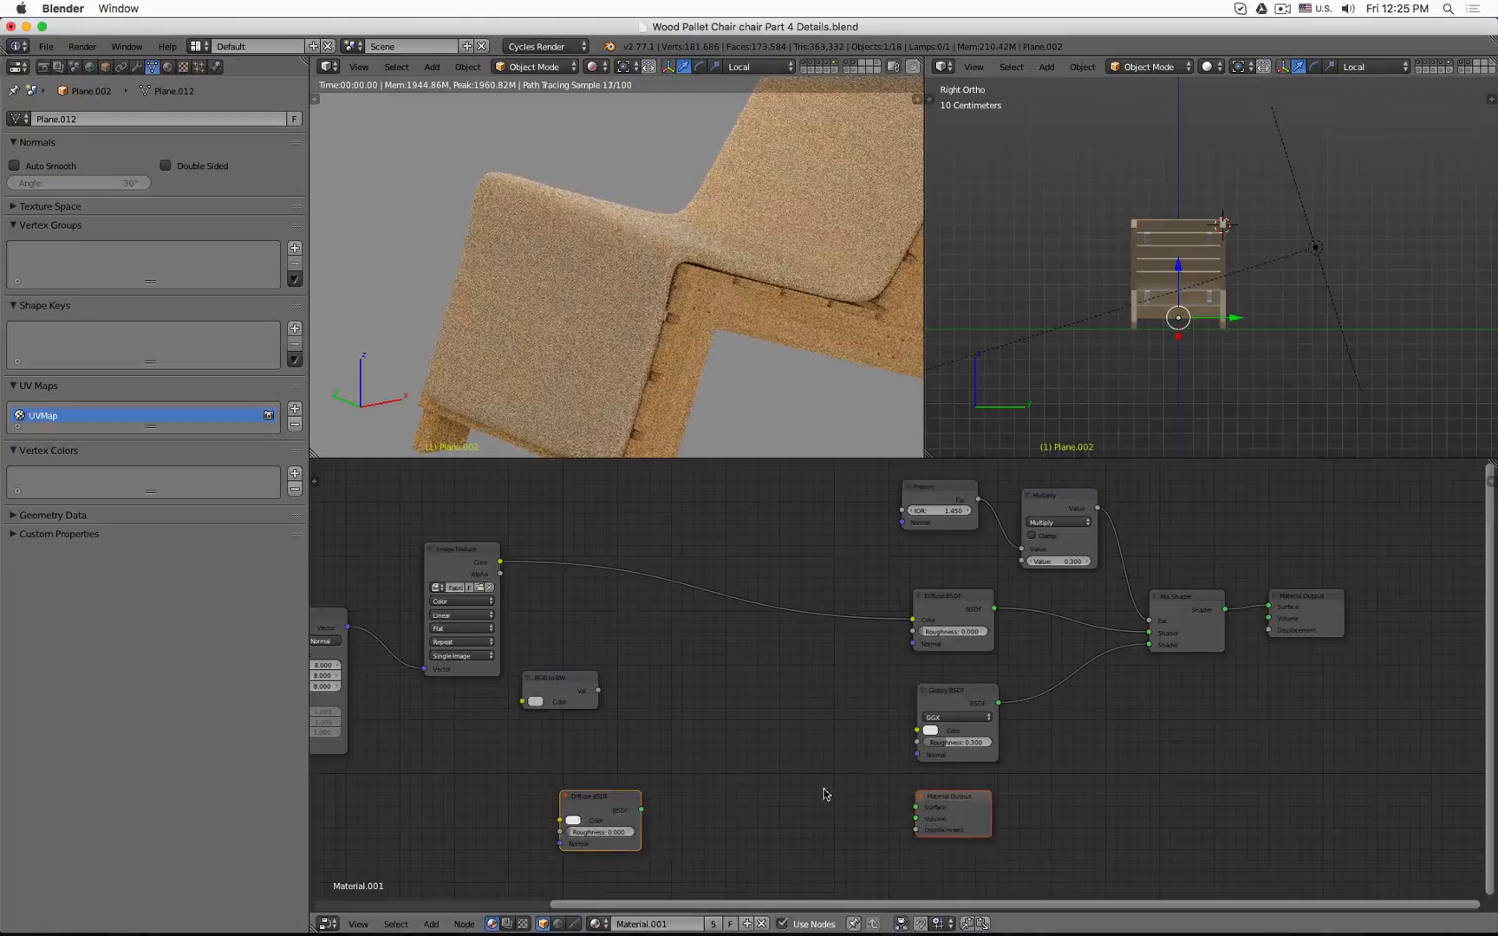
Link the Image Texture's color into the duplicated Diffuse BSDF and that shader into the duplicated Material Output's Surface.
{"action": "left_click_drag", "start_coordinate": [949, 797], "coordinate": [753, 802]}
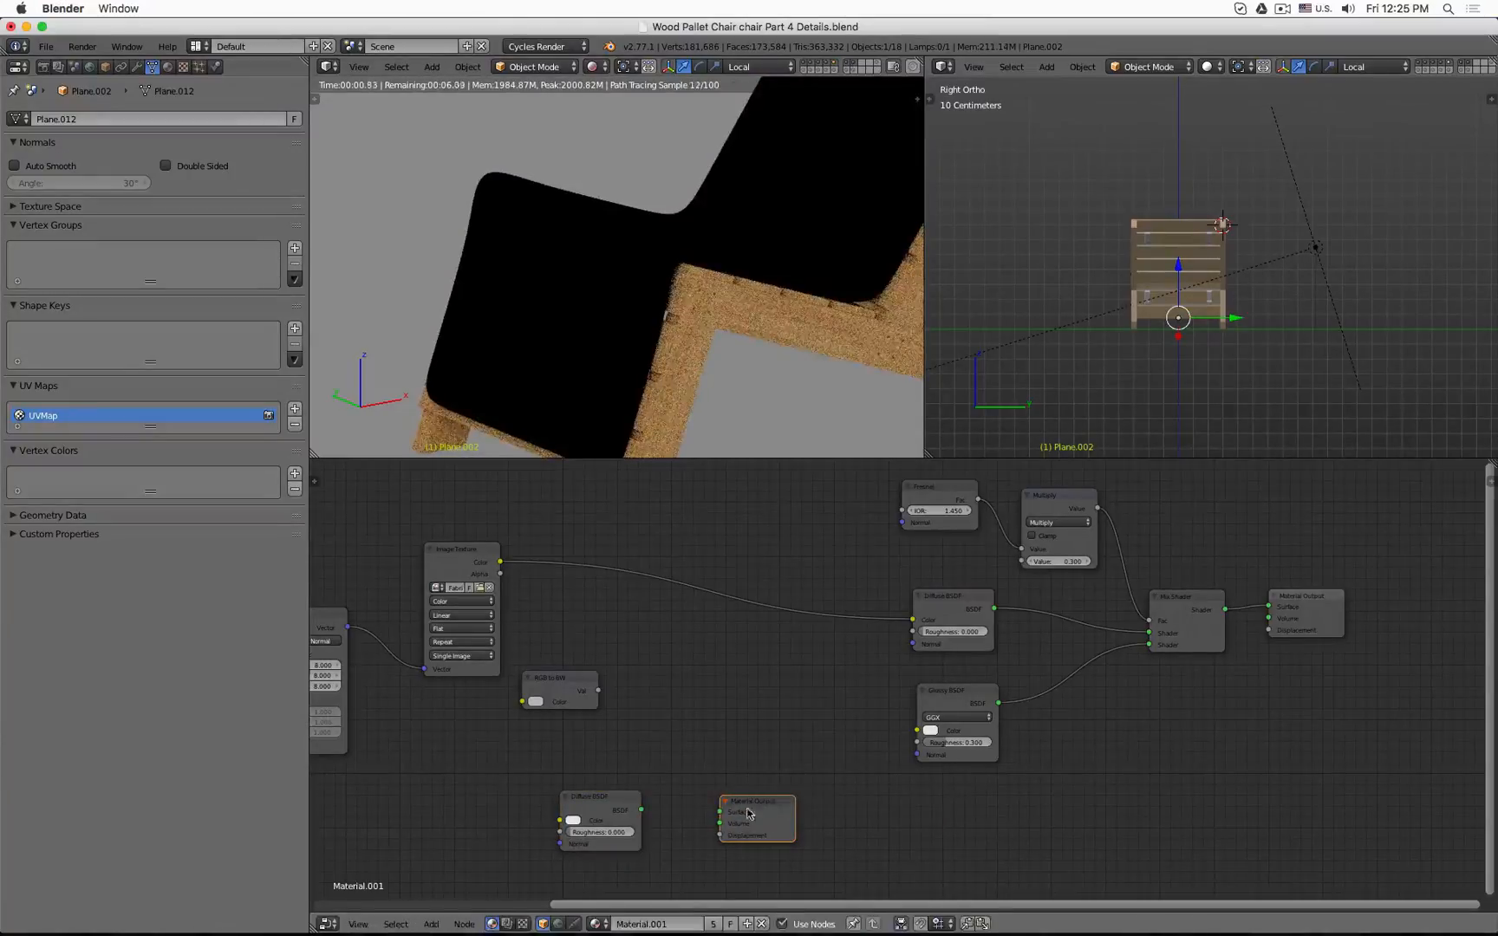
{"action": "left_click_drag", "start_coordinate": [641, 810], "coordinate": [720, 812]}
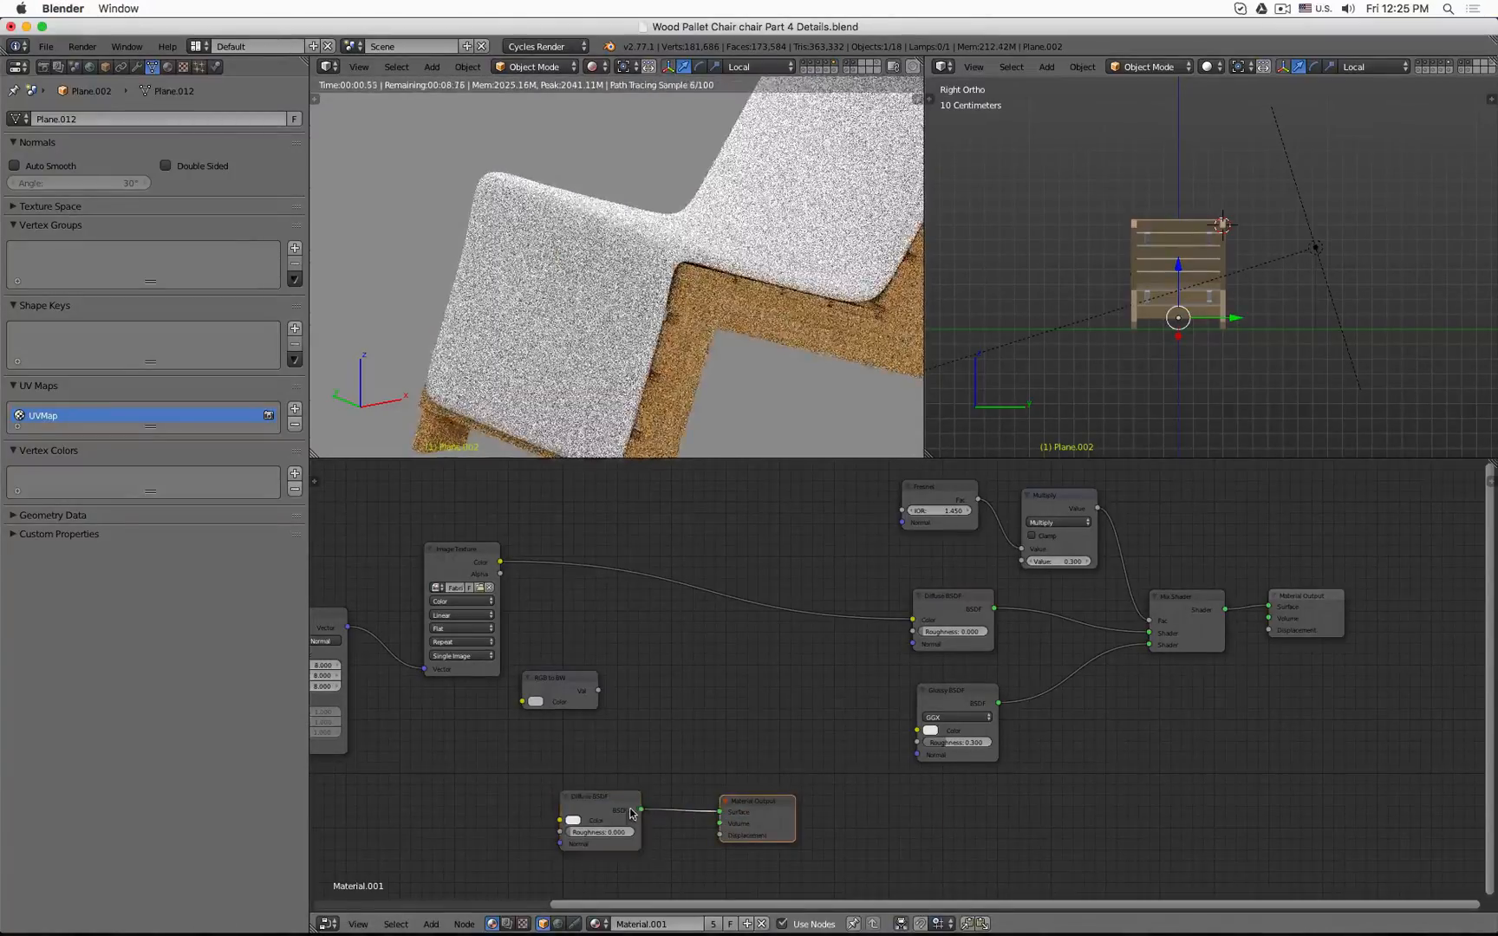
{"action": "left_click_drag", "start_coordinate": [610, 804], "coordinate": [724, 805]}
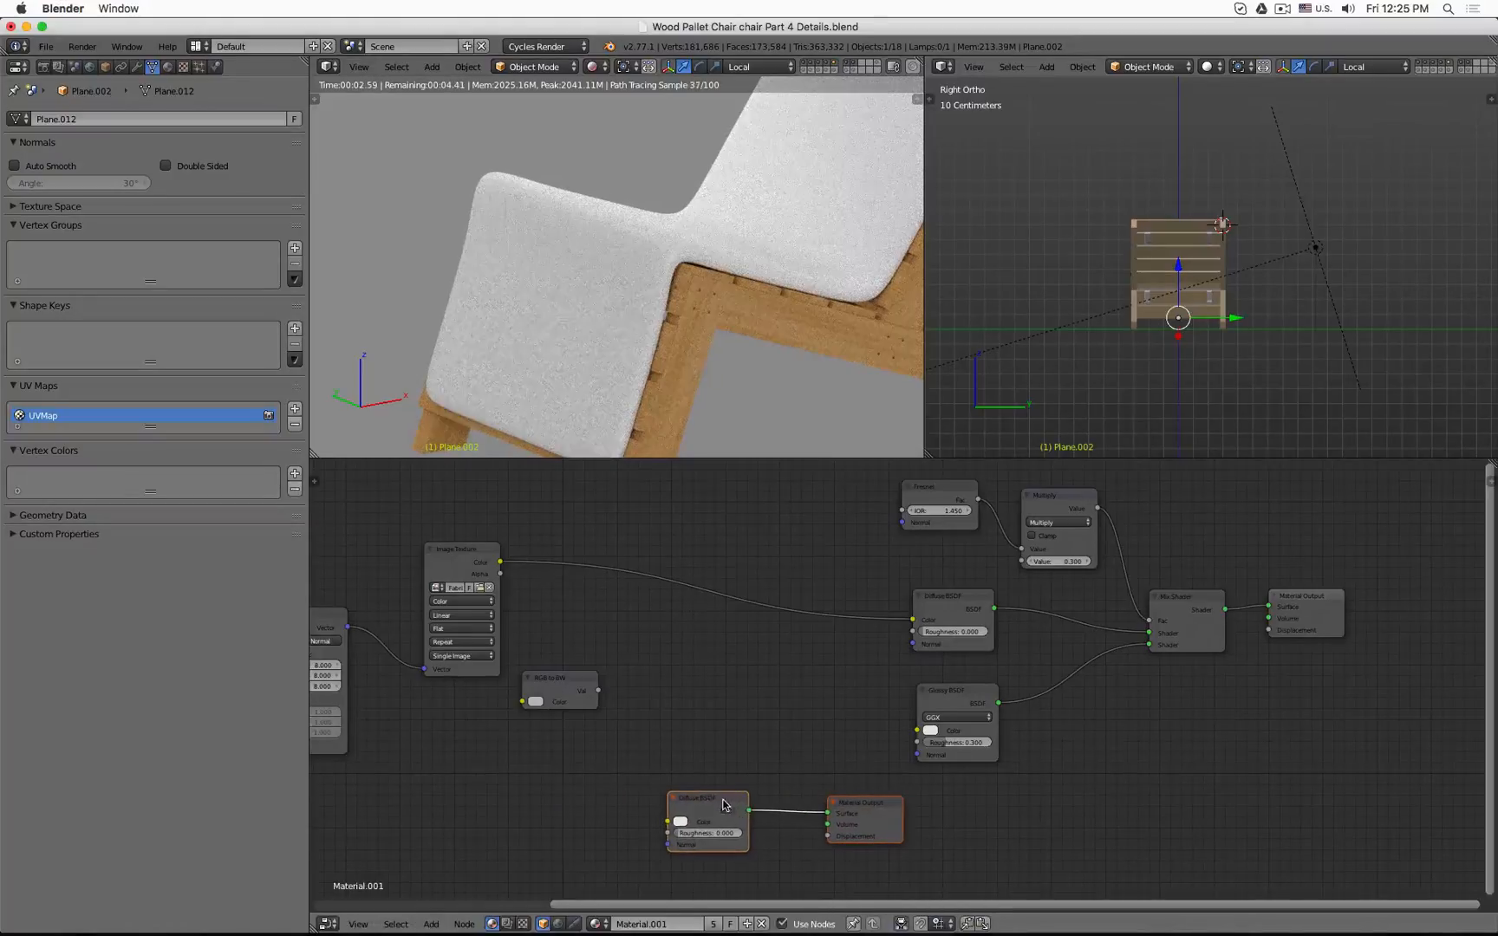
{"action": "left_click_drag", "start_coordinate": [502, 567], "coordinate": [669, 821]}
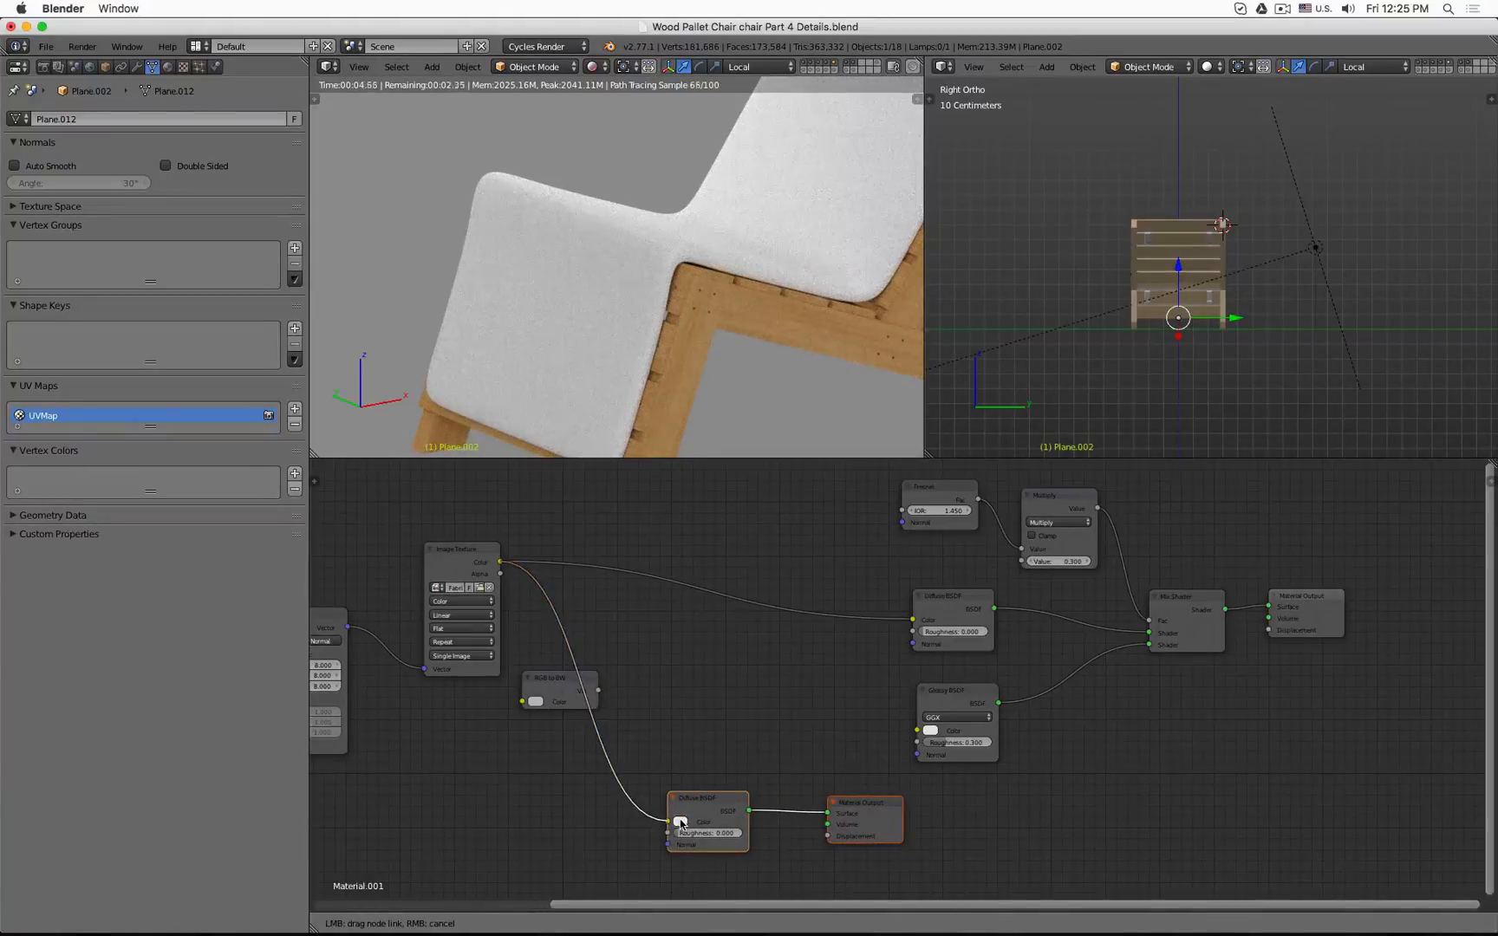
Delete the unlinked RGB to BW node and insert a new one between the Image Texture and the duplicated Diffuse BSDF.
{"action": "left_click", "coordinate": [558, 687]}
{"action": "key", "text": "x"}
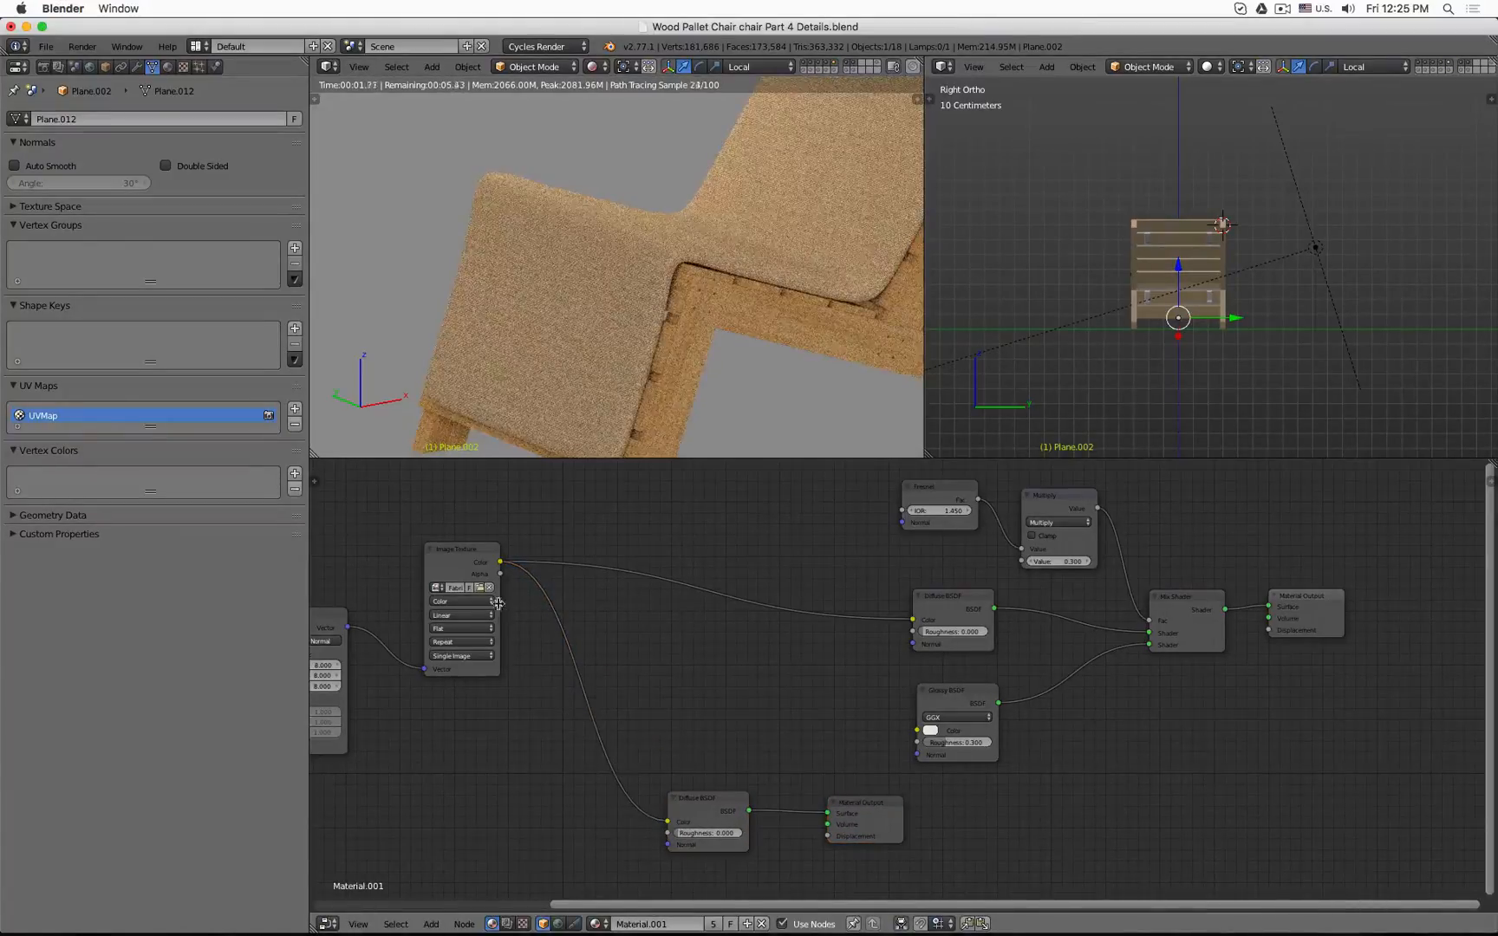
{"action": "left_click", "coordinate": [465, 567]}
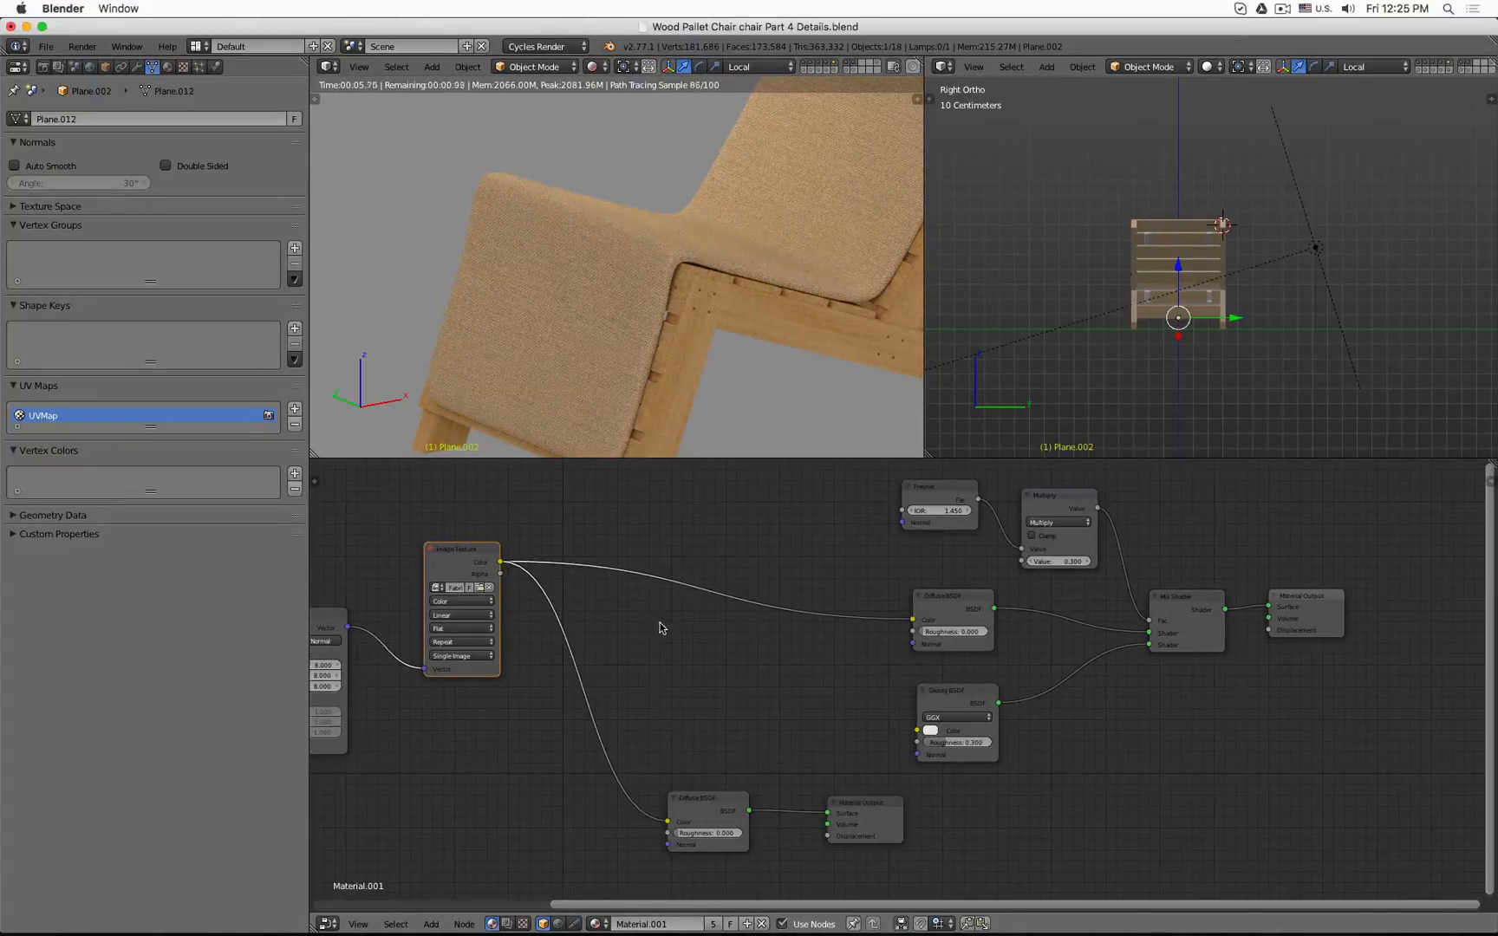
{"action": "key", "text": "shift+a"}
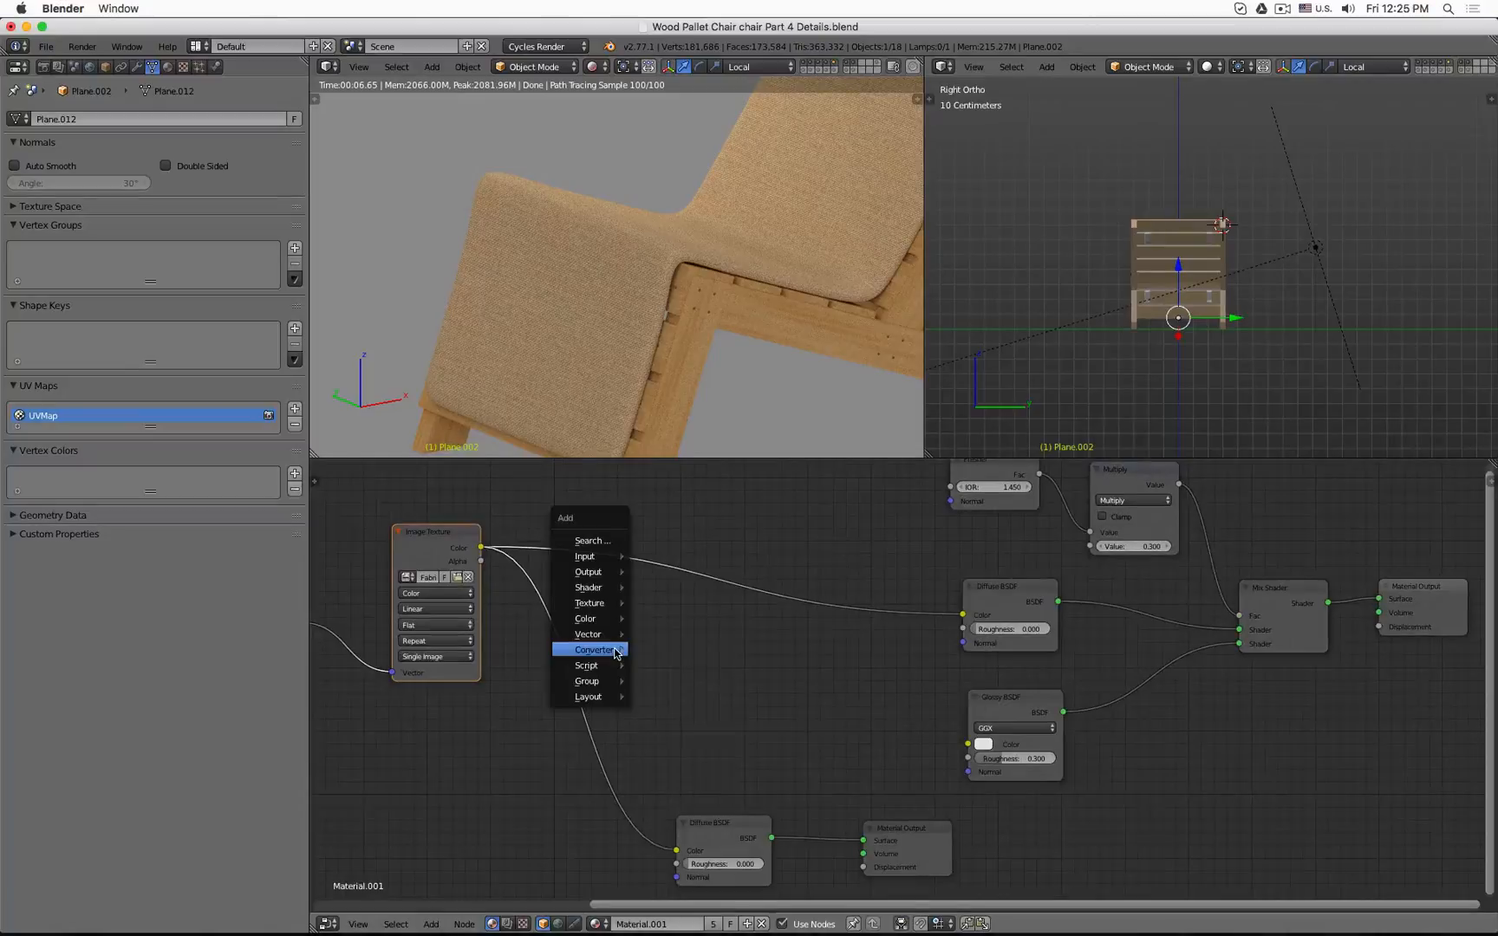
{"action": "mouse_move", "coordinate": [616, 652]}
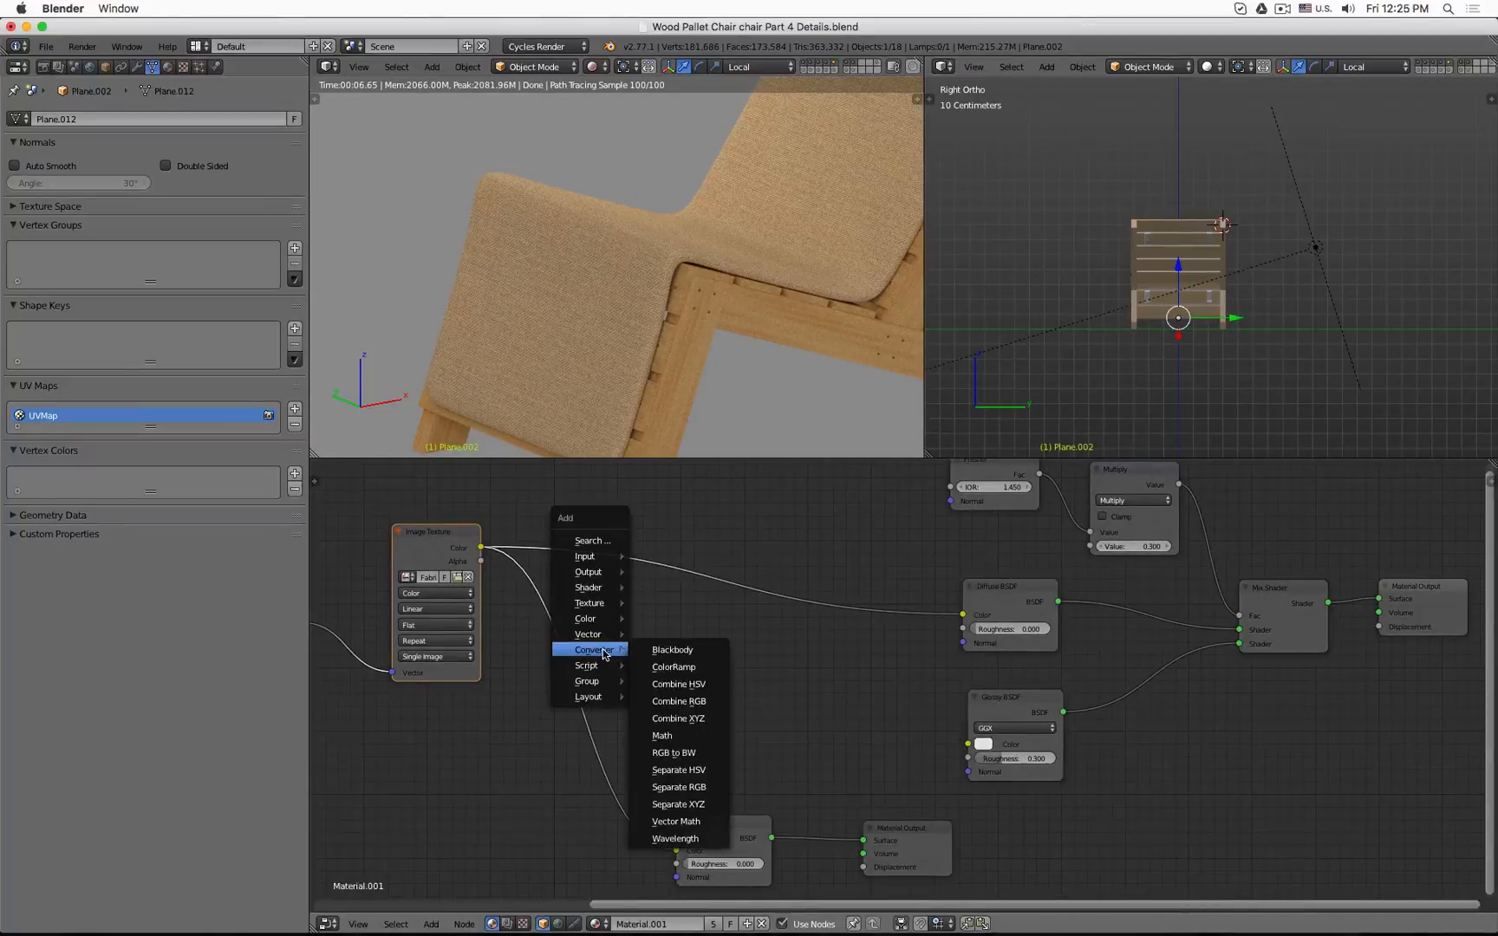
{"action": "left_click", "coordinate": [709, 752]}
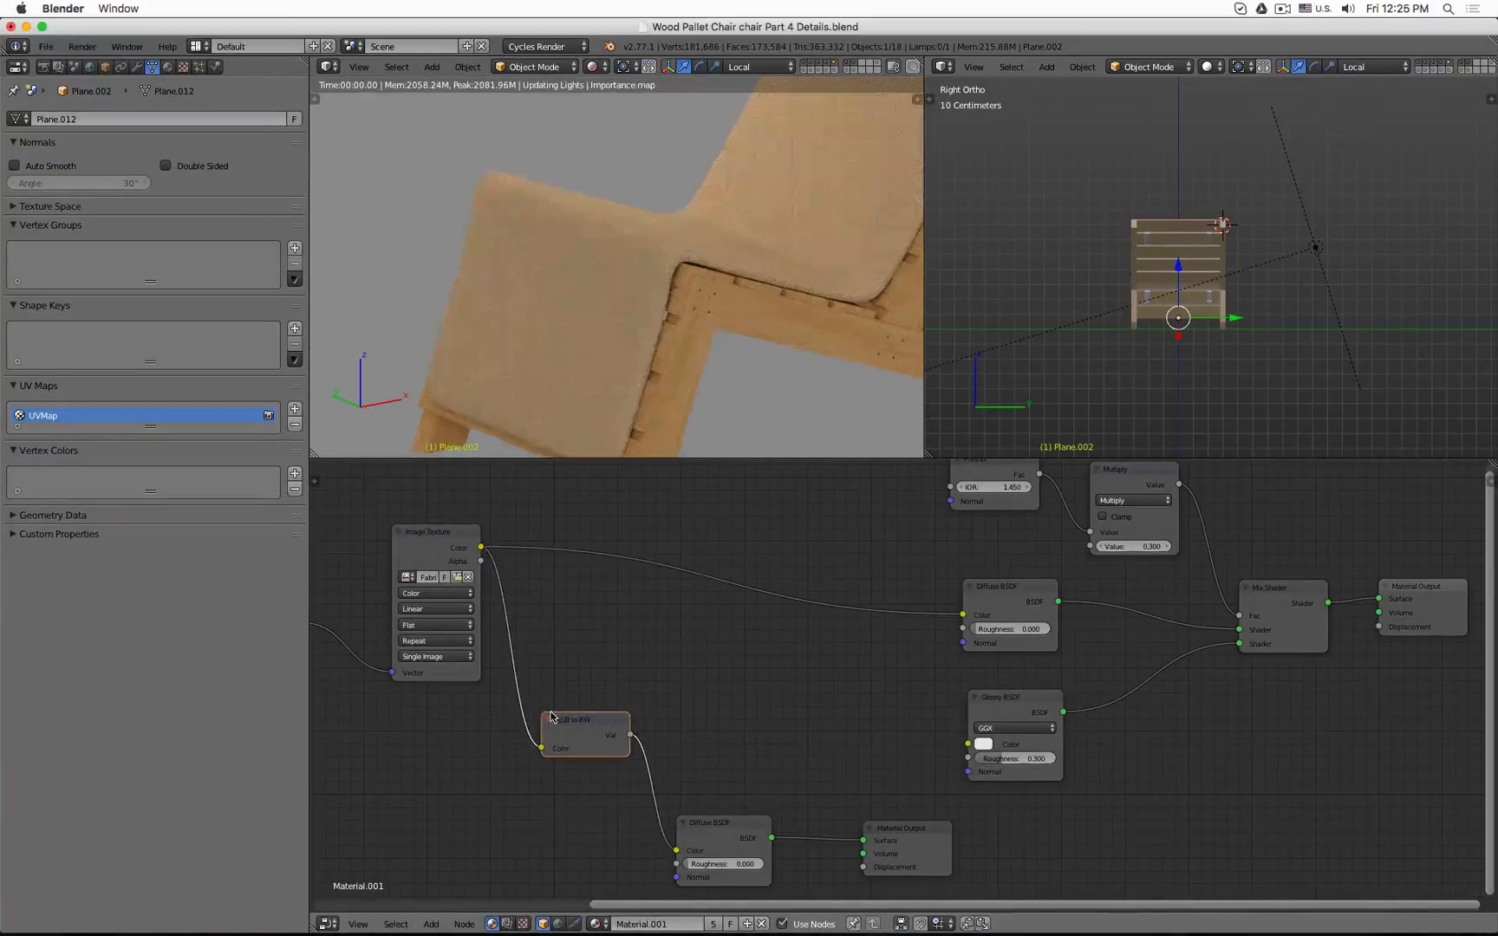
{"action": "left_click", "coordinate": [596, 709]}
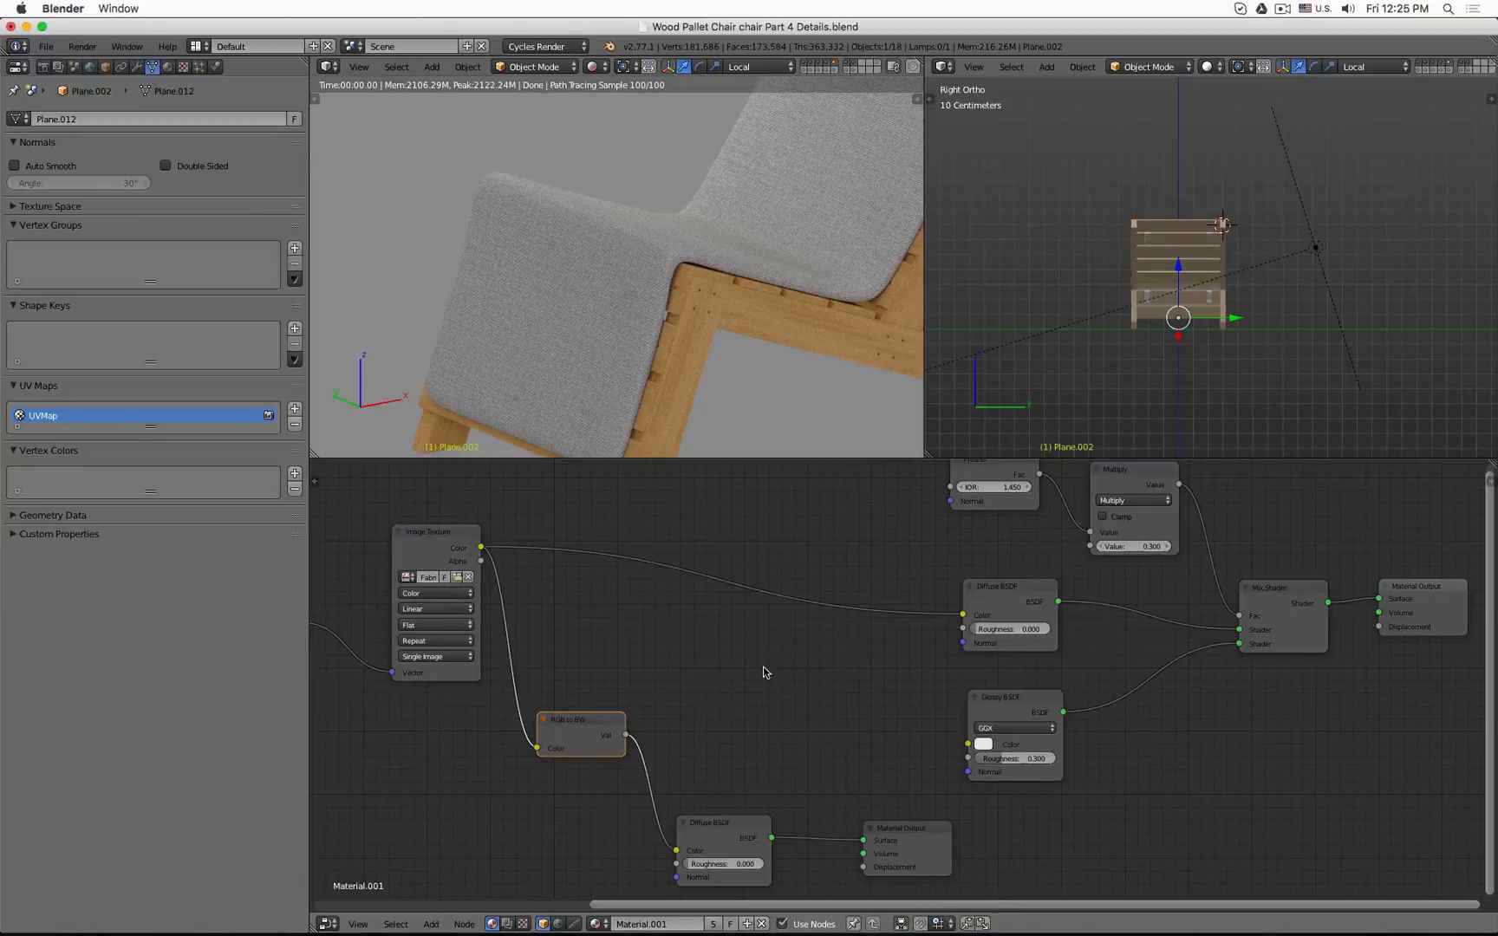
Insert a ColorRamp node between the RGB to BW node and the duplicated Diffuse BSDF.
{"action": "key", "text": "shift+a"}
{"action": "mouse_move", "coordinate": [786, 675]}
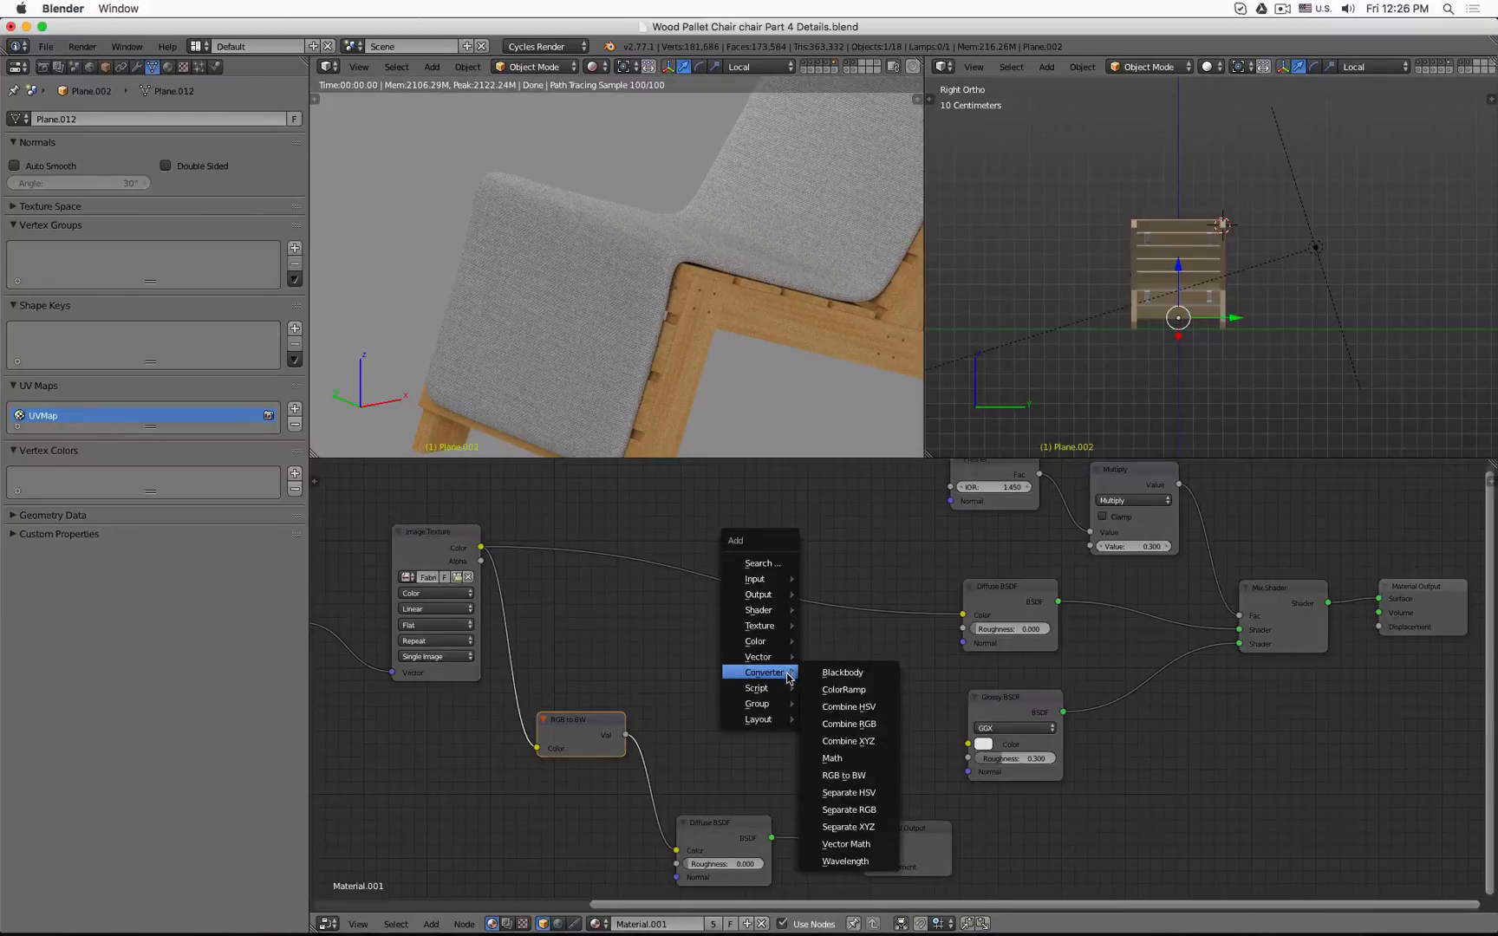
{"action": "left_click", "coordinate": [832, 691]}
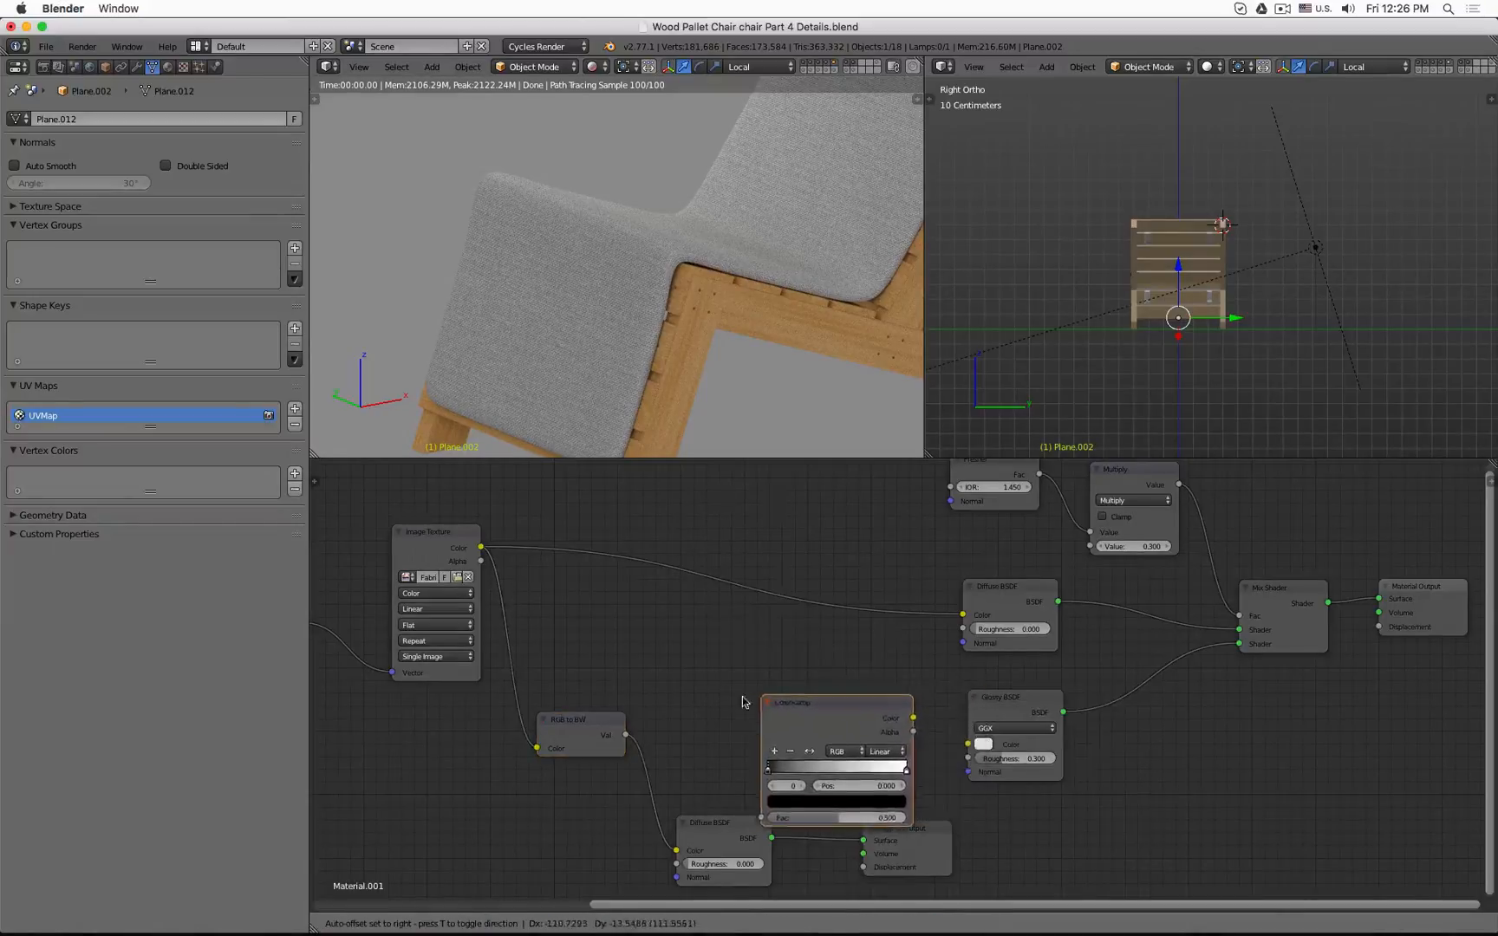
{"action": "left_click", "coordinate": [720, 778]}
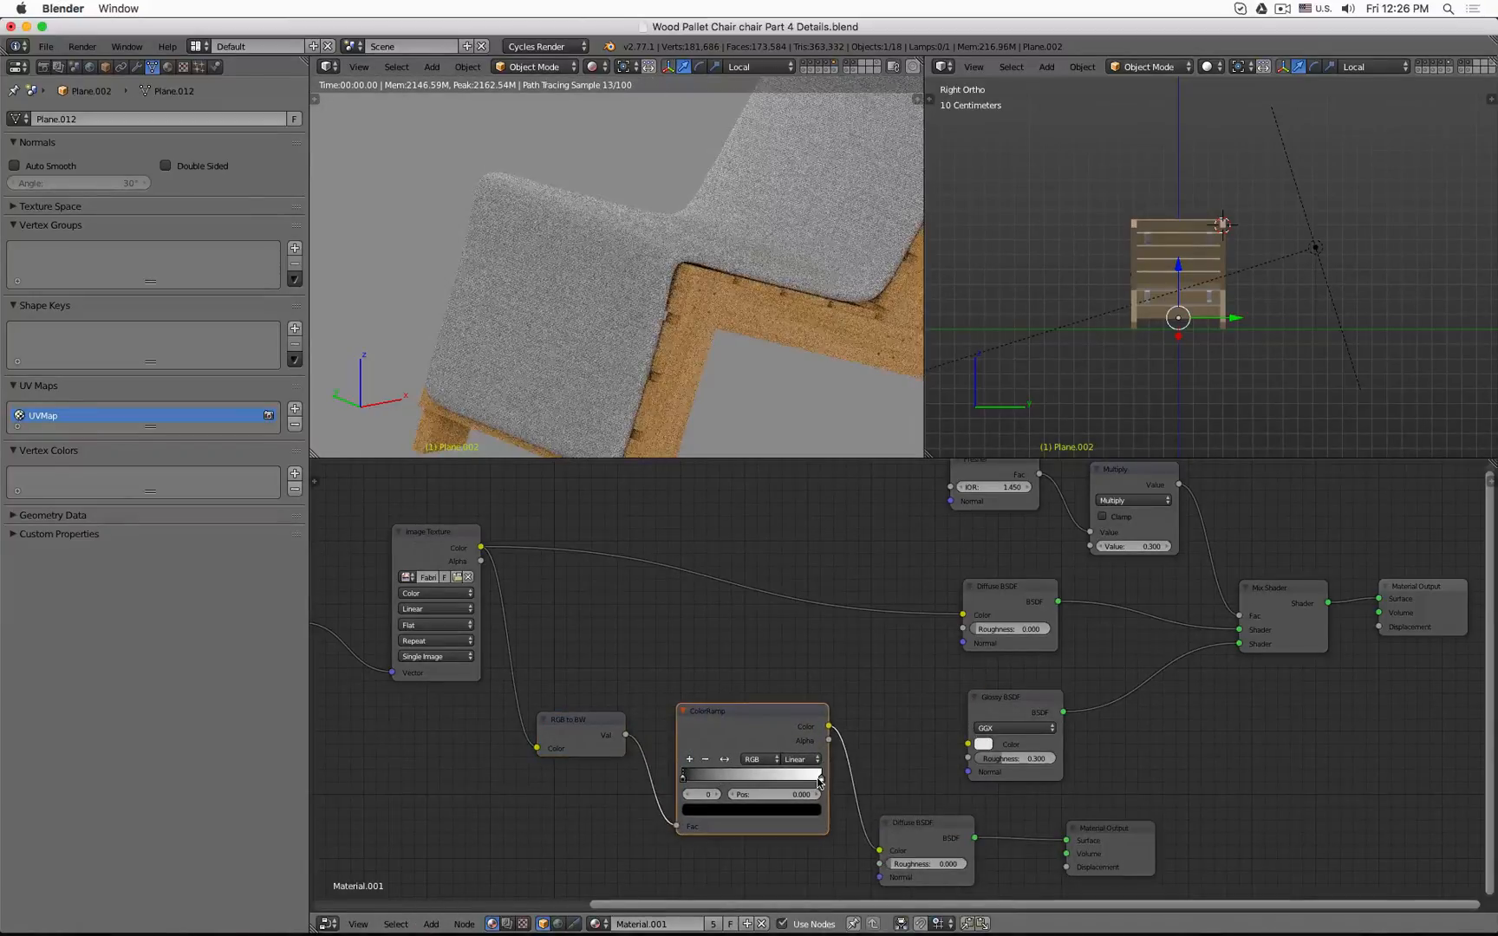
Increase the weave's contrast by moving the ColorRamp's white stop to about 0.518 and its black stop to about 0.286.
{"action": "left_click_drag", "start_coordinate": [816, 780], "coordinate": [754, 780]}
{"action": "scroll", "coordinate": [534, 324], "scroll_direction": "up", "scroll_amount": 5}
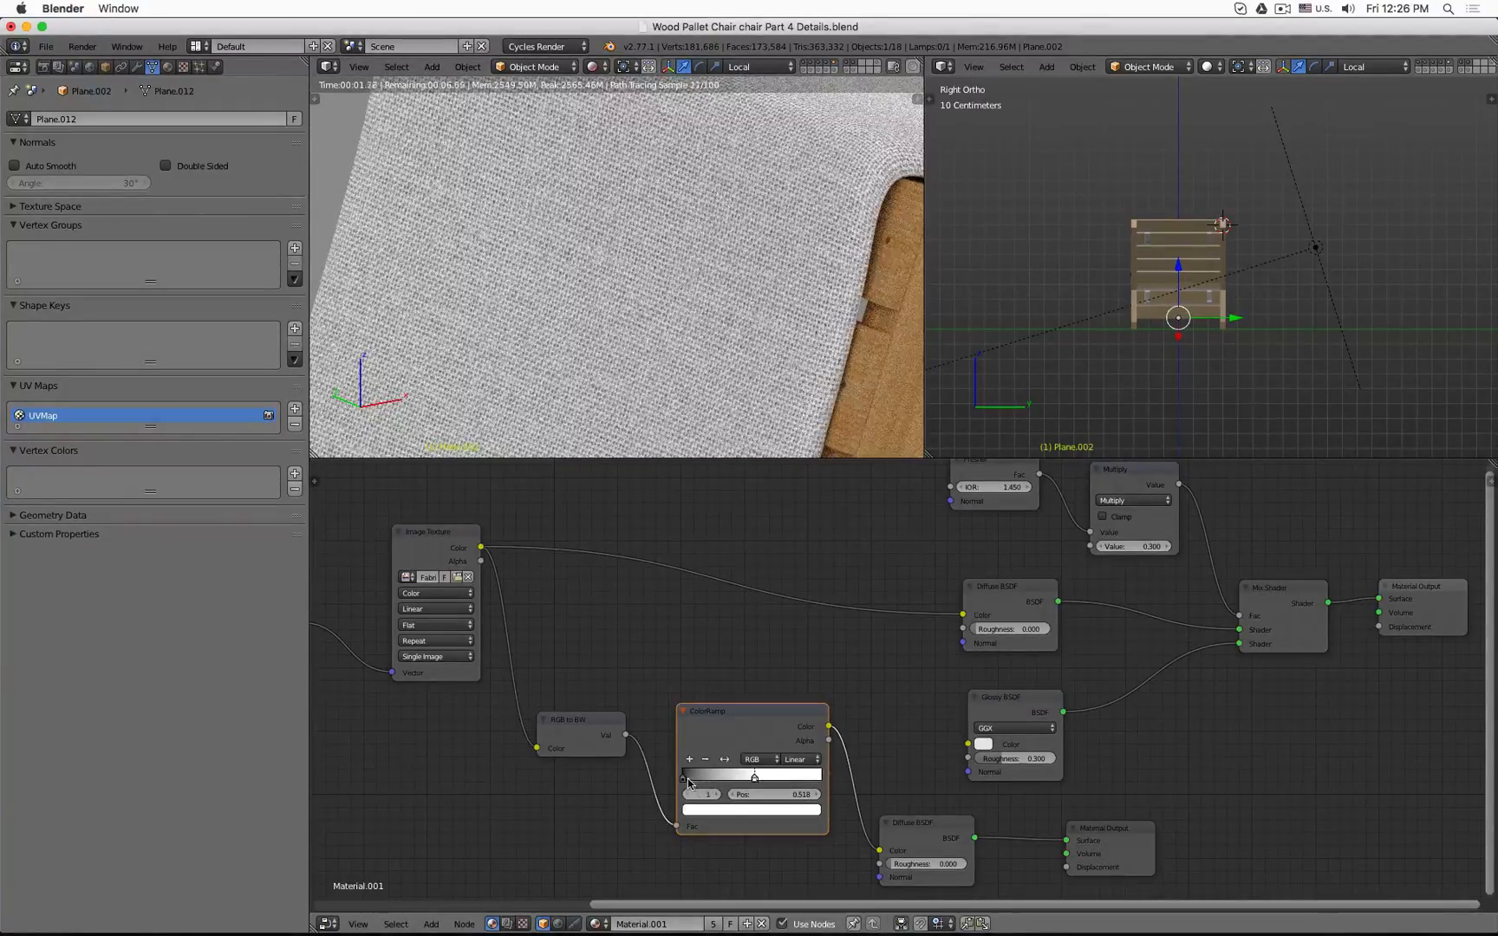
{"action": "left_click_drag", "start_coordinate": [690, 782], "coordinate": [726, 784]}
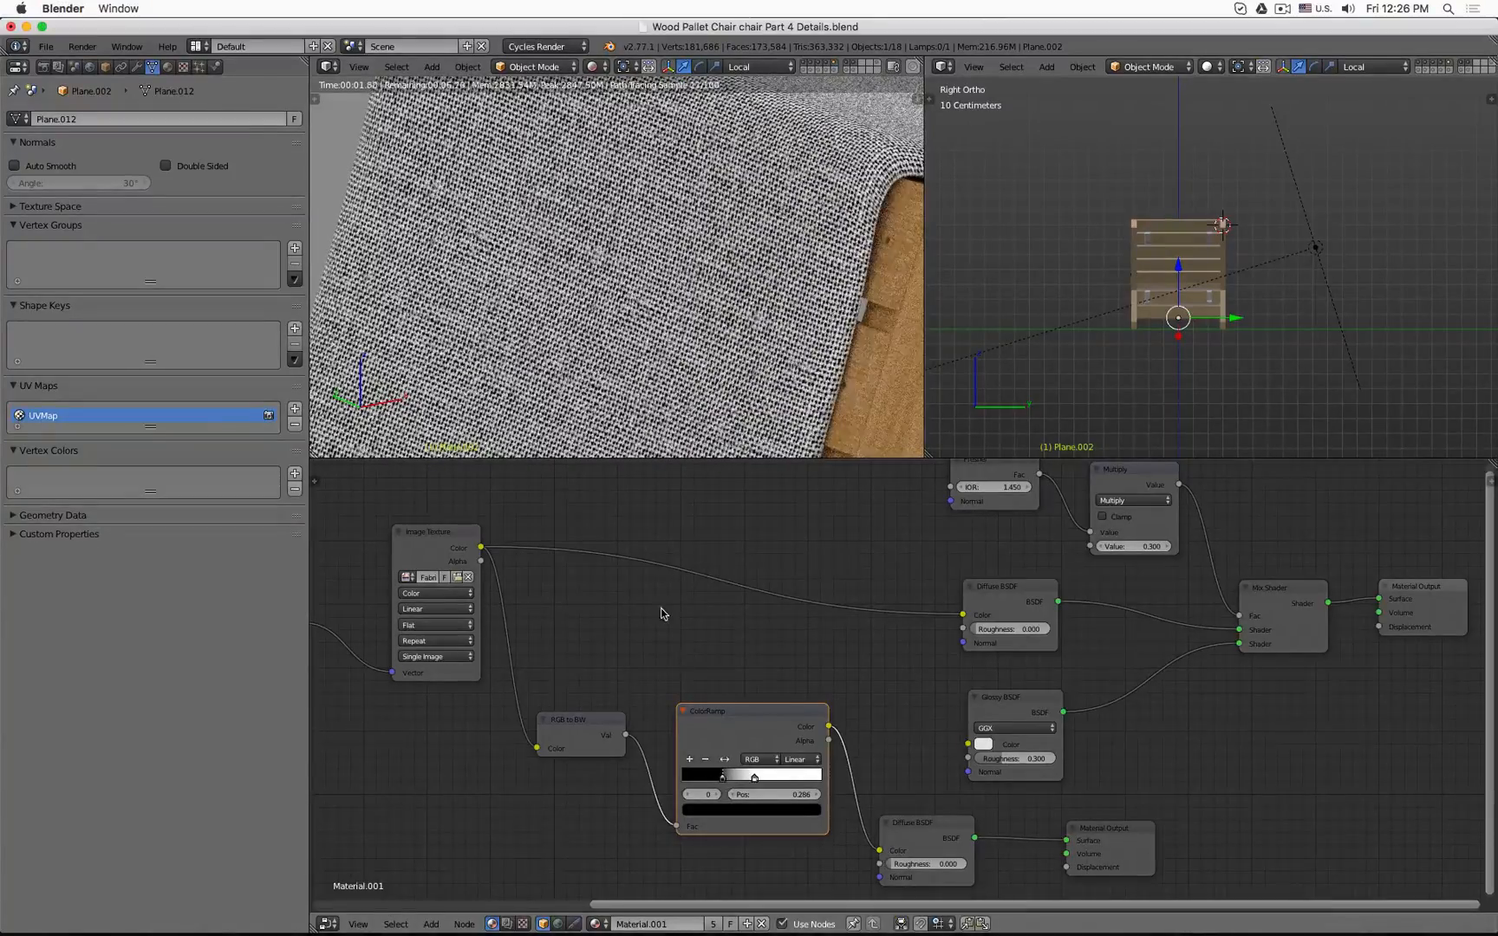
Arrange the ColorRamp, duplicated Diffuse BSDF and duplicated Material Output in a compact row below the Glossy BSDF.
{"action": "scroll", "coordinate": [711, 286], "scroll_direction": "down", "scroll_amount": 3}
{"action": "middle_click_drag", "start_coordinate": [778, 637], "coordinate": [655, 606]}
{"action": "left_click_drag", "start_coordinate": [629, 694], "coordinate": [615, 783]}
{"action": "scroll", "coordinate": [756, 750], "scroll_direction": "down", "scroll_amount": 2}
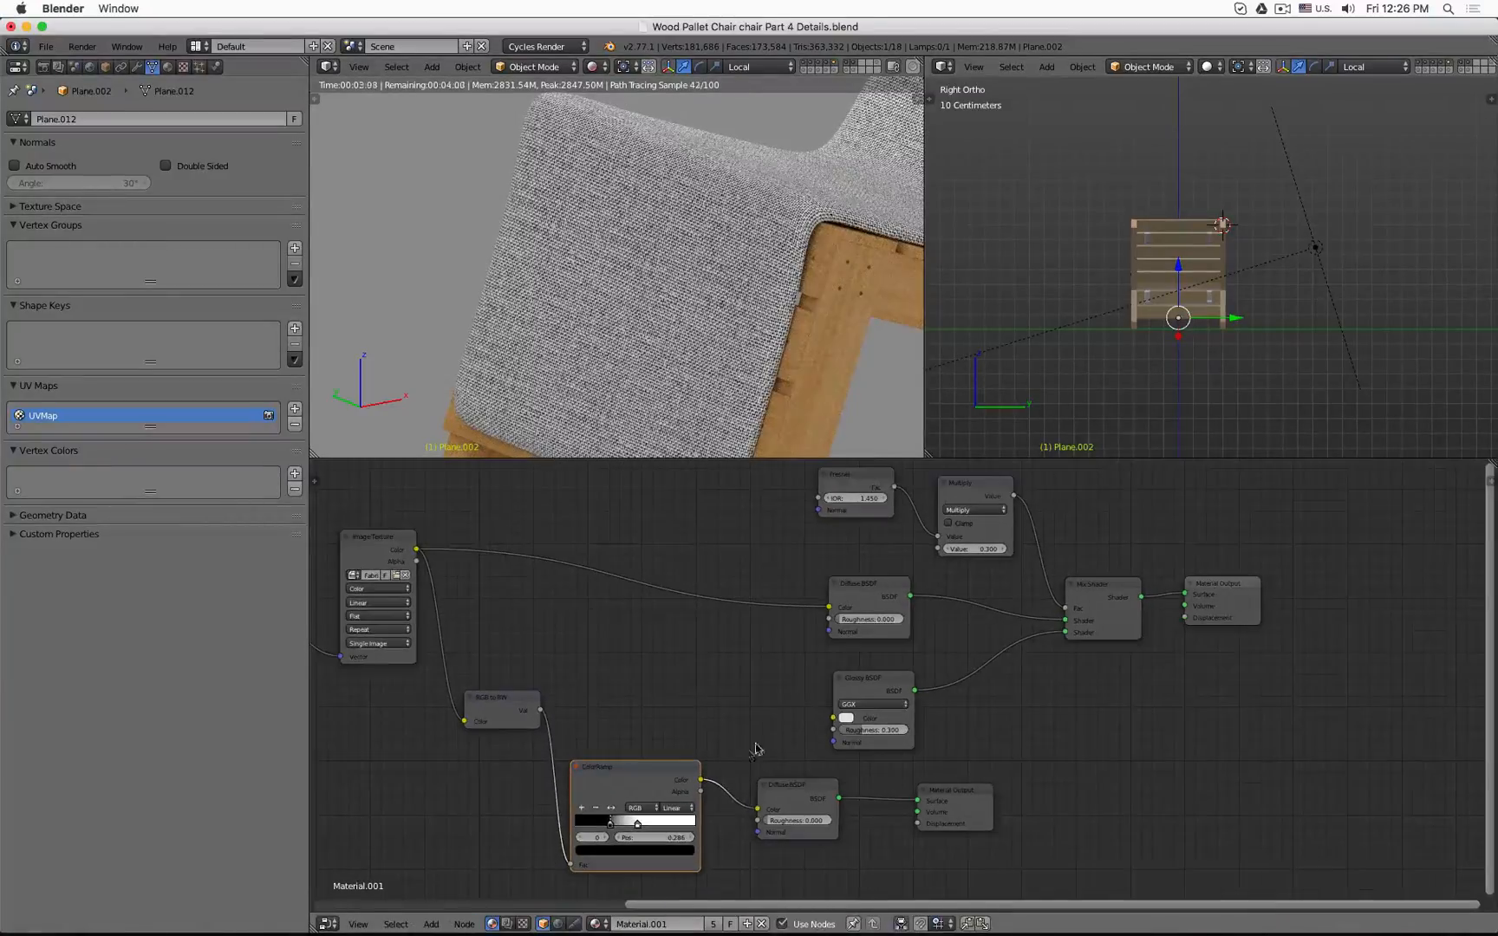
{"action": "scroll", "coordinate": [752, 681], "scroll_direction": "down", "scroll_amount": 1}
{"action": "left_click_drag", "start_coordinate": [805, 779], "coordinate": [783, 769]}
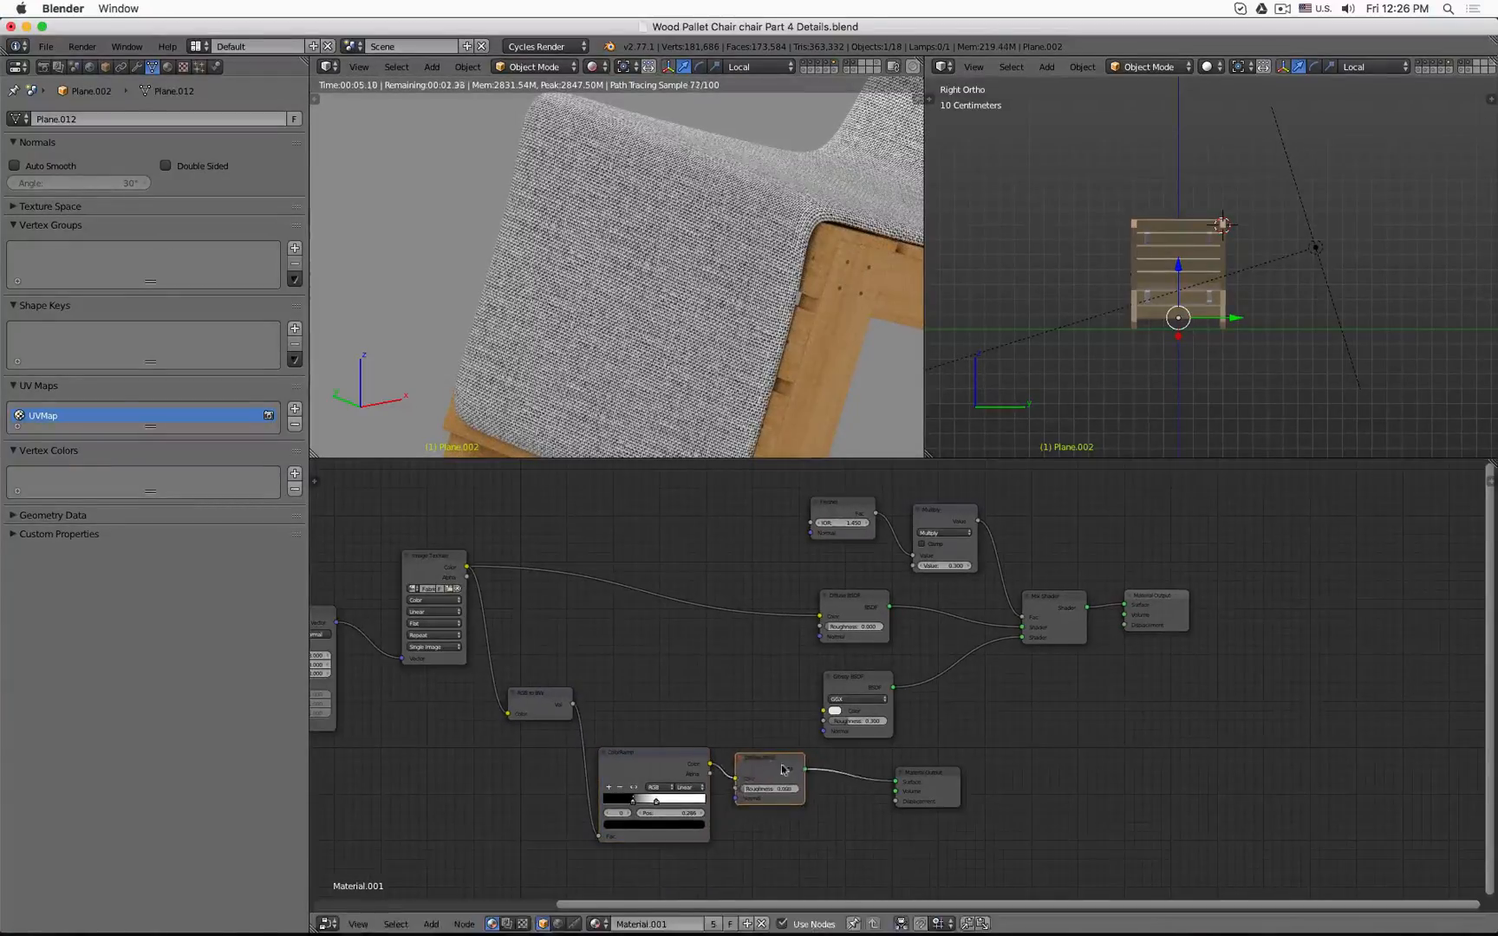
{"action": "left_click_drag", "start_coordinate": [917, 784], "coordinate": [850, 773]}
{"action": "middle_click_drag", "start_coordinate": [996, 717], "coordinate": [875, 749]}
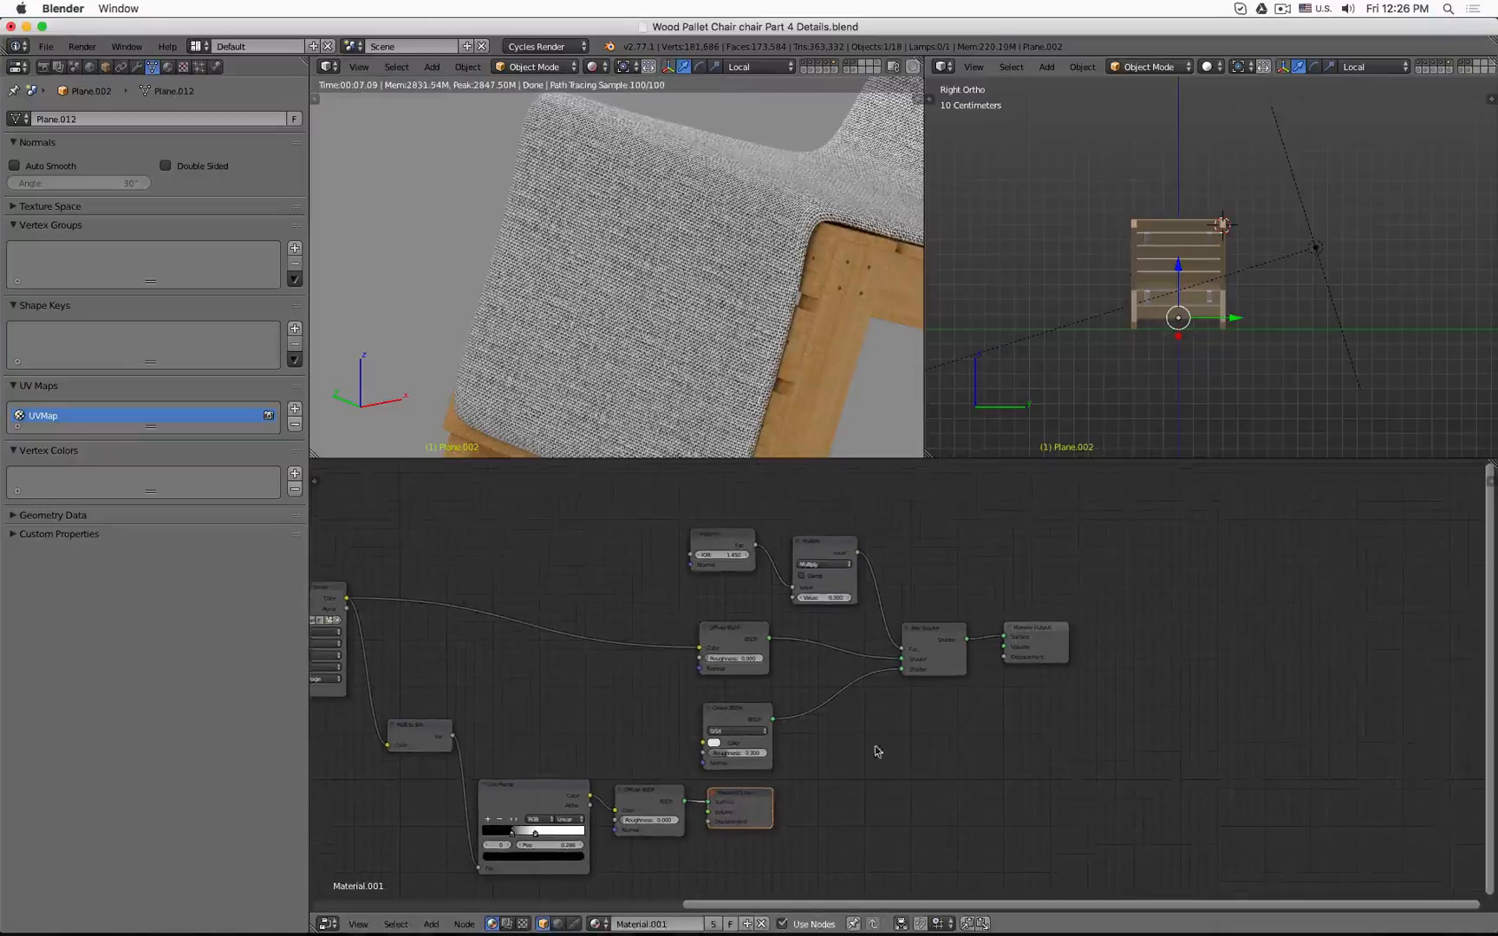
Move the Fresnel, Multiply, Diffuse, Glossy, Mix Shader and main Material Output nodes further right to make room.
{"action": "key", "text": "b"}
{"action": "left_click_drag", "start_coordinate": [692, 503], "coordinate": [1126, 764]}
{"action": "key", "text": "g"}
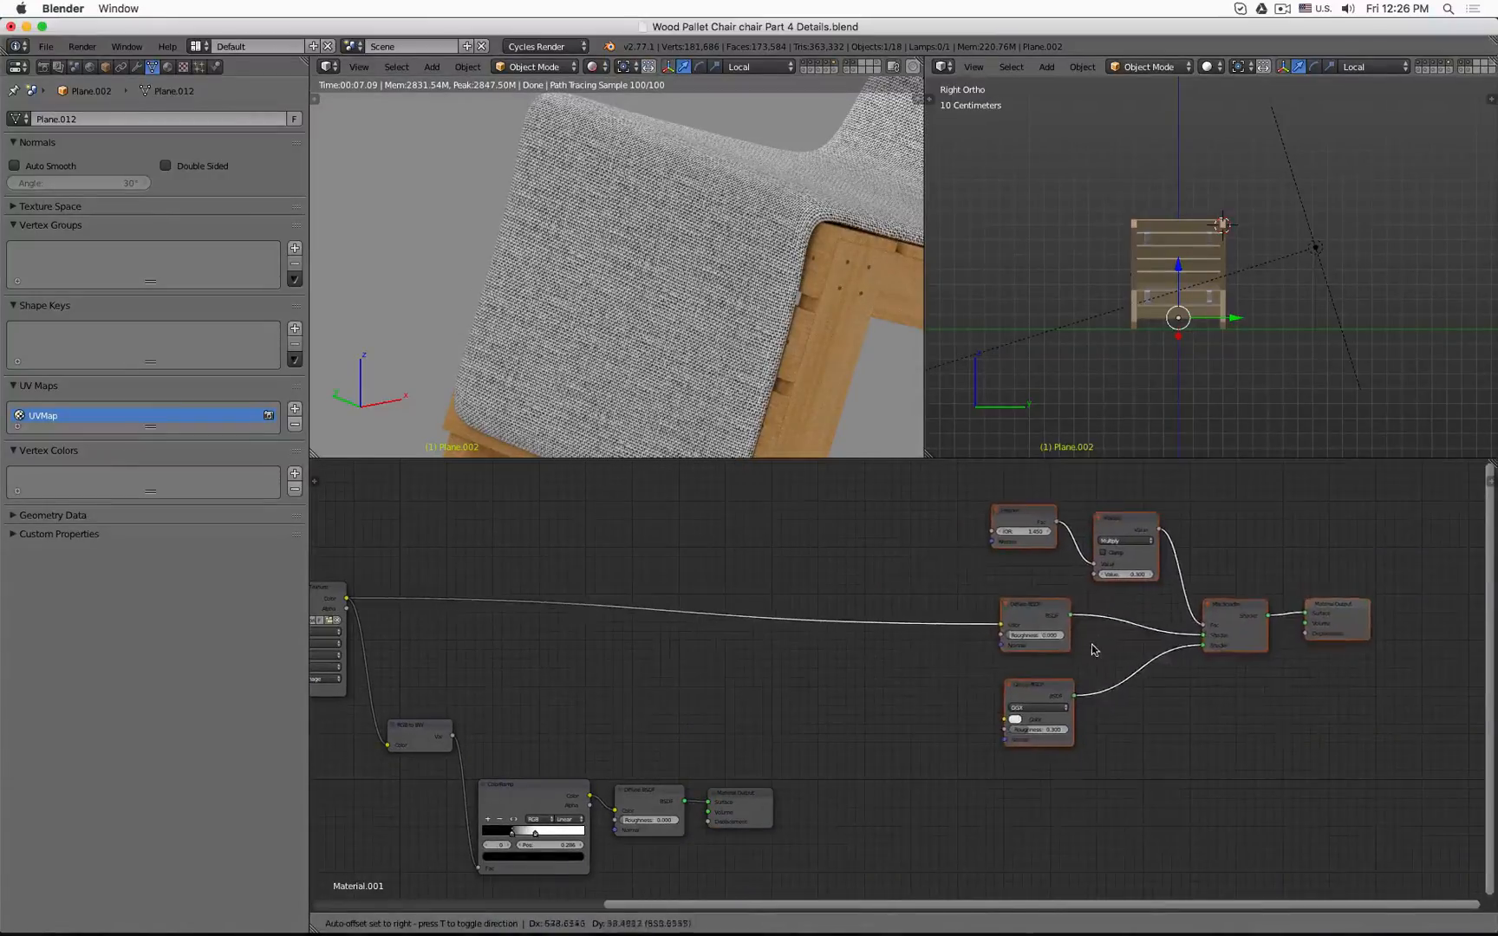
{"action": "left_click", "coordinate": [1096, 651]}
Shift the RGB to BW, ColorRamp, duplicated Diffuse BSDF and duplicated Material Output nodes slightly down and to the right.
{"action": "middle_click_drag", "start_coordinate": [660, 673], "coordinate": [763, 627]}
{"action": "key", "text": "a"}
{"action": "key", "text": "b"}
{"action": "left_click_drag", "start_coordinate": [508, 634], "coordinate": [918, 850]}
{"action": "key", "text": "g"}
{"action": "left_click", "coordinate": [712, 725]}
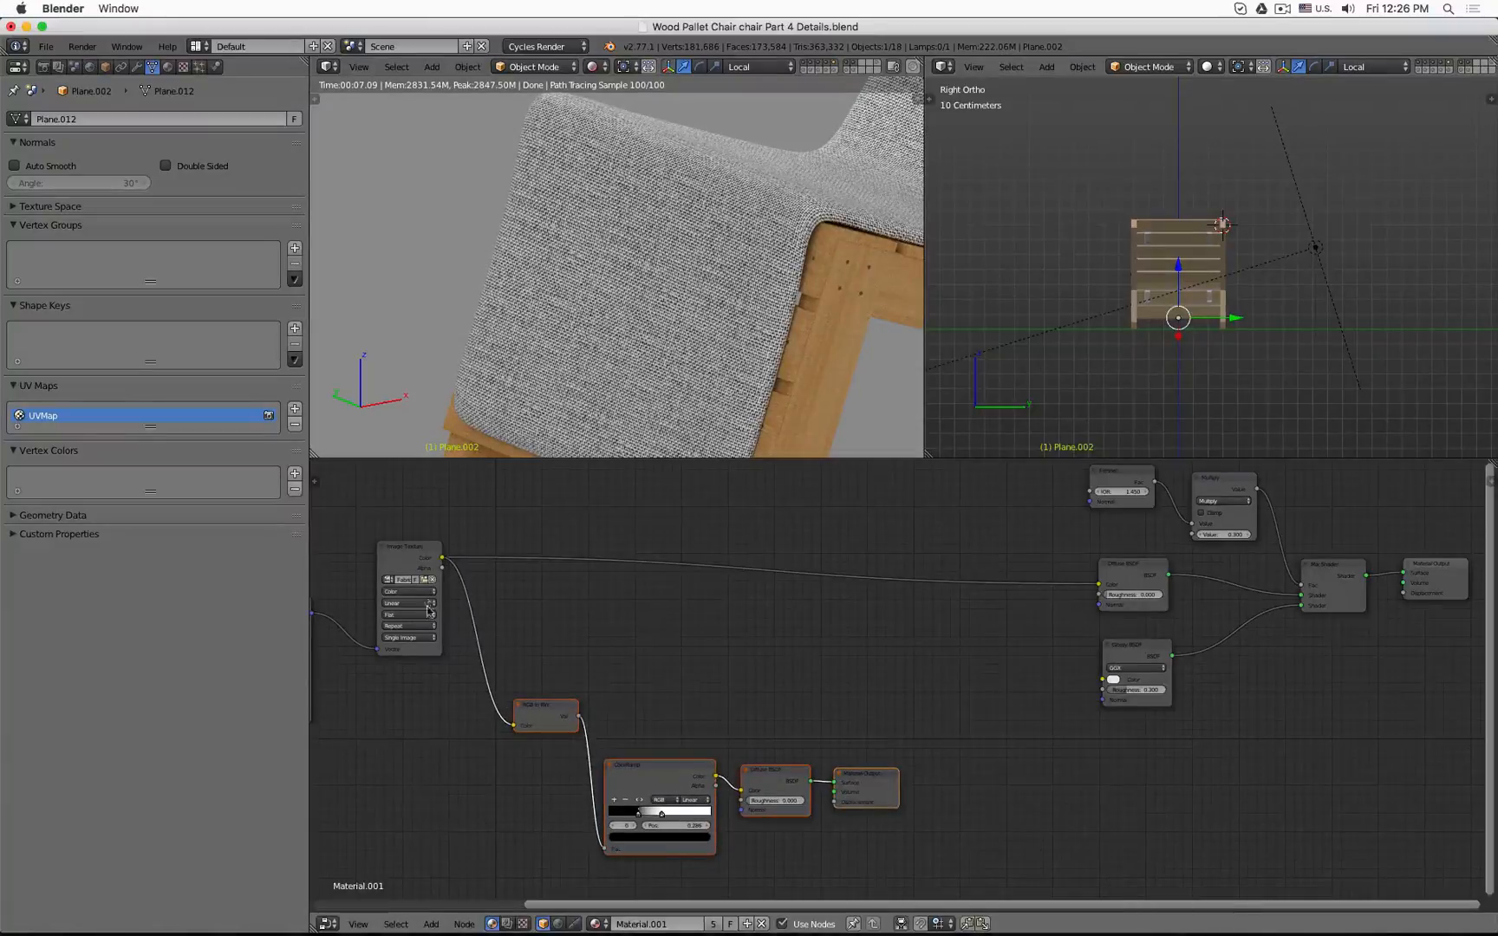
{"action": "left_click", "coordinate": [411, 560]}
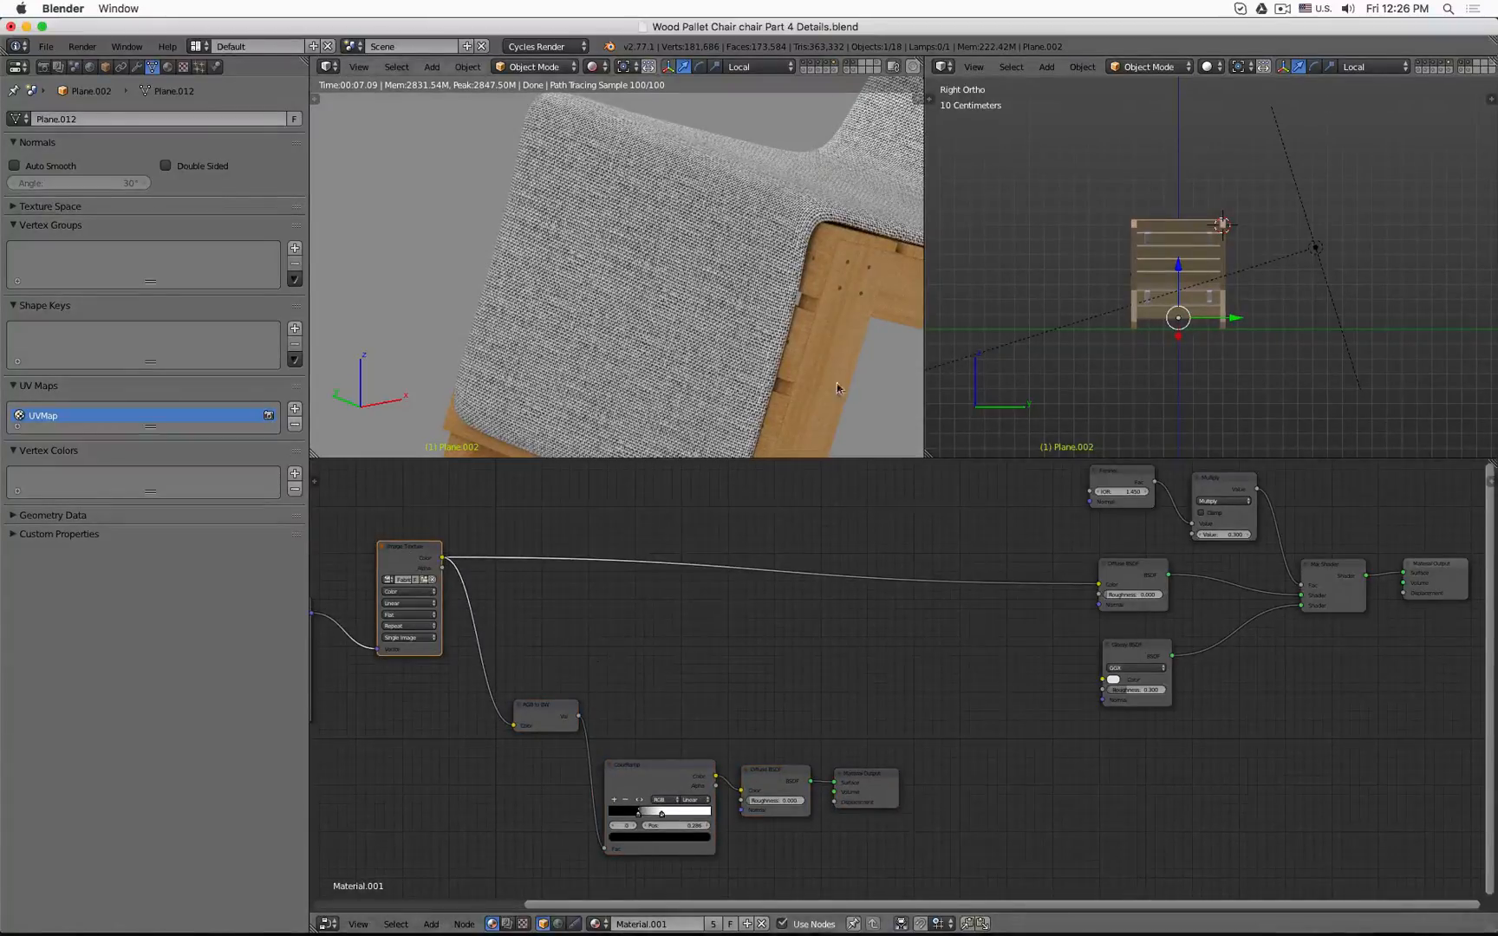
Add a Bump node in front of the shaders and connect the ColorRamp's Color output to its Height input.
{"action": "key", "text": "shift+a"}
{"action": "mouse_move", "coordinate": [923, 689]}
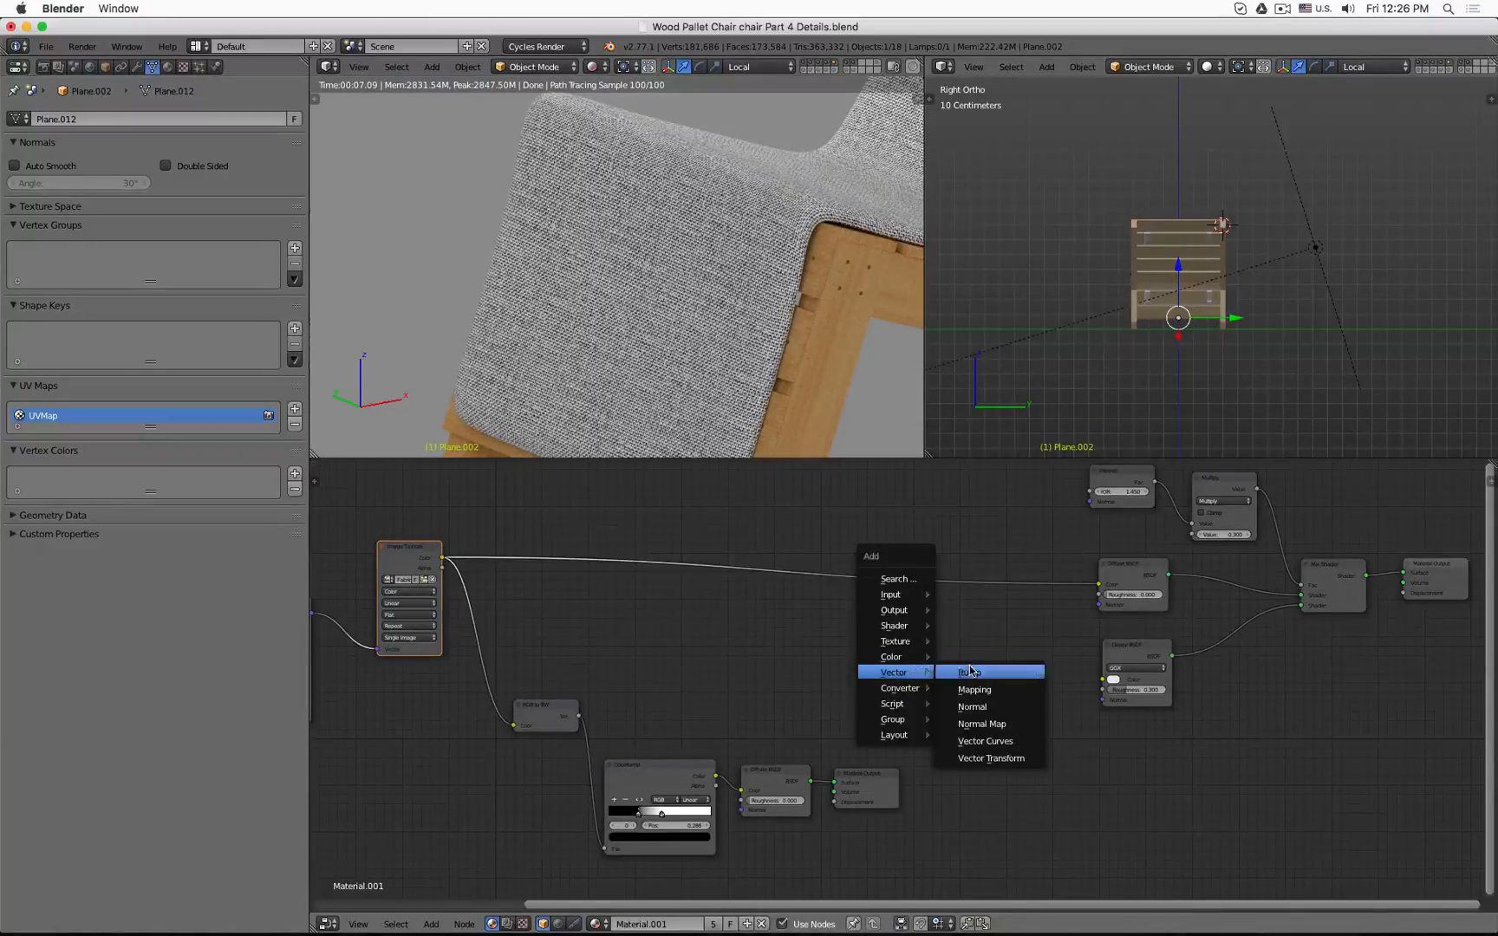
{"action": "left_click", "coordinate": [964, 672]}
{"action": "left_click", "coordinate": [936, 644]}
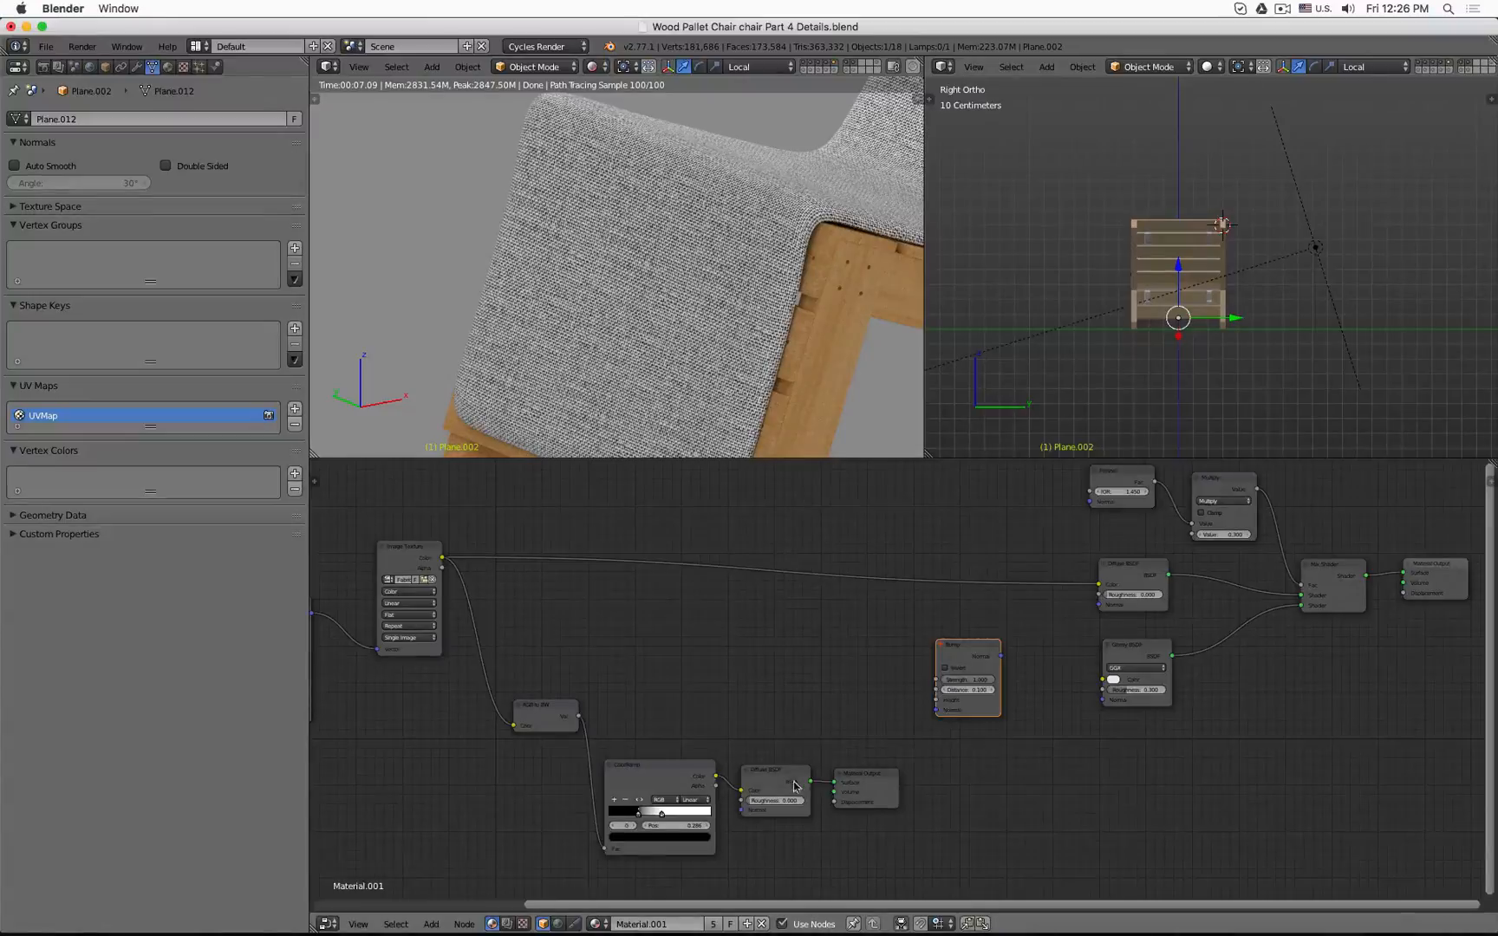
{"action": "left_click_drag", "start_coordinate": [715, 776], "coordinate": [936, 702]}
With the main Material Output active, link the Bump's Normal to the main Diffuse BSDF and cut its image colour link.
{"action": "left_click", "coordinate": [1442, 574]}
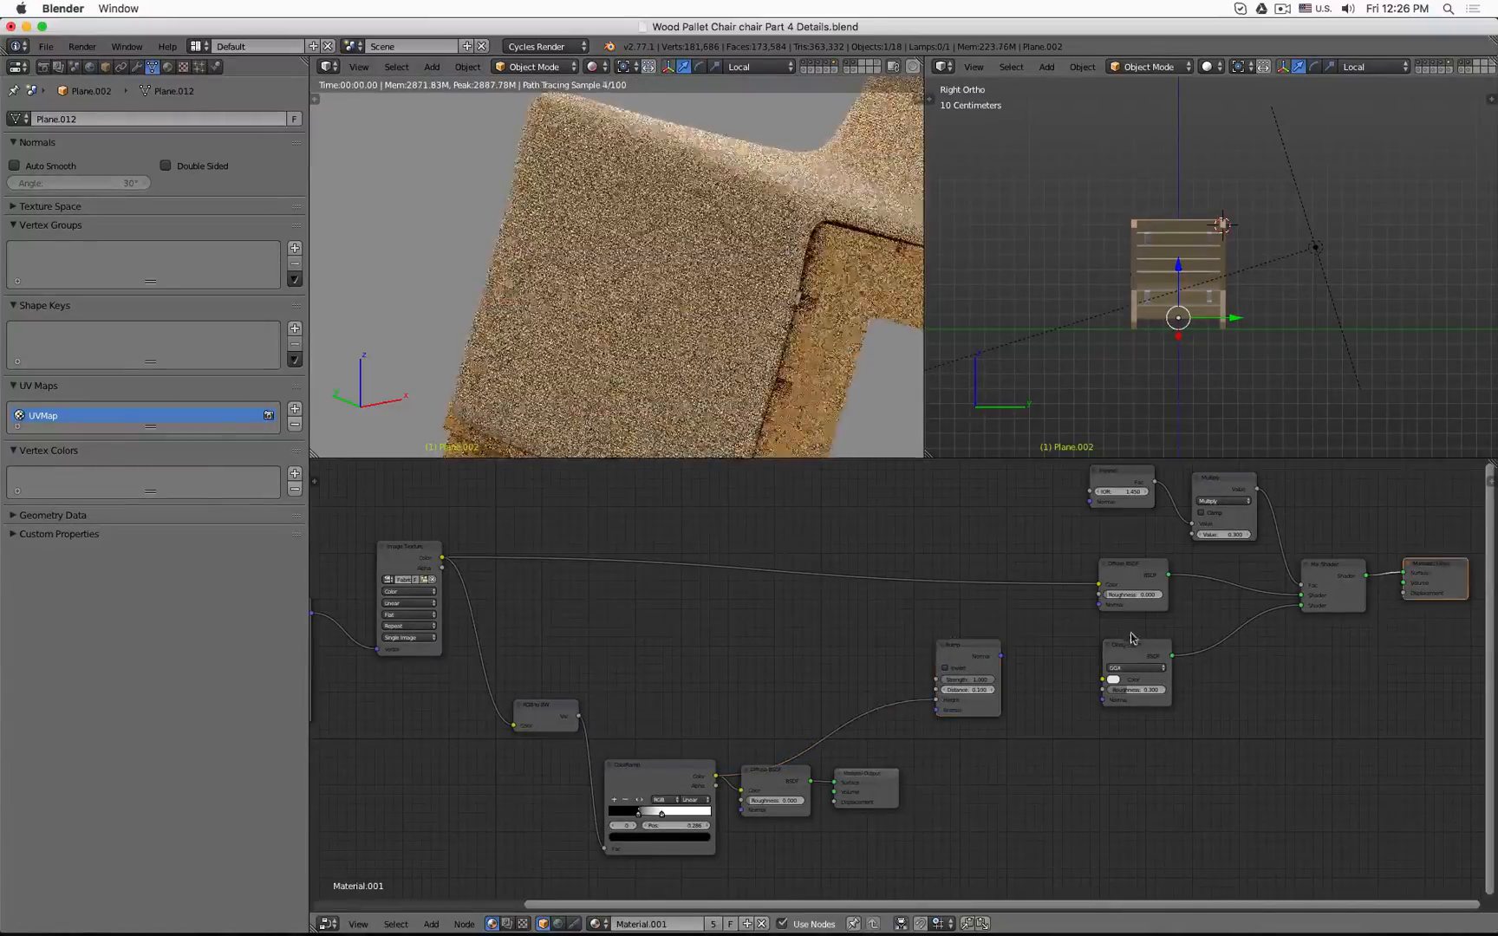
{"action": "left_click_drag", "start_coordinate": [1002, 656], "coordinate": [1101, 605]}
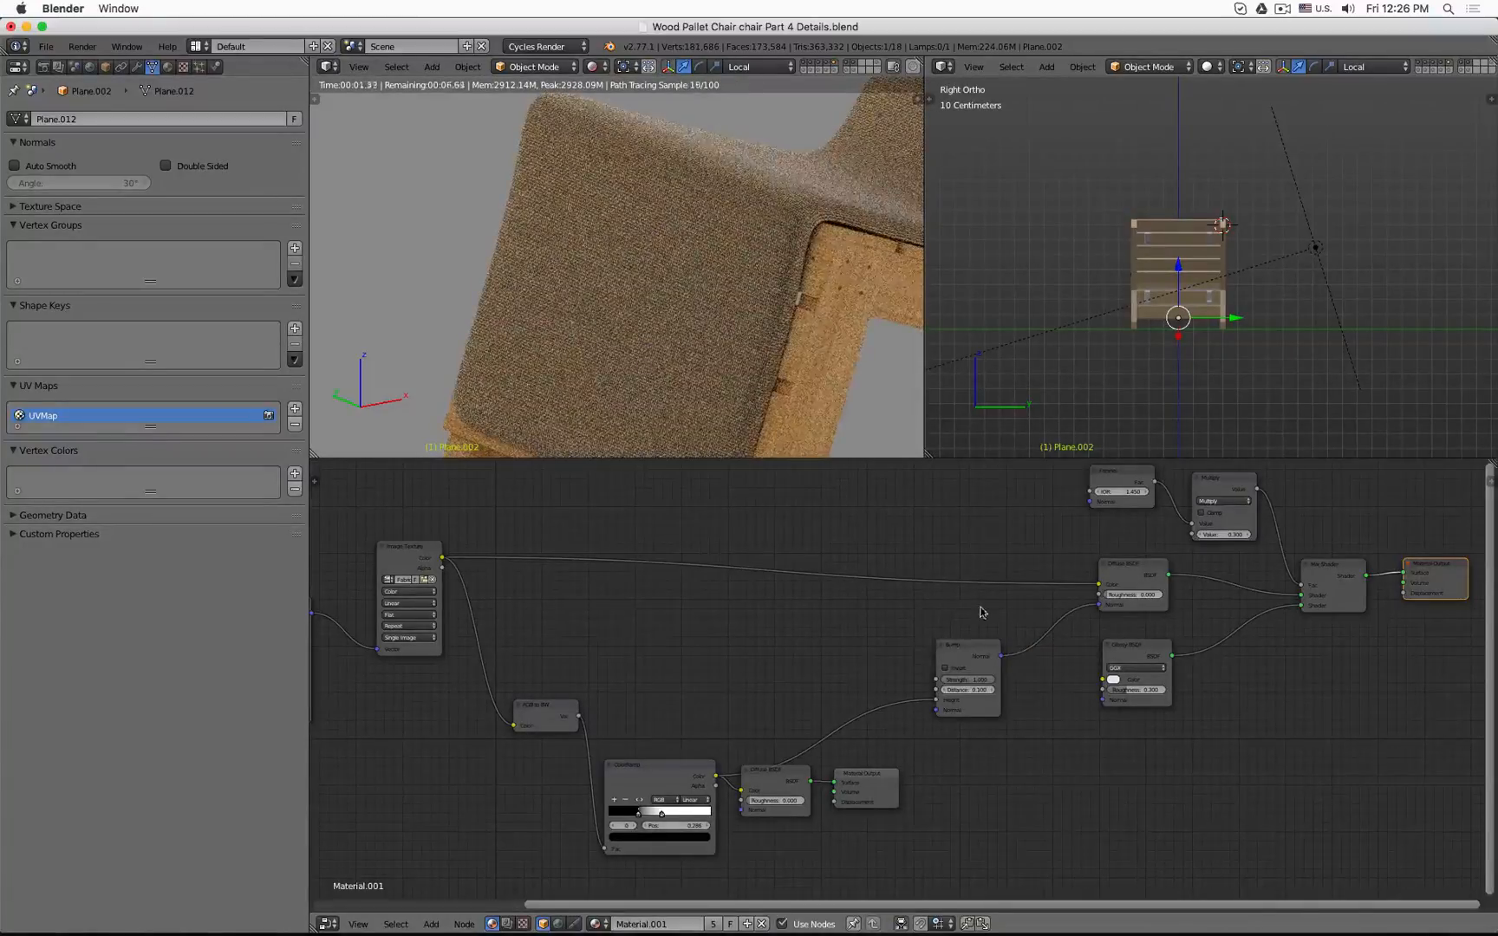
{"action": "left_click_drag", "start_coordinate": [1001, 569], "coordinate": [803, 685], "text": "ctrl"}
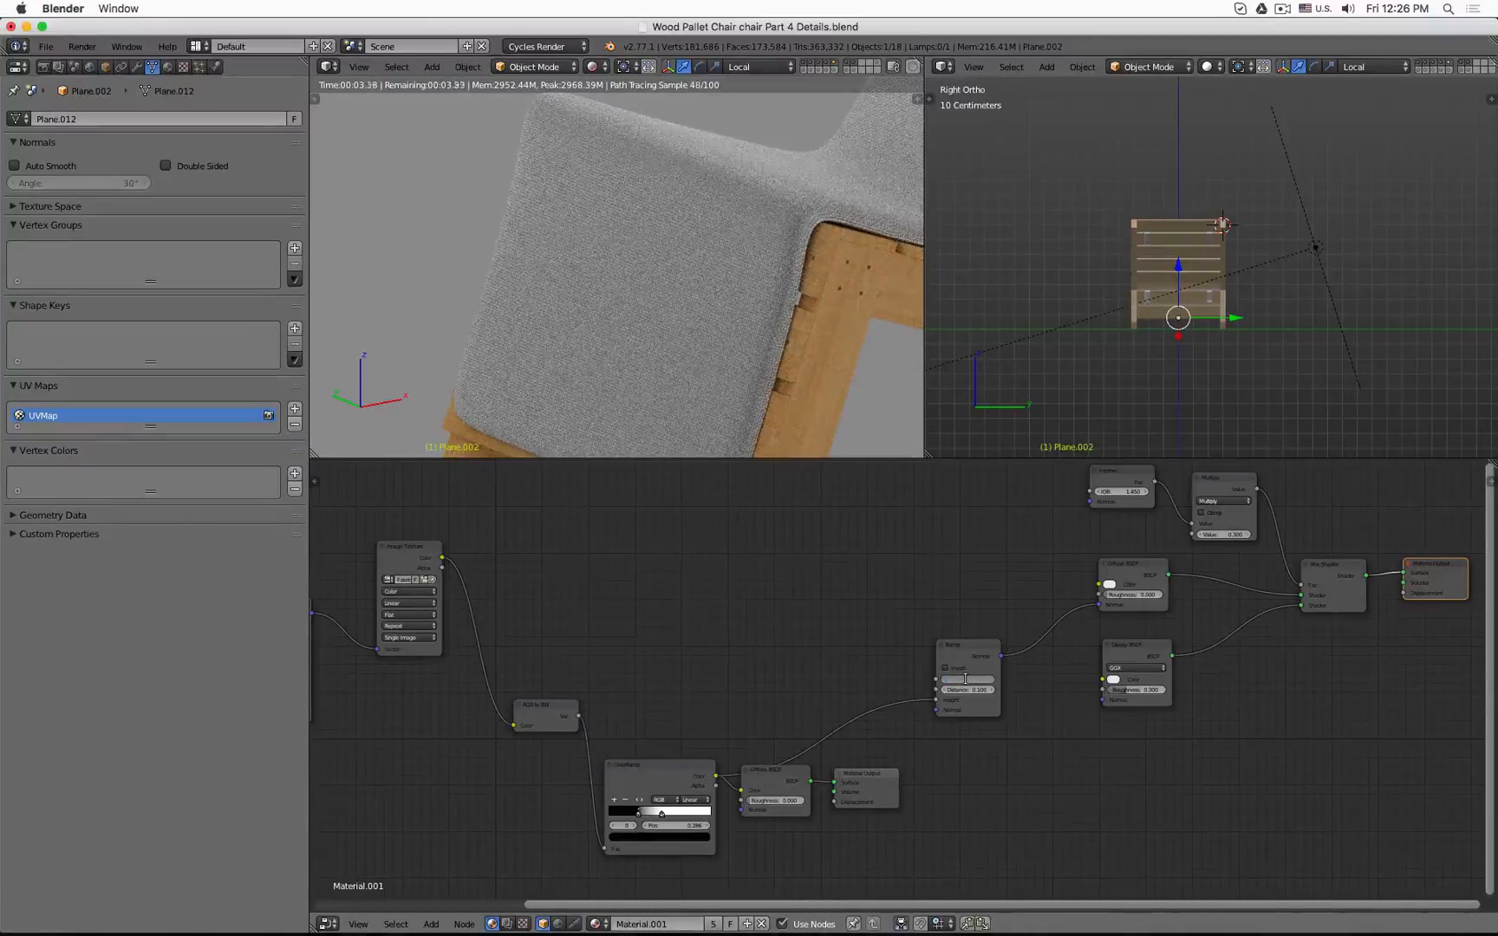
Try a Bump strength of 0.2 and settle on 0.5.
{"action": "key", "text": "Return"}
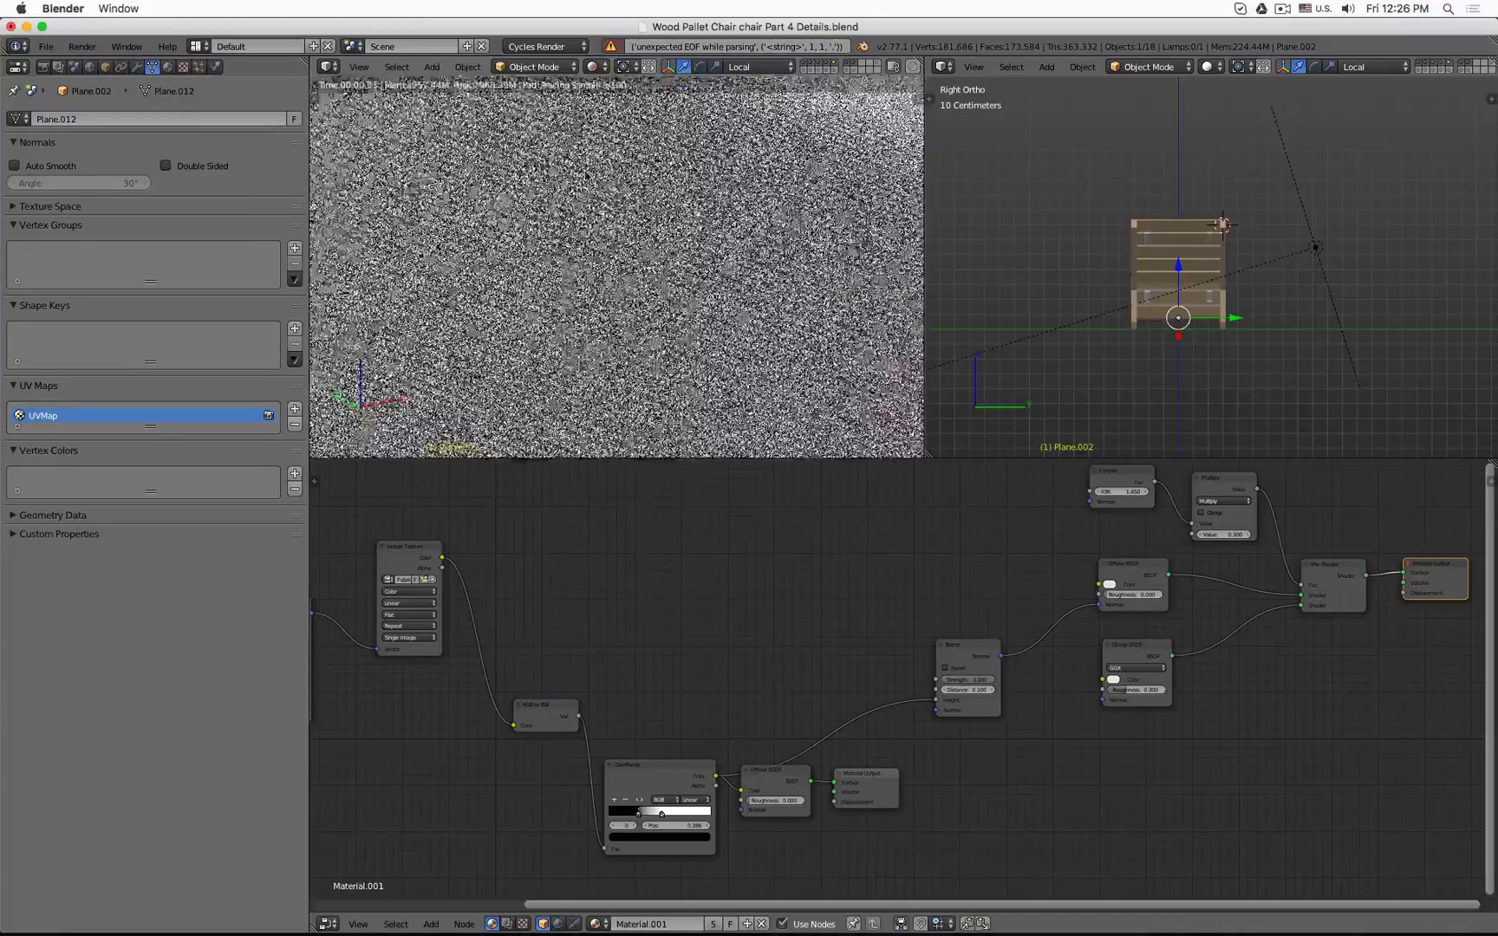
{"action": "left_click", "coordinate": [967, 679]}
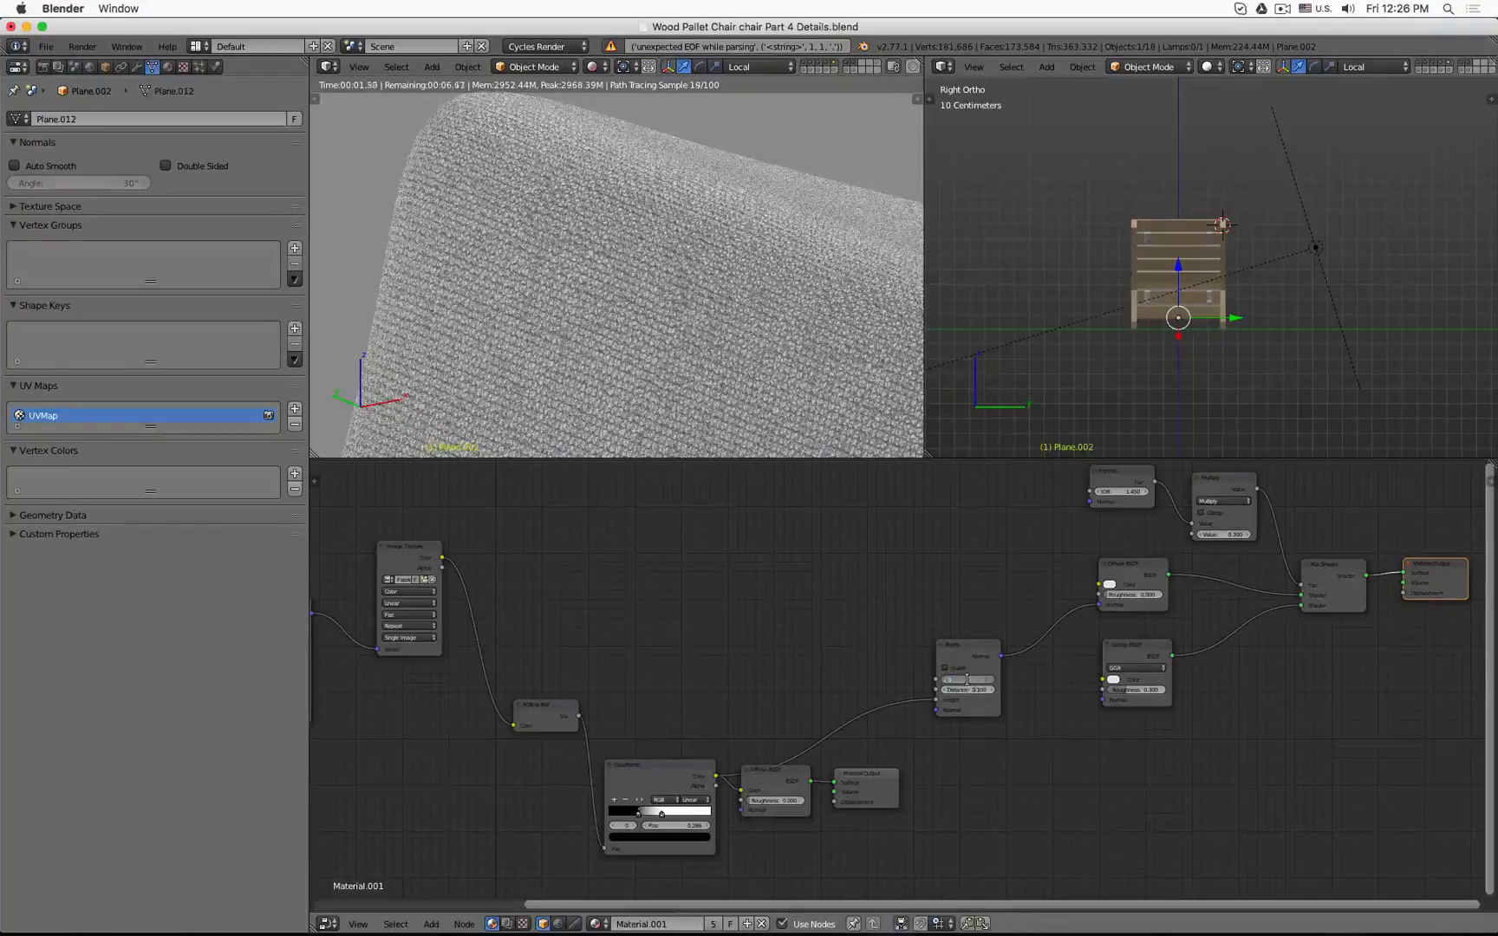
{"action": "type", "text": "0.2"}
{"action": "key", "text": "Return"}
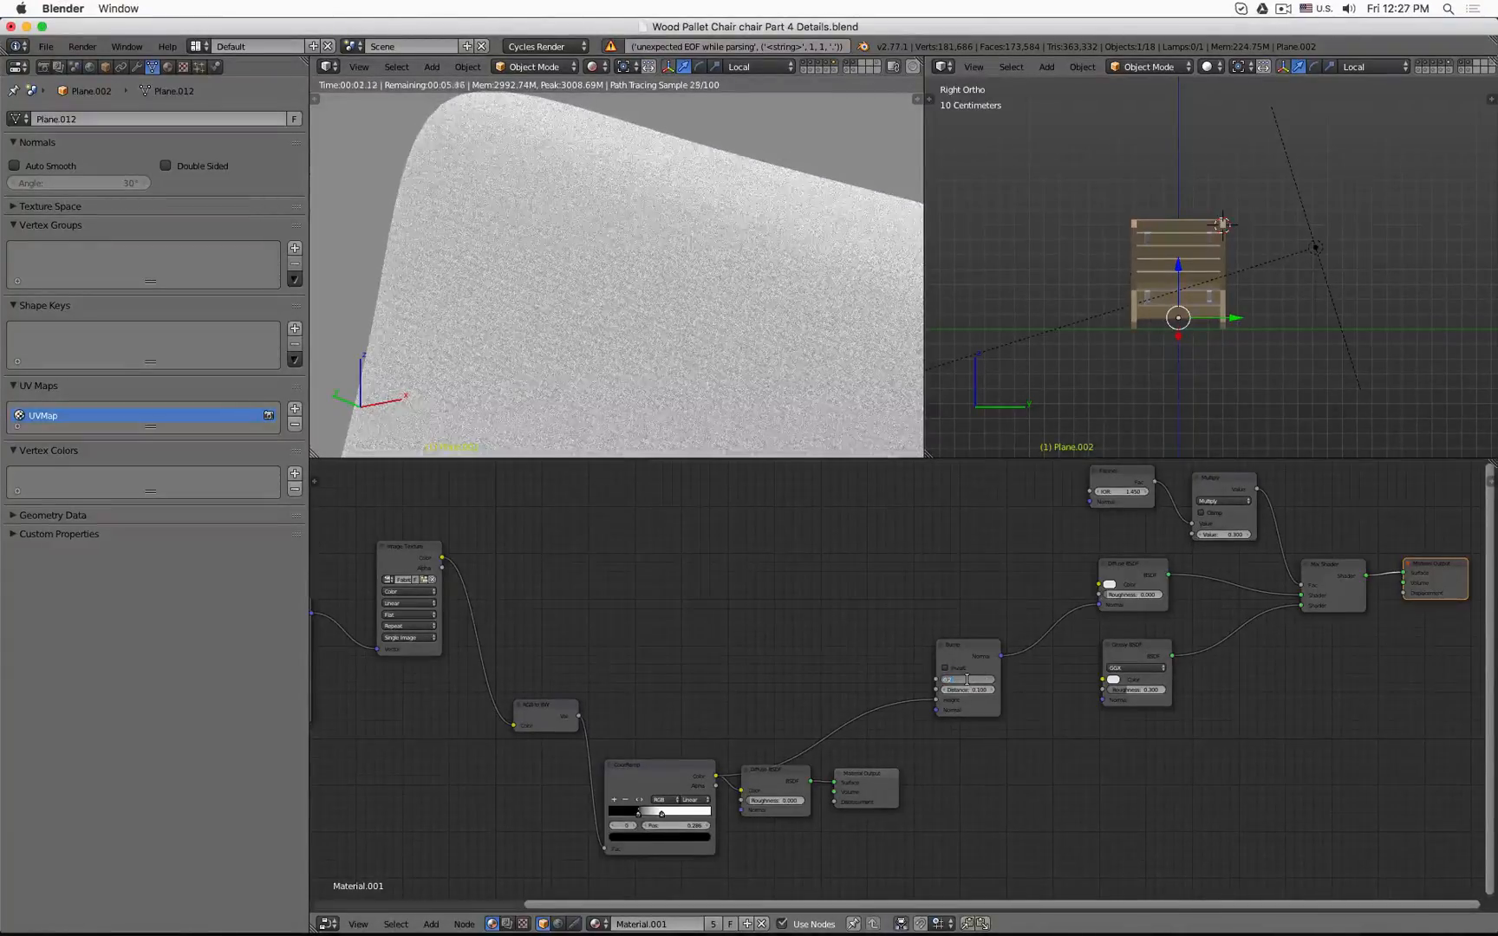
{"action": "type", "text": "0.5"}
{"action": "key", "text": "Return"}
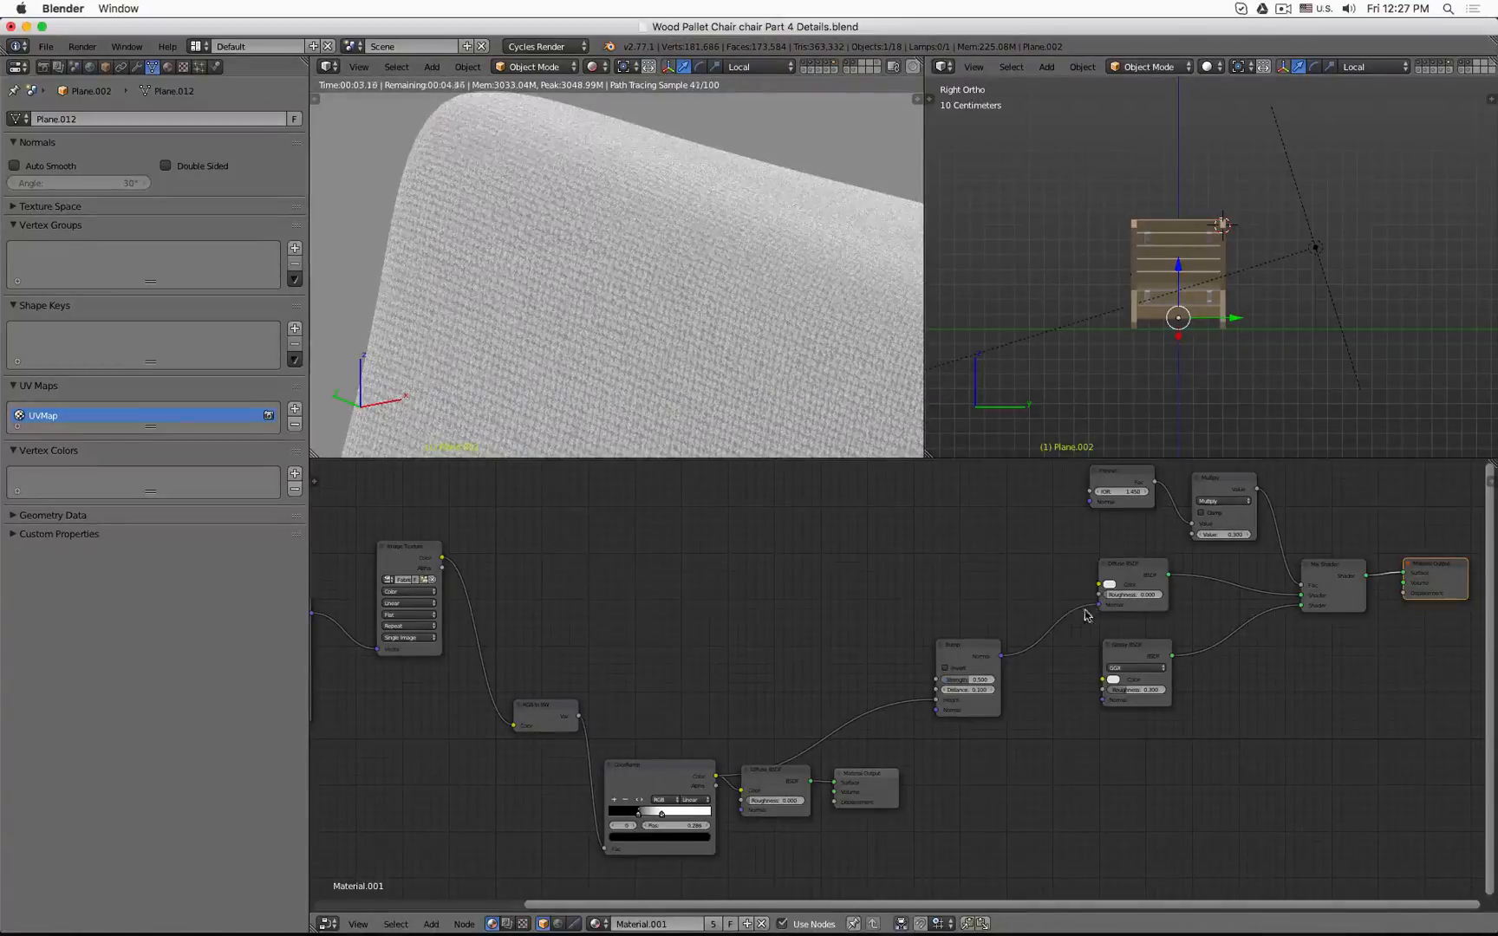
Reconnect the Image Texture's Color and the Bump's Normal to the main Diffuse BSDF, and test its roughness.
{"action": "mouse_move", "coordinate": [1098, 605]}
{"action": "left_mouse_down"}
{"action": "mouse_move", "coordinate": [1063, 634]}
{"action": "mouse_move", "coordinate": [1046, 629]}
{"action": "mouse_move", "coordinate": [1096, 609]}
{"action": "left_mouse_up"}
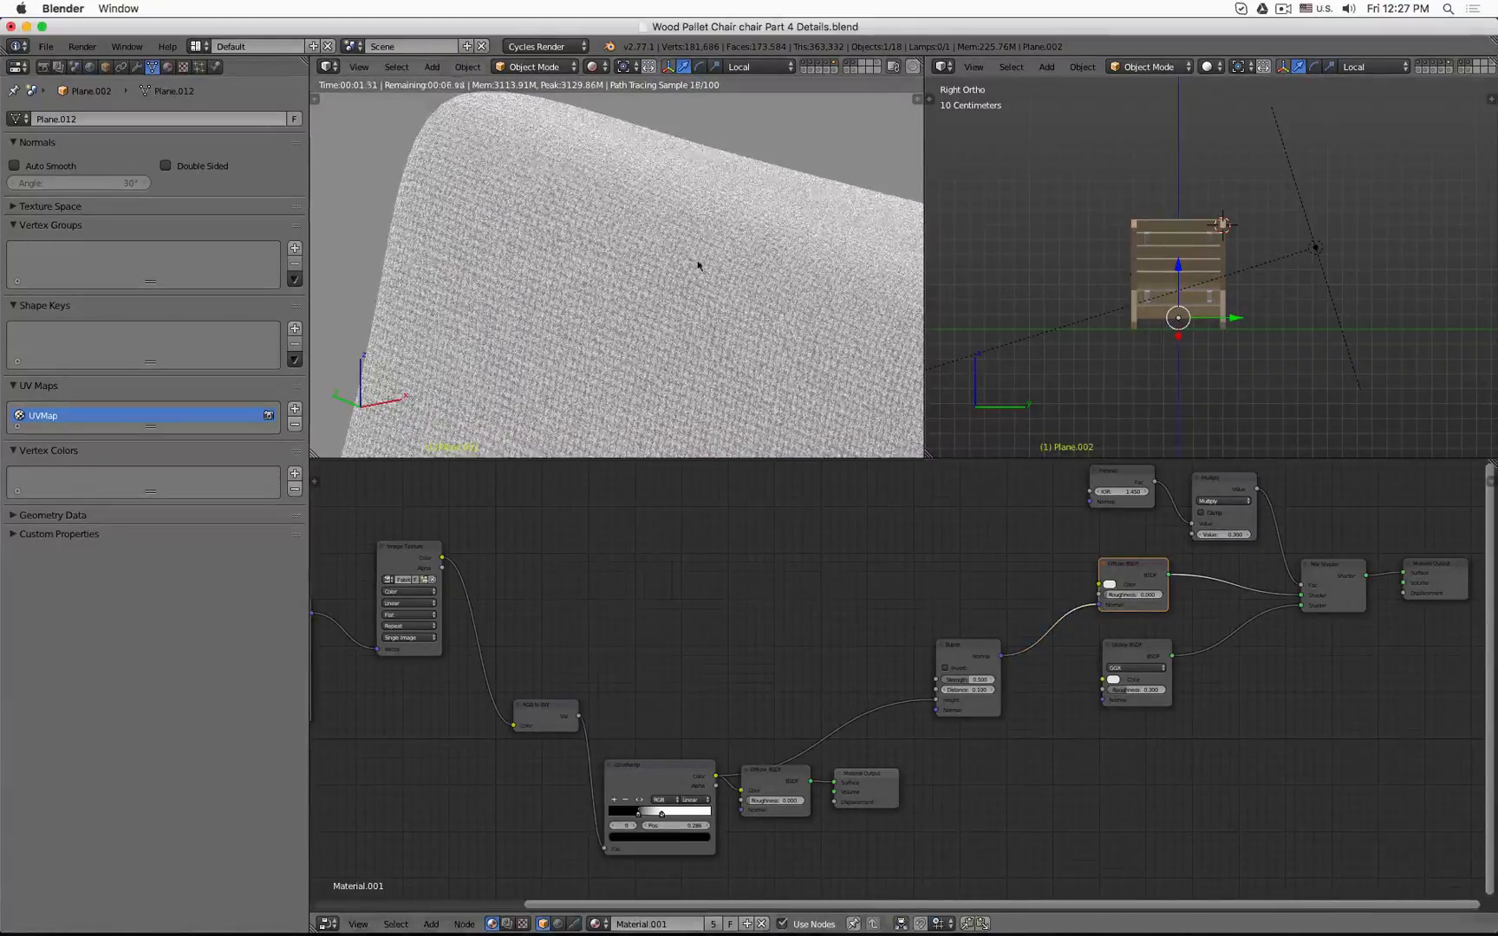
{"action": "mouse_move", "coordinate": [442, 558]}
{"action": "left_mouse_down"}
{"action": "mouse_move", "coordinate": [987, 566]}
{"action": "mouse_move", "coordinate": [1110, 587]}
{"action": "mouse_move", "coordinate": [1073, 699]}
{"action": "left_mouse_up"}
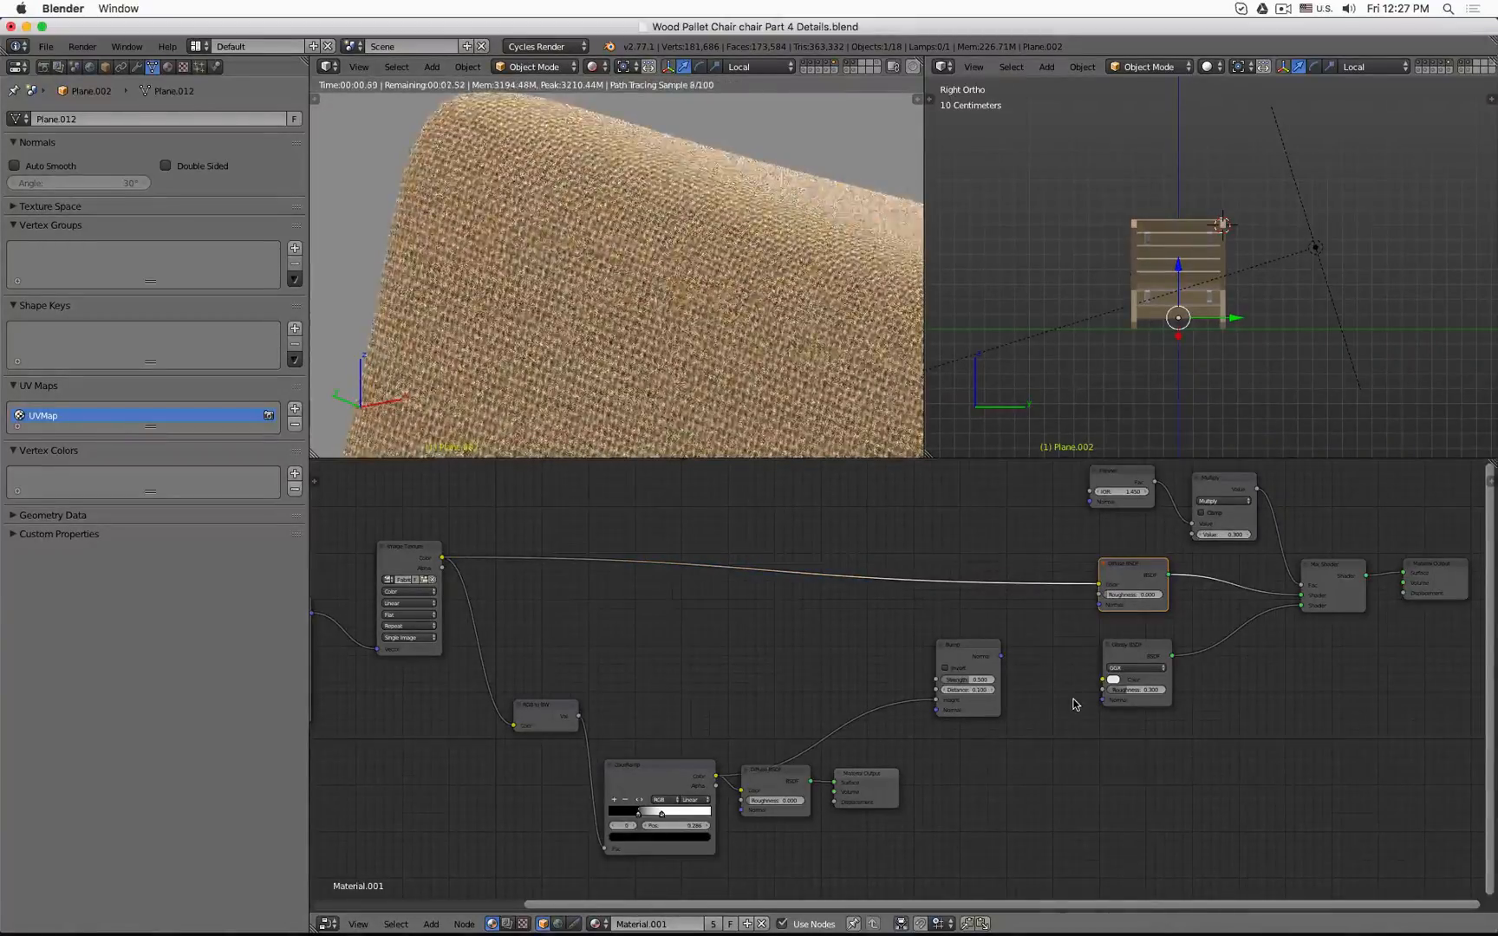
{"action": "left_click_drag", "start_coordinate": [1000, 657], "coordinate": [1099, 609]}
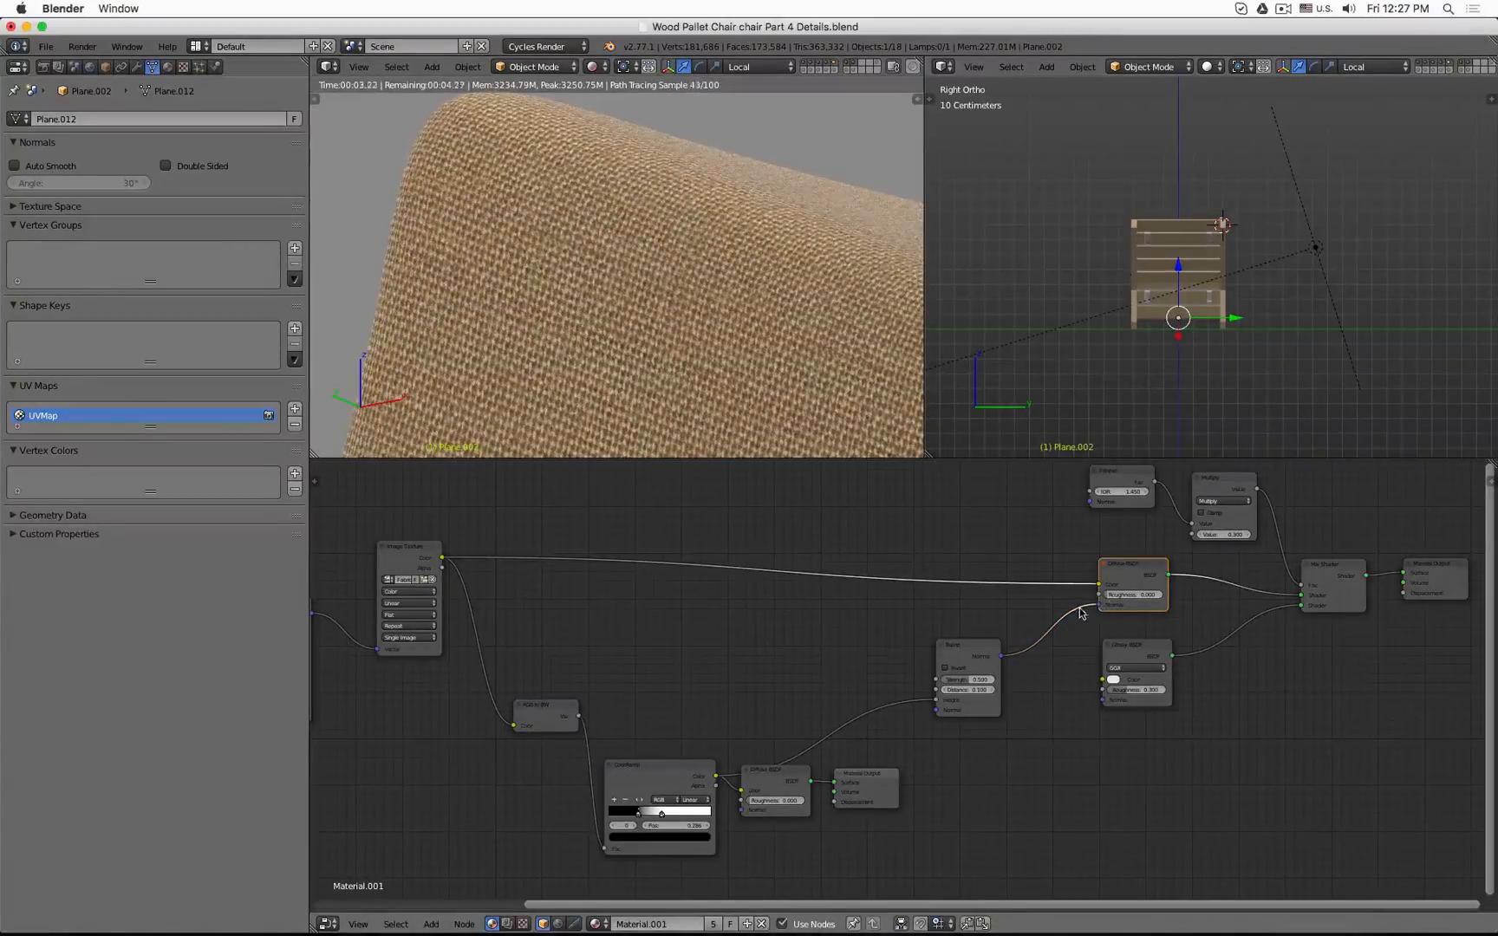
{"action": "mouse_move", "coordinate": [1125, 595]}
{"action": "left_mouse_down"}
{"action": "mouse_move", "coordinate": [1167, 595]}
{"action": "mouse_move", "coordinate": [1103, 595]}
{"action": "left_mouse_up"}
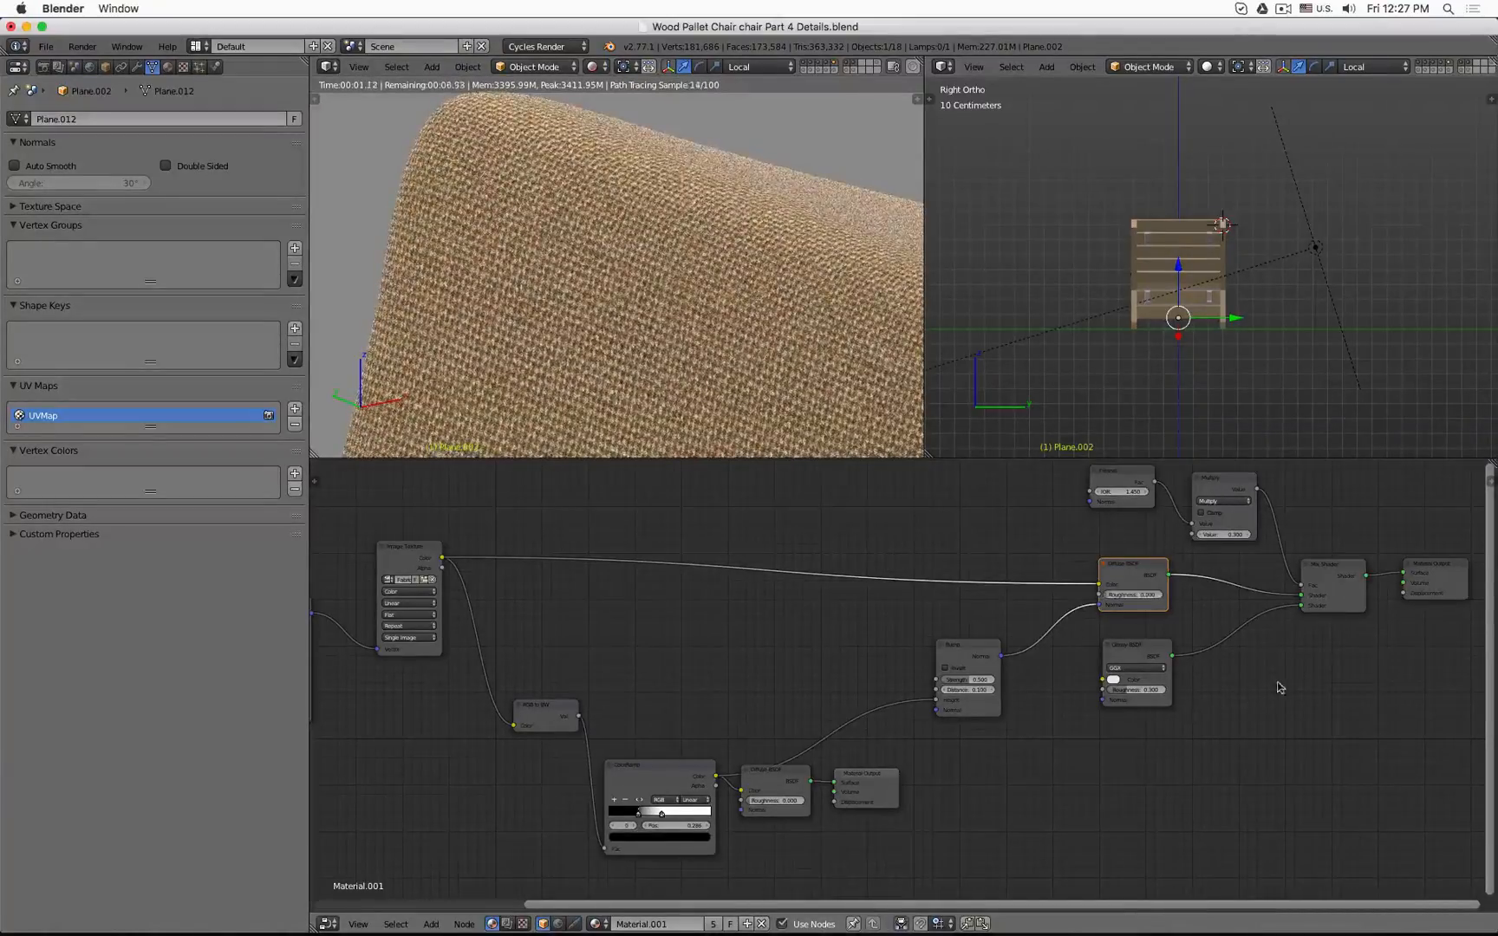
Unlink the Multiply node from the Mix Shader and set the Mix Shader's Fac to 0.5 to preview stronger reflections.
{"action": "middle_click_drag", "start_coordinate": [1281, 688], "coordinate": [996, 684]}
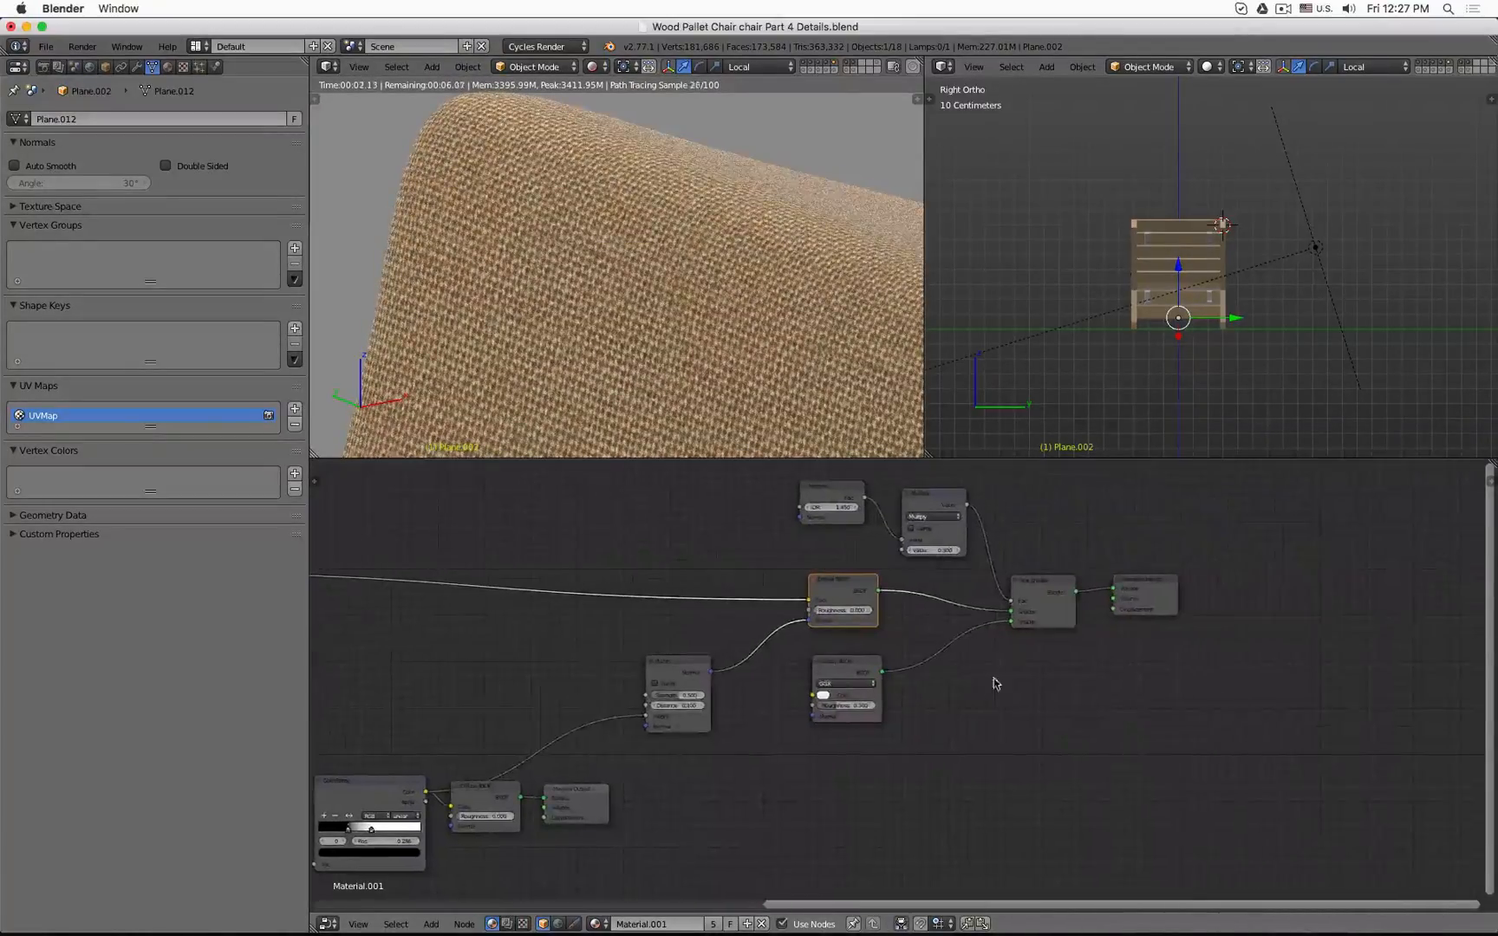
{"action": "left_click", "coordinate": [1138, 600]}
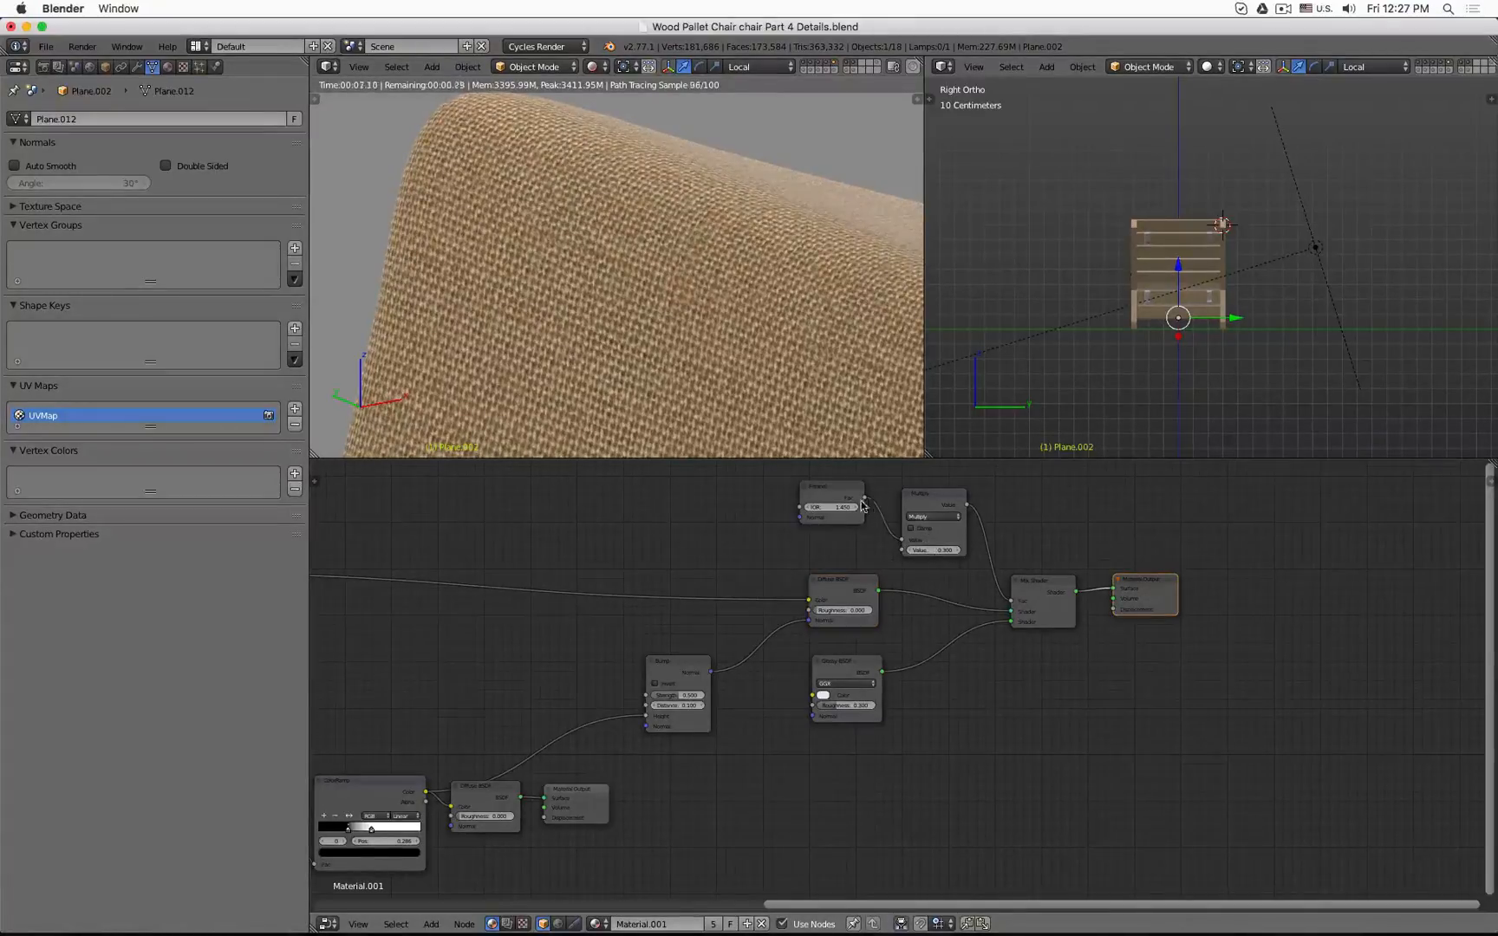
{"action": "right_click_drag", "start_coordinate": [1044, 520], "coordinate": [1040, 528], "text": "ctrl"}
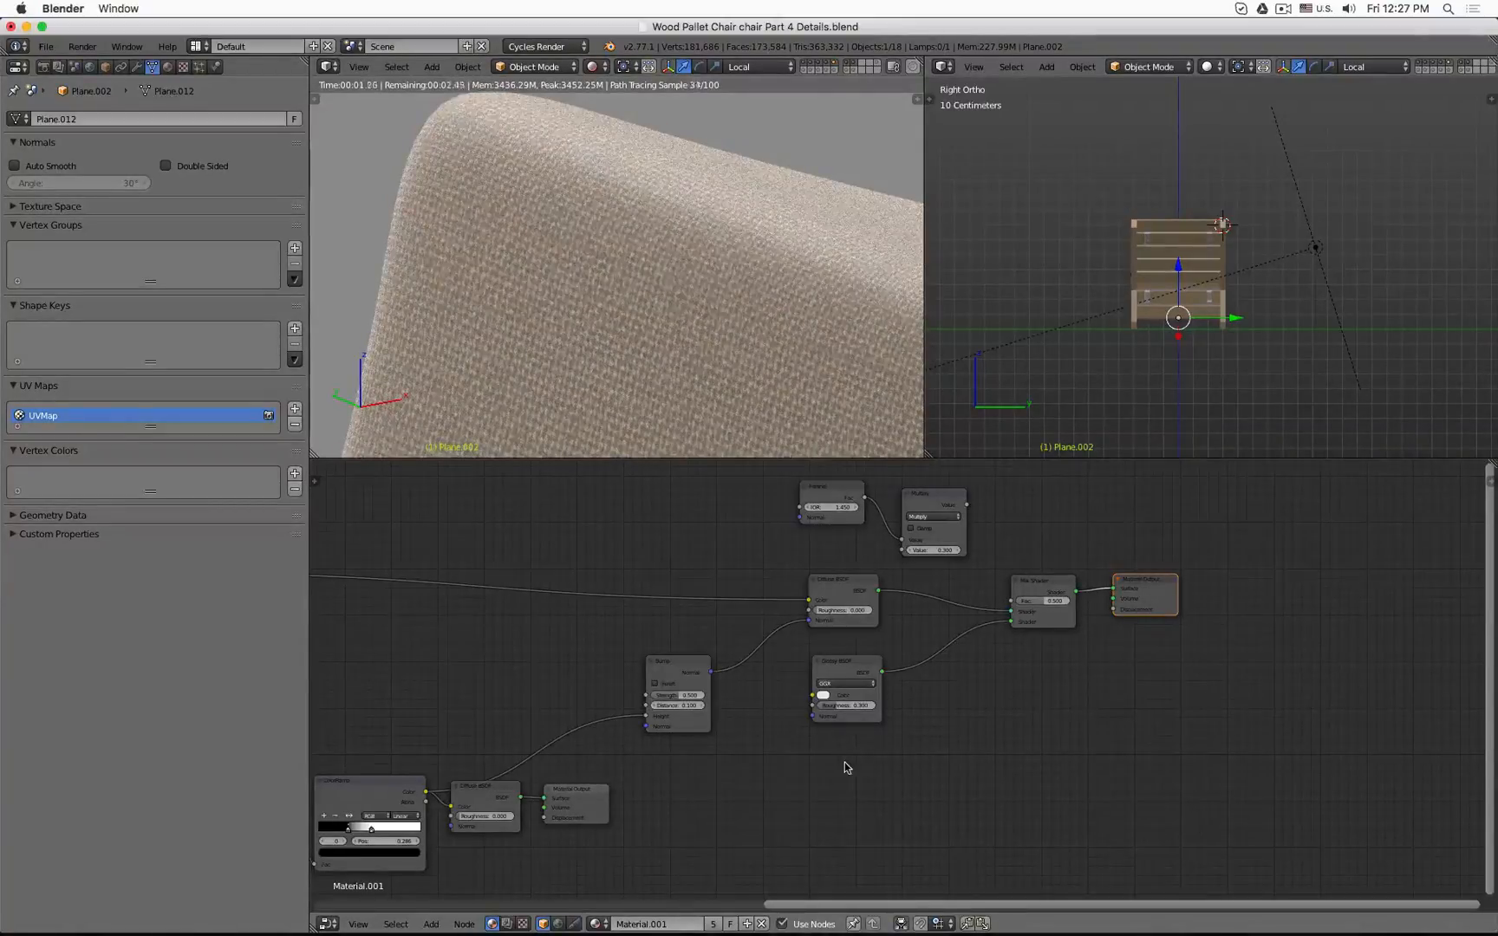
{"action": "left_click_drag", "start_coordinate": [1040, 601], "coordinate": [1071, 601]}
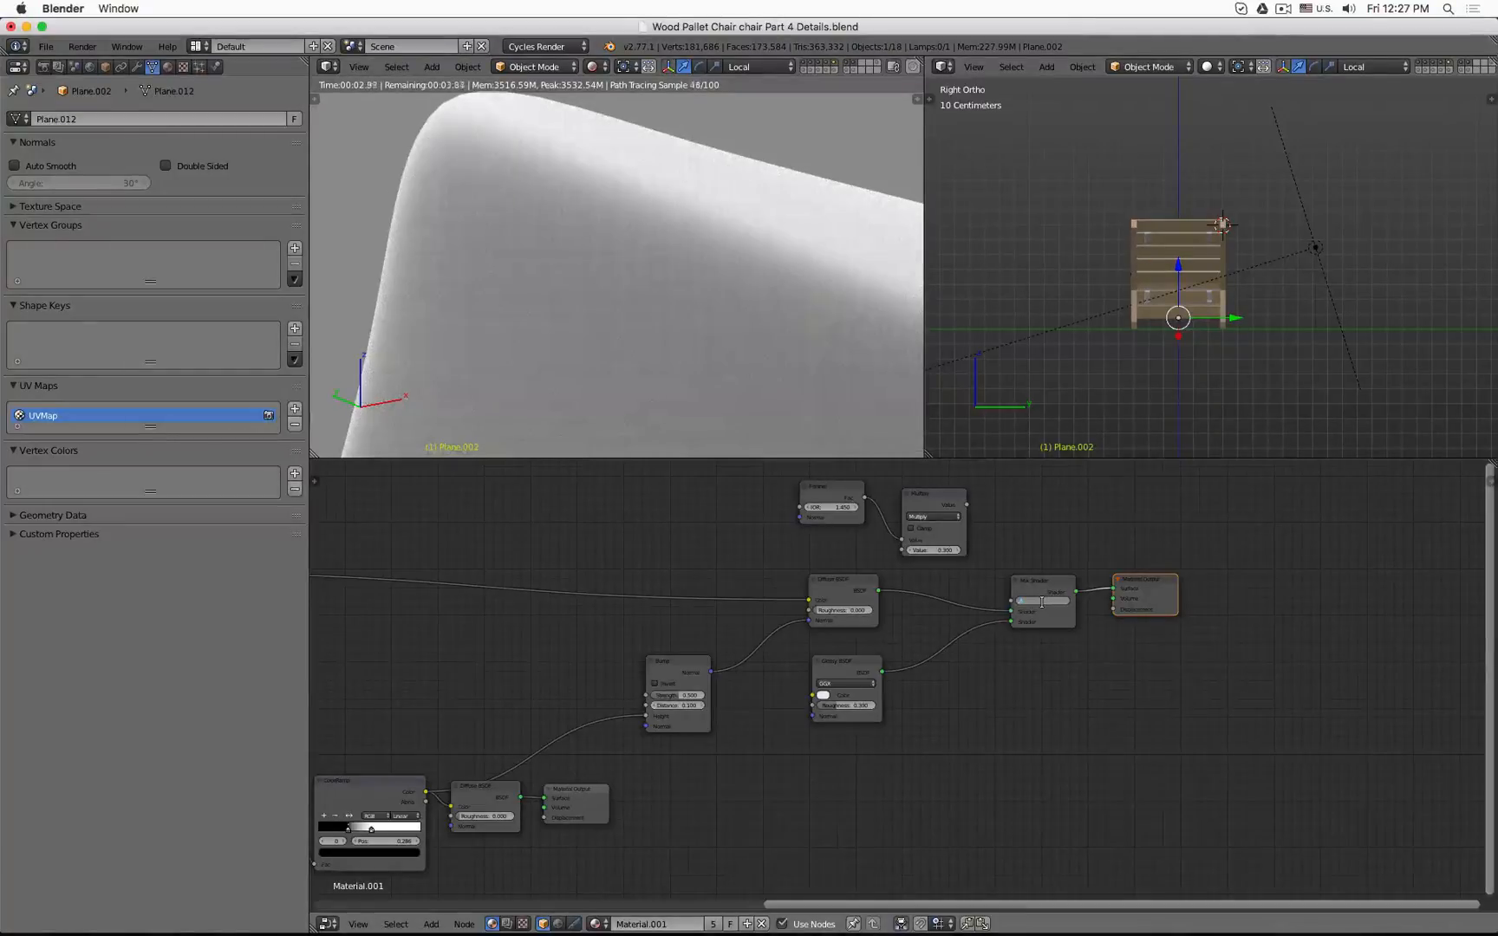
{"action": "type", "text": ".5"}
{"action": "key", "text": "Return"}
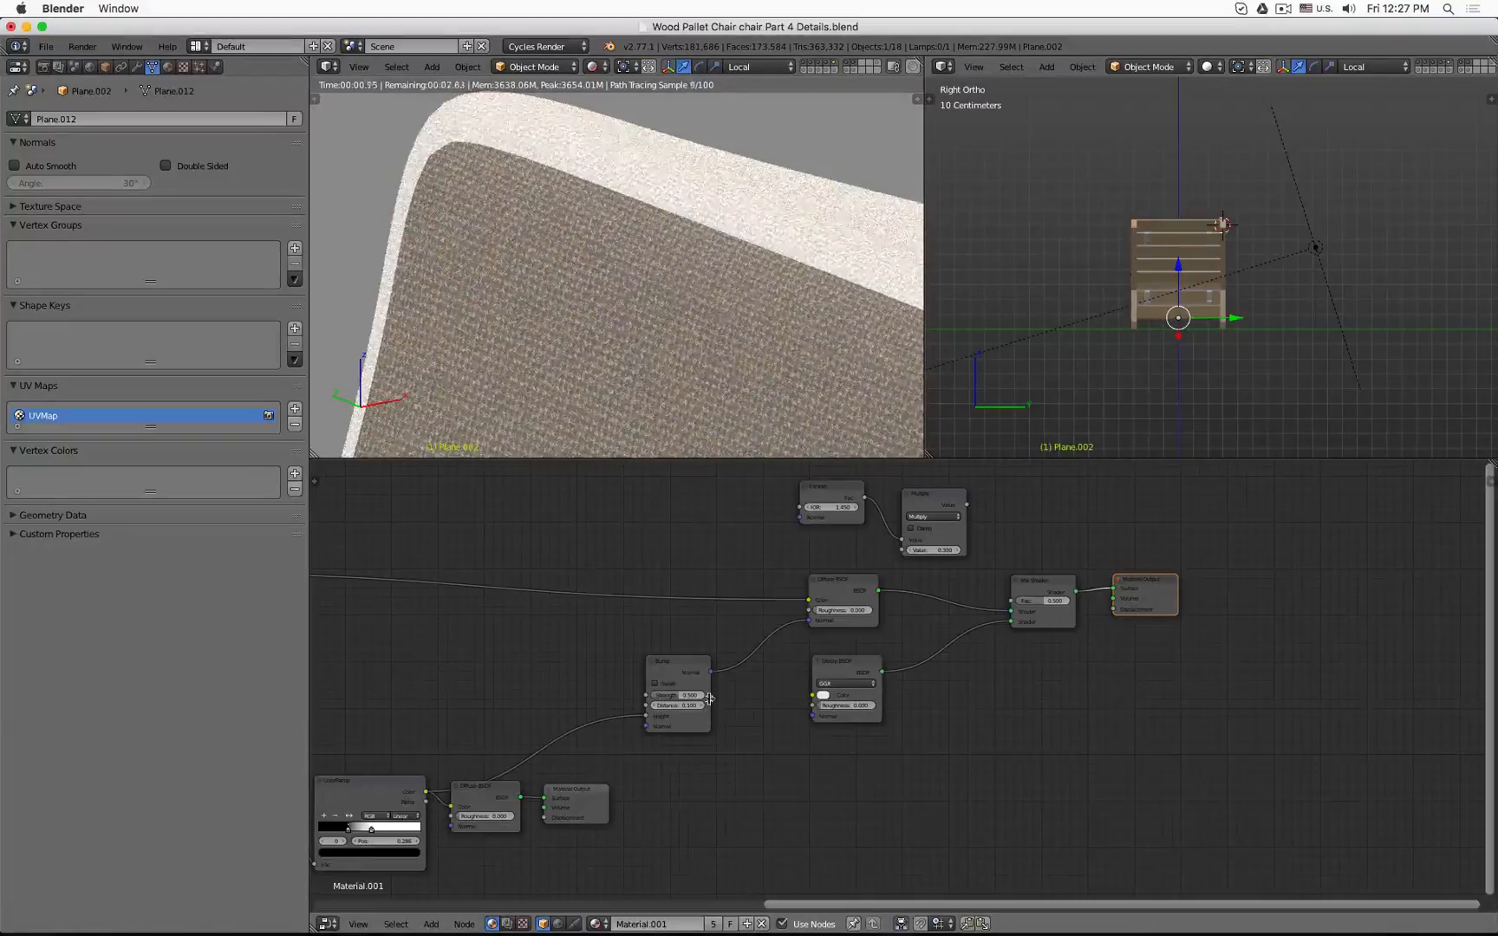
Connect the Bump's Normal output to the Glossy BSDF's Normal input and inspect the weave up close.
{"action": "left_click_drag", "start_coordinate": [711, 671], "coordinate": [812, 718]}
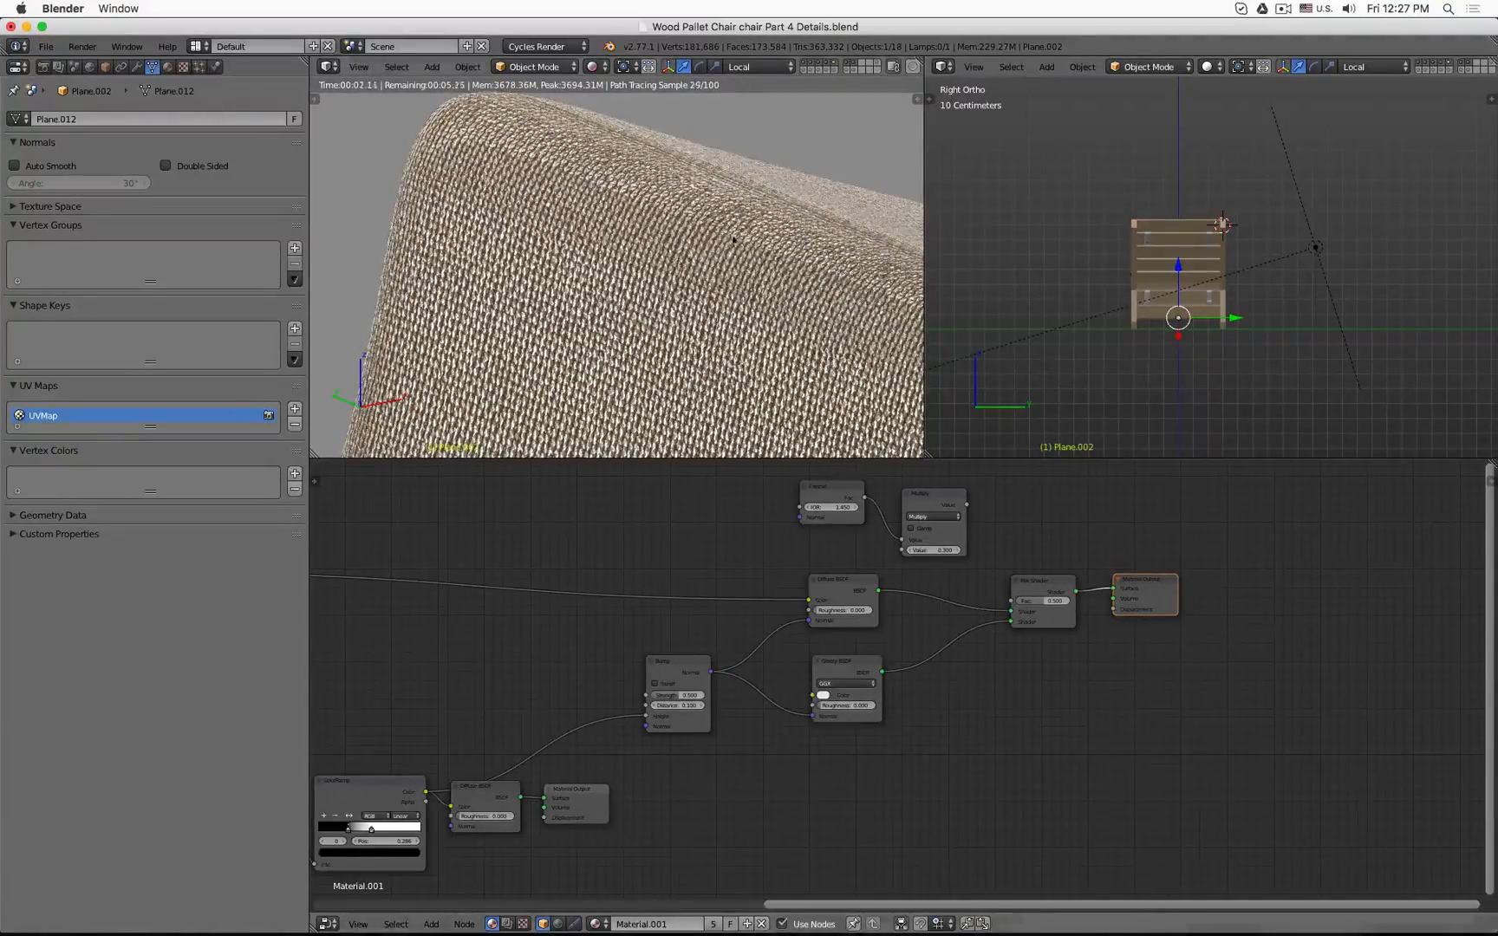
{"action": "scroll", "coordinate": [663, 183], "scroll_direction": "up", "scroll_amount": 3}
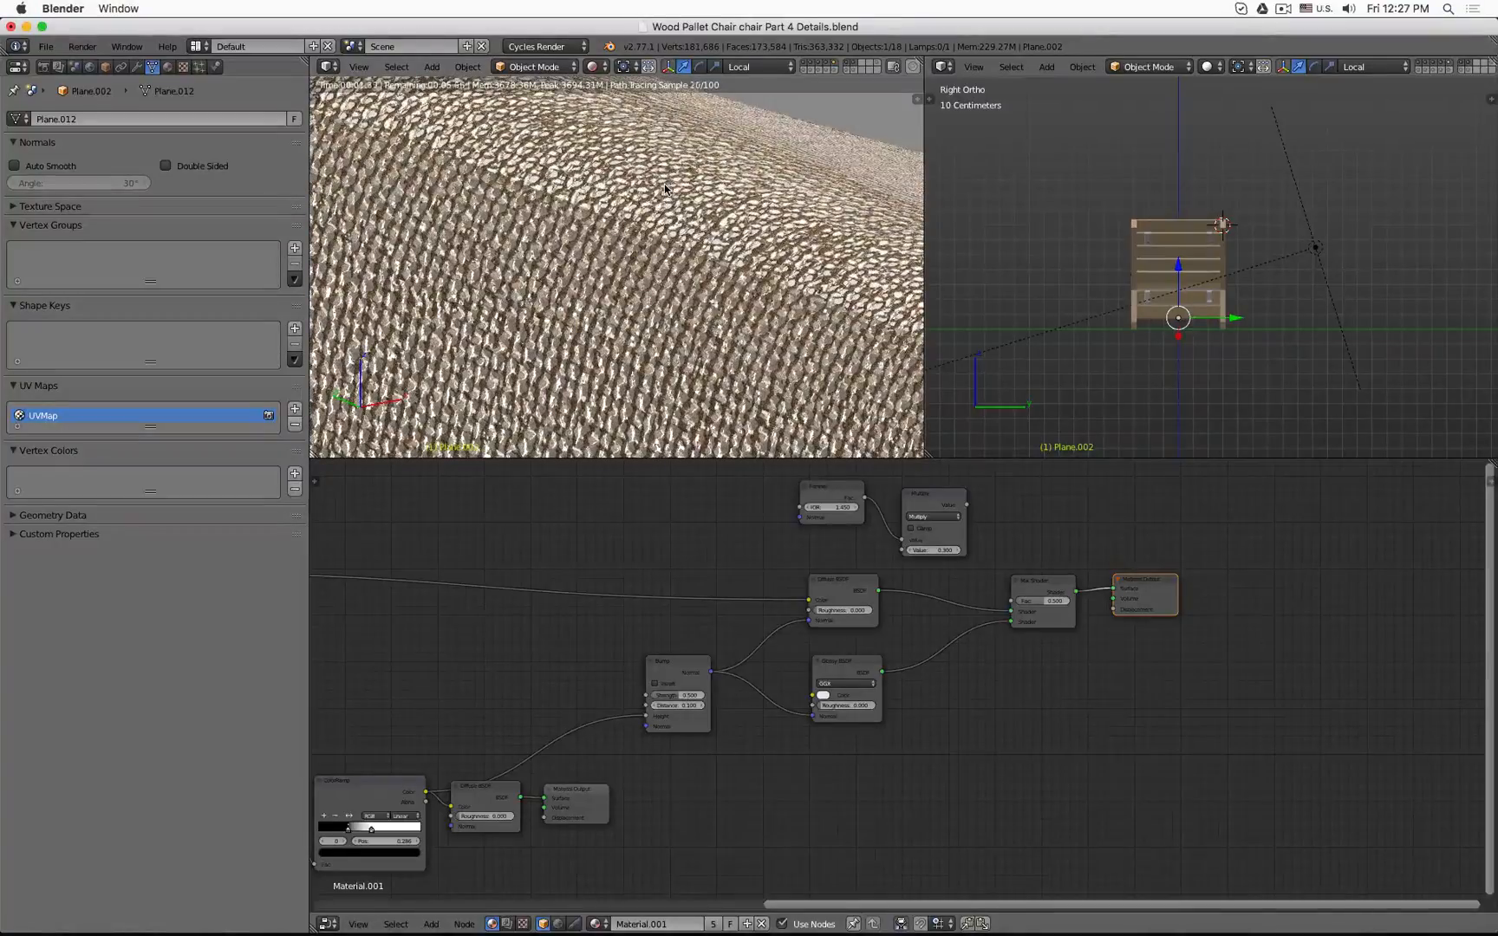
{"action": "scroll", "coordinate": [664, 184], "scroll_direction": "down", "scroll_amount": 3}
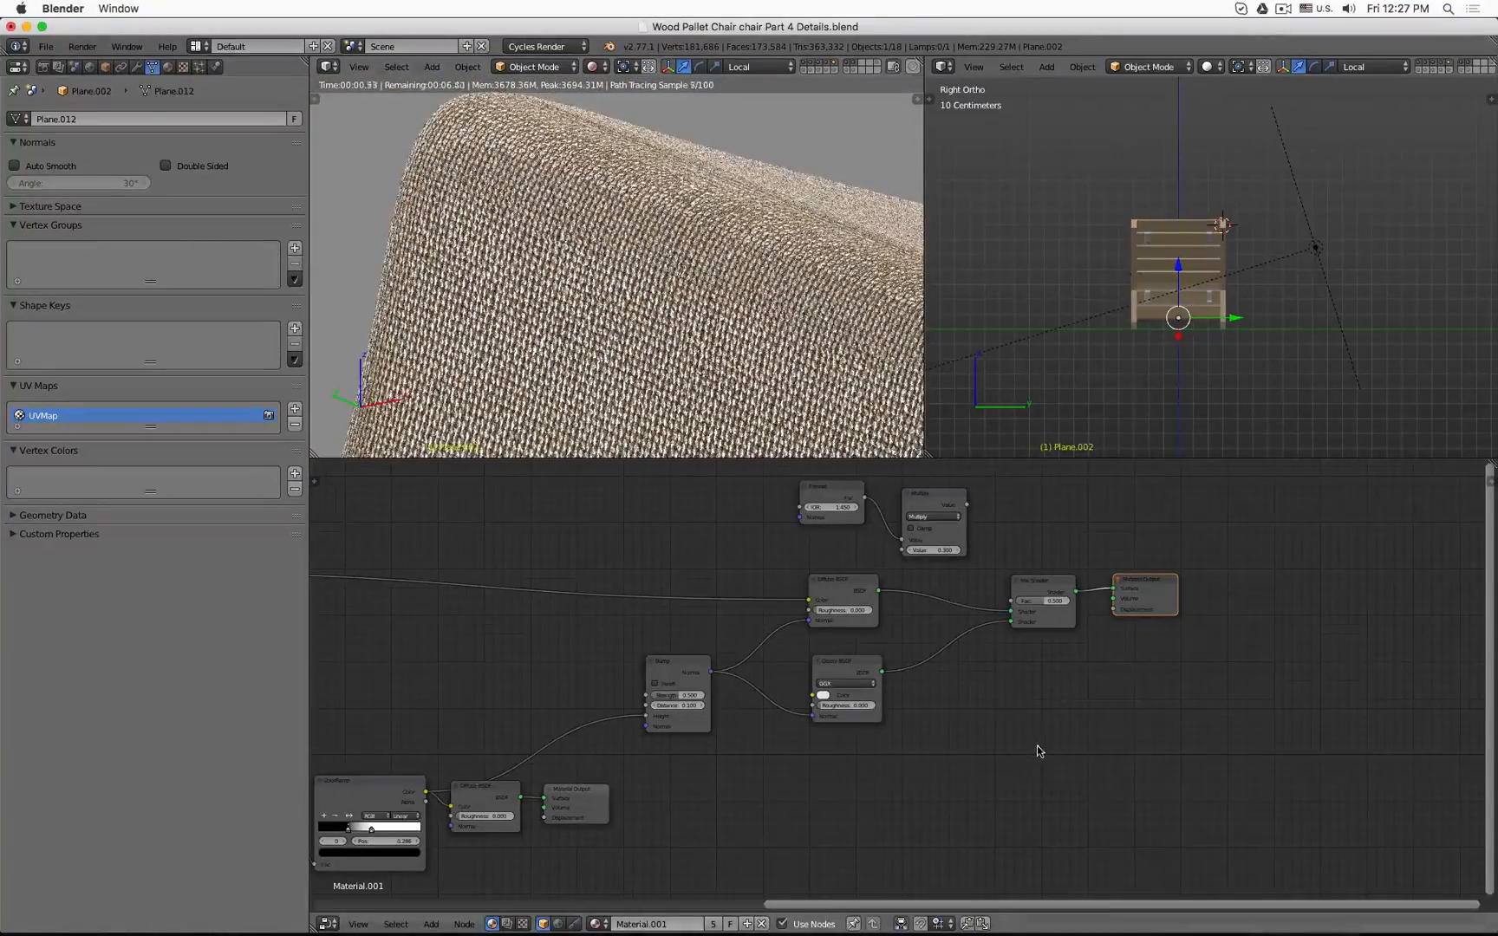
Set the Glossy BSDF's roughness to 0.4 and reconnect the Multiply node's Value to the Mix Shader's Fac.
{"action": "left_click", "coordinate": [843, 706]}
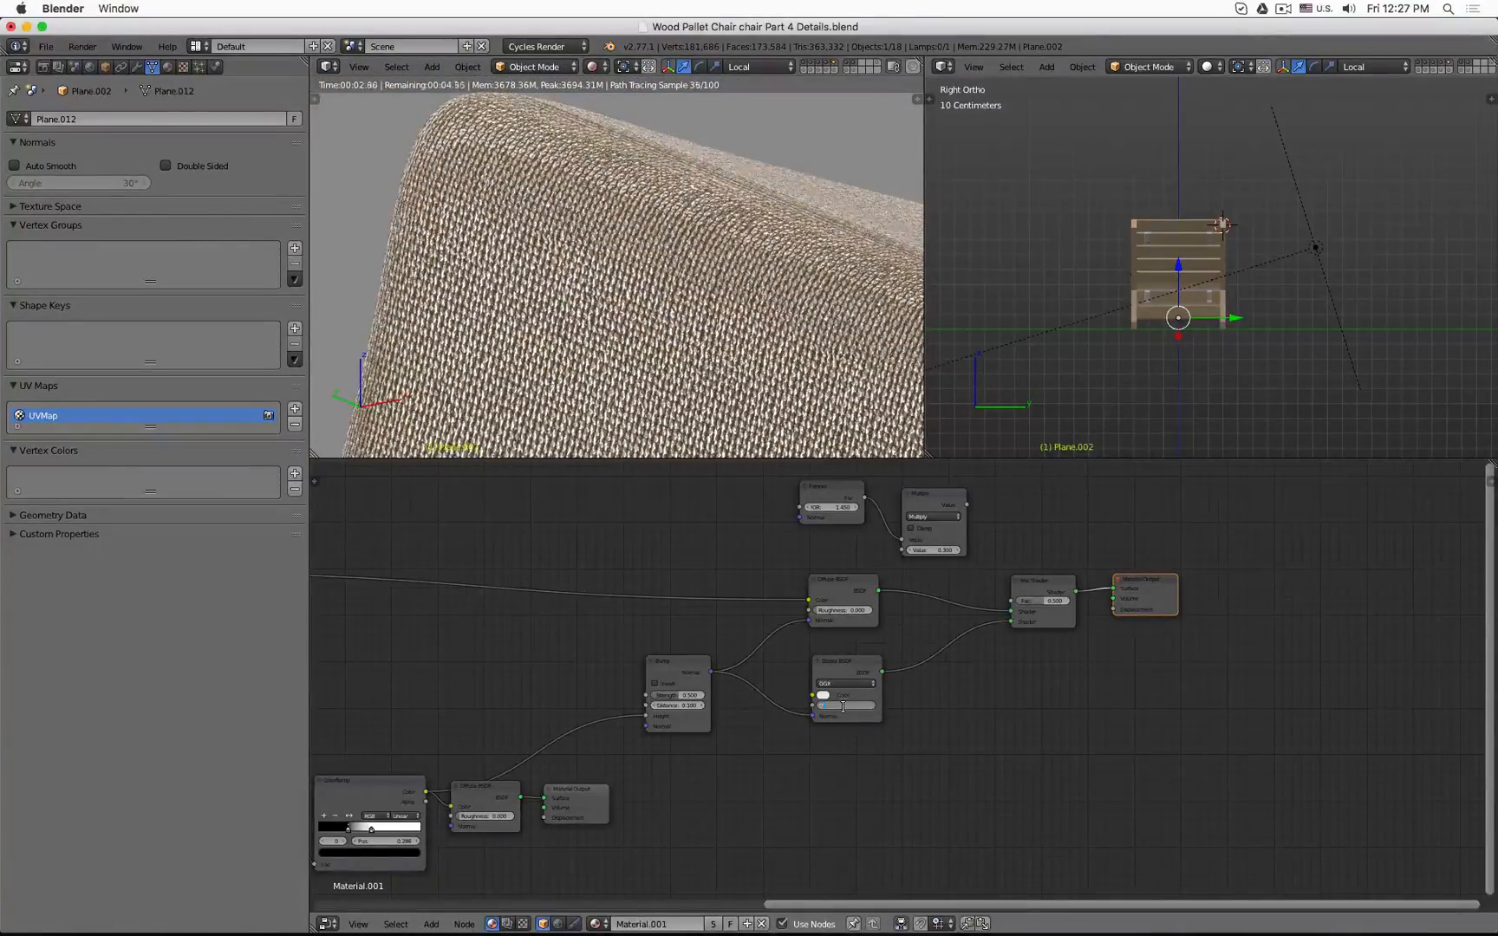
{"action": "key", "text": "Return"}
{"action": "left_click", "coordinate": [842, 705]}
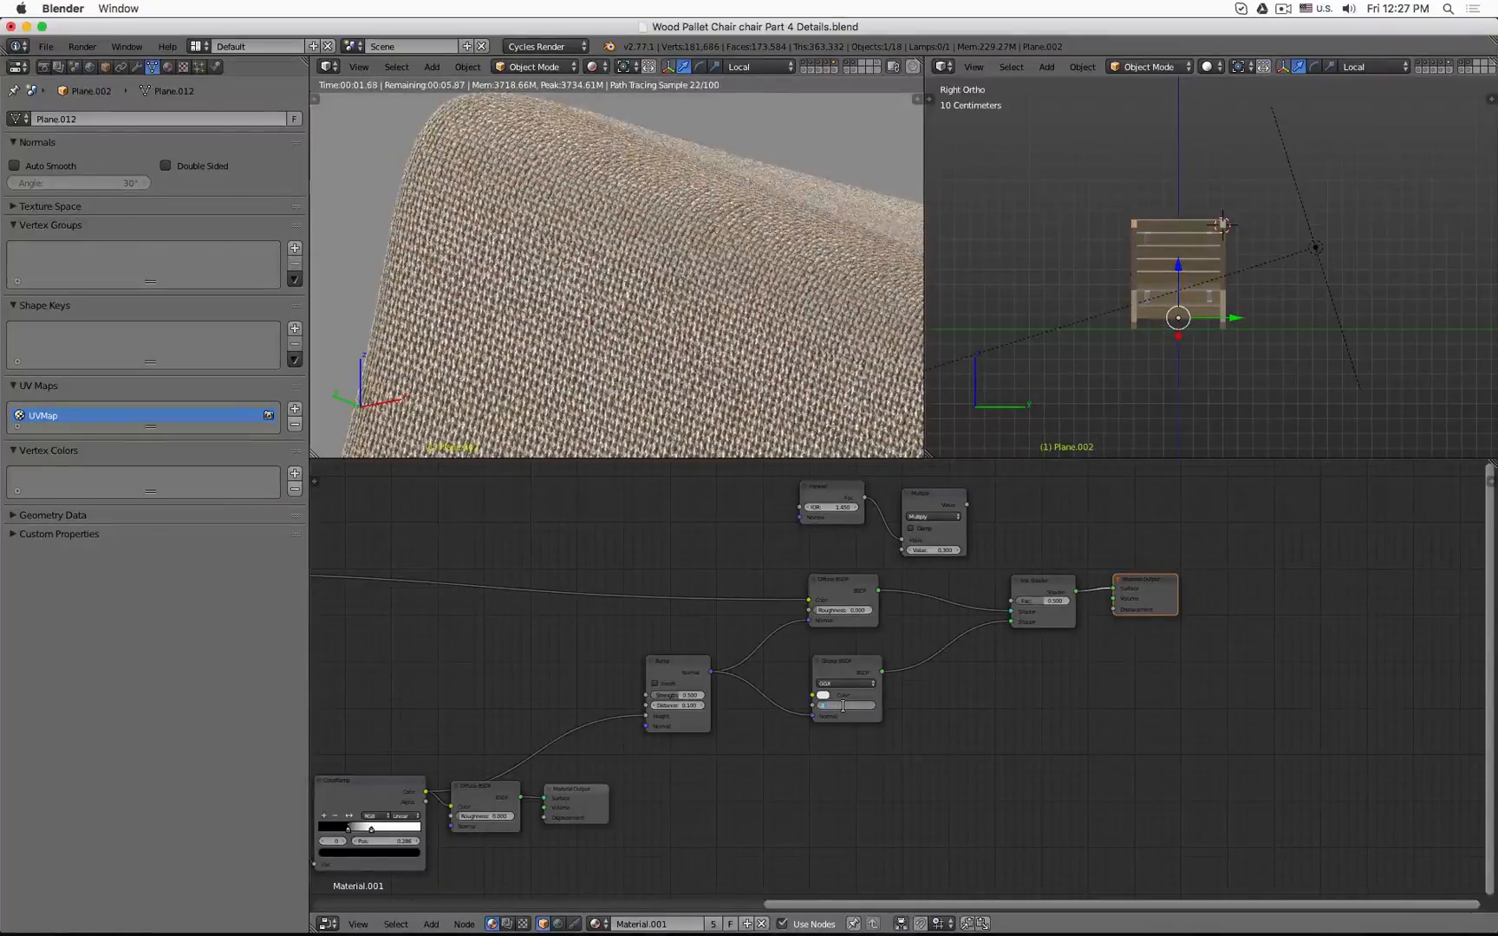
{"action": "key", "text": "Return"}
{"action": "left_click", "coordinate": [837, 706]}
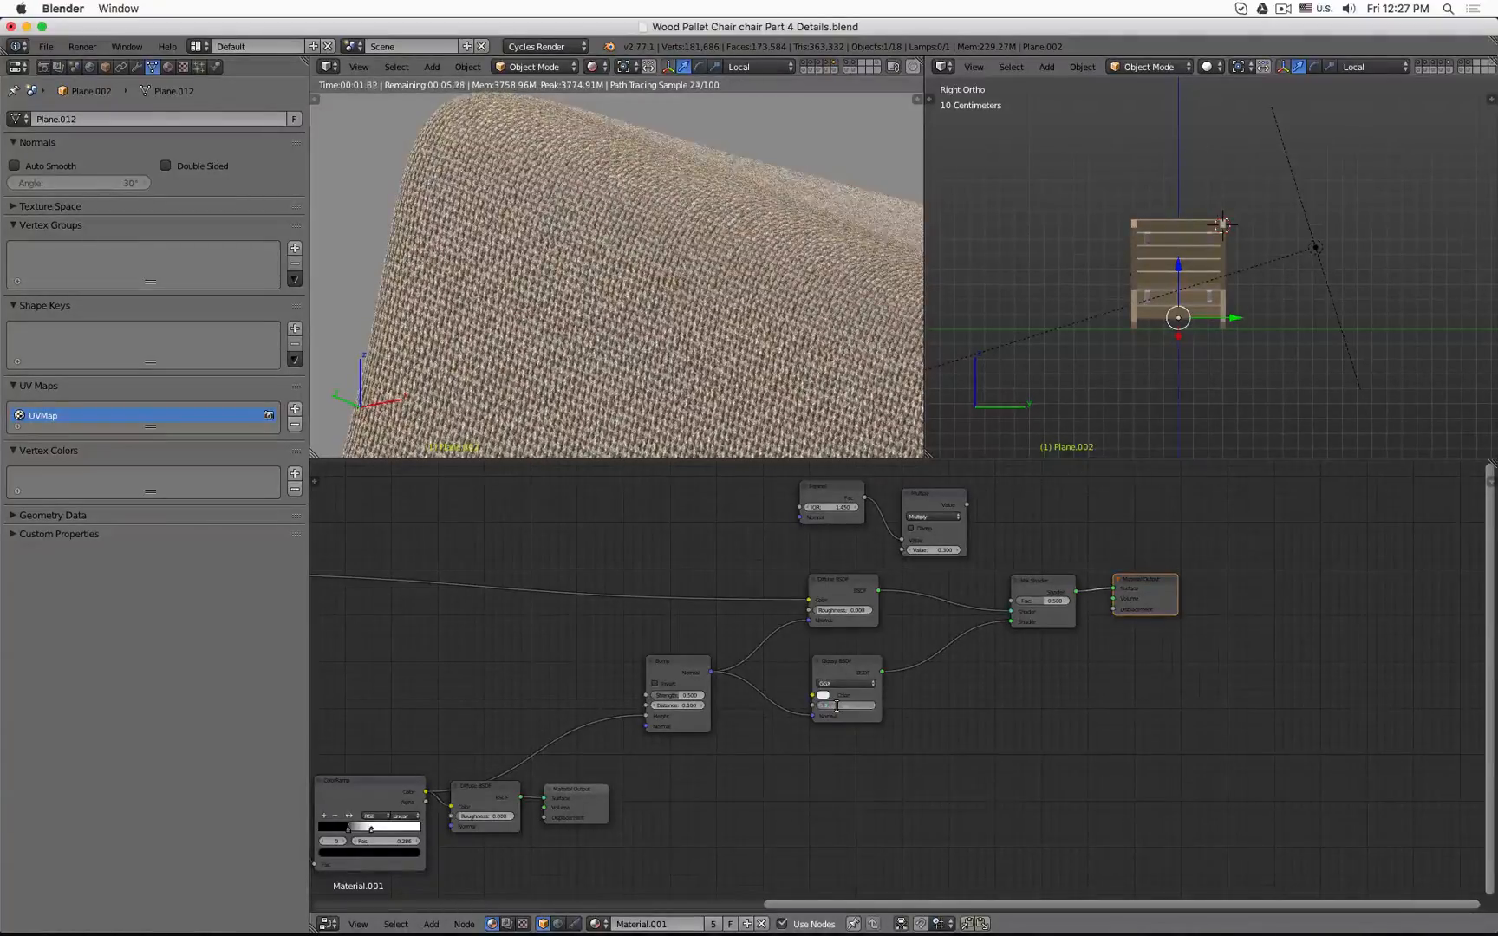
{"action": "type", "text": "0.4"}
{"action": "key", "text": "Return"}
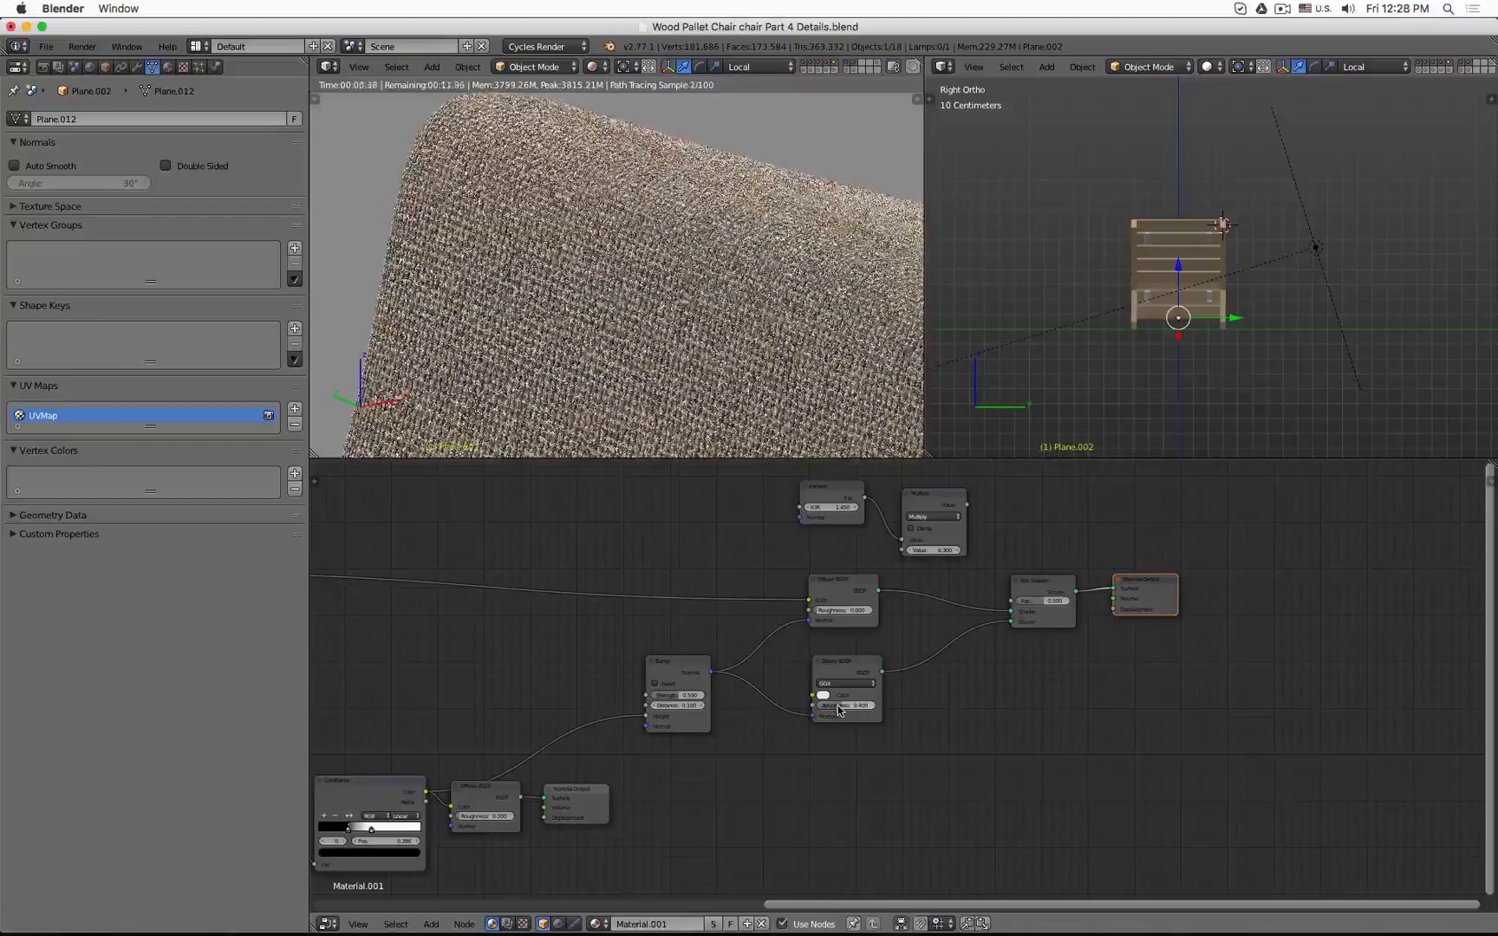
{"action": "left_click_drag", "start_coordinate": [969, 506], "coordinate": [1012, 603]}
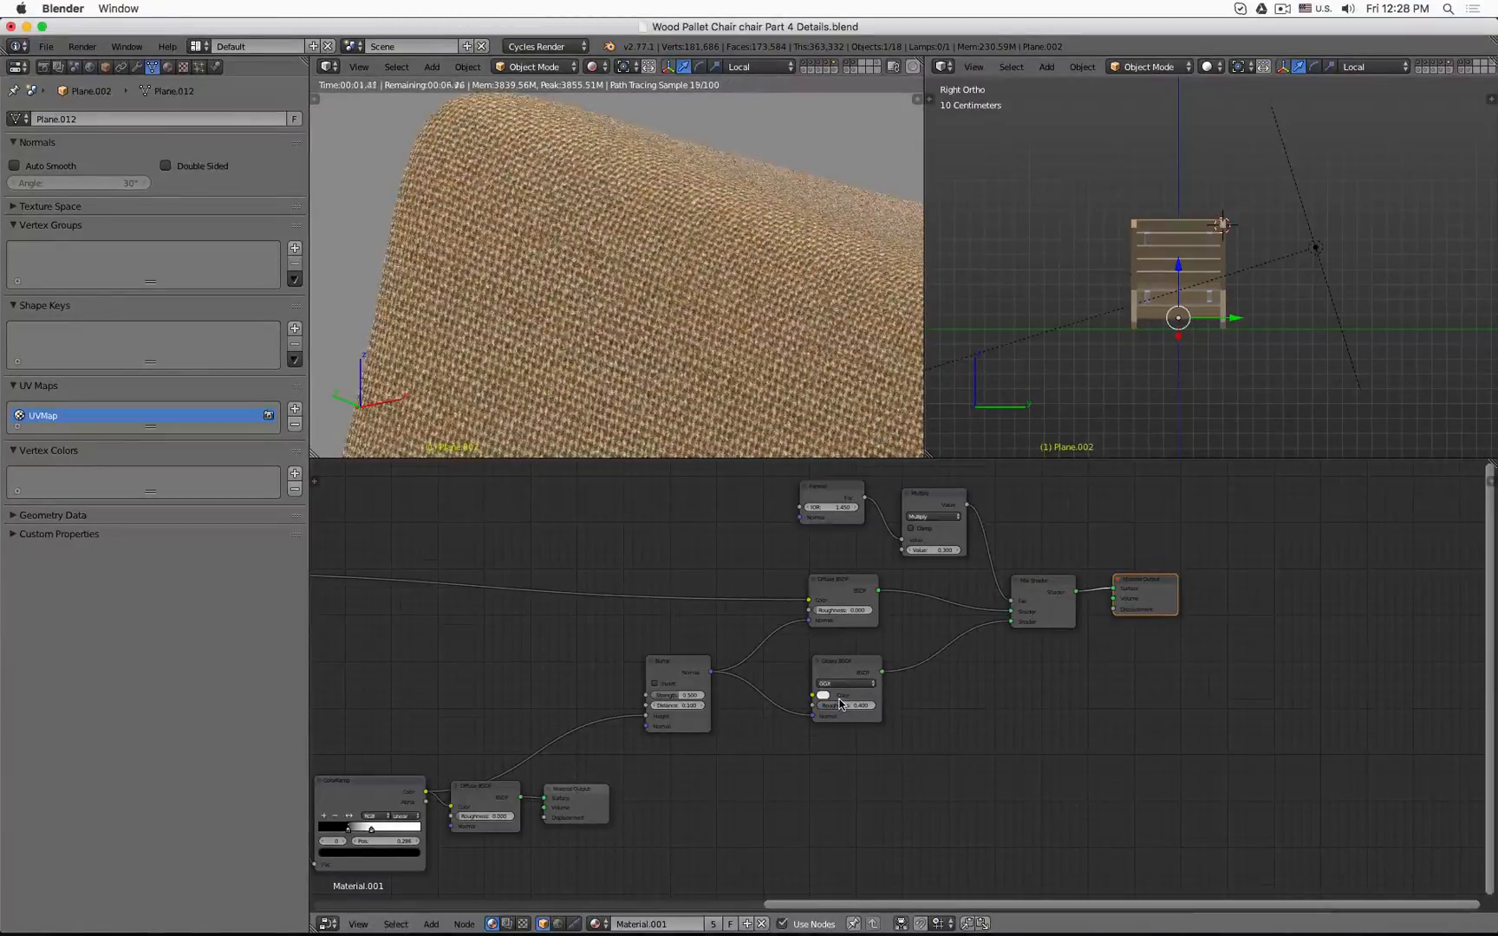
Wire the Diffuse BSDF into a duplicate of the main Material Output and compare the diffuse-only result with the full mix.
{"action": "key", "text": "shift+d"}
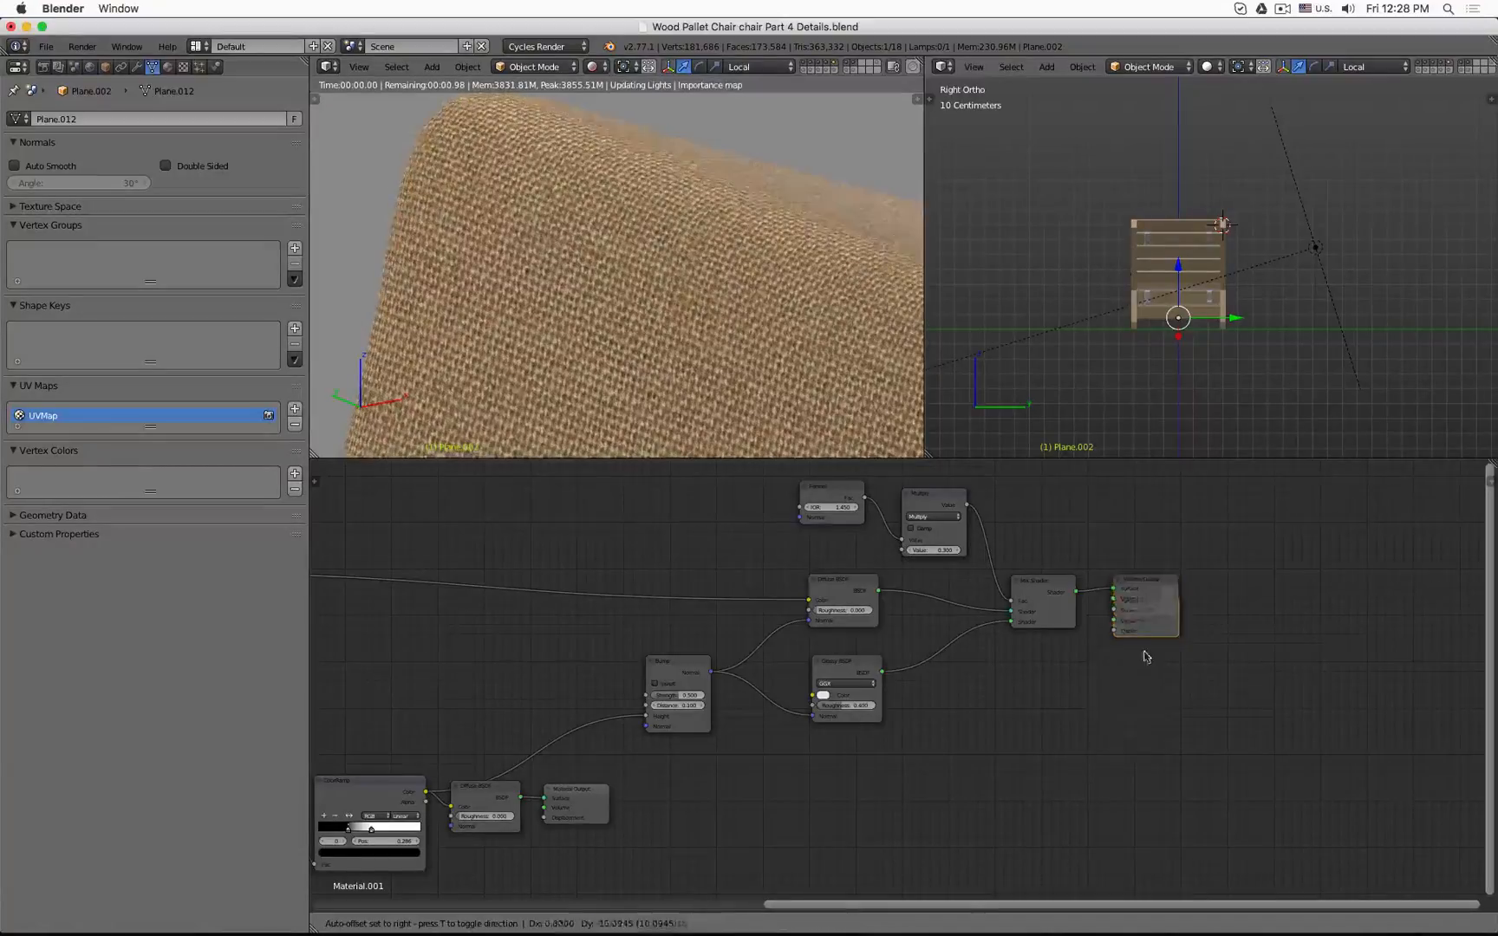
{"action": "left_click", "coordinate": [1129, 739]}
{"action": "scroll", "coordinate": [754, 347], "scroll_direction": "down", "scroll_amount": 4}
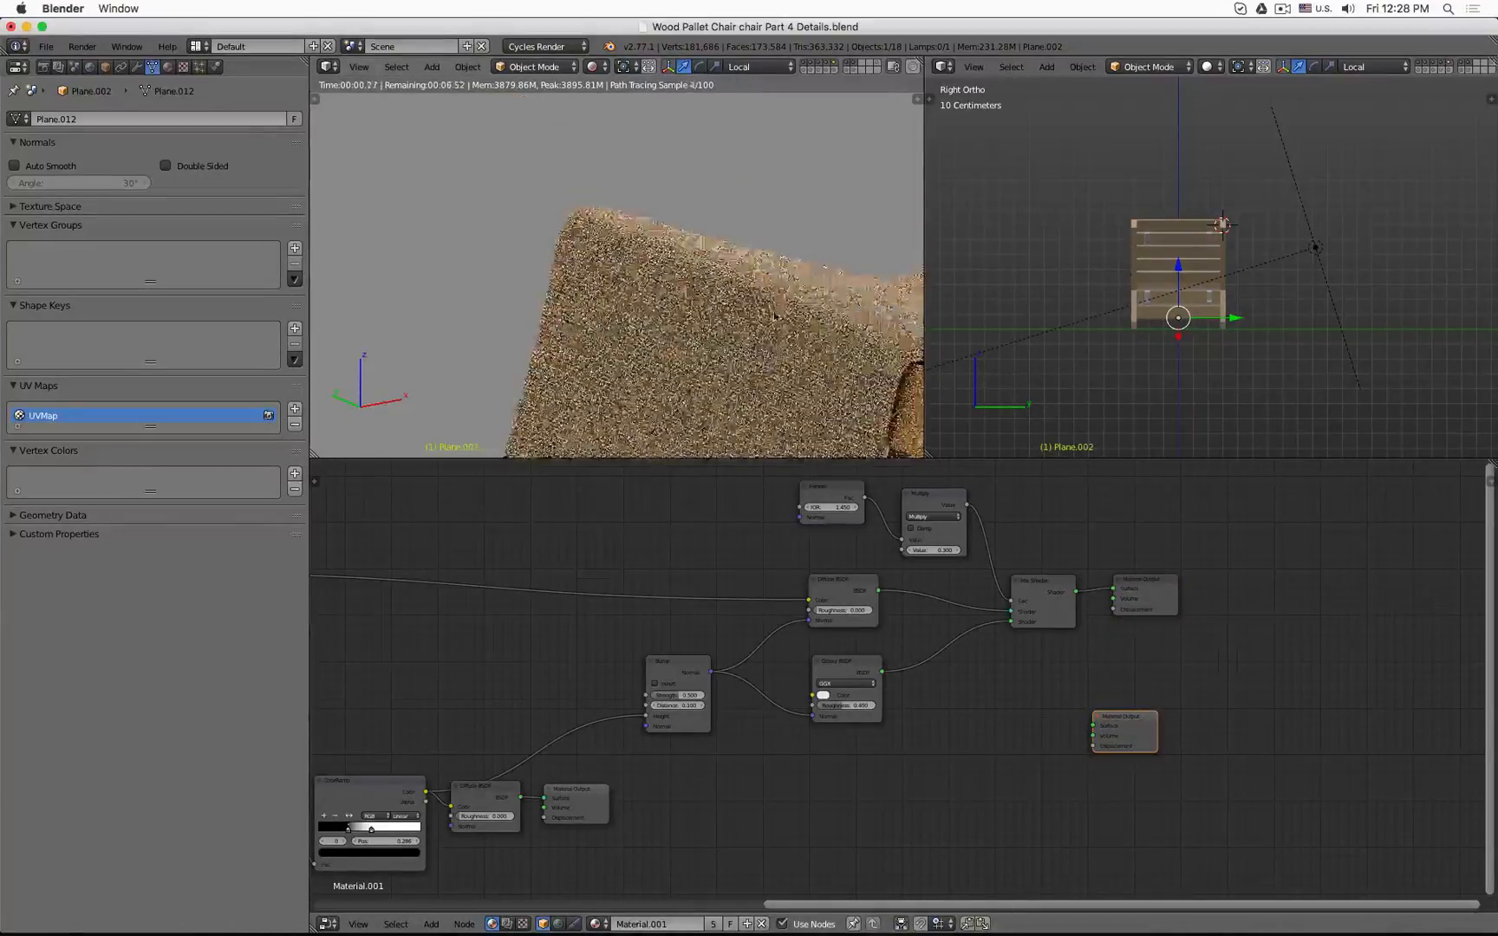
{"action": "middle_click_drag", "start_coordinate": [762, 346], "coordinate": [662, 308], "text": "shift"}
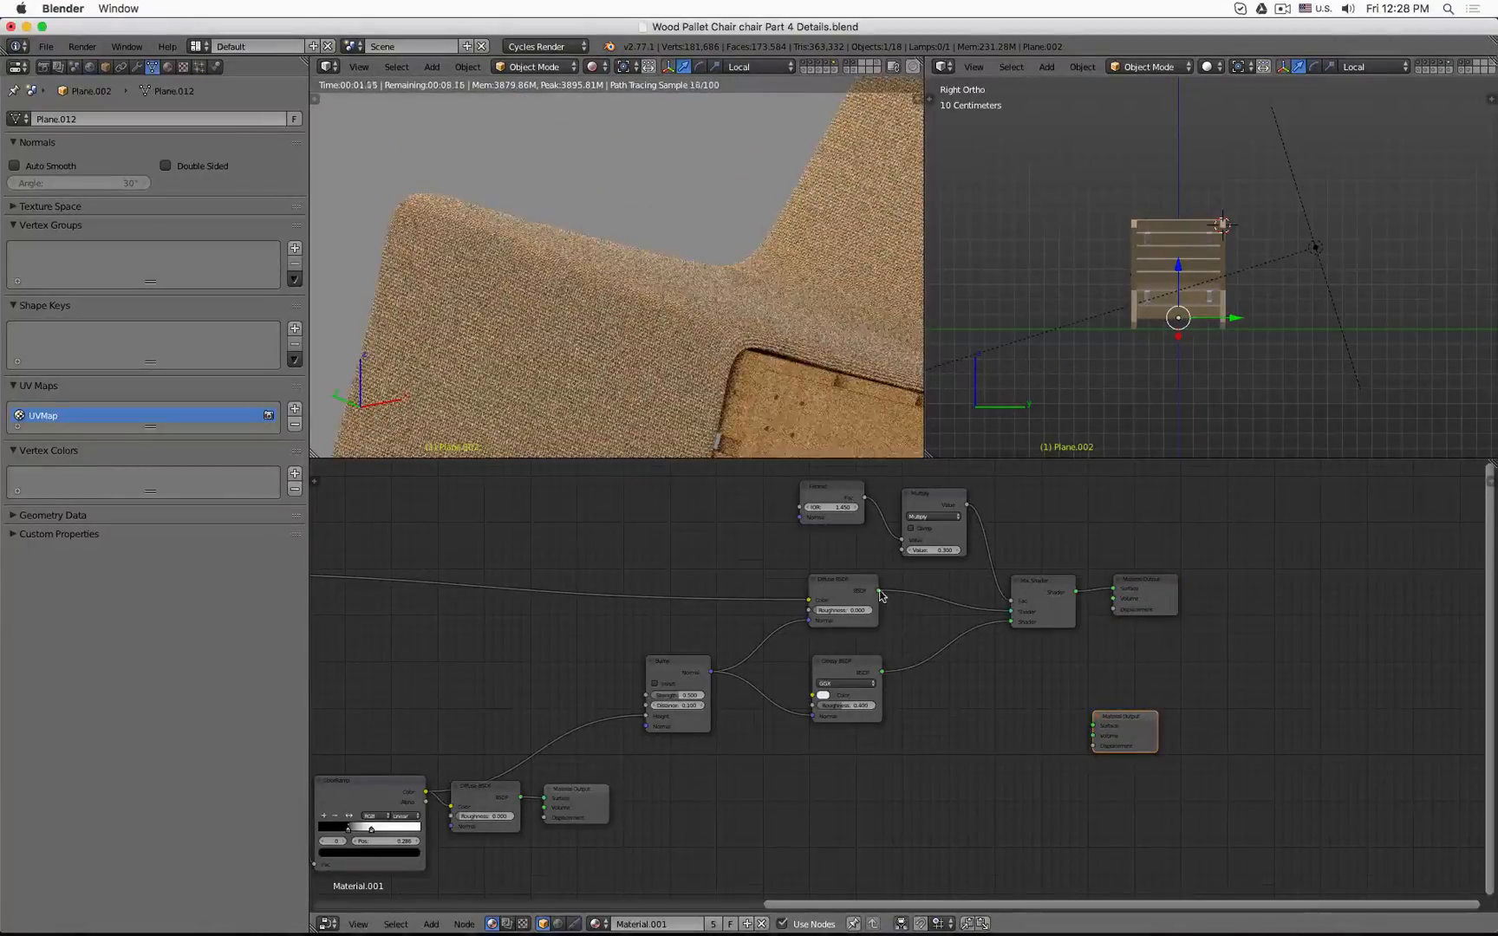
{"action": "left_click_drag", "start_coordinate": [878, 590], "coordinate": [1092, 726]}
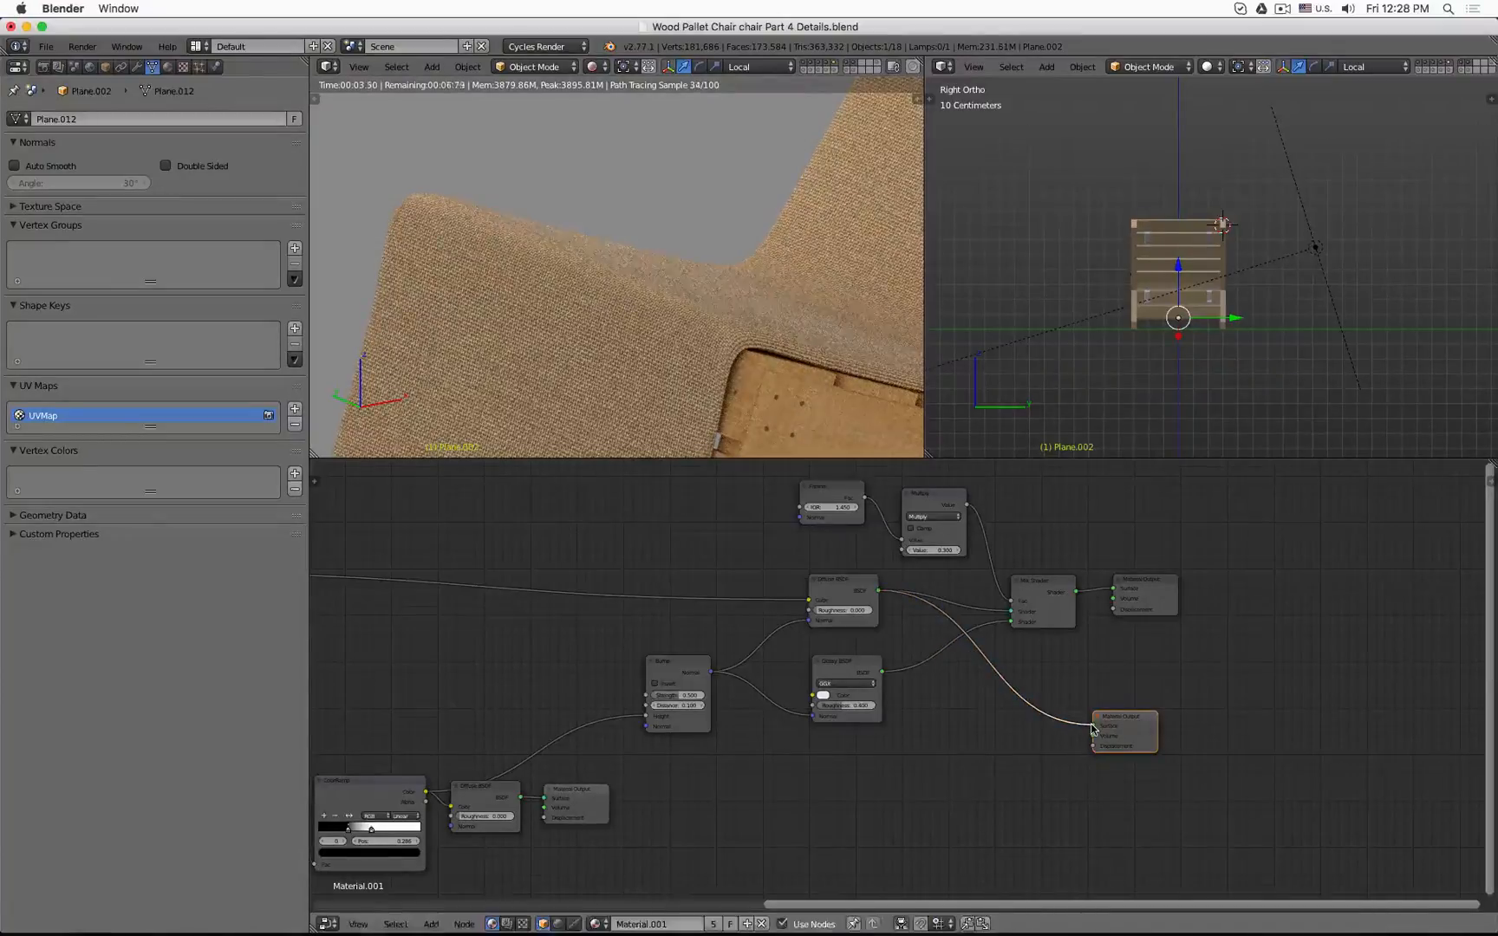
{"action": "left_click", "coordinate": [1149, 732]}
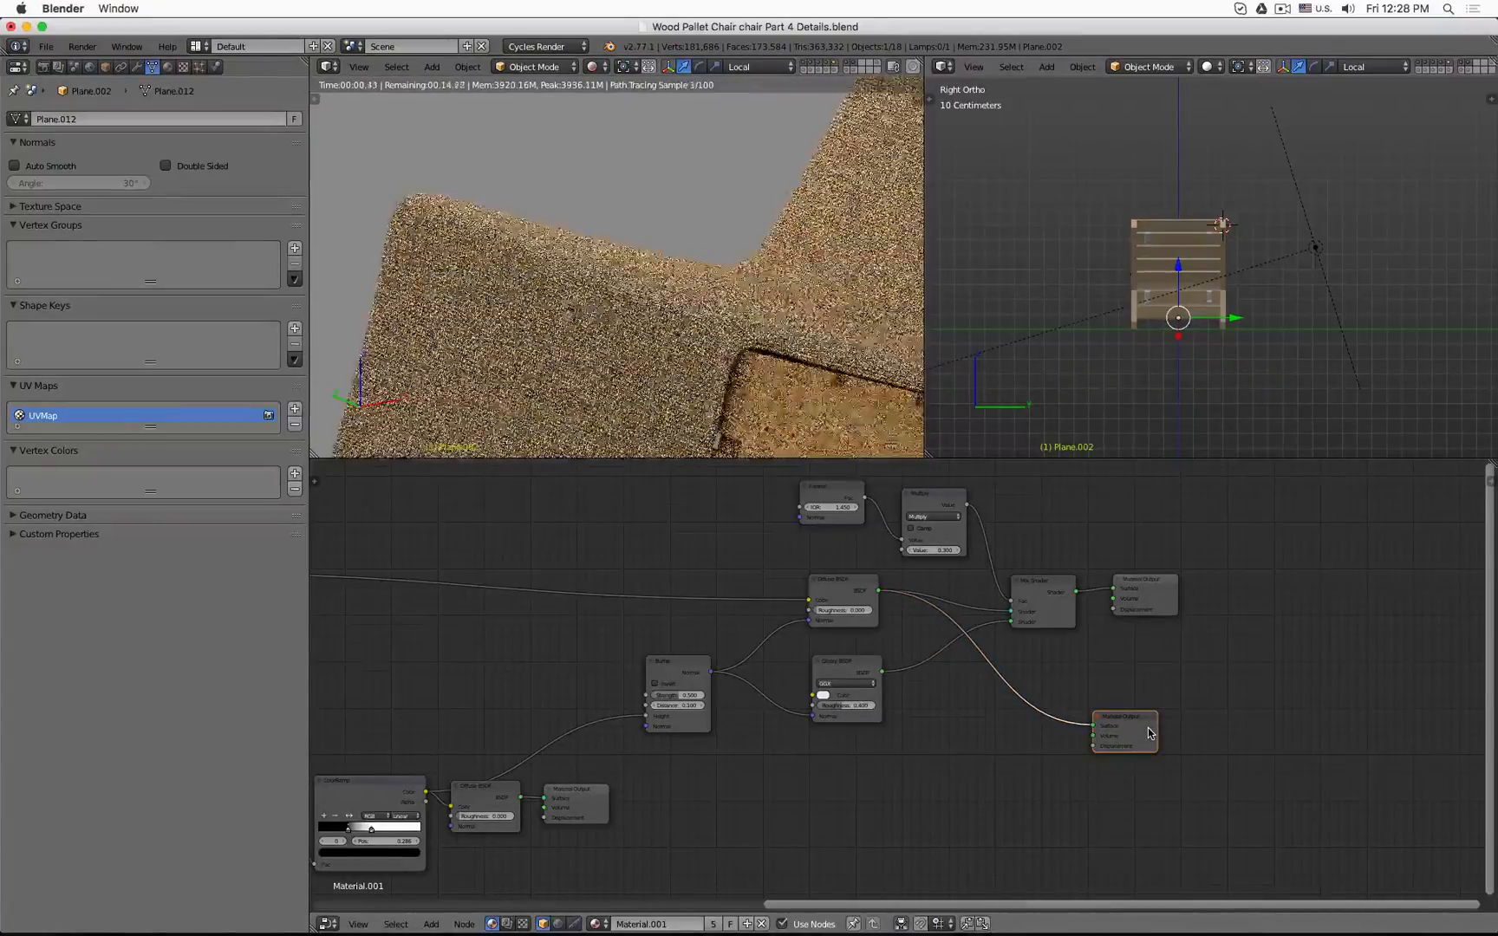
{"action": "left_click", "coordinate": [1157, 592]}
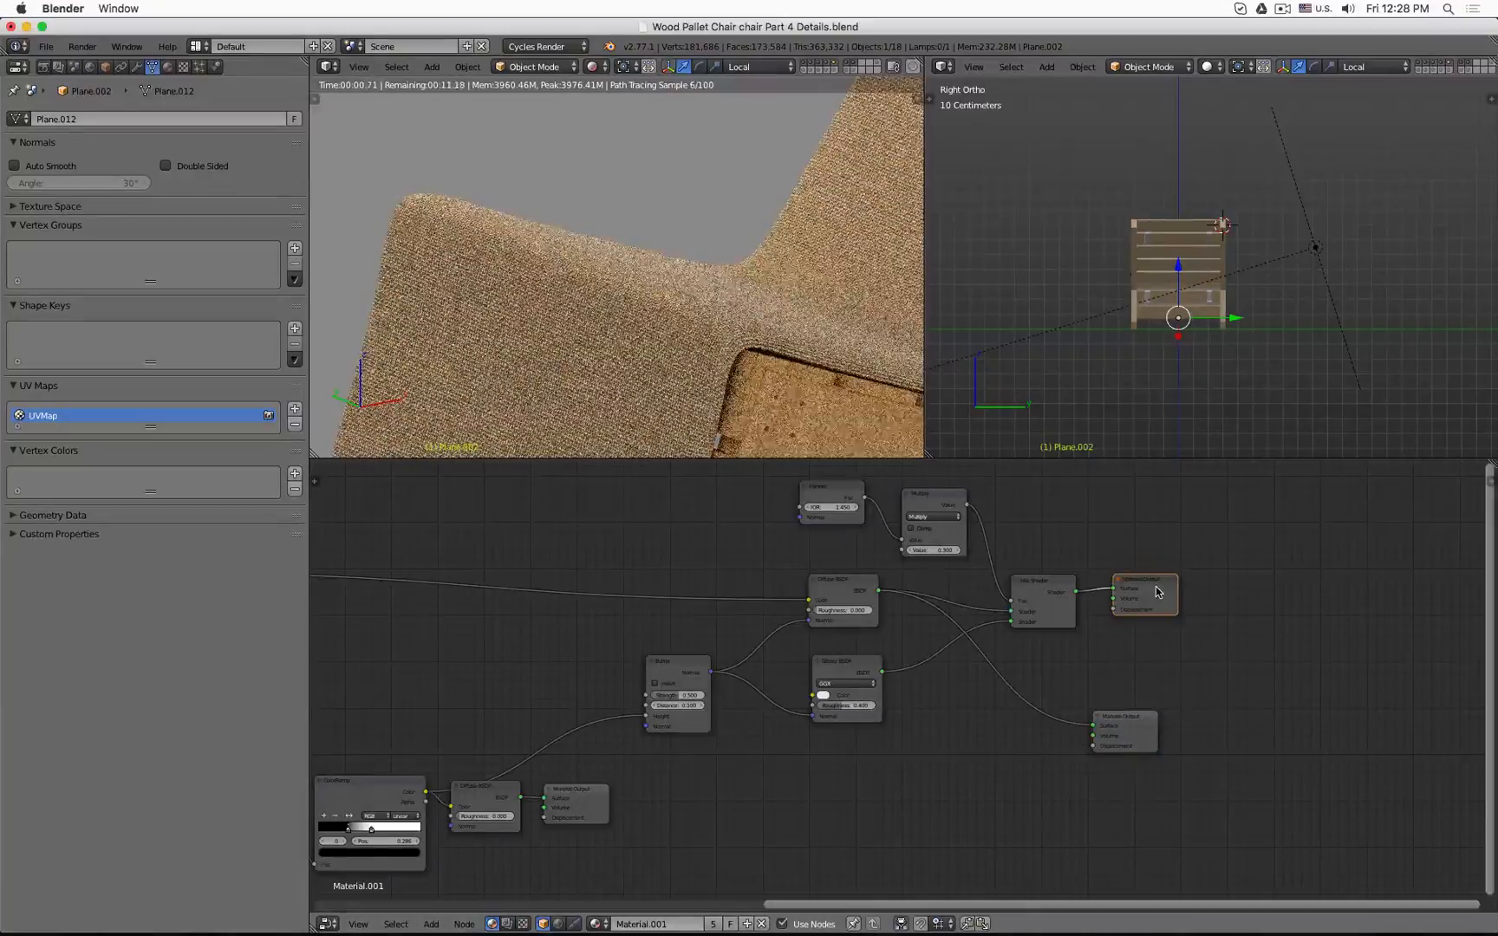
Set the Multiply node's value to 0.5 and compare the diffuse-only output with the full mix on the cushion.
{"action": "left_click", "coordinate": [932, 551]}
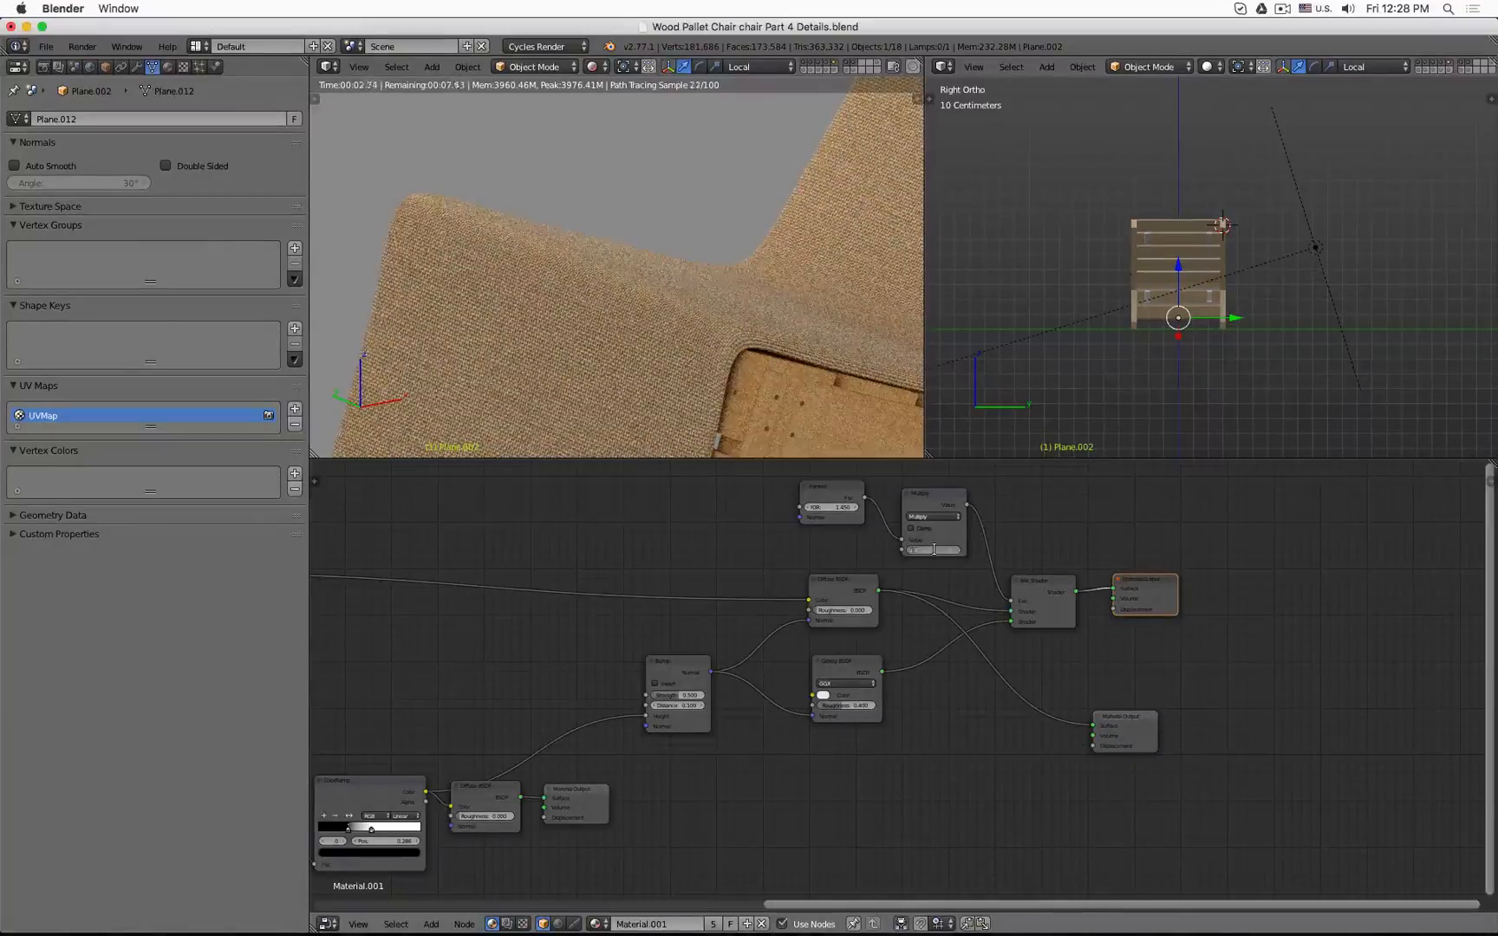
{"action": "type", "text": "0.5"}
{"action": "key", "text": "Return"}
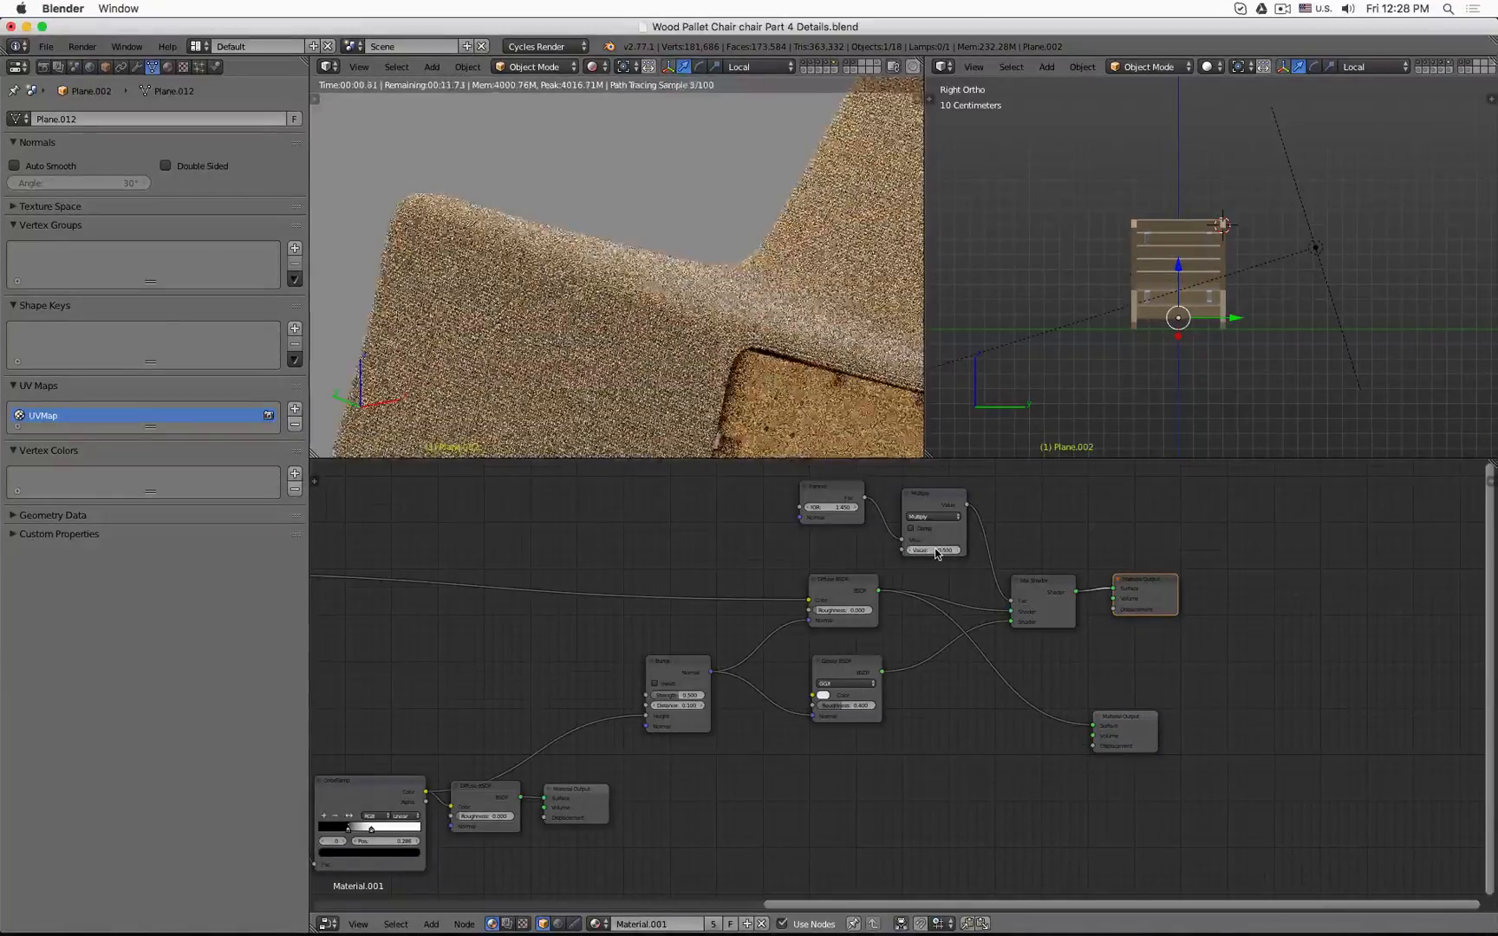
{"action": "left_click", "coordinate": [1146, 730]}
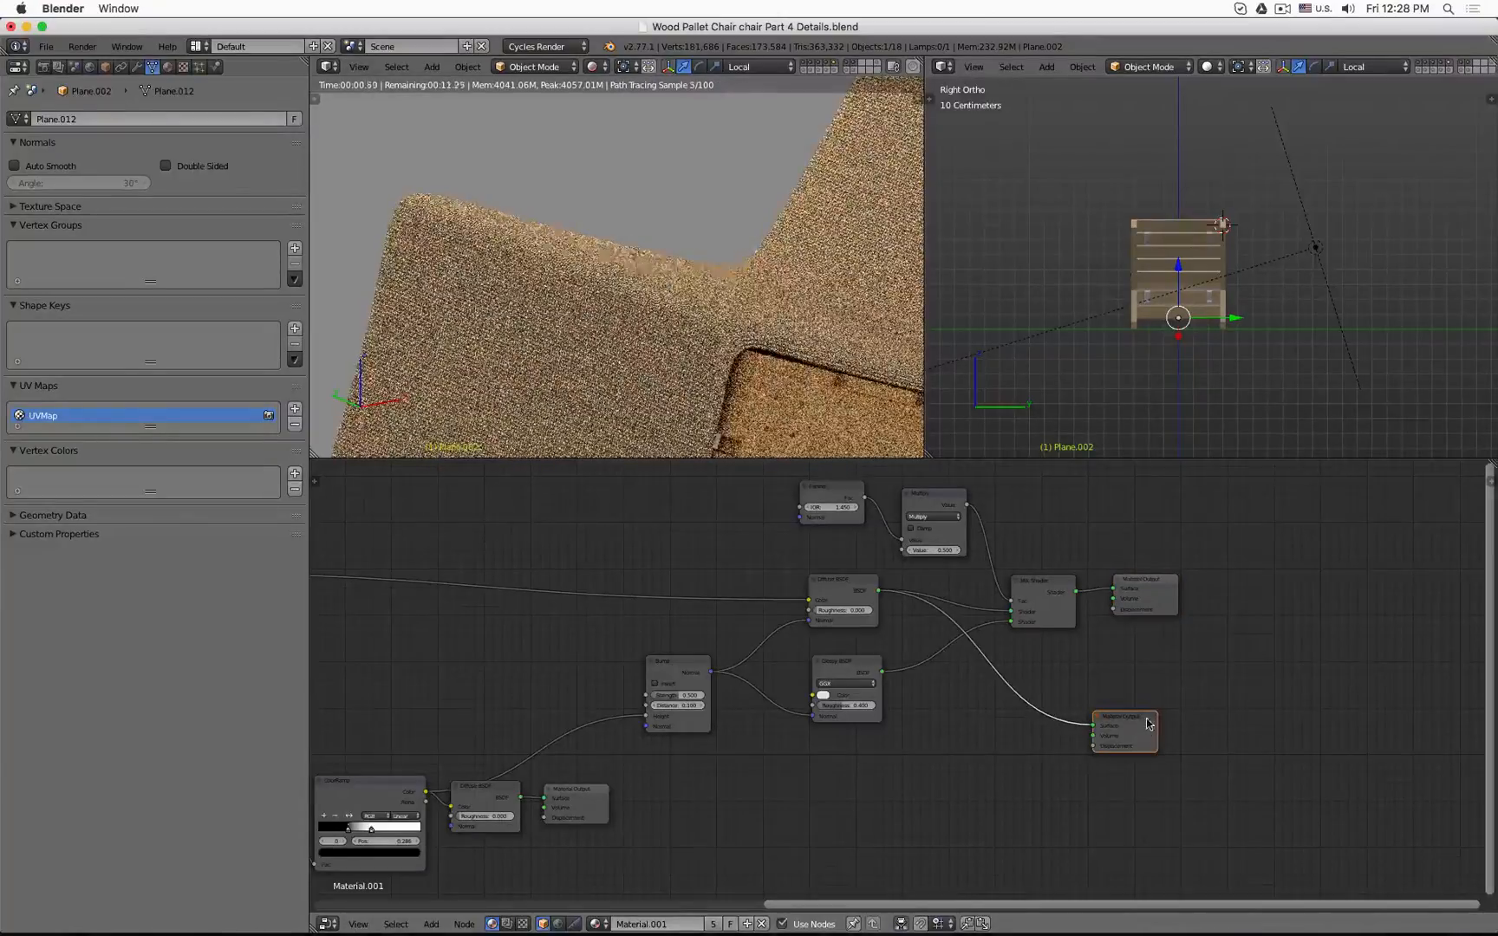
{"action": "left_click", "coordinate": [1166, 598]}
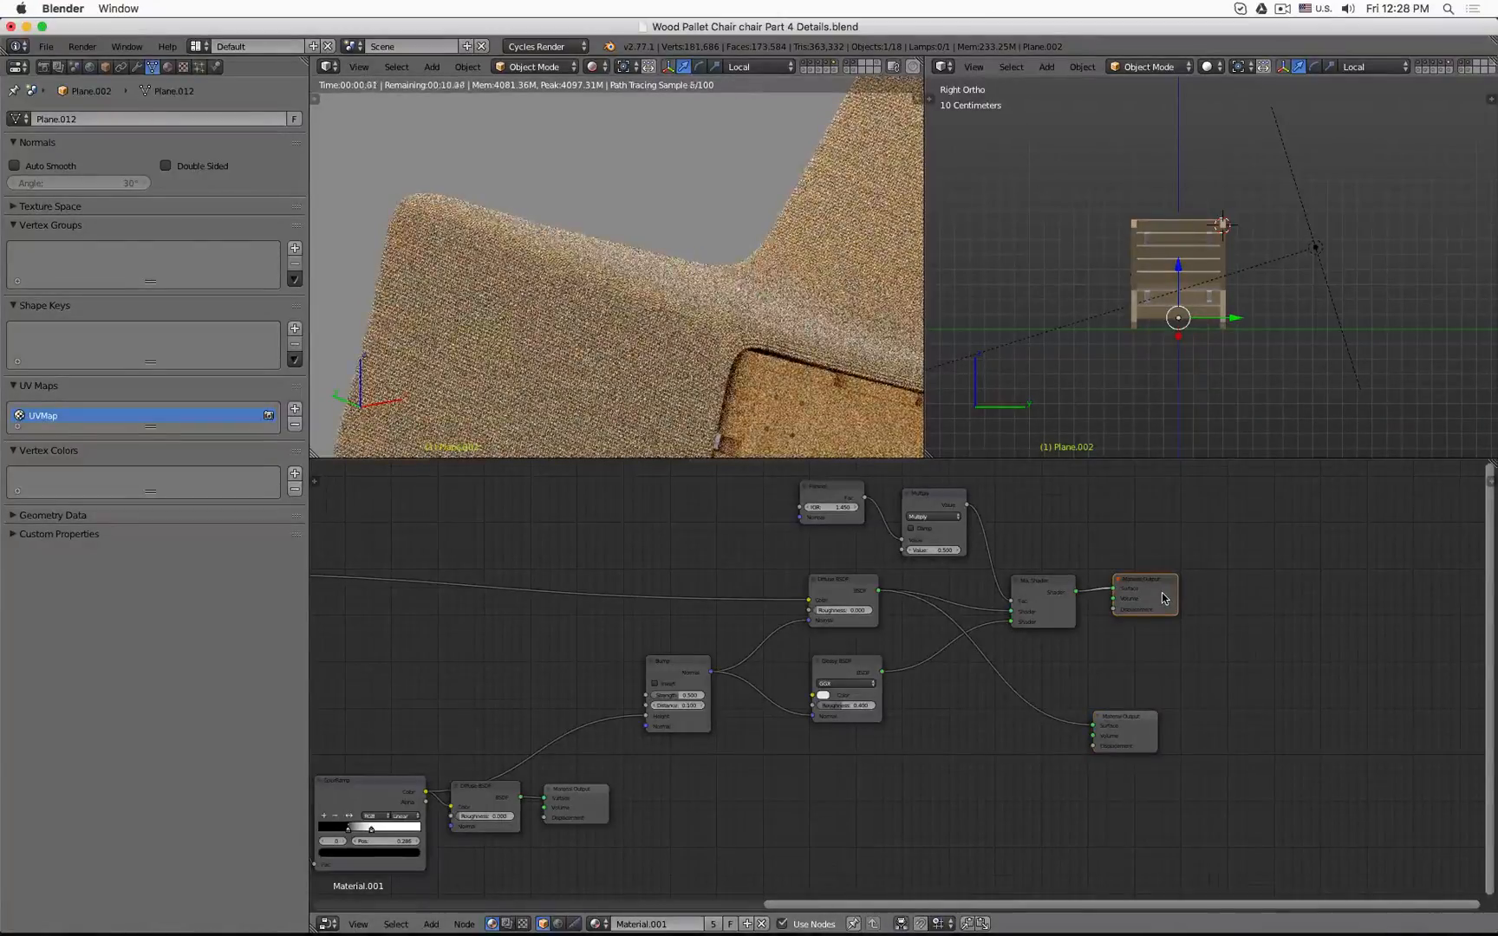
{"action": "middle_click_drag", "start_coordinate": [652, 304], "coordinate": [750, 324]}
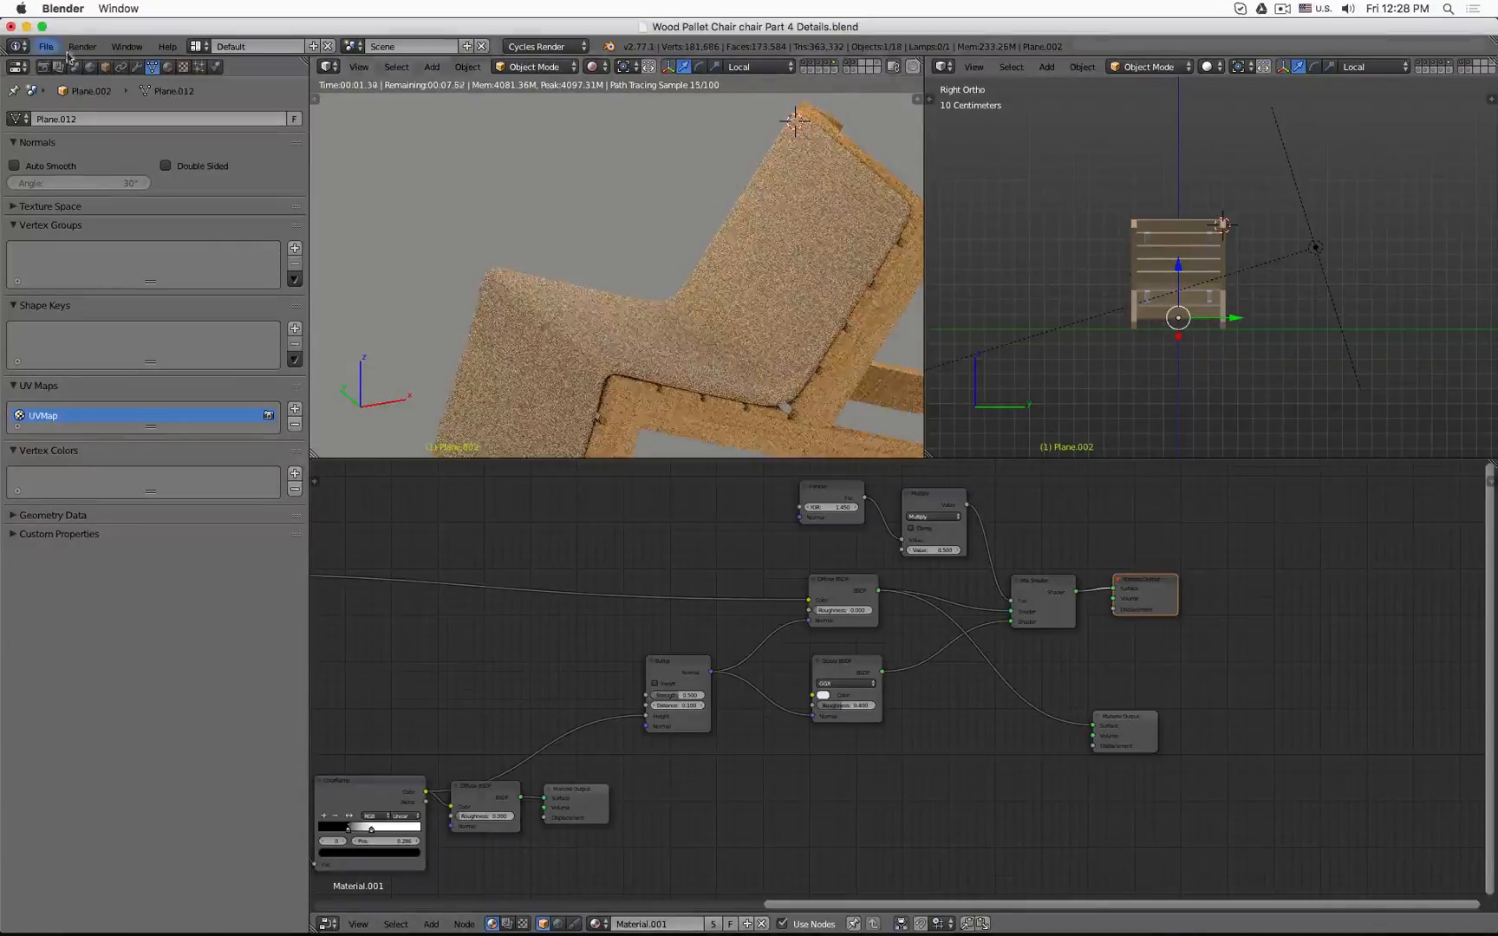
Set the world environment texture's strength to 0 and inspect the cushion's weave lit only by the scene lamp.
{"action": "left_click", "coordinate": [90, 69]}
{"action": "left_click", "coordinate": [209, 356]}
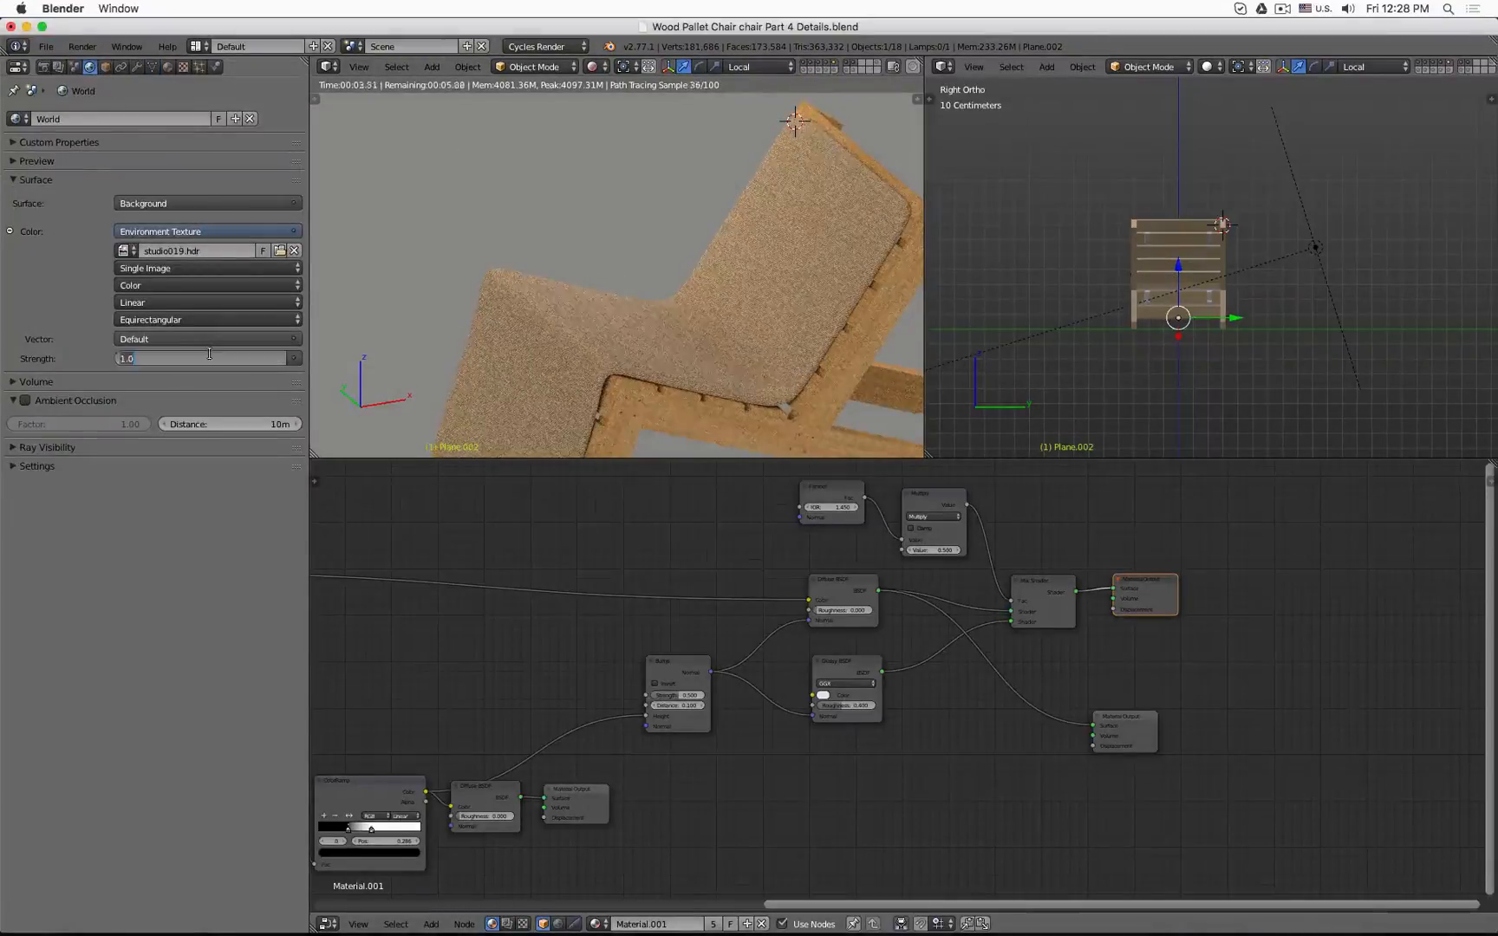
{"action": "type", "text": "0"}
{"action": "key", "text": "Return"}
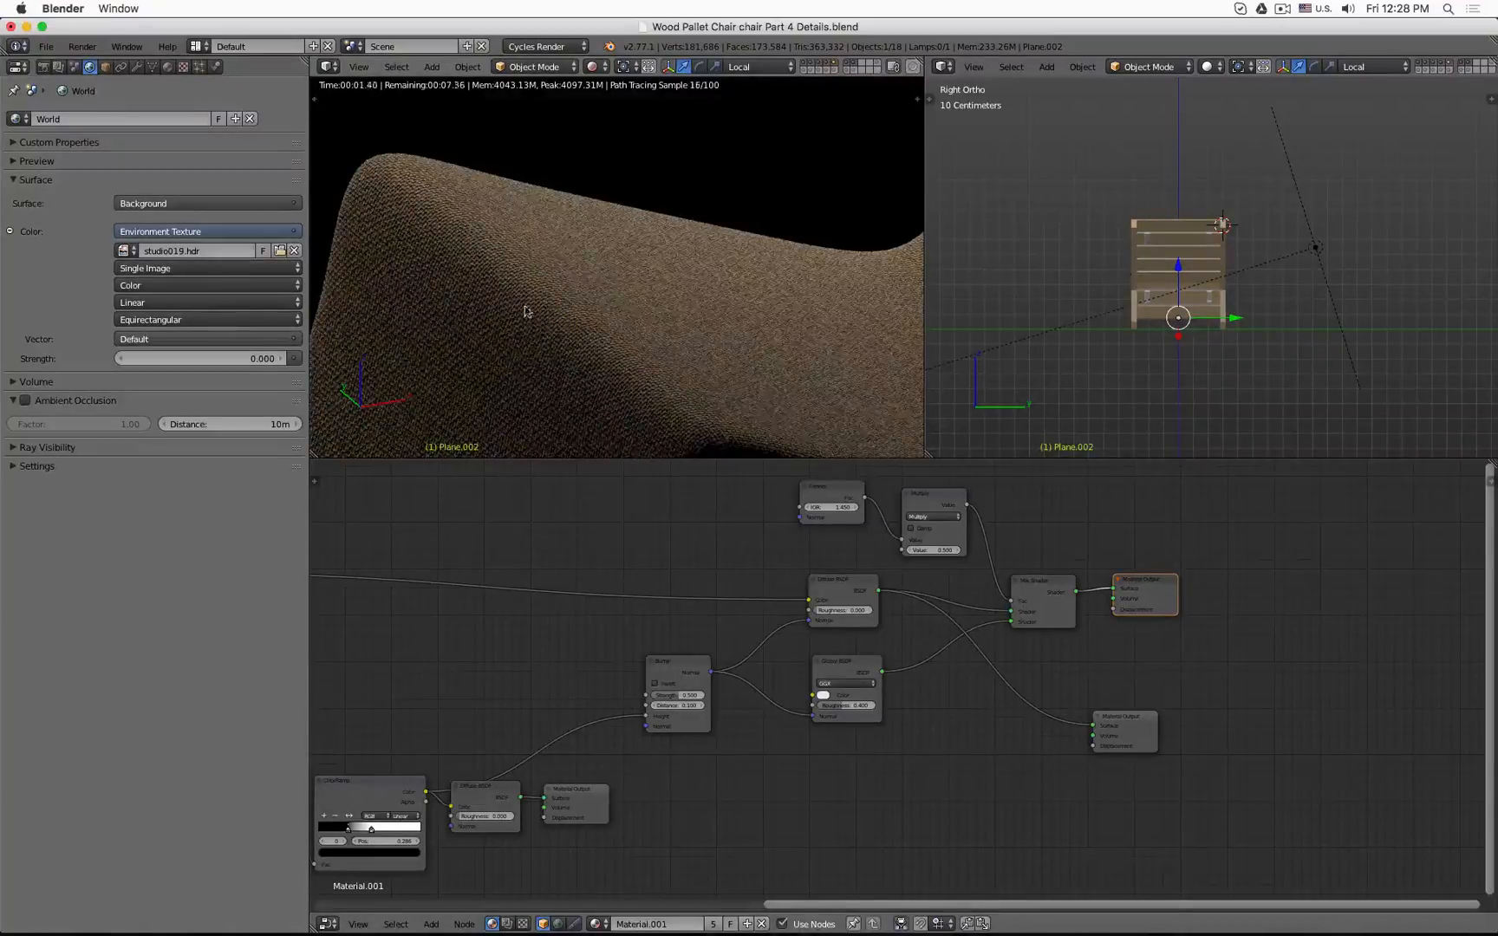
{"action": "middle_click_drag", "start_coordinate": [525, 310], "coordinate": [549, 301]}
Set the Bump node's strength to 0.2 and check the softened weave in both the diffuse-only and full mix outputs.
{"action": "mouse_move", "coordinate": [751, 629]}
{"action": "left_mouse_down", "text": "ctrl"}
{"action": "mouse_move", "coordinate": [773, 665]}
{"action": "mouse_move", "coordinate": [738, 661]}
{"action": "mouse_move", "coordinate": [807, 622]}
{"action": "left_mouse_up", "text": "ctrl"}
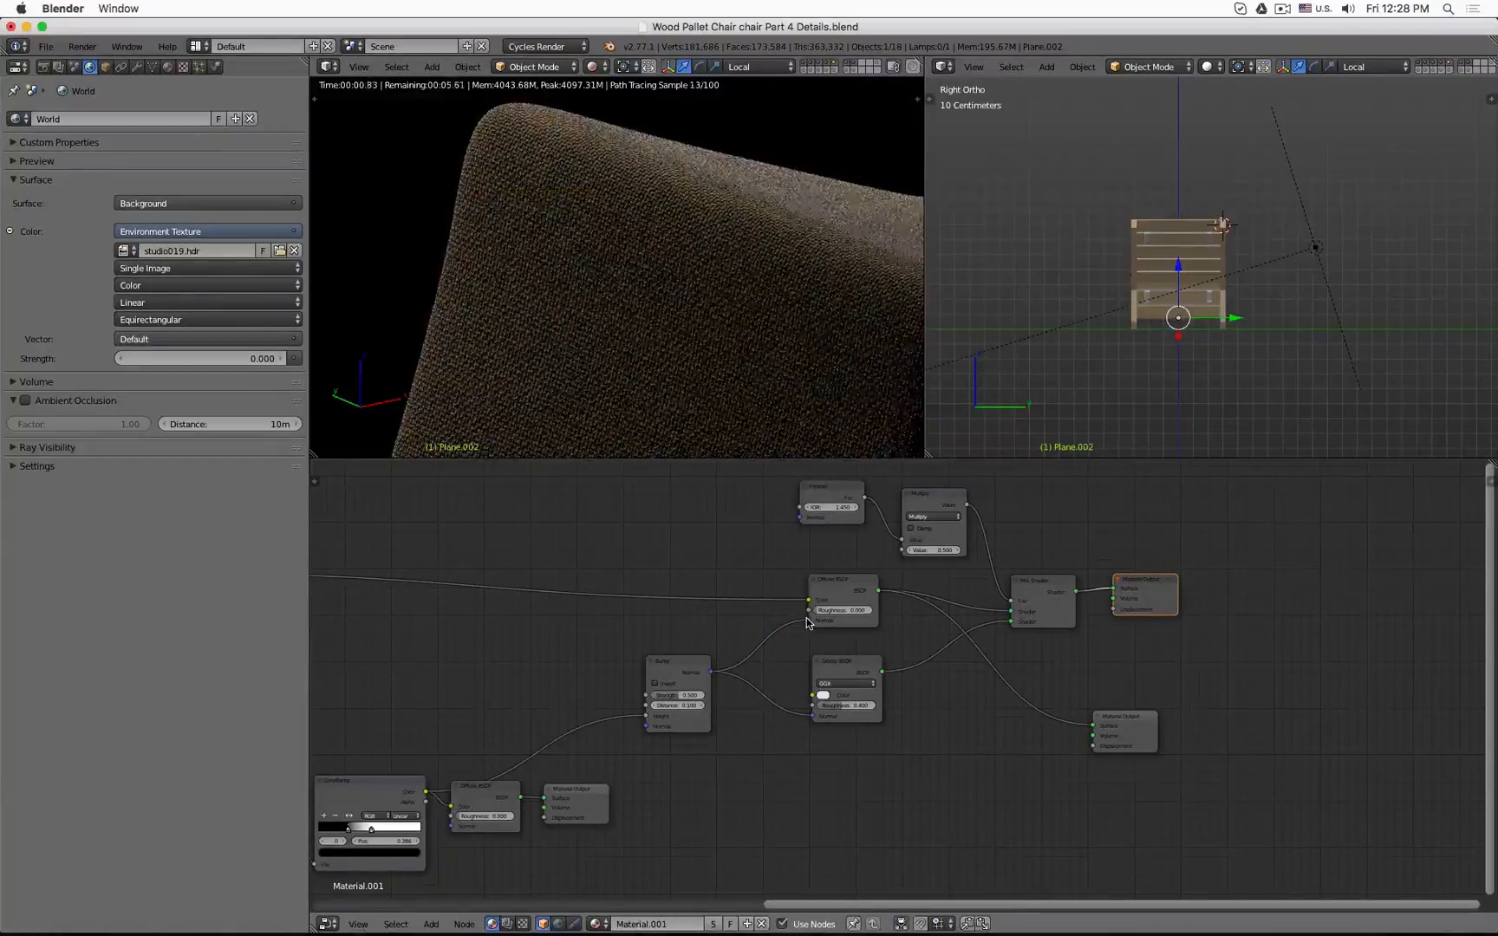
{"action": "left_click", "coordinate": [682, 696]}
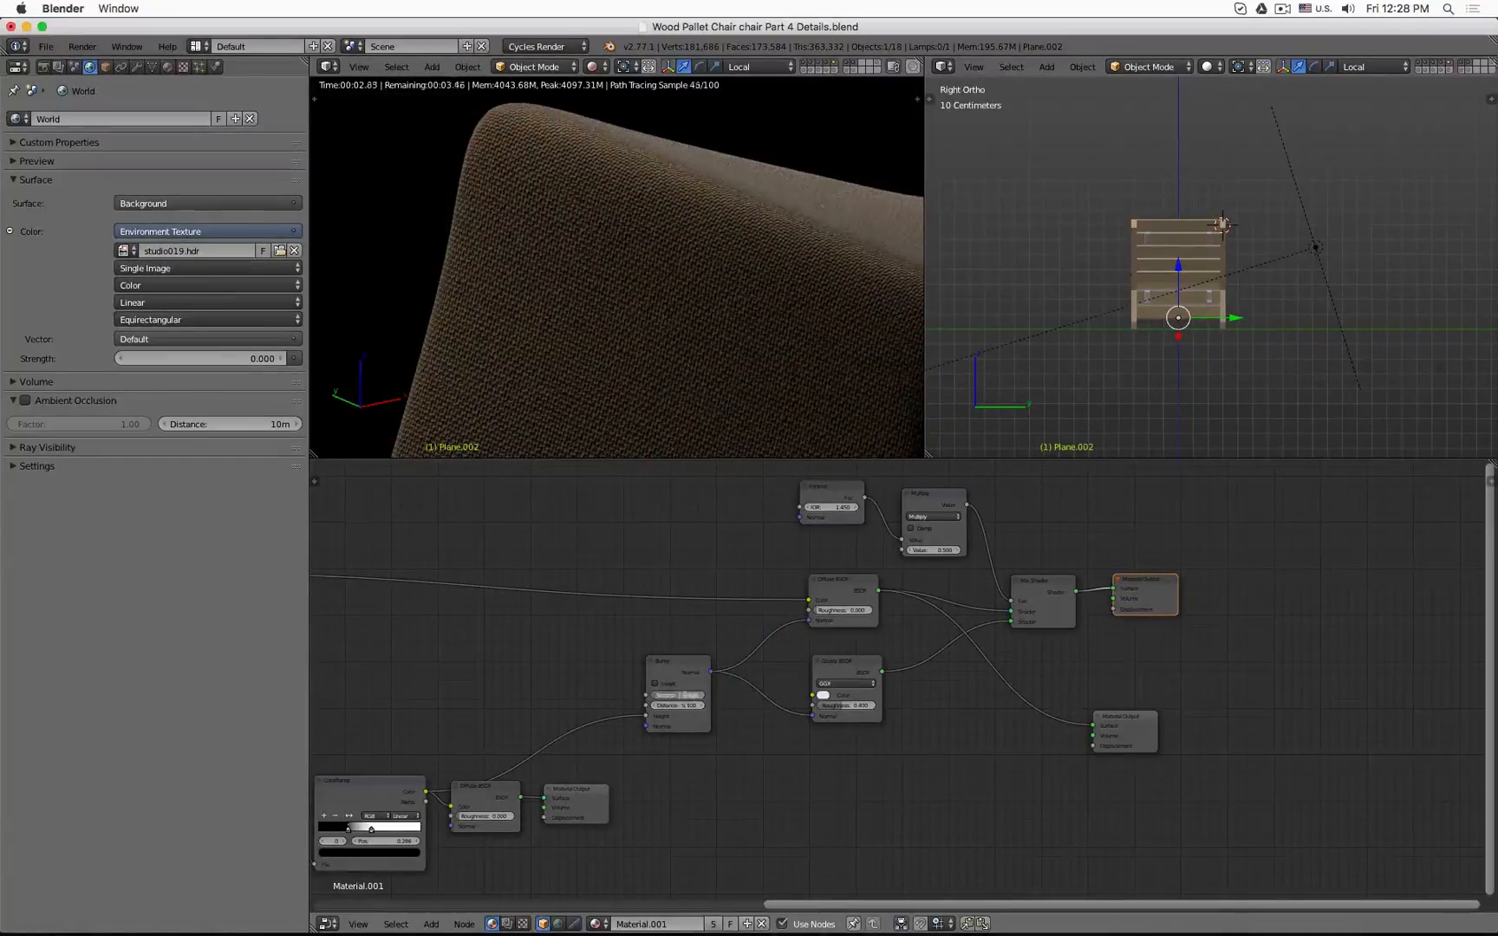
{"action": "key", "text": "Return"}
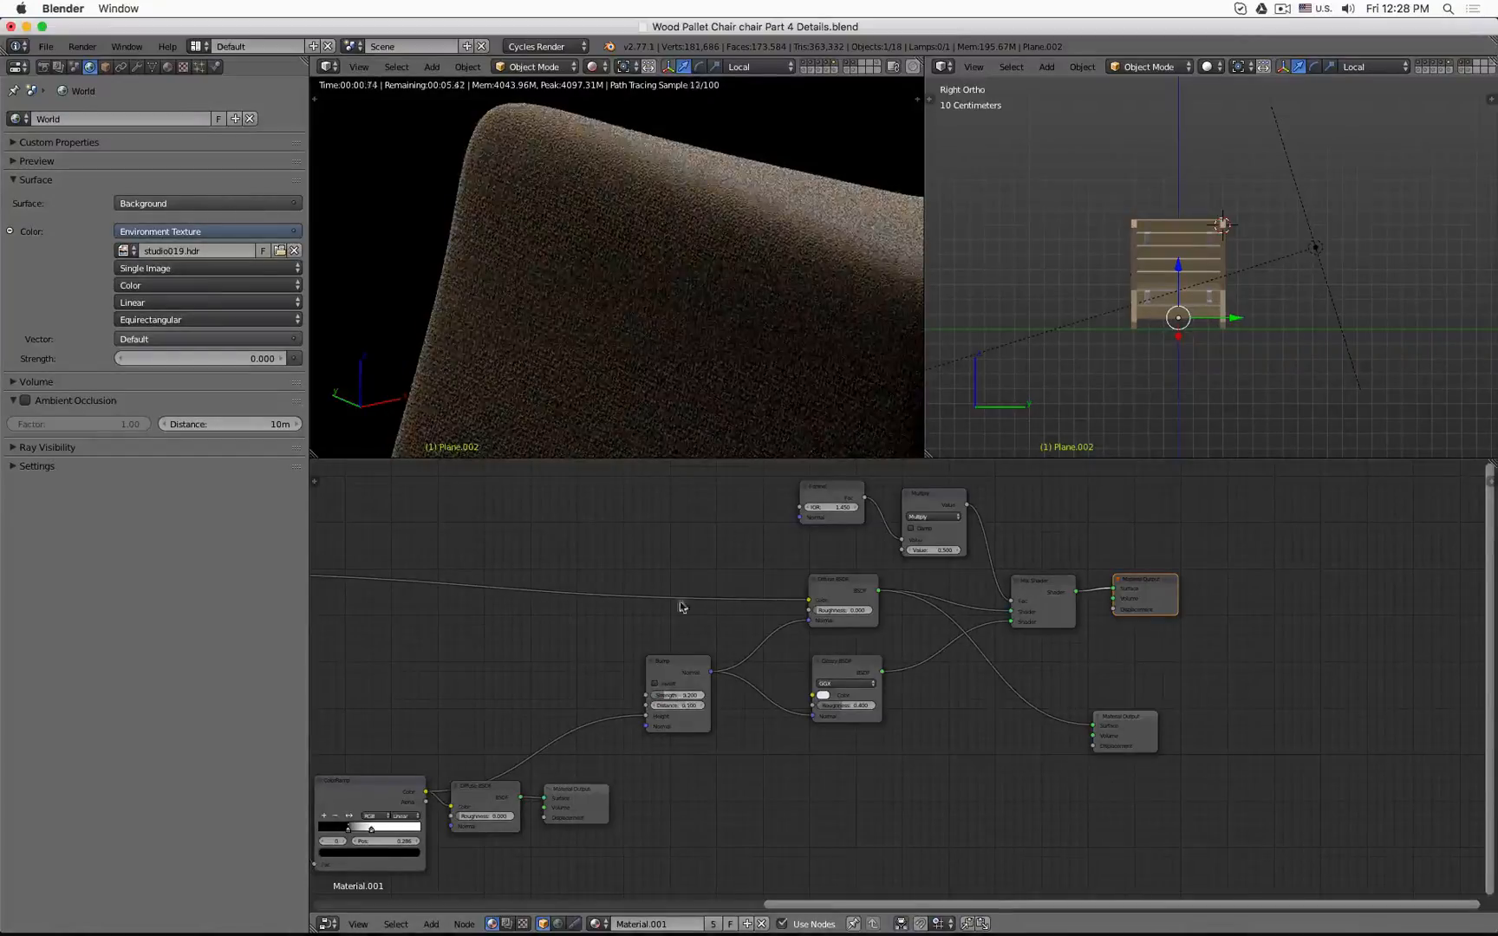
{"action": "middle_click_drag", "start_coordinate": [732, 331], "coordinate": [718, 335]}
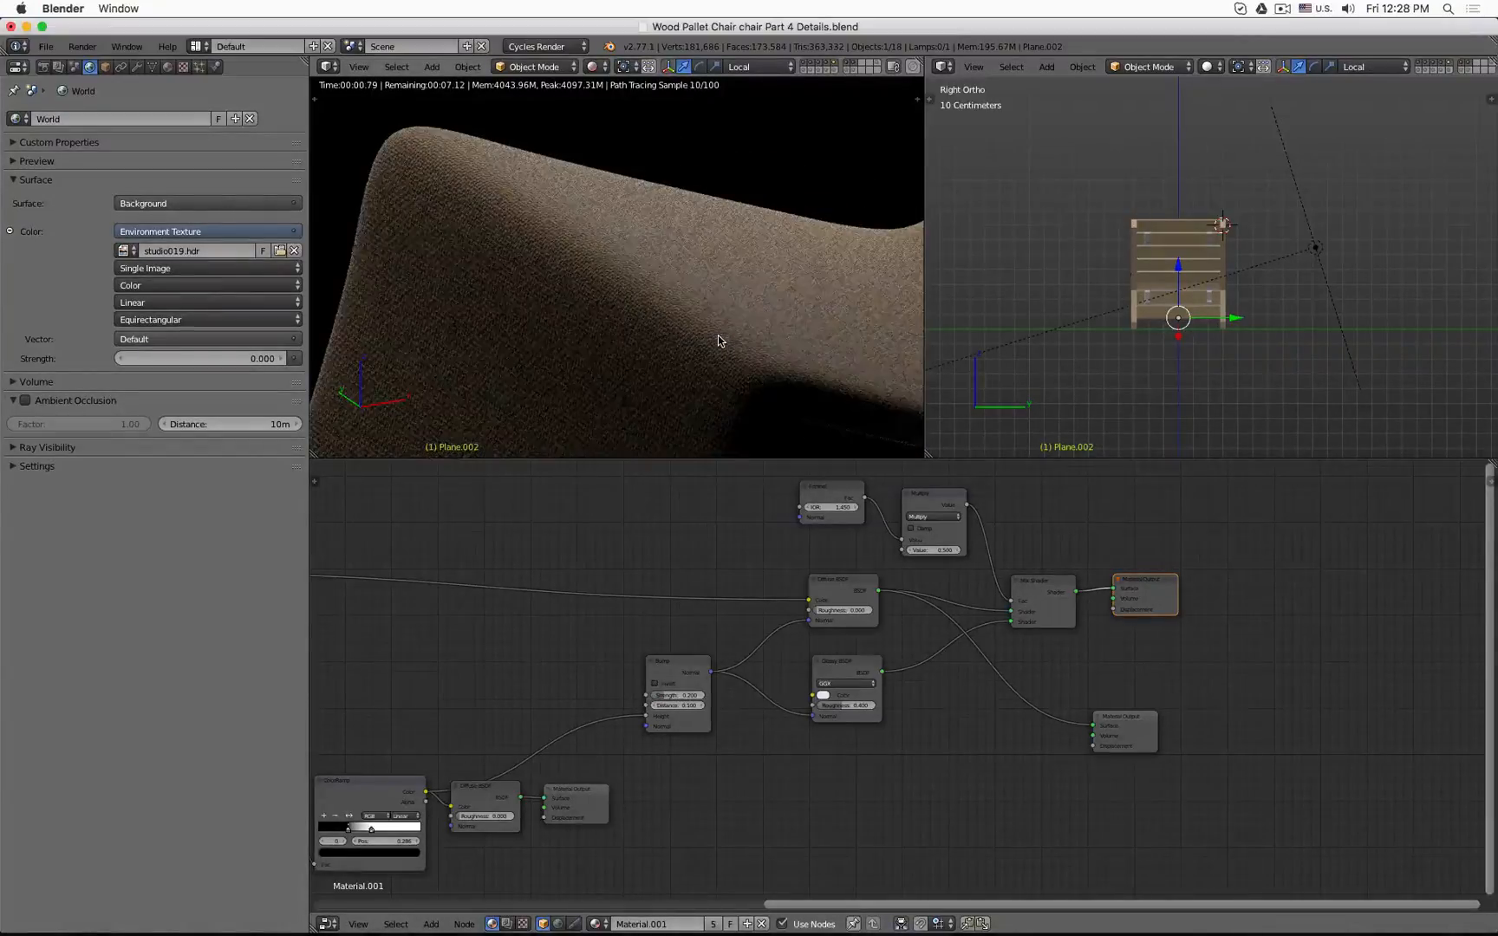
{"action": "left_click", "coordinate": [1142, 730]}
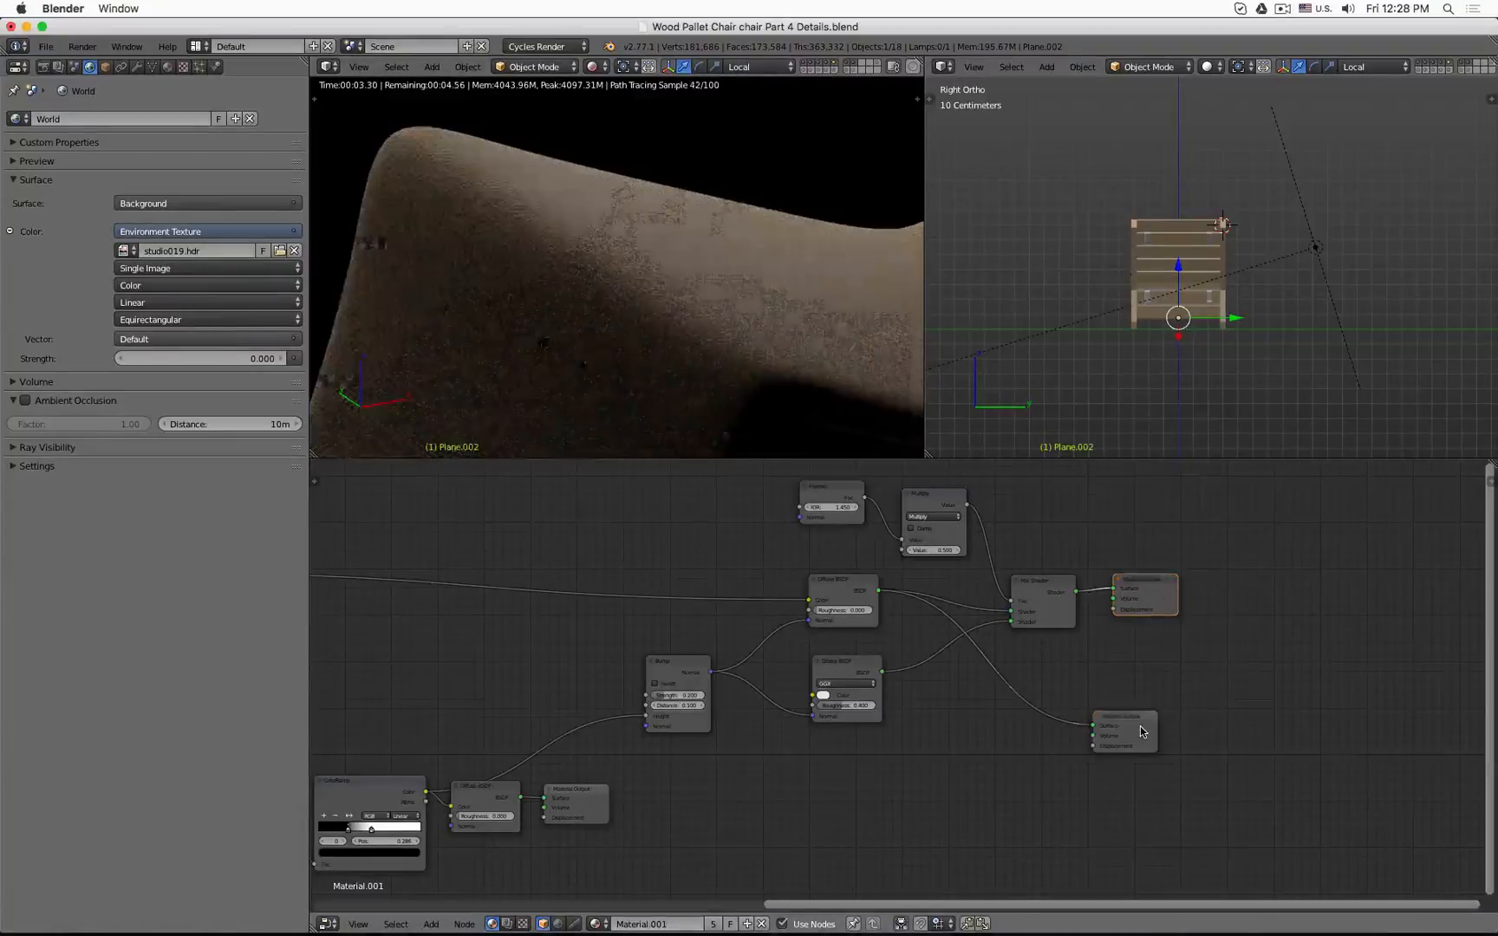
{"action": "left_click", "coordinate": [1155, 596]}
Try a Glossy BSDF roughness of 0 and compare the full mix with the diffuse-only output.
{"action": "left_click", "coordinate": [852, 705]}
{"action": "type", "text": "0"}
{"action": "key", "text": "Return"}
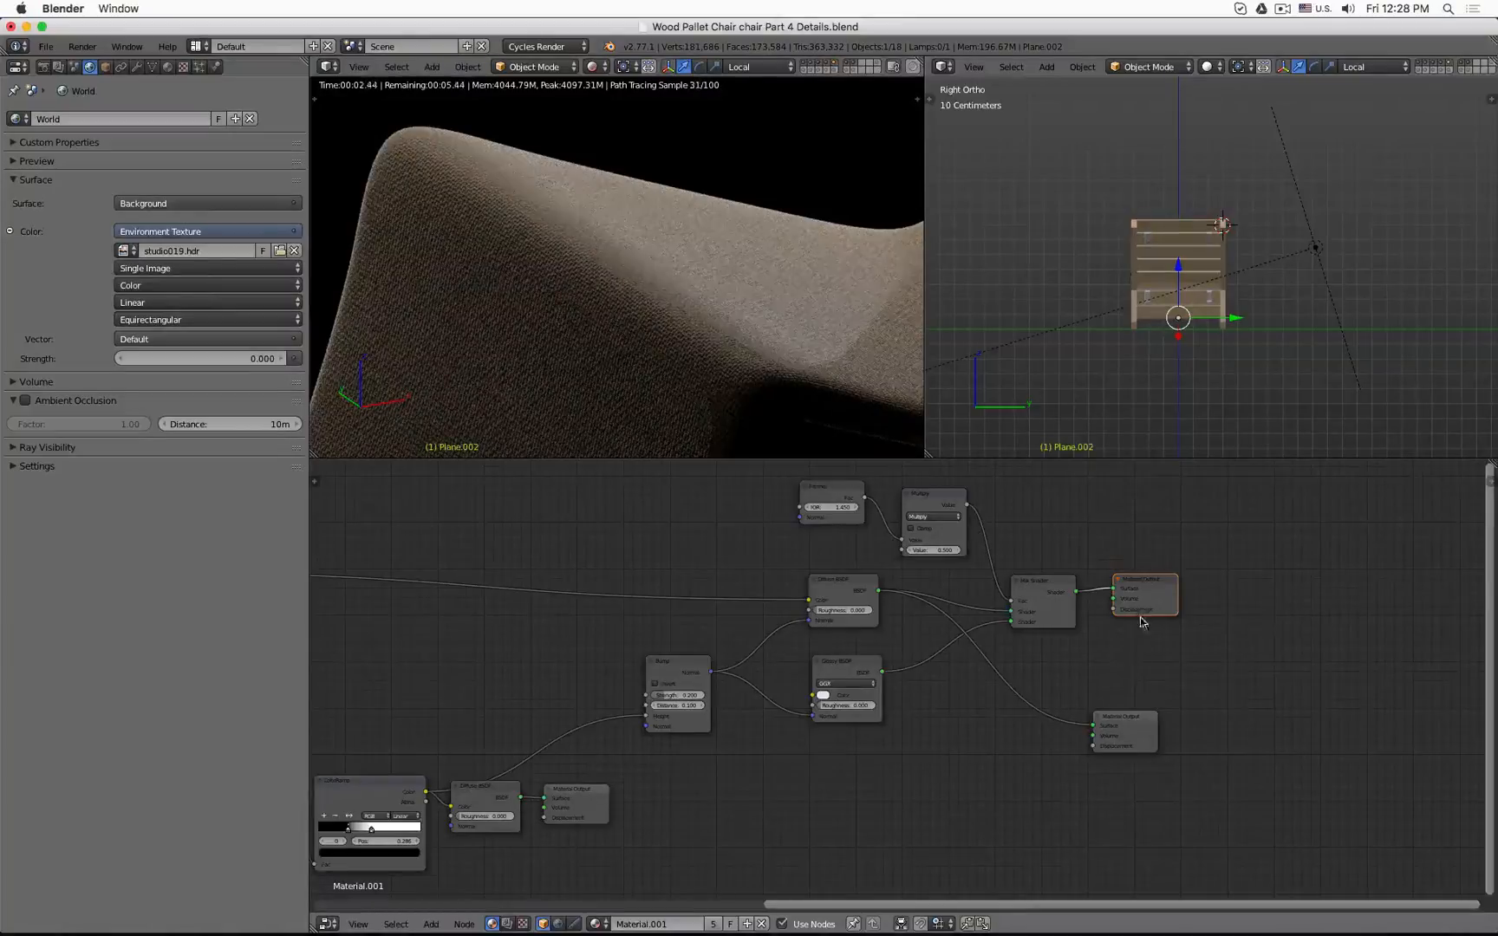
{"action": "left_click", "coordinate": [1130, 729]}
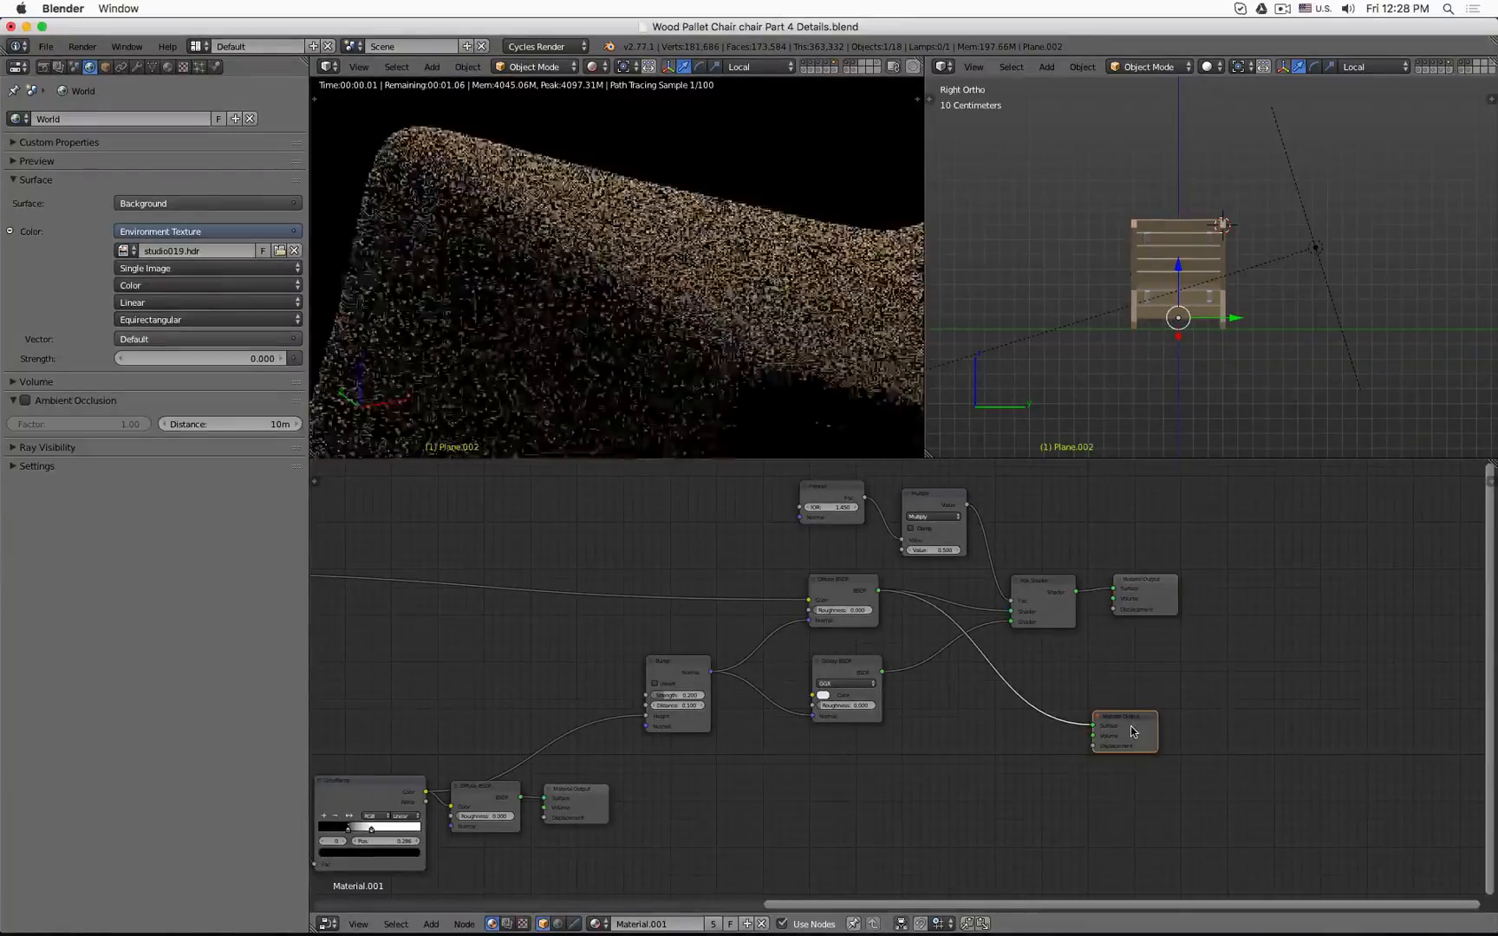
{"action": "left_click", "coordinate": [1159, 601]}
Set the Glossy BSDF's roughness to 0.3 and switch between the diffuse-only and full mix outputs to judge the sheen.
{"action": "left_click", "coordinate": [848, 705]}
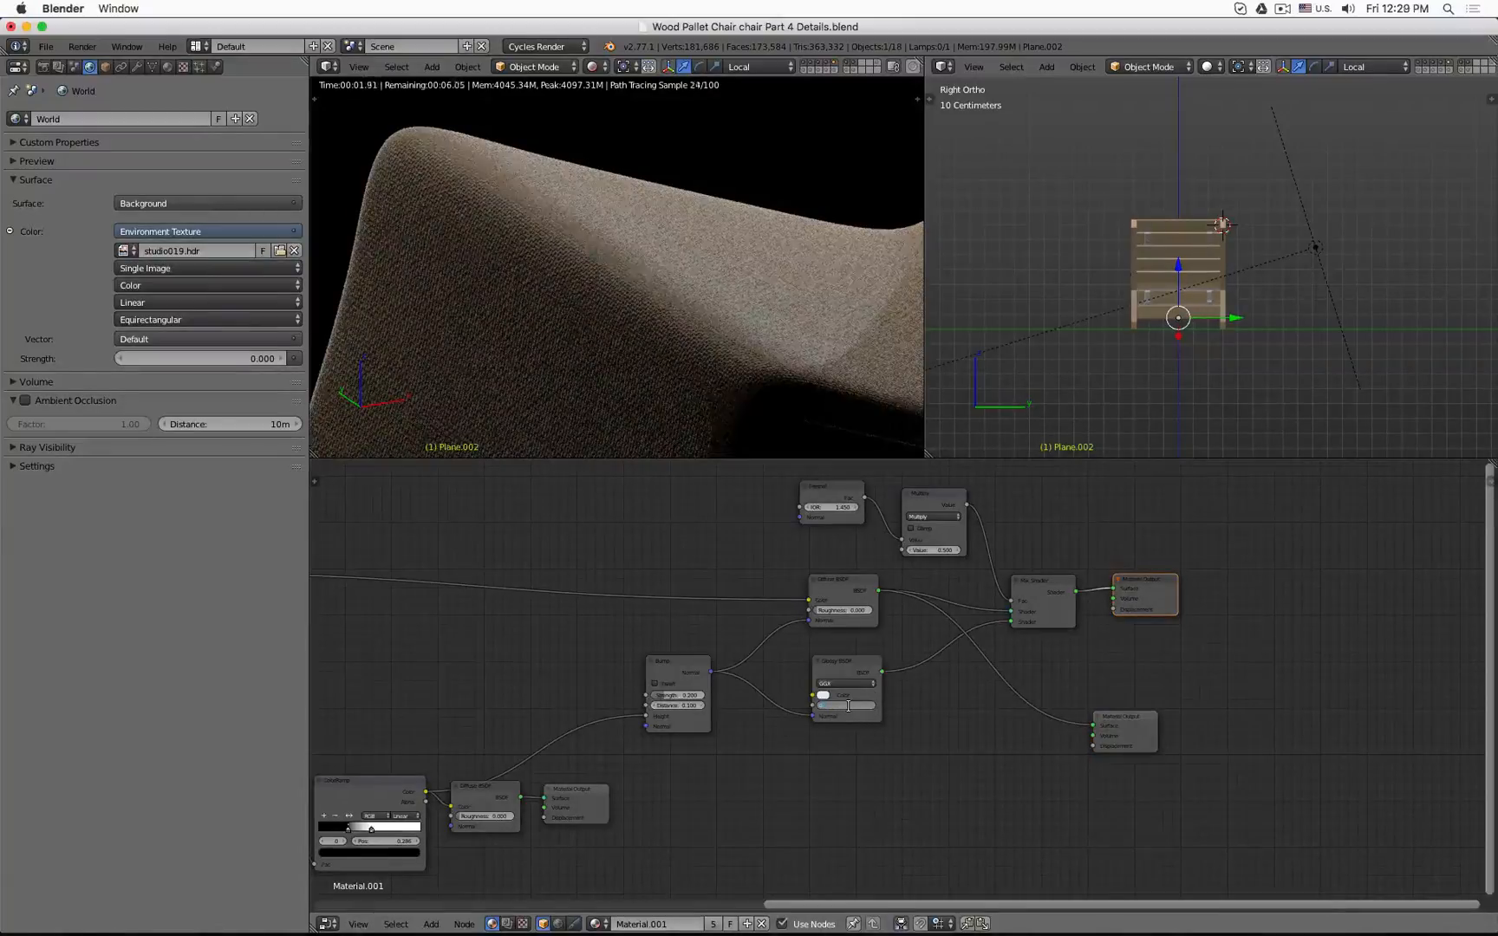
{"action": "type", "text": ".3"}
{"action": "key", "text": "Return"}
{"action": "left_click", "coordinate": [1124, 729]}
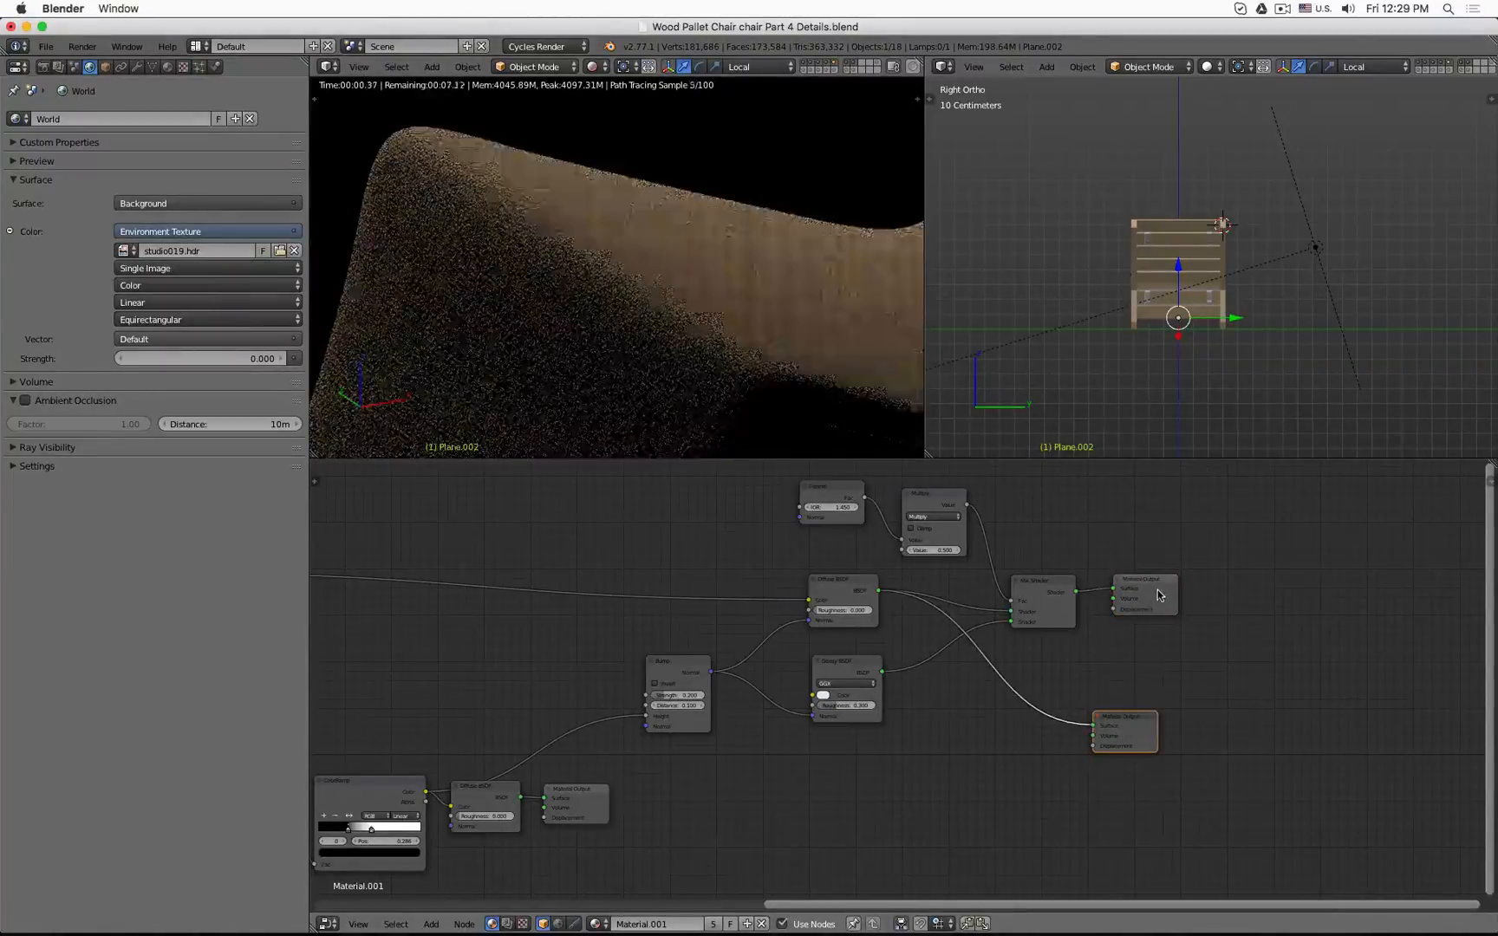
{"action": "left_click", "coordinate": [1131, 730]}
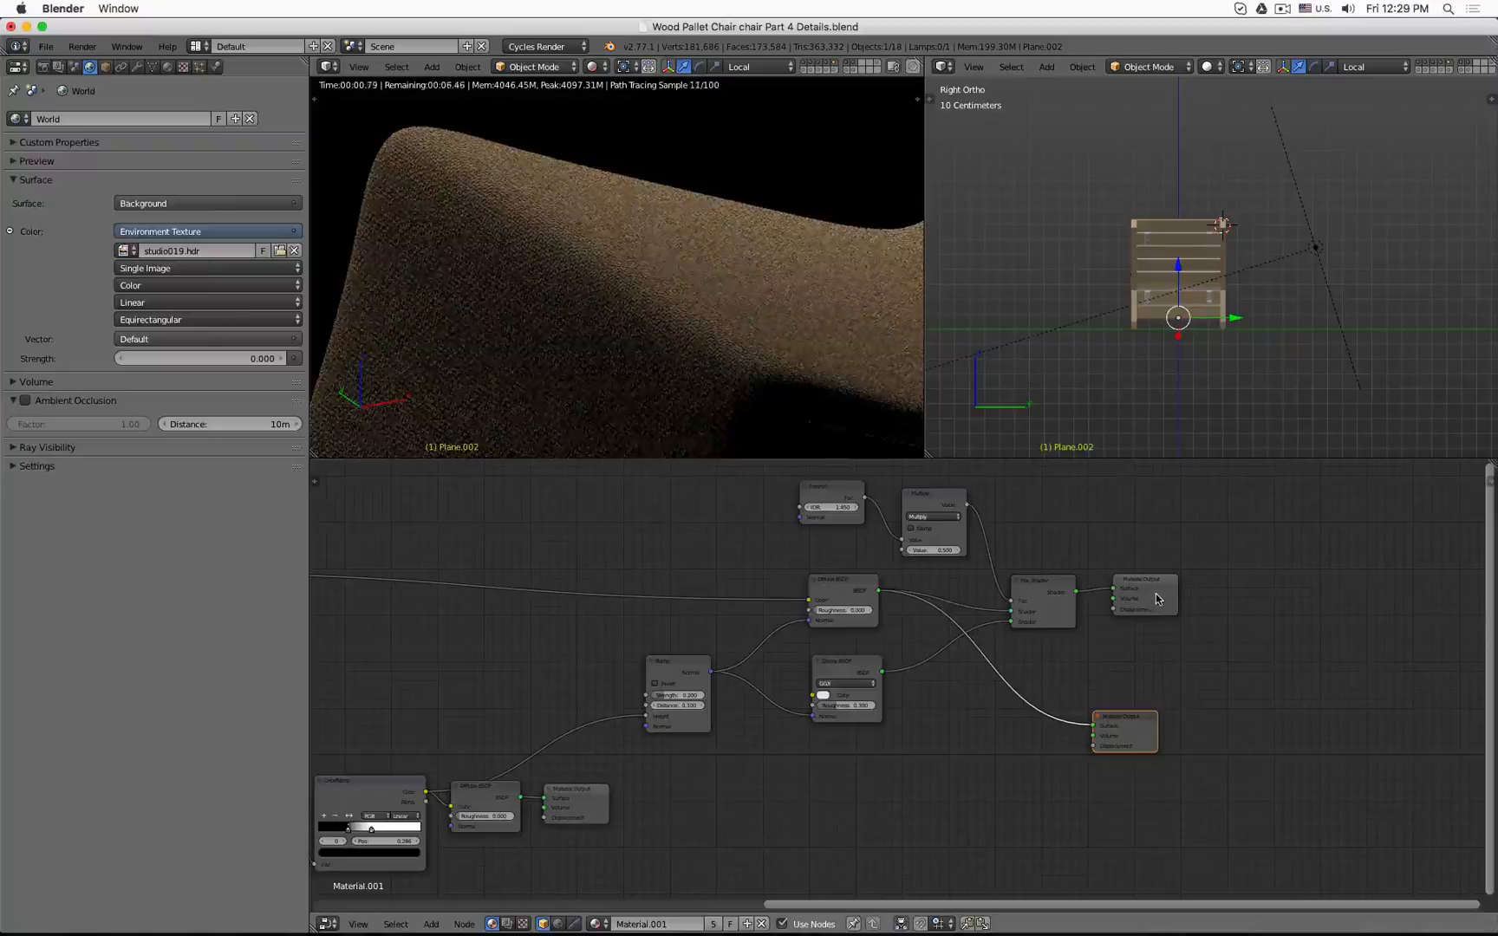
{"action": "left_click", "coordinate": [1160, 597]}
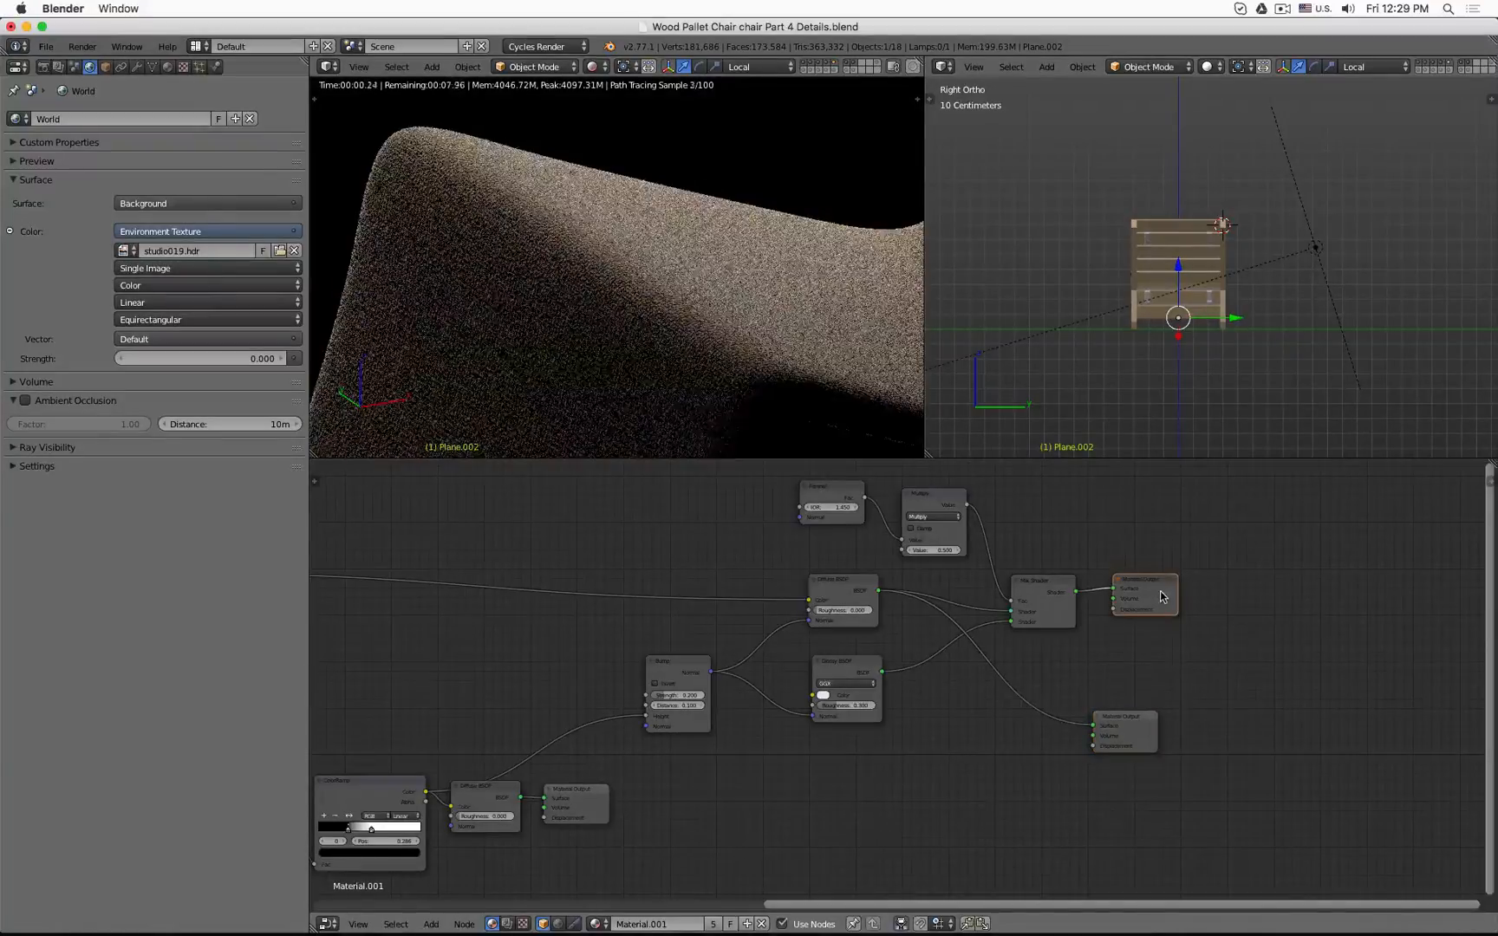
Set the world background strength to 1 and bring the whole chair into the rendered view.
{"action": "scroll", "coordinate": [735, 348], "scroll_direction": "down", "scroll_amount": 3}
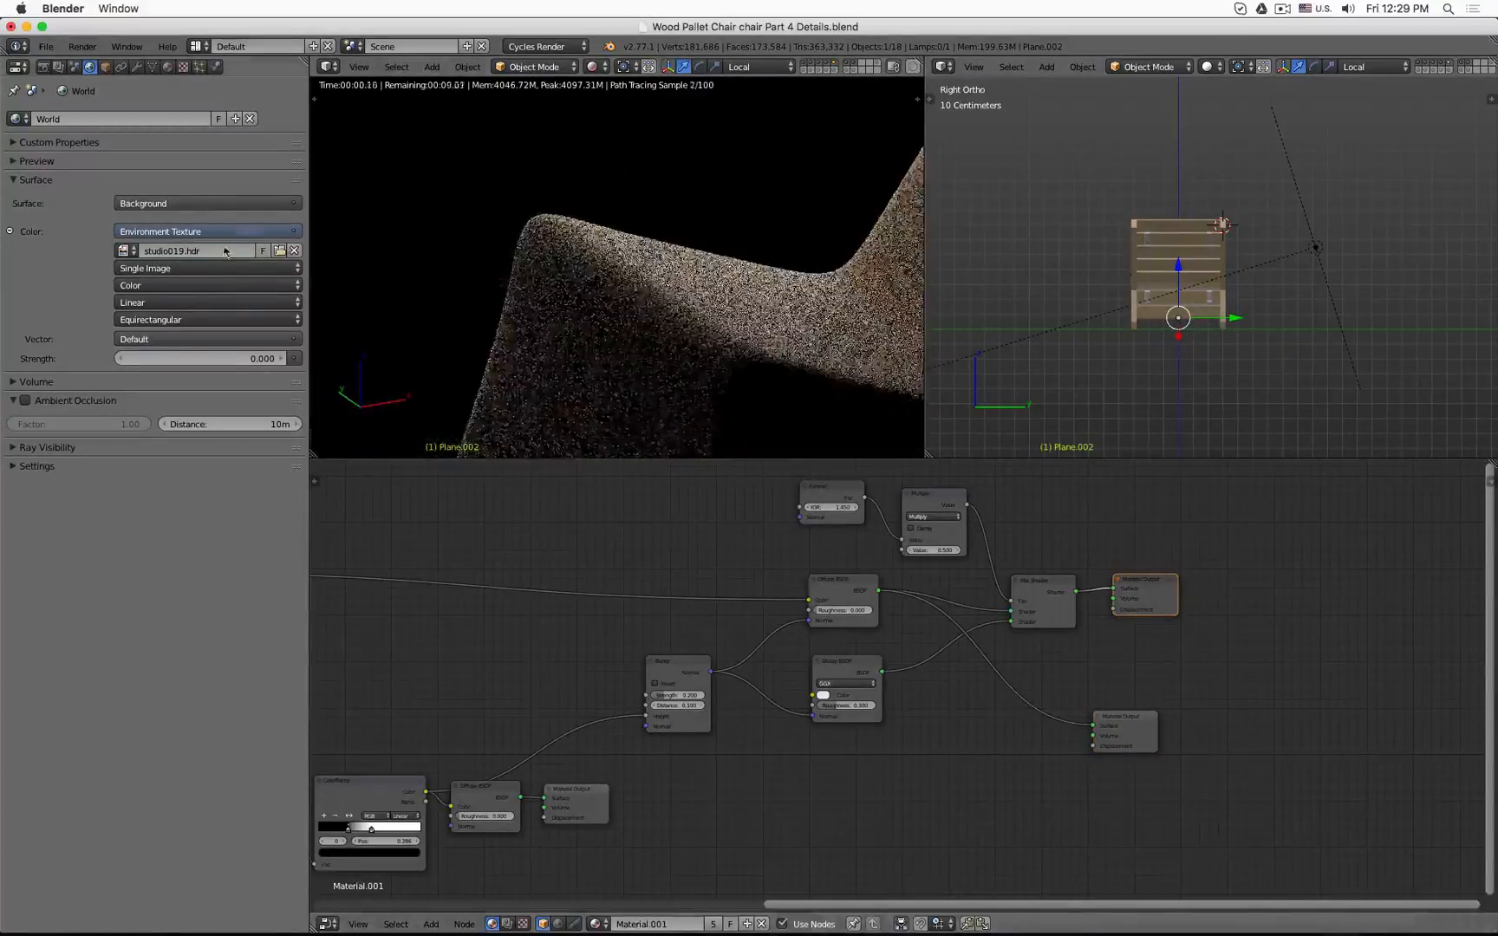
{"action": "left_click", "coordinate": [196, 358]}
{"action": "type", "text": "1"}
{"action": "key", "text": "Return"}
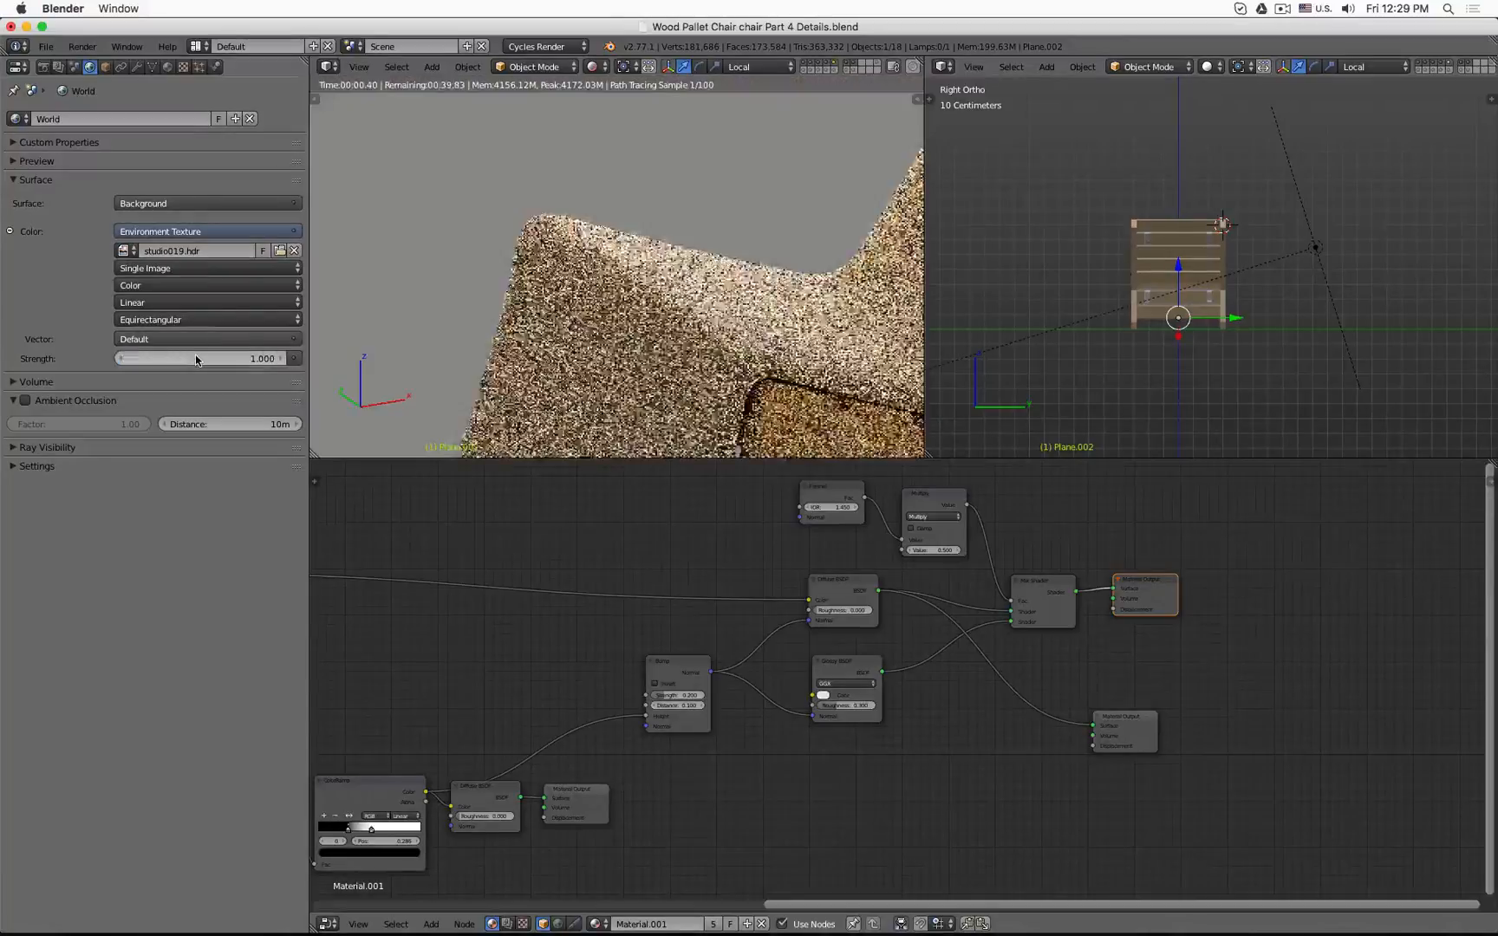
{"action": "middle_click_drag", "start_coordinate": [730, 340], "coordinate": [614, 308], "text": "shift"}
{"action": "scroll", "coordinate": [636, 307], "scroll_direction": "down", "scroll_amount": 3}
{"action": "scroll", "coordinate": [660, 583], "scroll_direction": "down", "scroll_amount": 4}
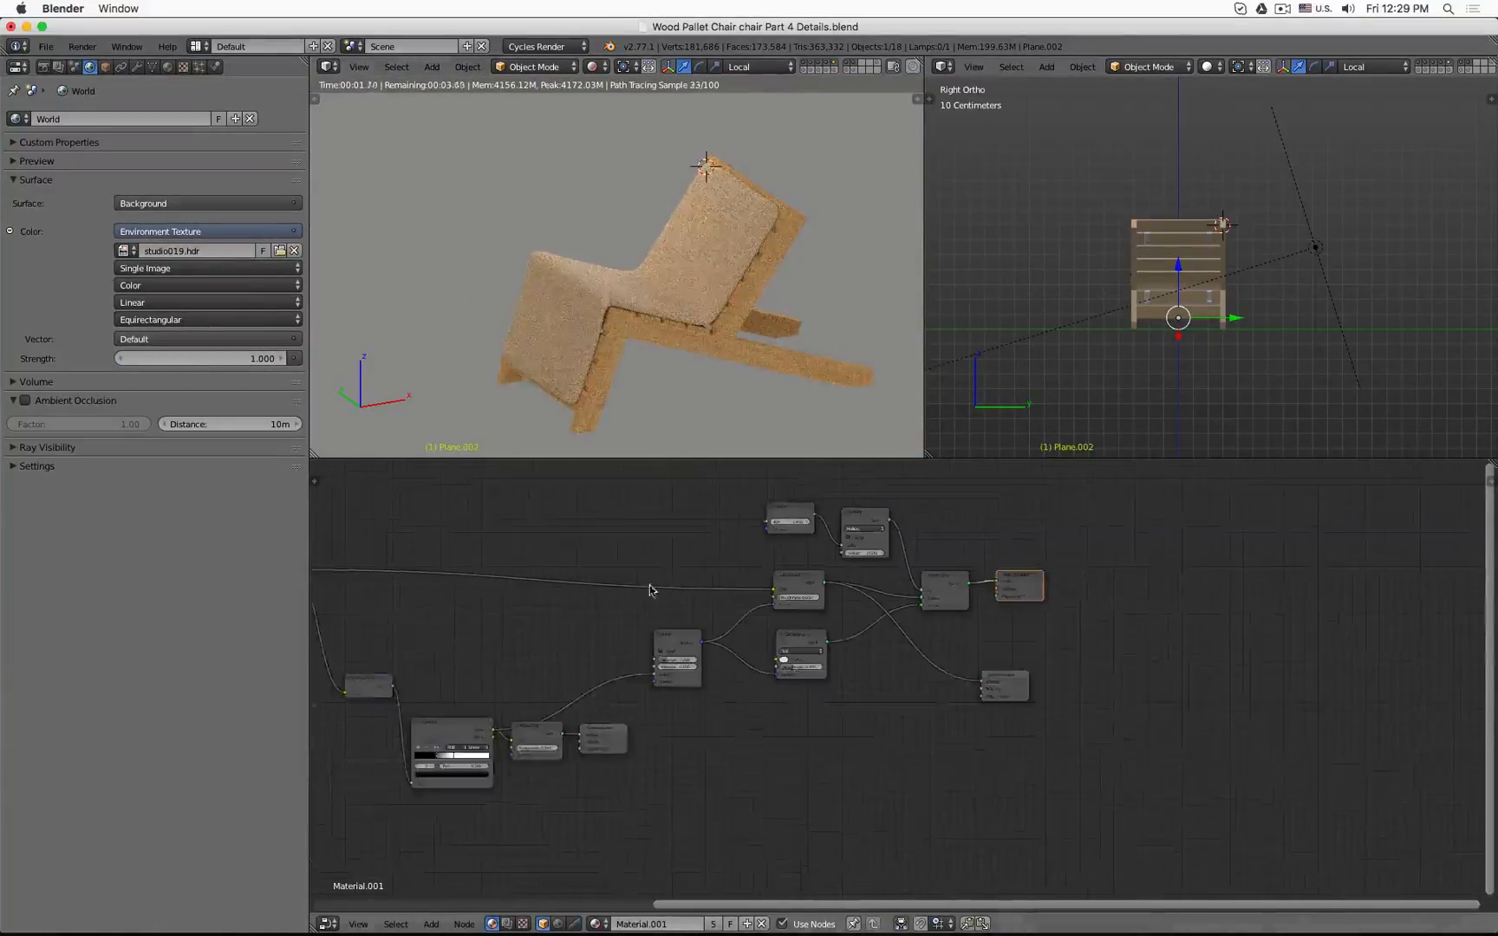
Compare the diffuse-only and full mix outputs on the whole chair, then check the area lamp and reselect the cushion.
{"action": "middle_click_drag", "start_coordinate": [555, 598], "coordinate": [789, 615]}
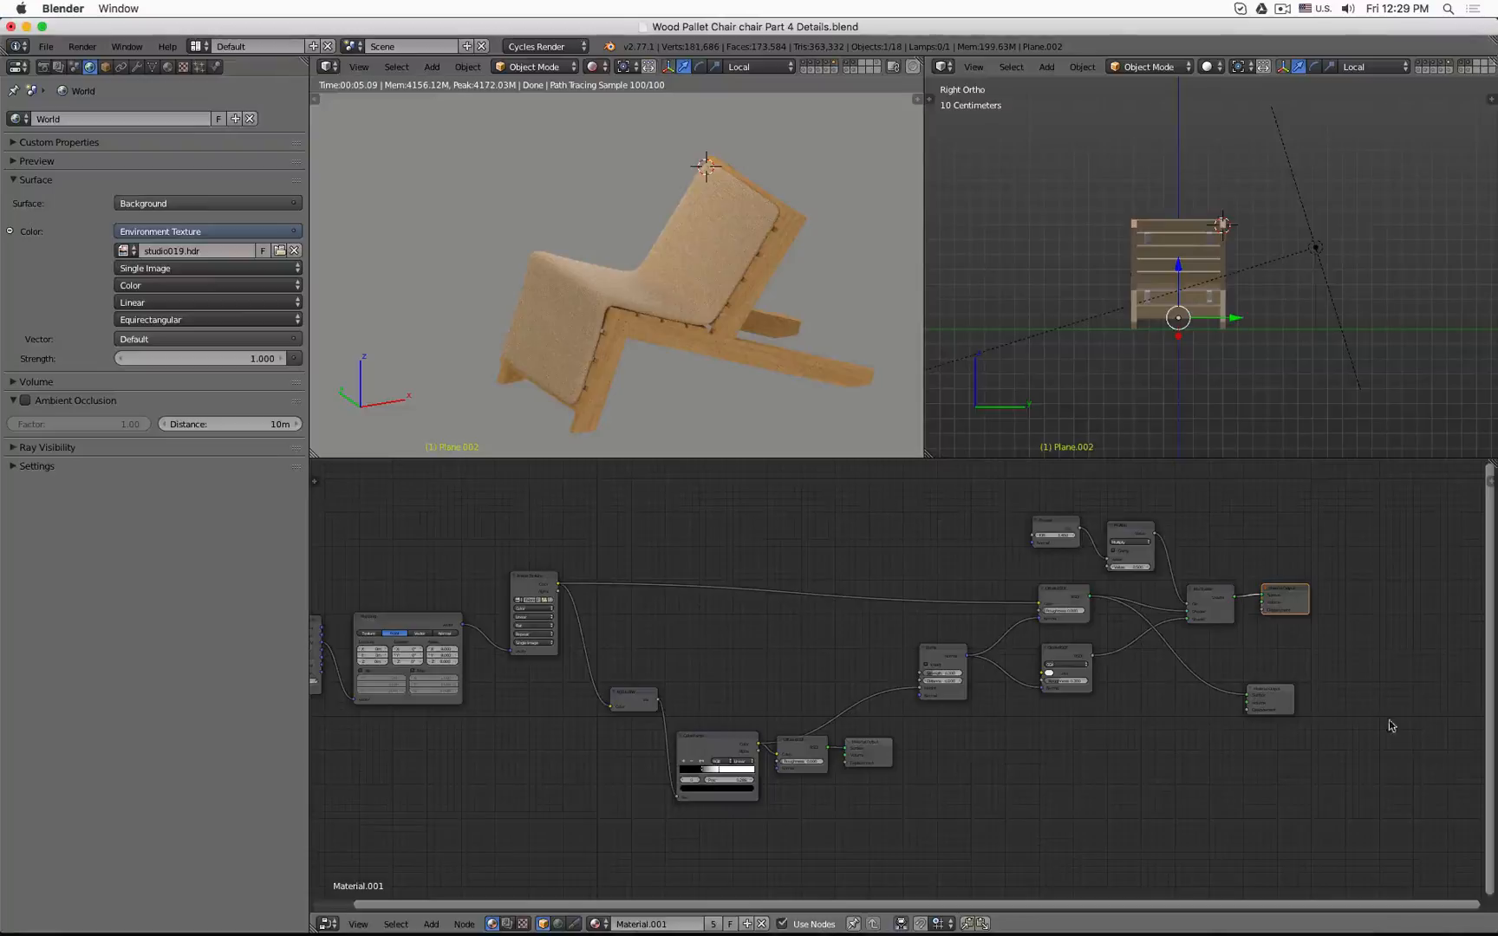
{"action": "left_click", "coordinate": [1275, 696]}
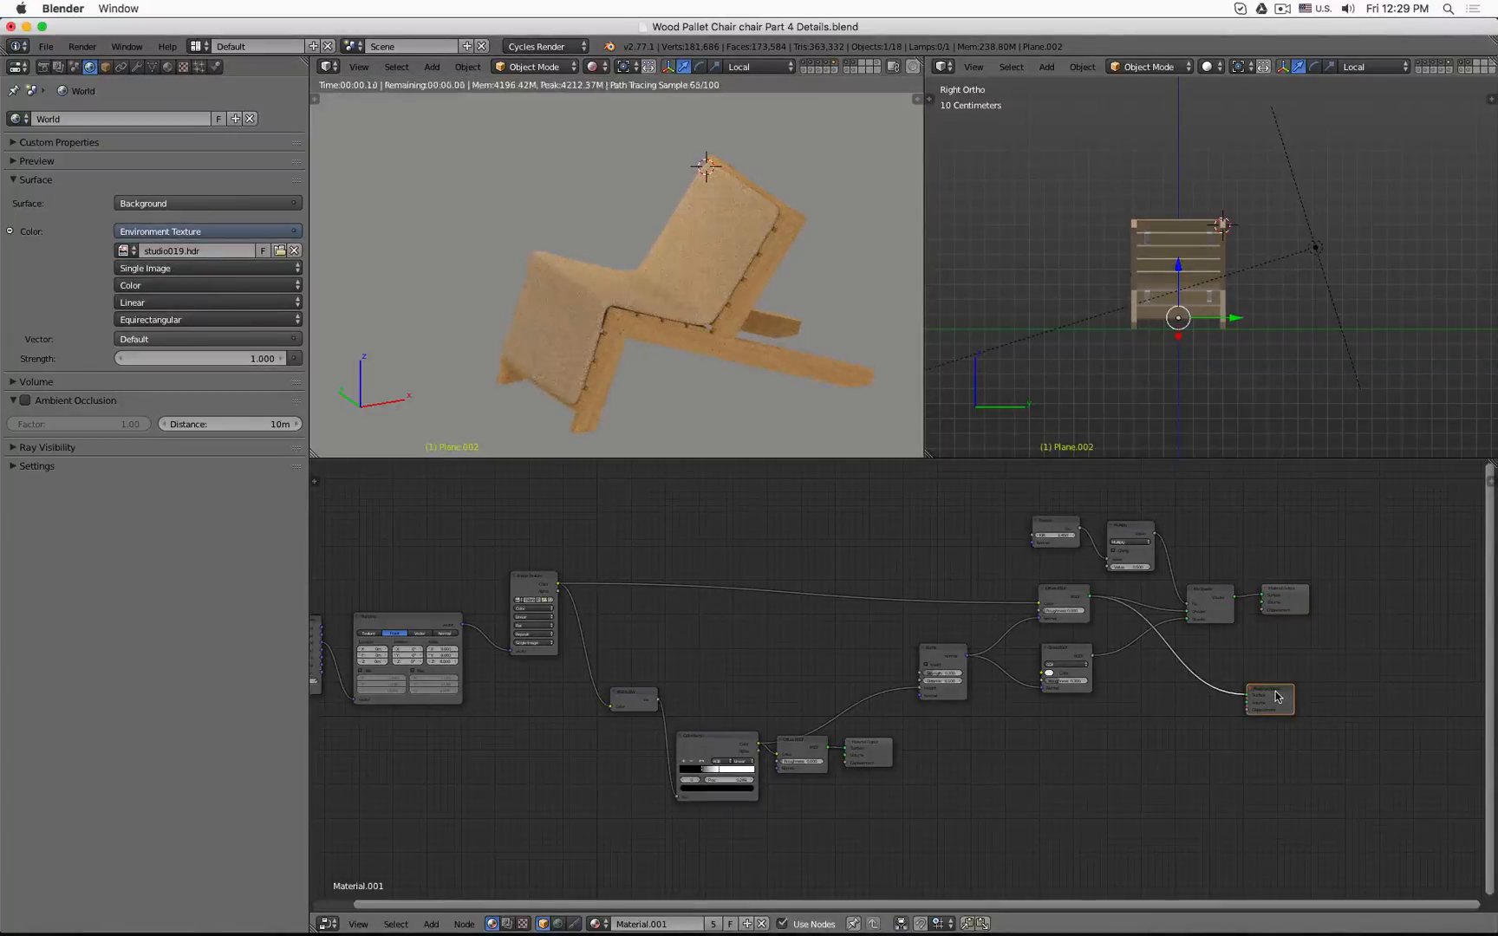
{"action": "left_click", "coordinate": [1281, 599]}
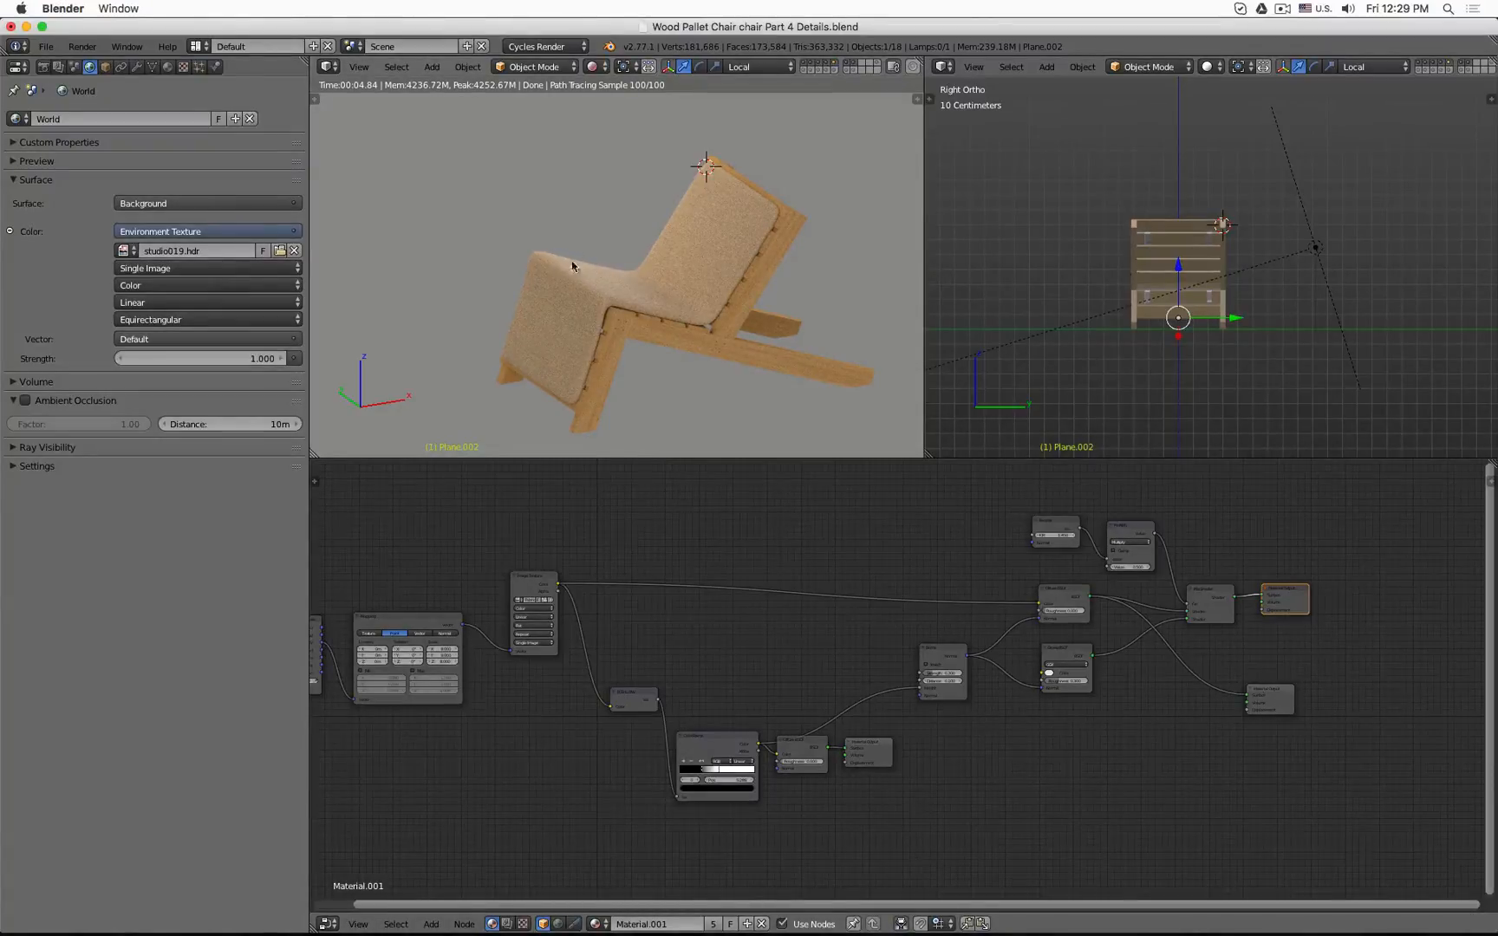
{"action": "right_click", "coordinate": [1314, 249]}
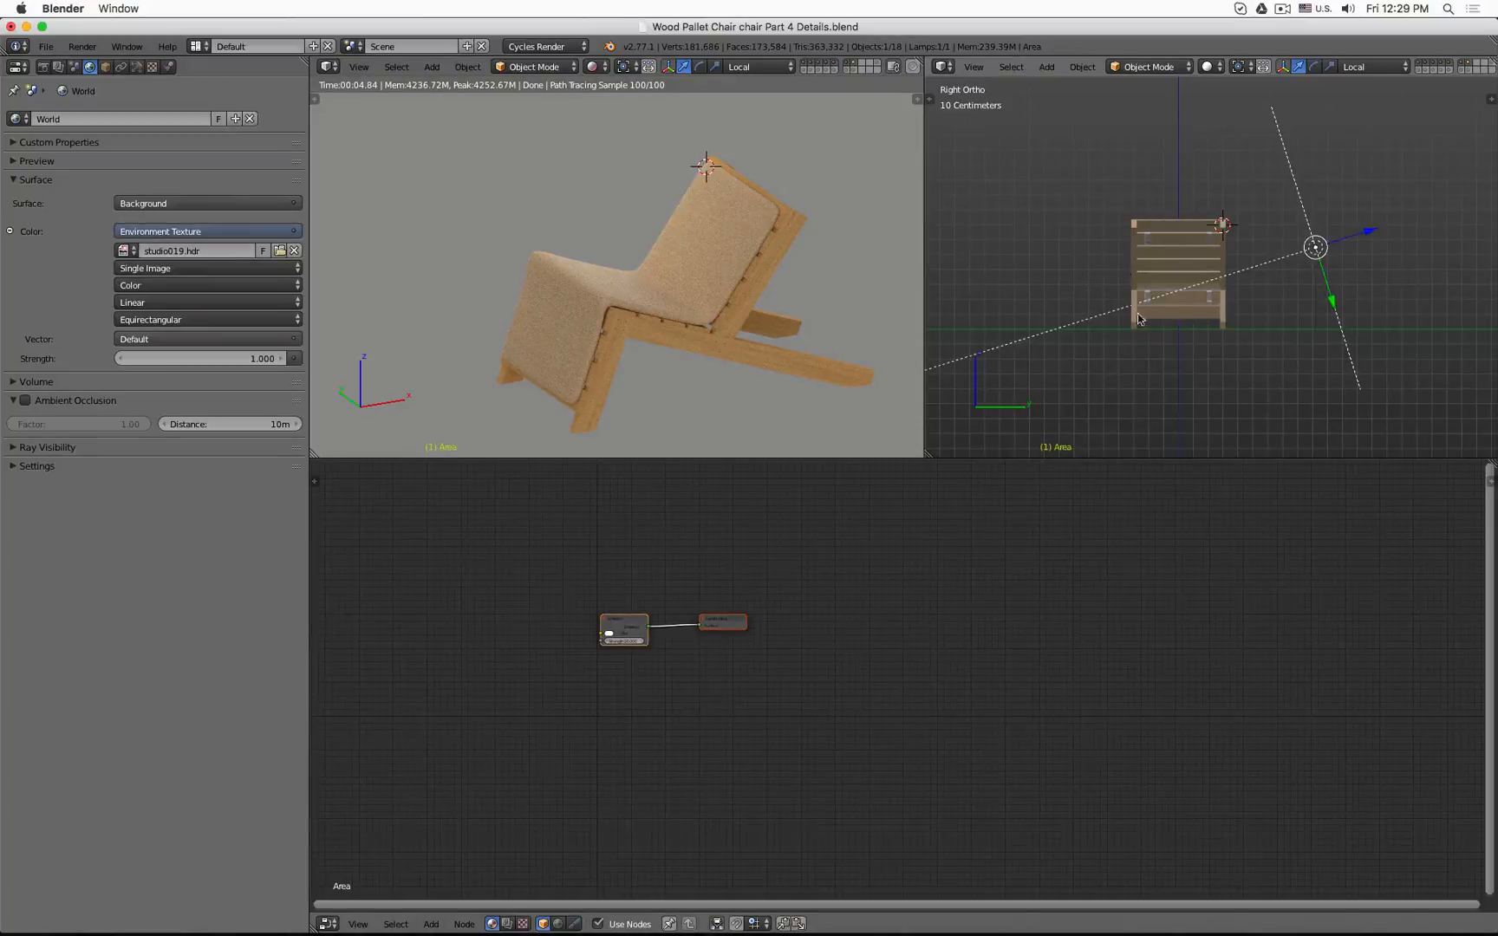
{"action": "right_click", "coordinate": [539, 256]}
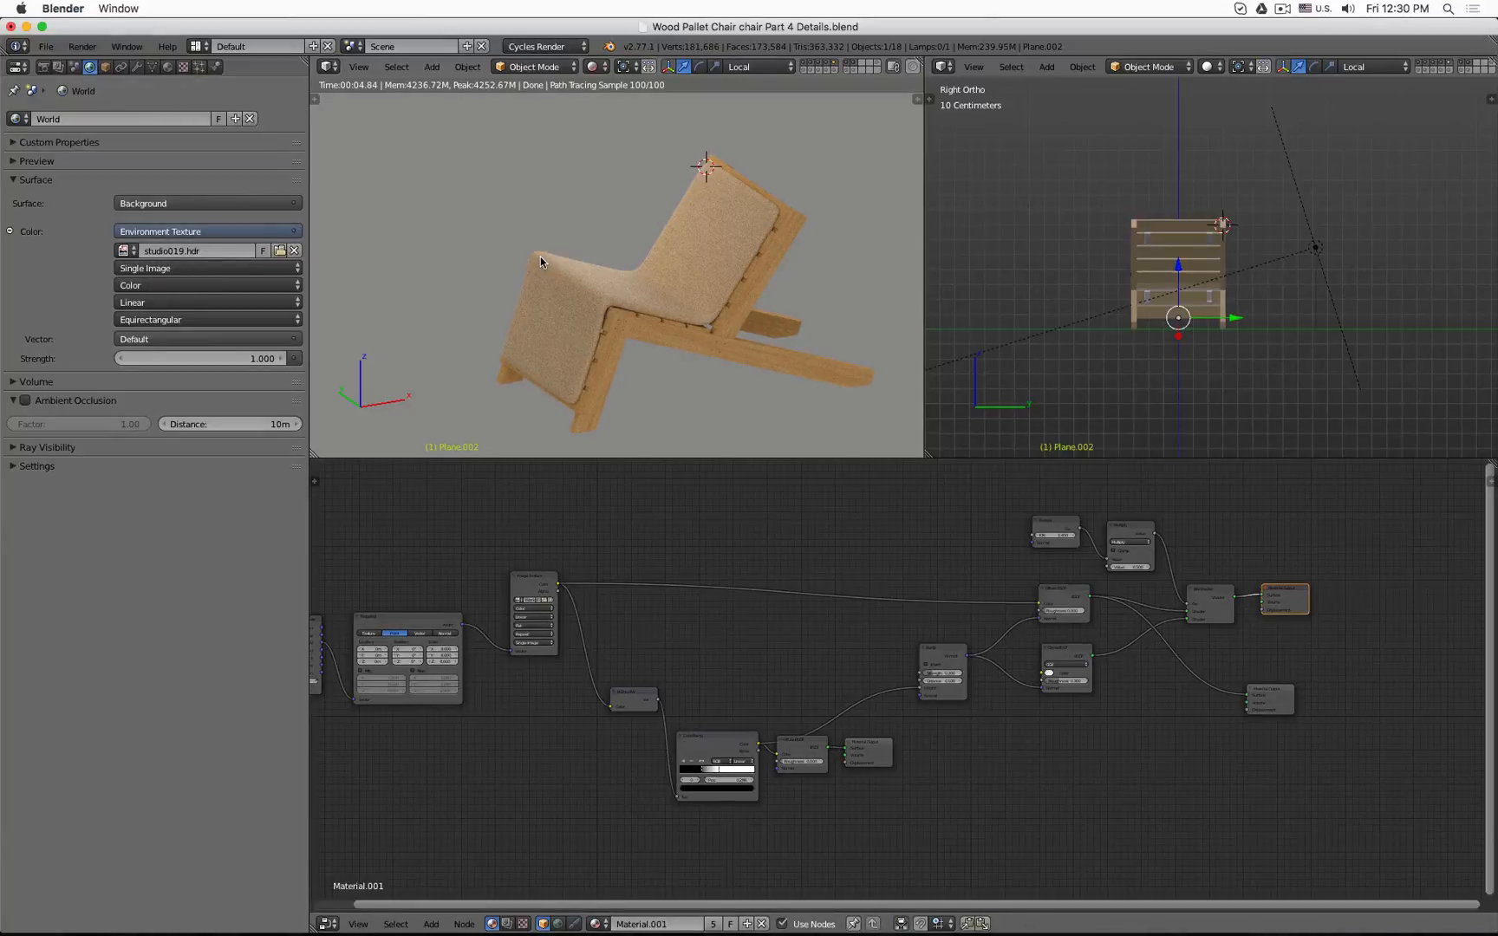
Move the Image Texture node closer to the Mapping node and shift the Texture Coordinate node farther from it.
{"action": "middle_click_drag", "start_coordinate": [658, 728], "coordinate": [767, 719]}
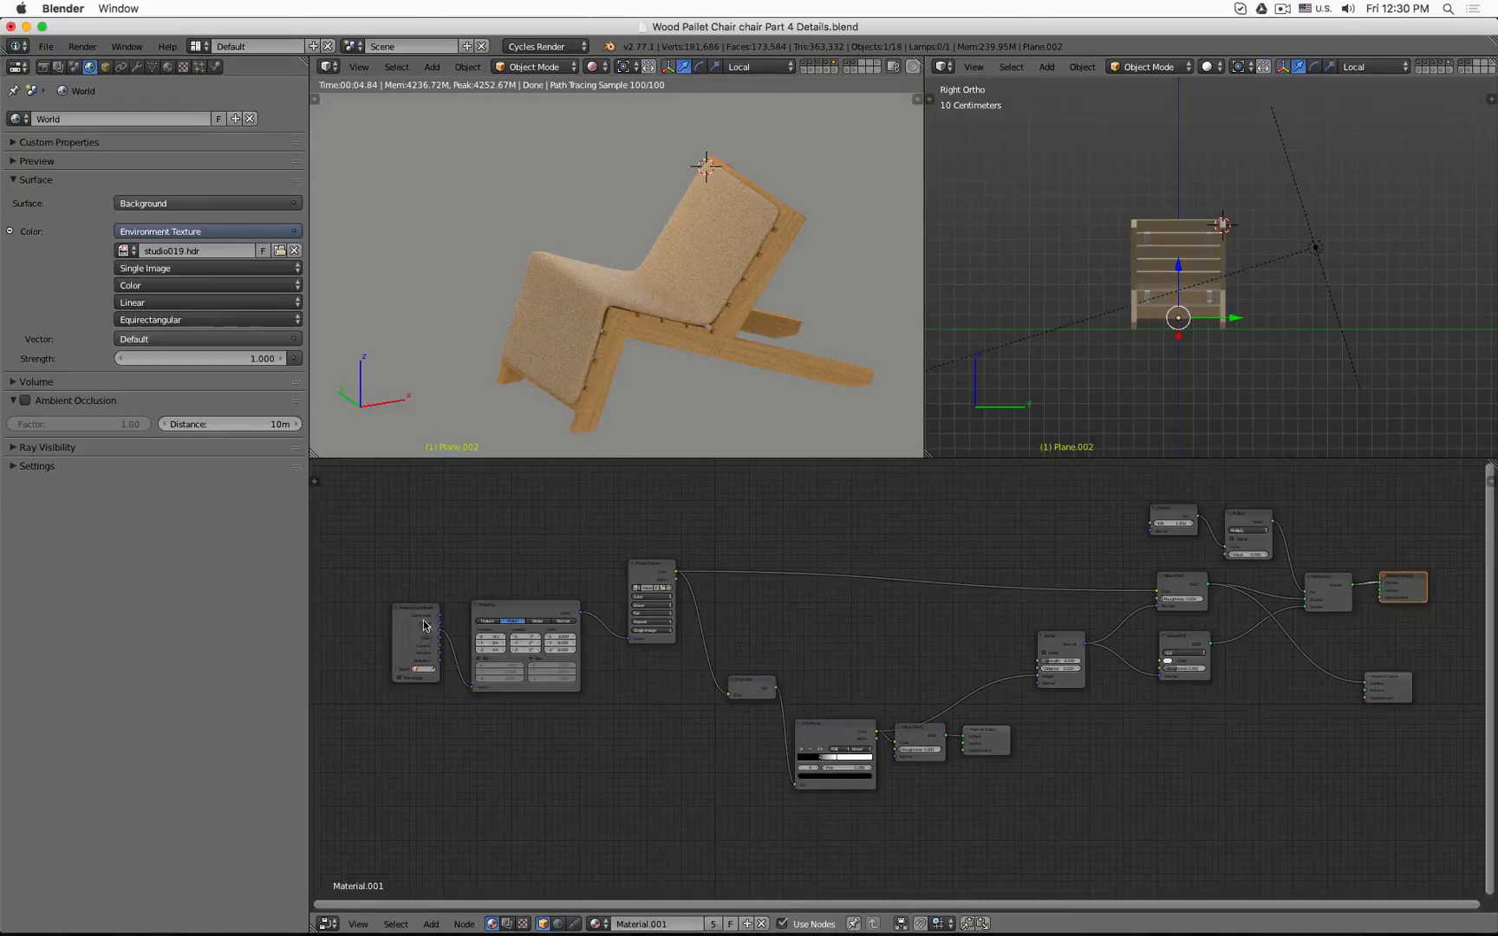
{"action": "left_click_drag", "start_coordinate": [652, 579], "coordinate": [636, 609]}
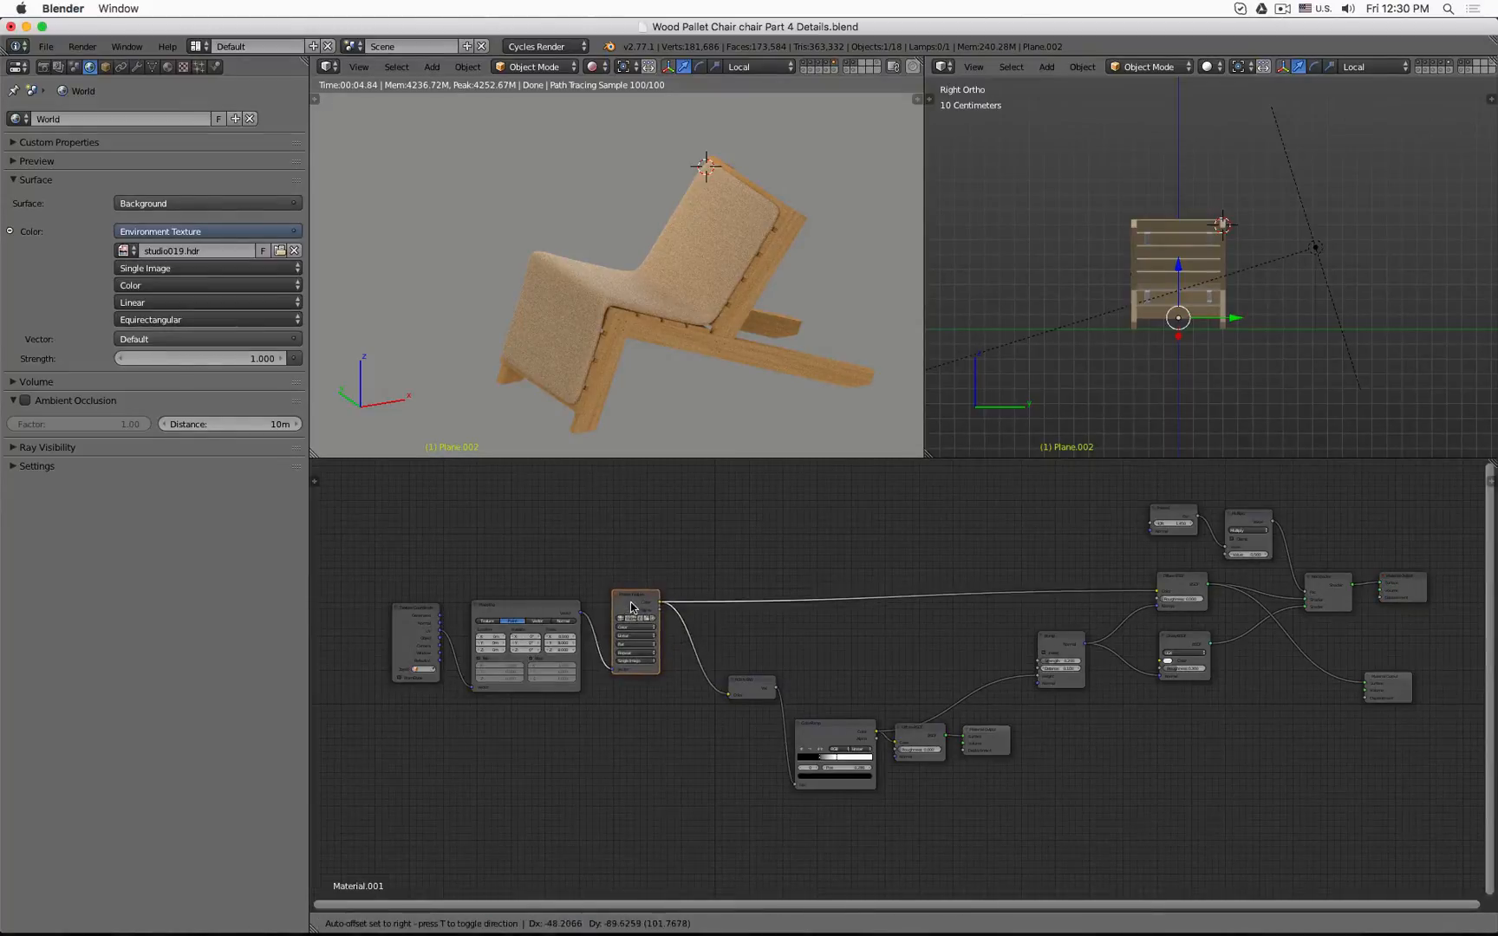
{"action": "left_click", "coordinate": [405, 610]}
{"action": "left_click_drag", "start_coordinate": [418, 624], "coordinate": [392, 632]}
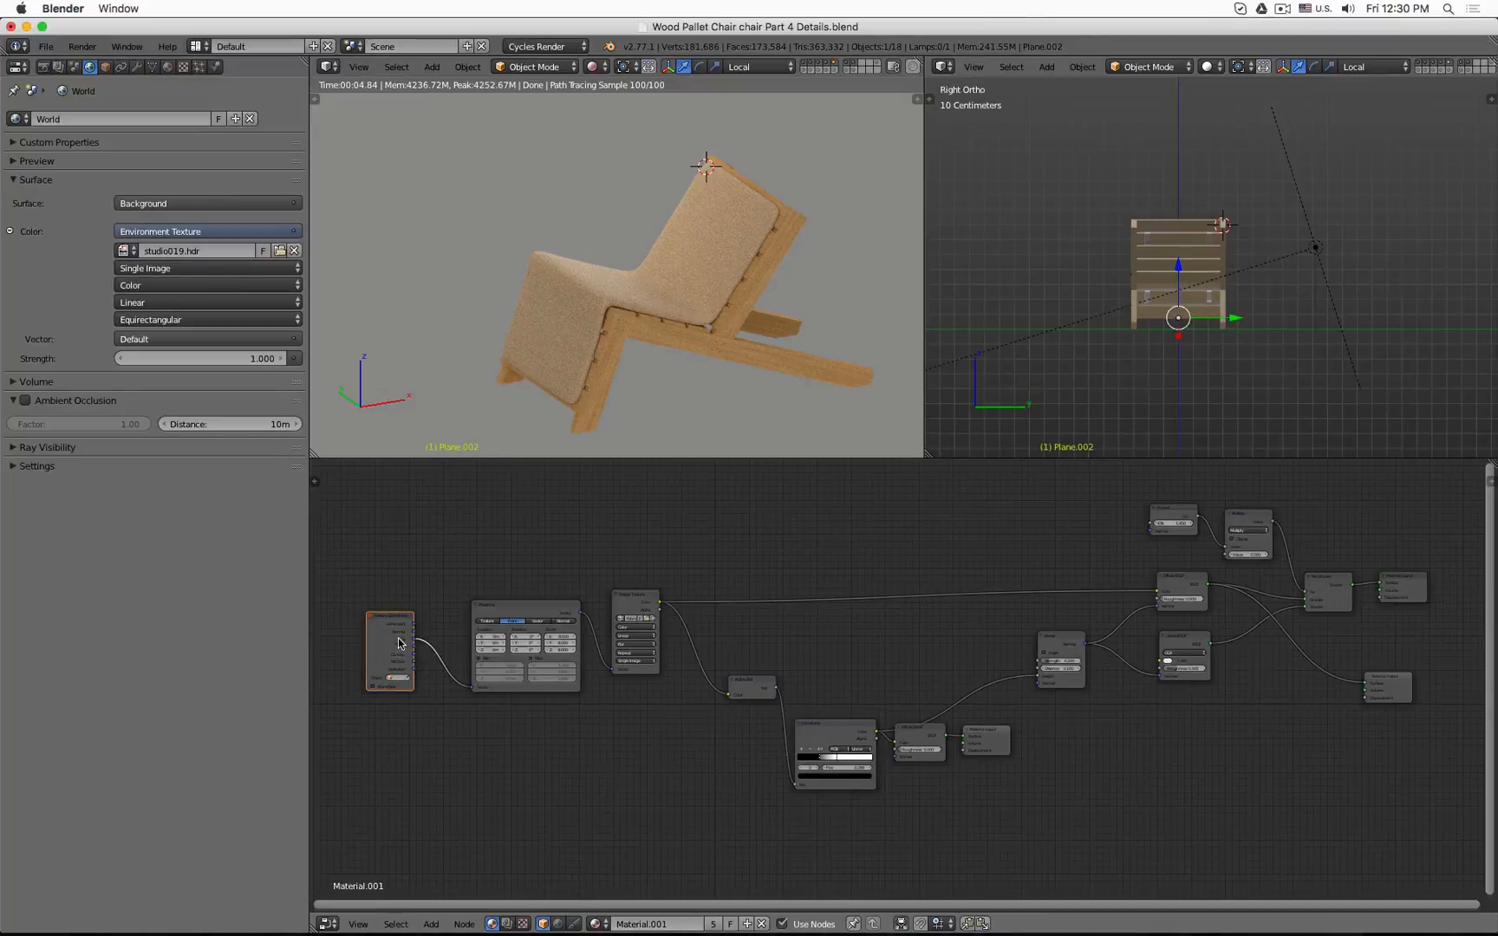
Try a Mapping scale of 2 on the X, Y and Z axes to preview a larger weave.
{"action": "scroll", "coordinate": [397, 646], "scroll_direction": "up", "scroll_amount": 1}
{"action": "left_click_drag", "start_coordinate": [537, 599], "coordinate": [565, 672]}
{"action": "scroll", "coordinate": [585, 640], "scroll_direction": "up", "scroll_amount": 2}
{"action": "type", "text": "2"}
{"action": "key", "text": "Return"}
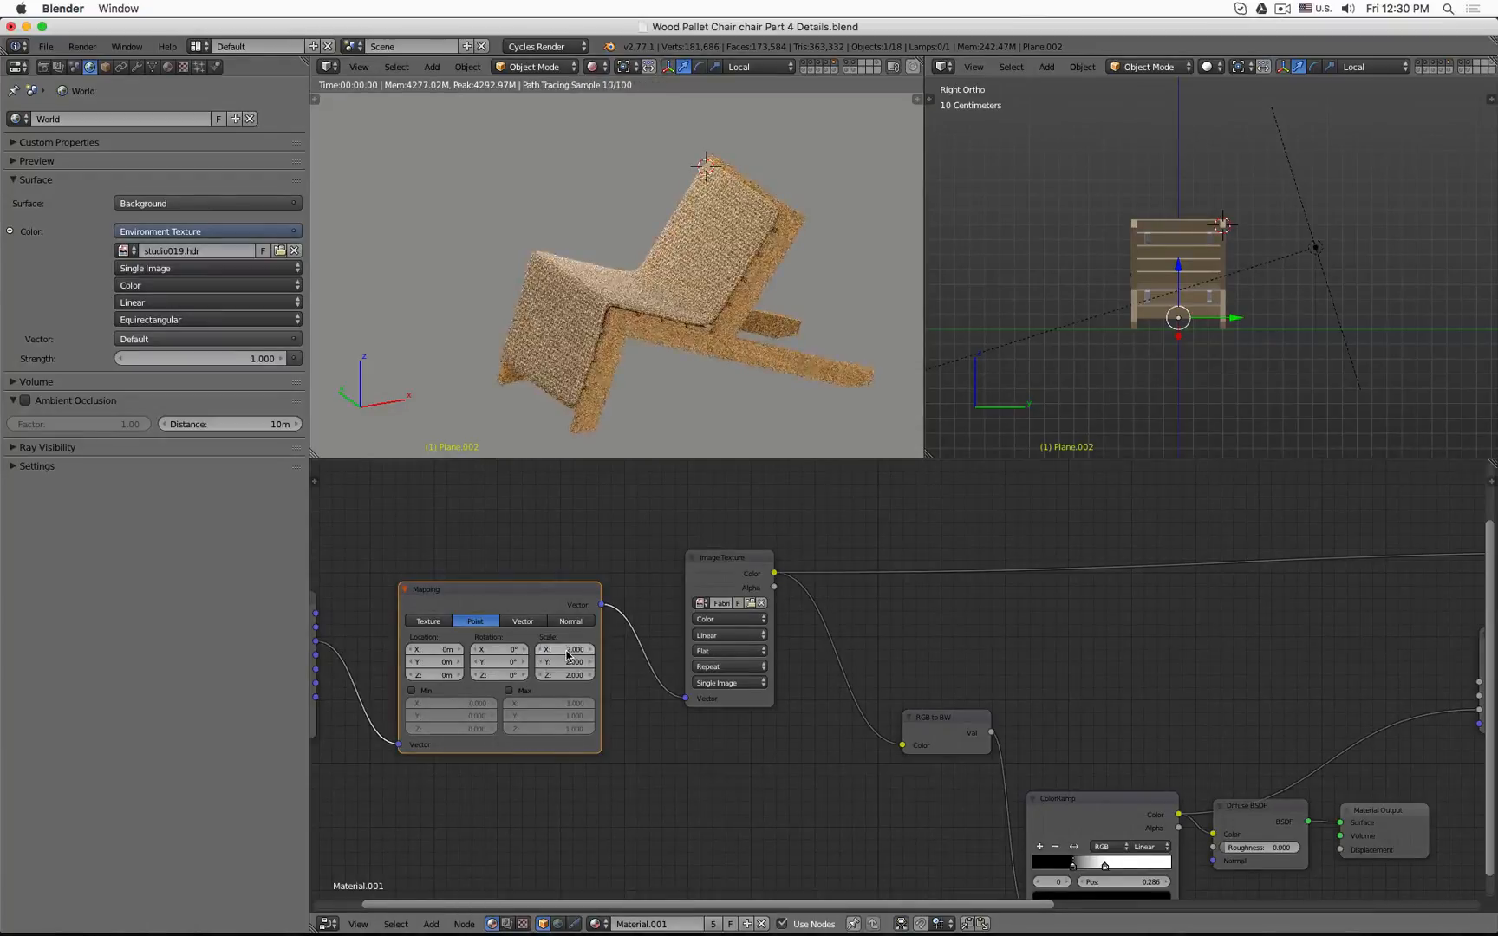
Try a Mapping scale of 10 on all three axes, then settle on 8 for X, Y and Z.
{"action": "left_click_drag", "start_coordinate": [565, 649], "coordinate": [565, 673]}
{"action": "type", "text": "10"}
{"action": "key", "text": "Return"}
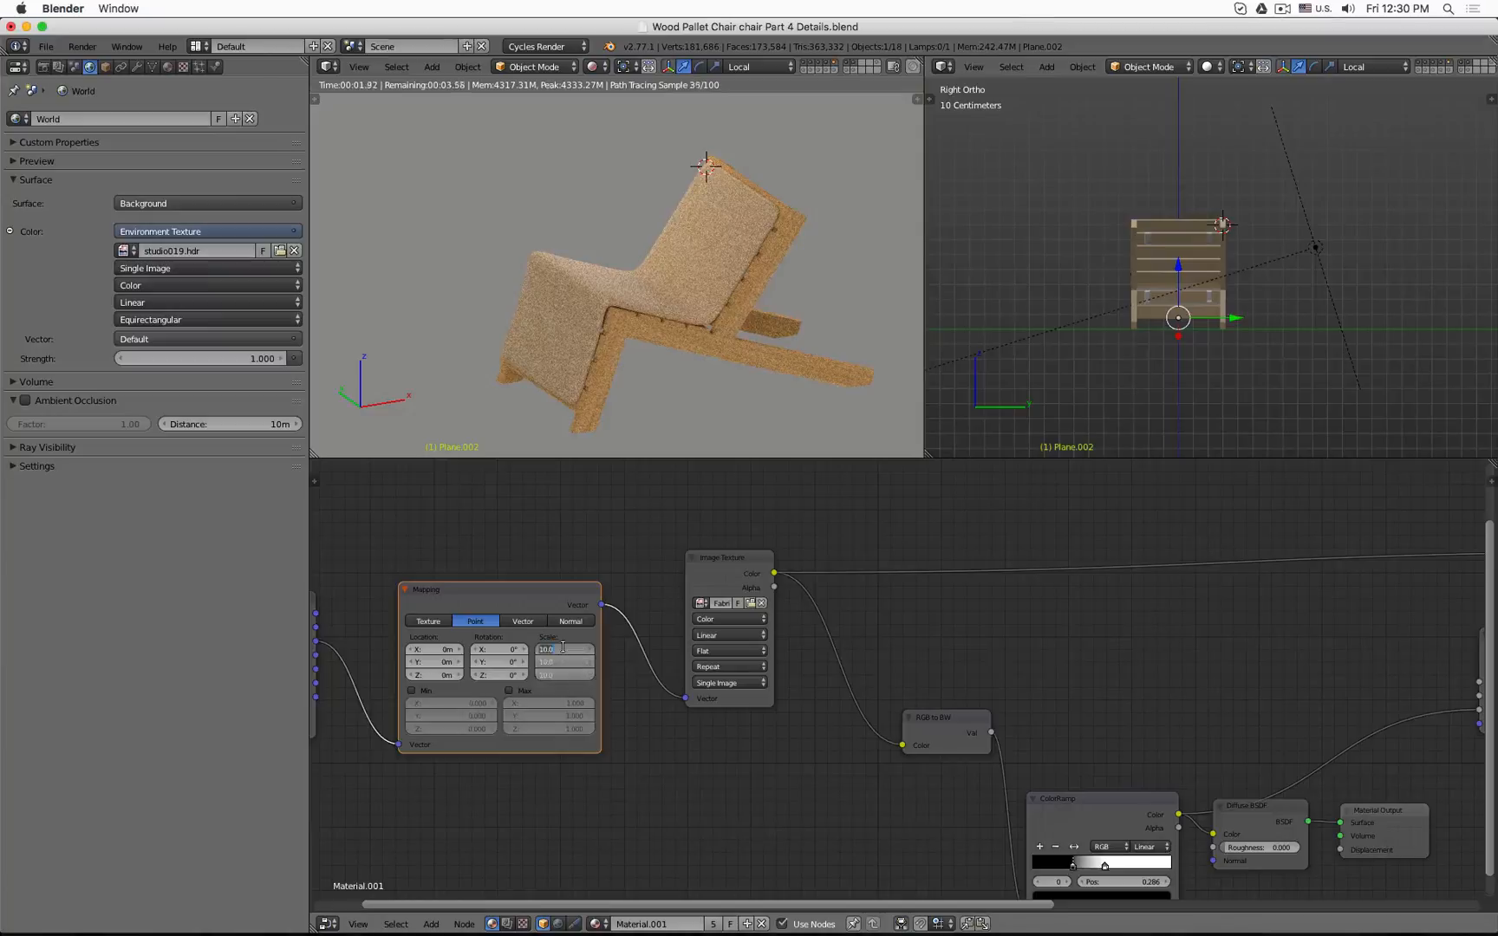
{"action": "type", "text": "8"}
{"action": "key", "text": "Return"}
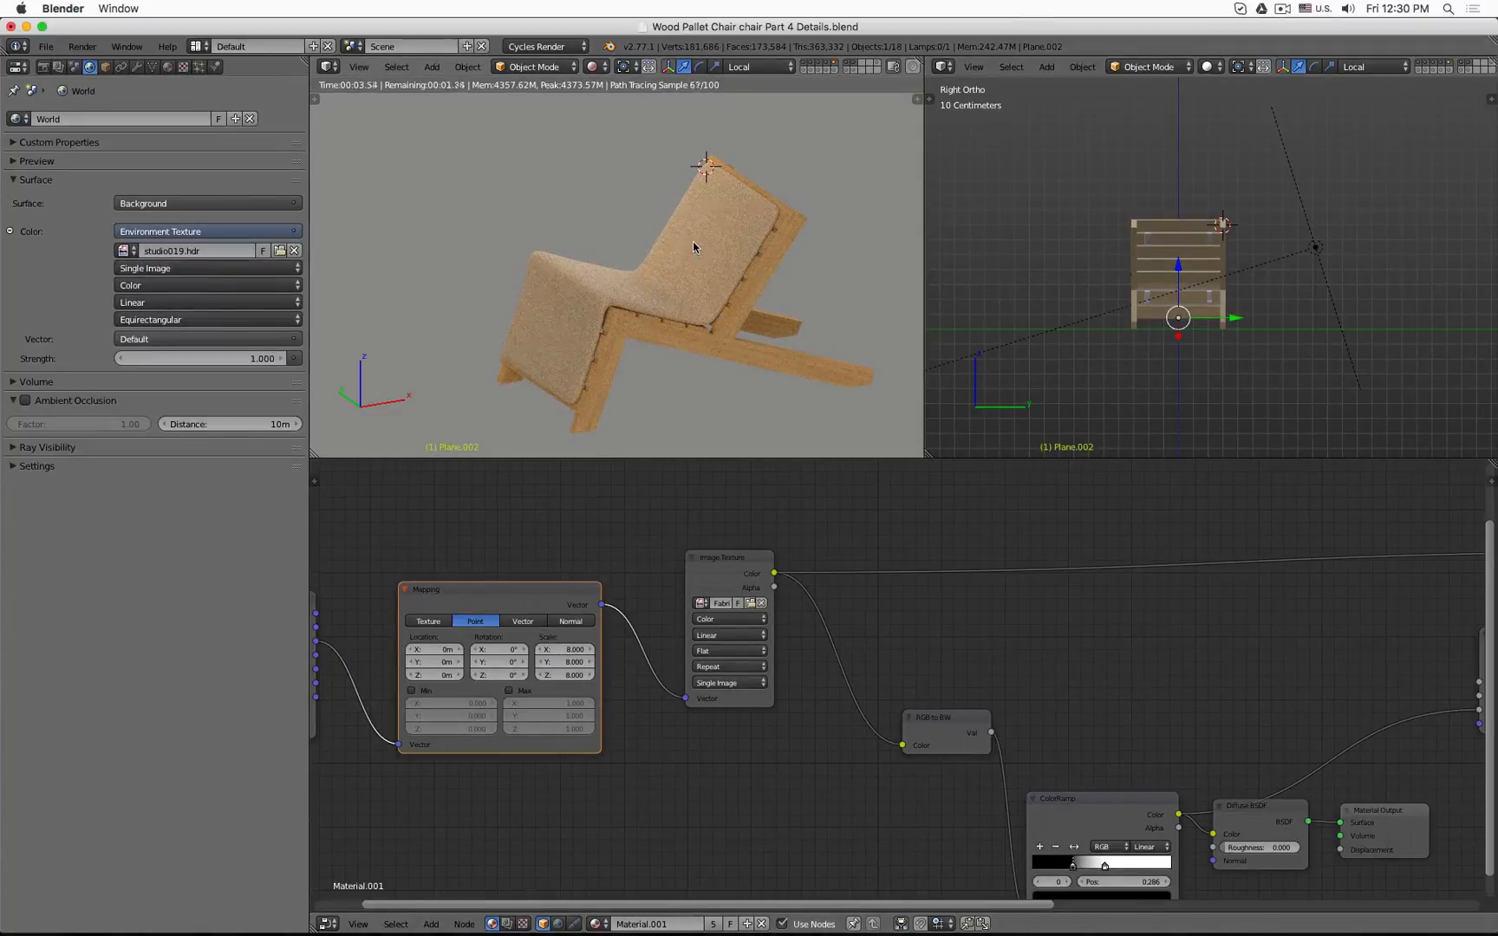
Review the node chain from the Image Texture through RGB to BW and ColorRamp to the Bump node.
{"action": "left_click_drag", "start_coordinate": [716, 575], "coordinate": [713, 568]}
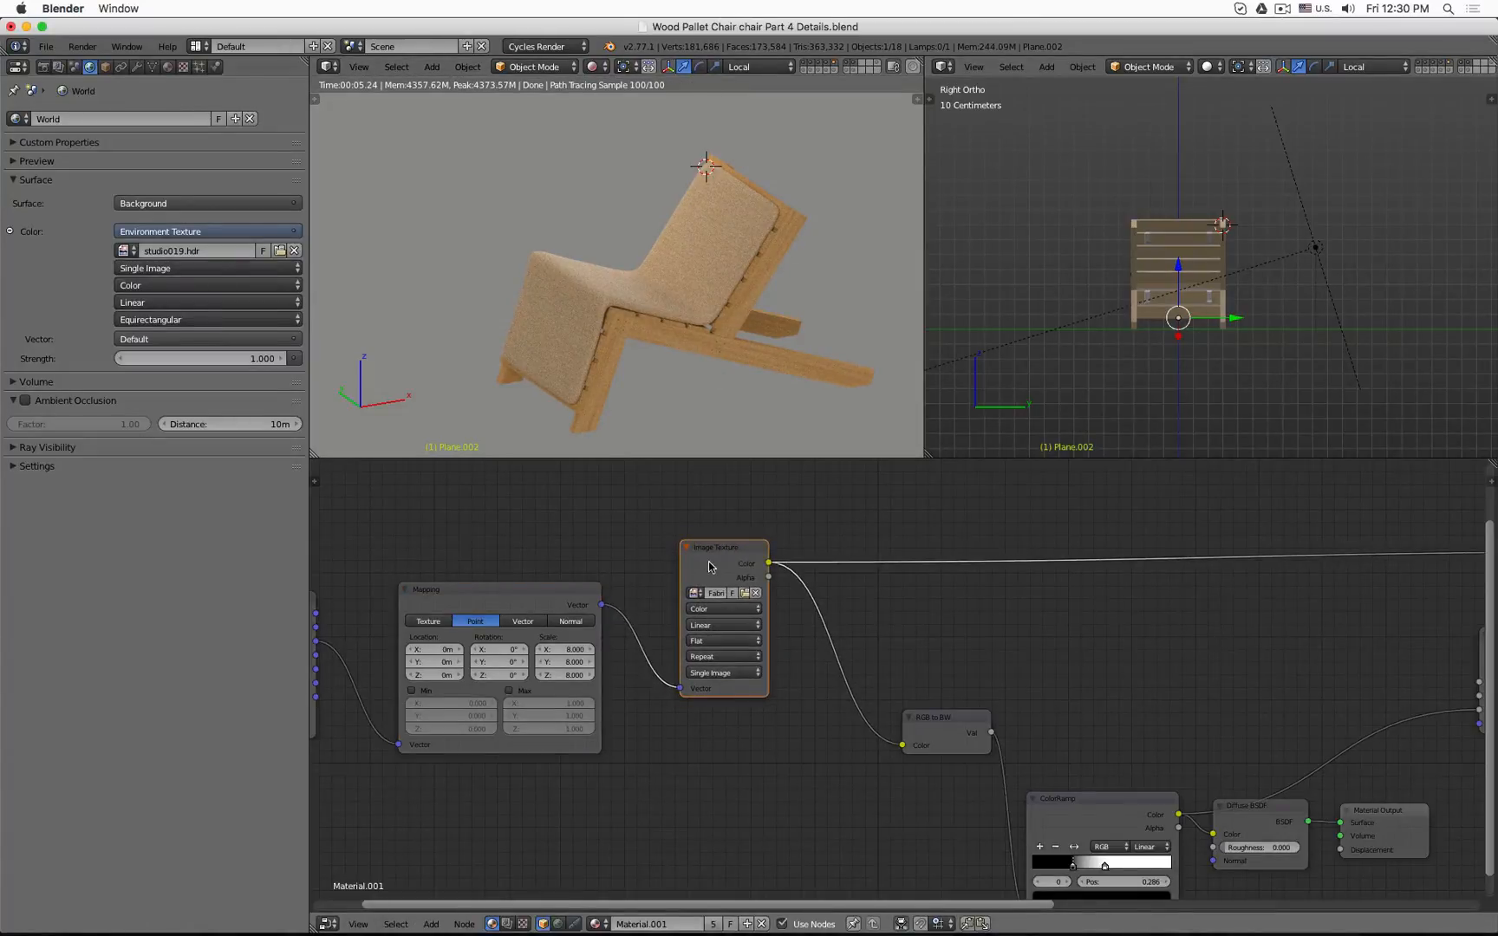
{"action": "middle_click_drag", "start_coordinate": [999, 614], "coordinate": [820, 651]}
{"action": "middle_click_drag", "start_coordinate": [714, 633], "coordinate": [601, 619]}
{"action": "scroll", "coordinate": [602, 619], "scroll_direction": "down", "scroll_amount": 1}
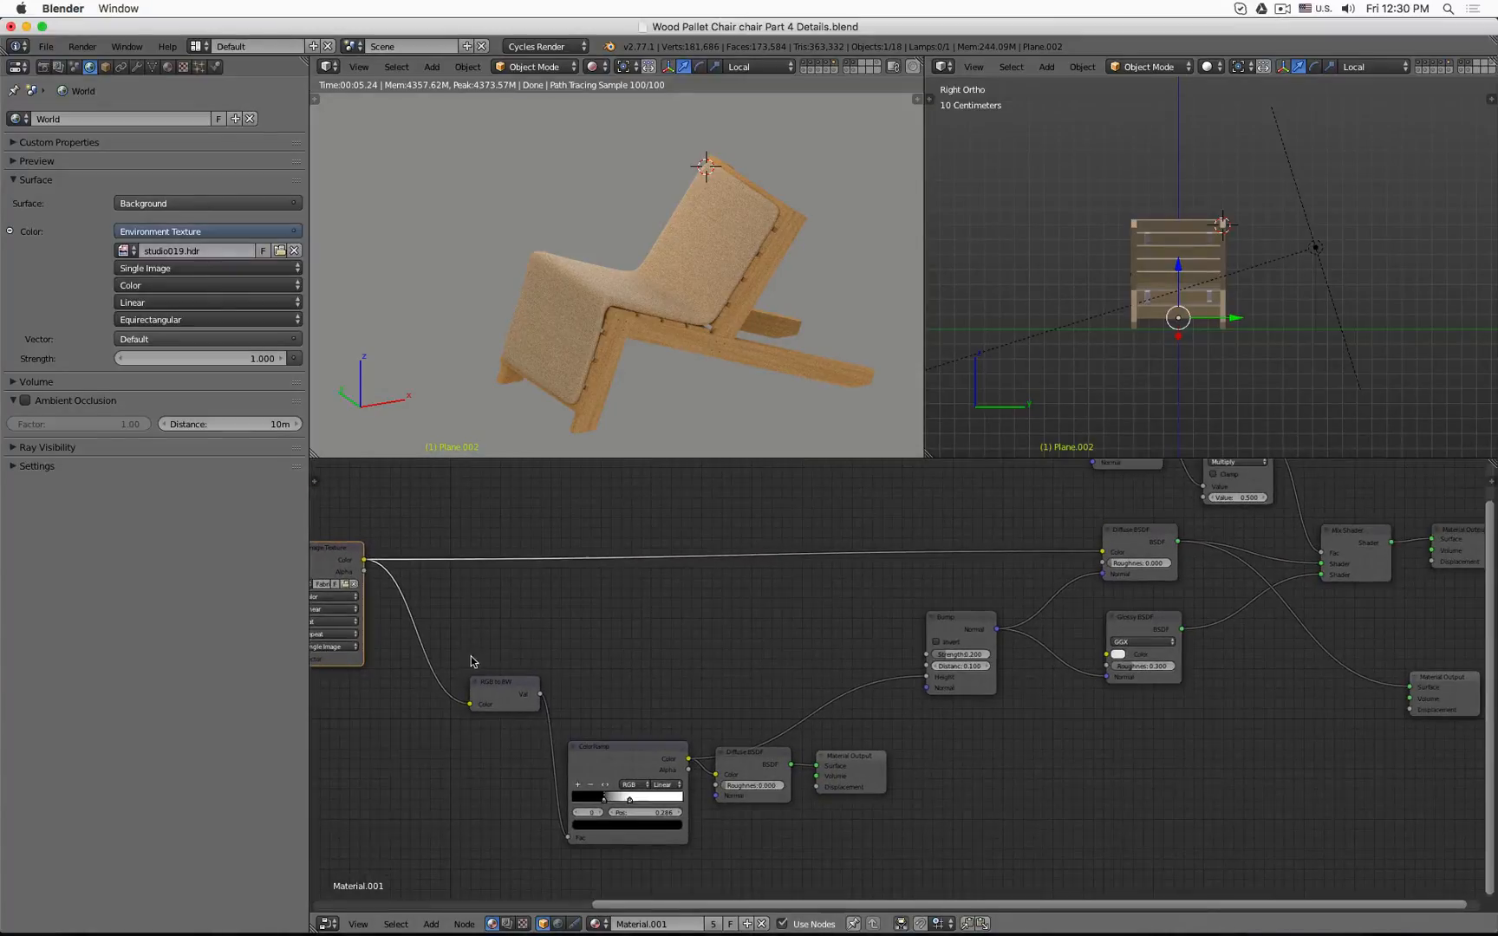
{"action": "left_click_drag", "start_coordinate": [468, 652], "coordinate": [702, 846]}
{"action": "left_click", "coordinate": [953, 636]}
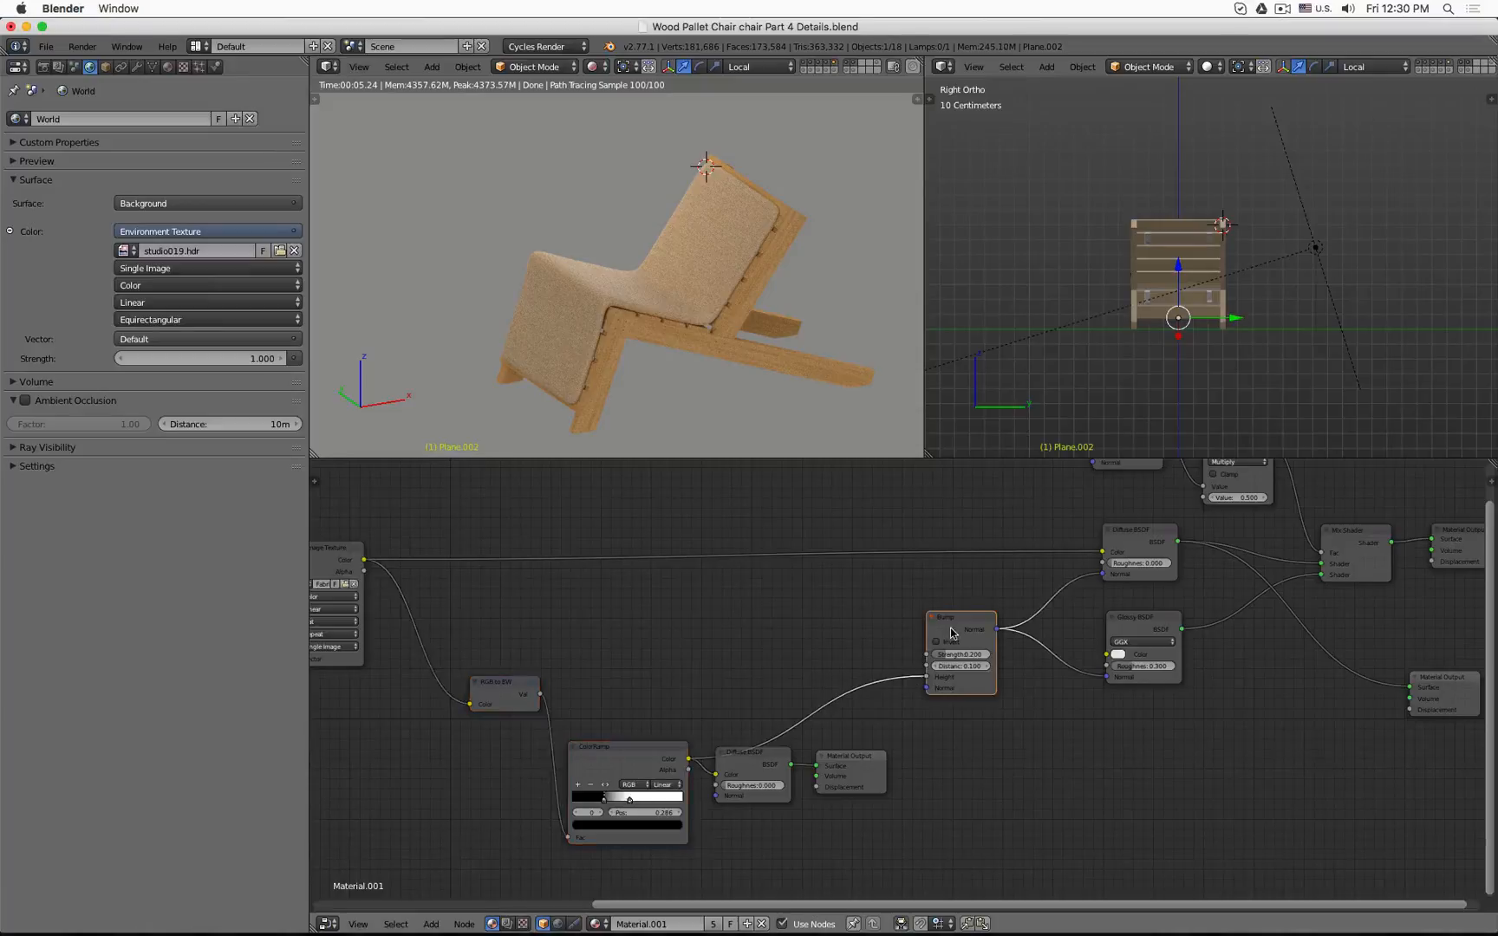
Examine the Bump, Diffuse and Glossy nodes, previewing the spare Material Output and then switching back to the Mix Shader's output.
{"action": "middle_click_drag", "start_coordinate": [950, 576], "coordinate": [619, 659]}
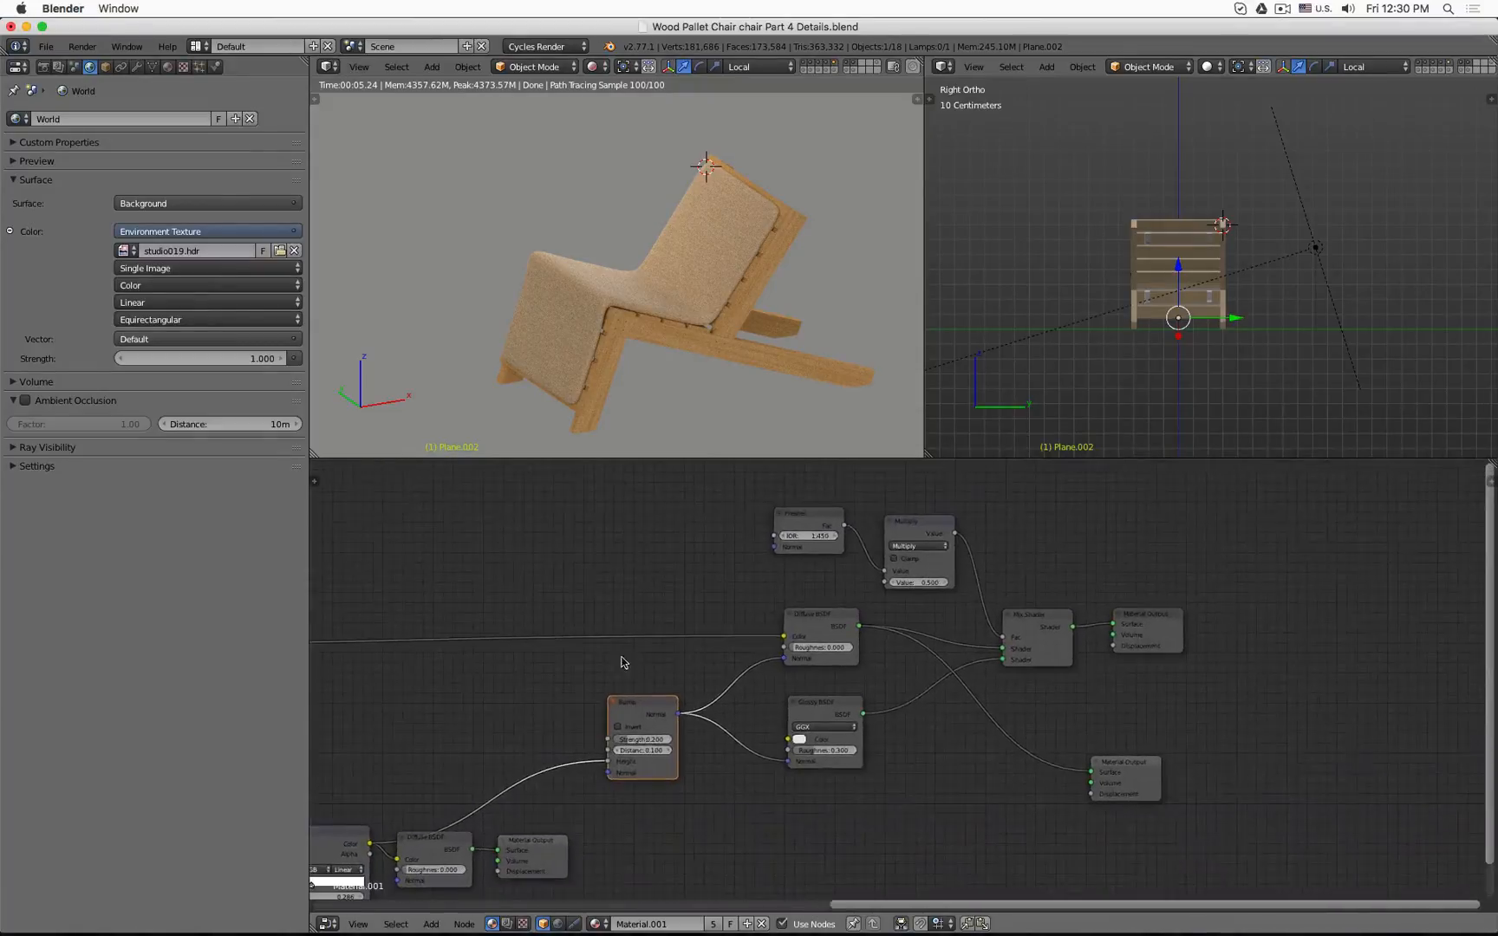
{"action": "left_click", "coordinate": [811, 624]}
{"action": "left_click", "coordinate": [825, 711]}
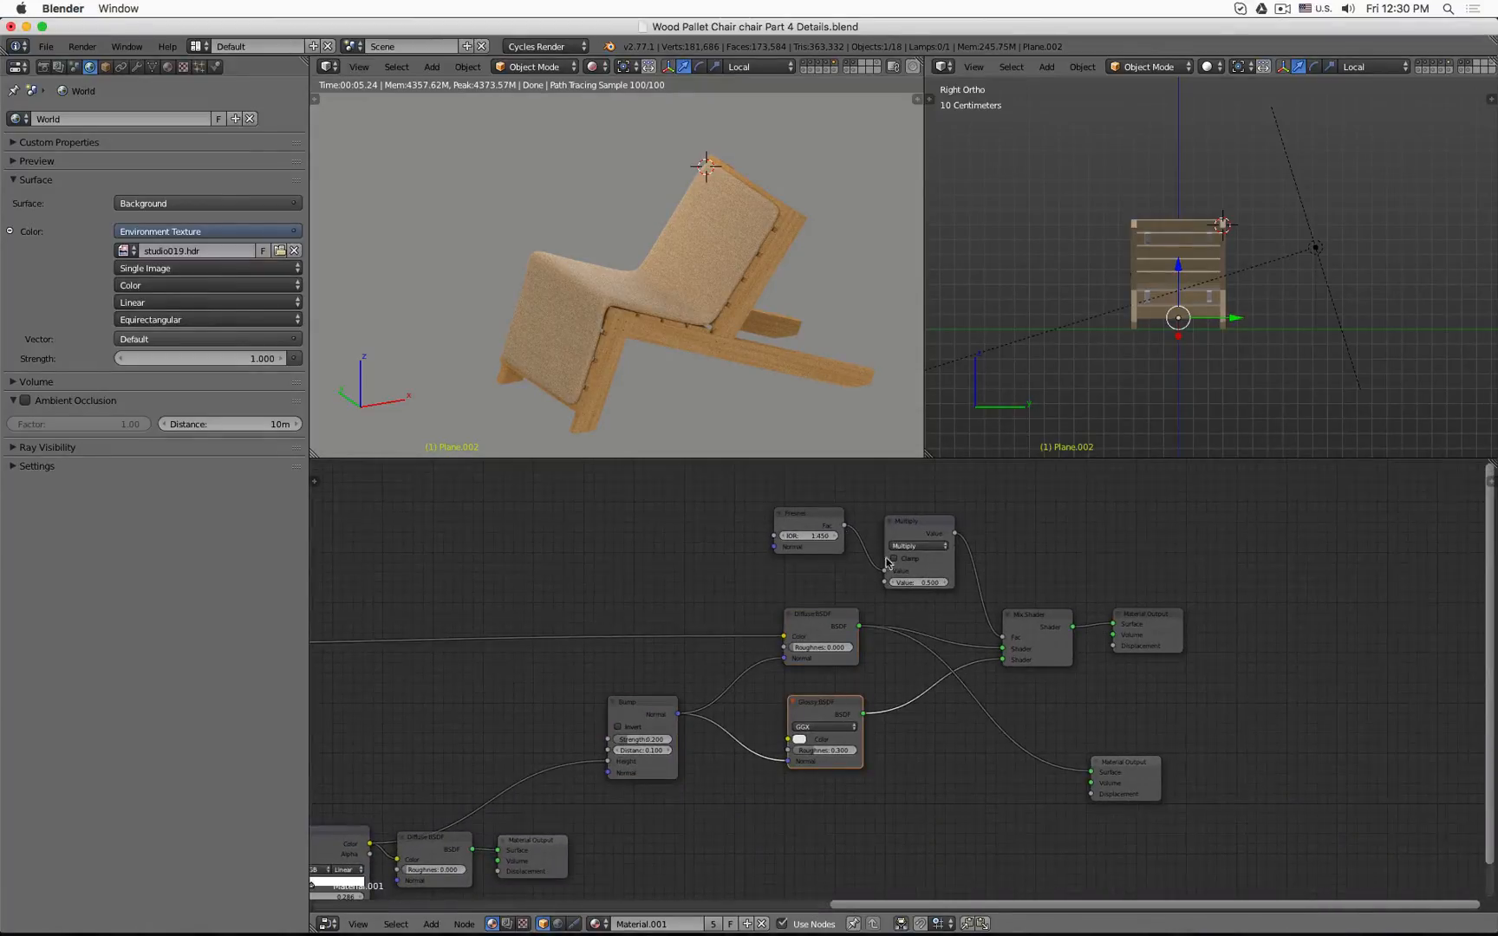
{"action": "left_click", "coordinate": [1136, 782]}
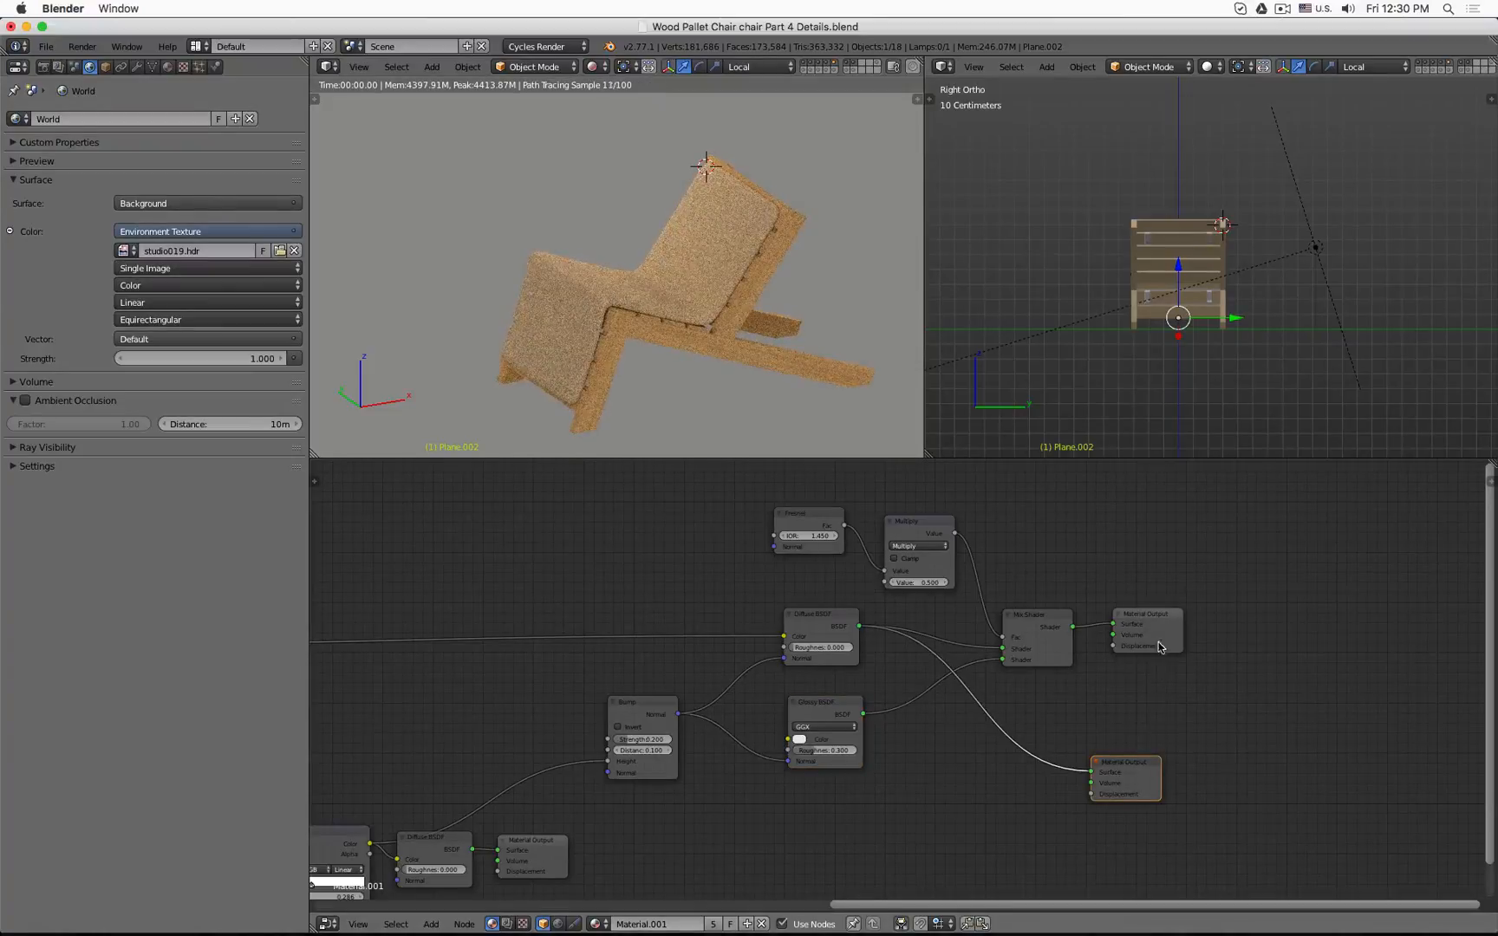
{"action": "left_click", "coordinate": [1145, 616]}
{"action": "middle_click_drag", "start_coordinate": [927, 790], "coordinate": [1193, 757]}
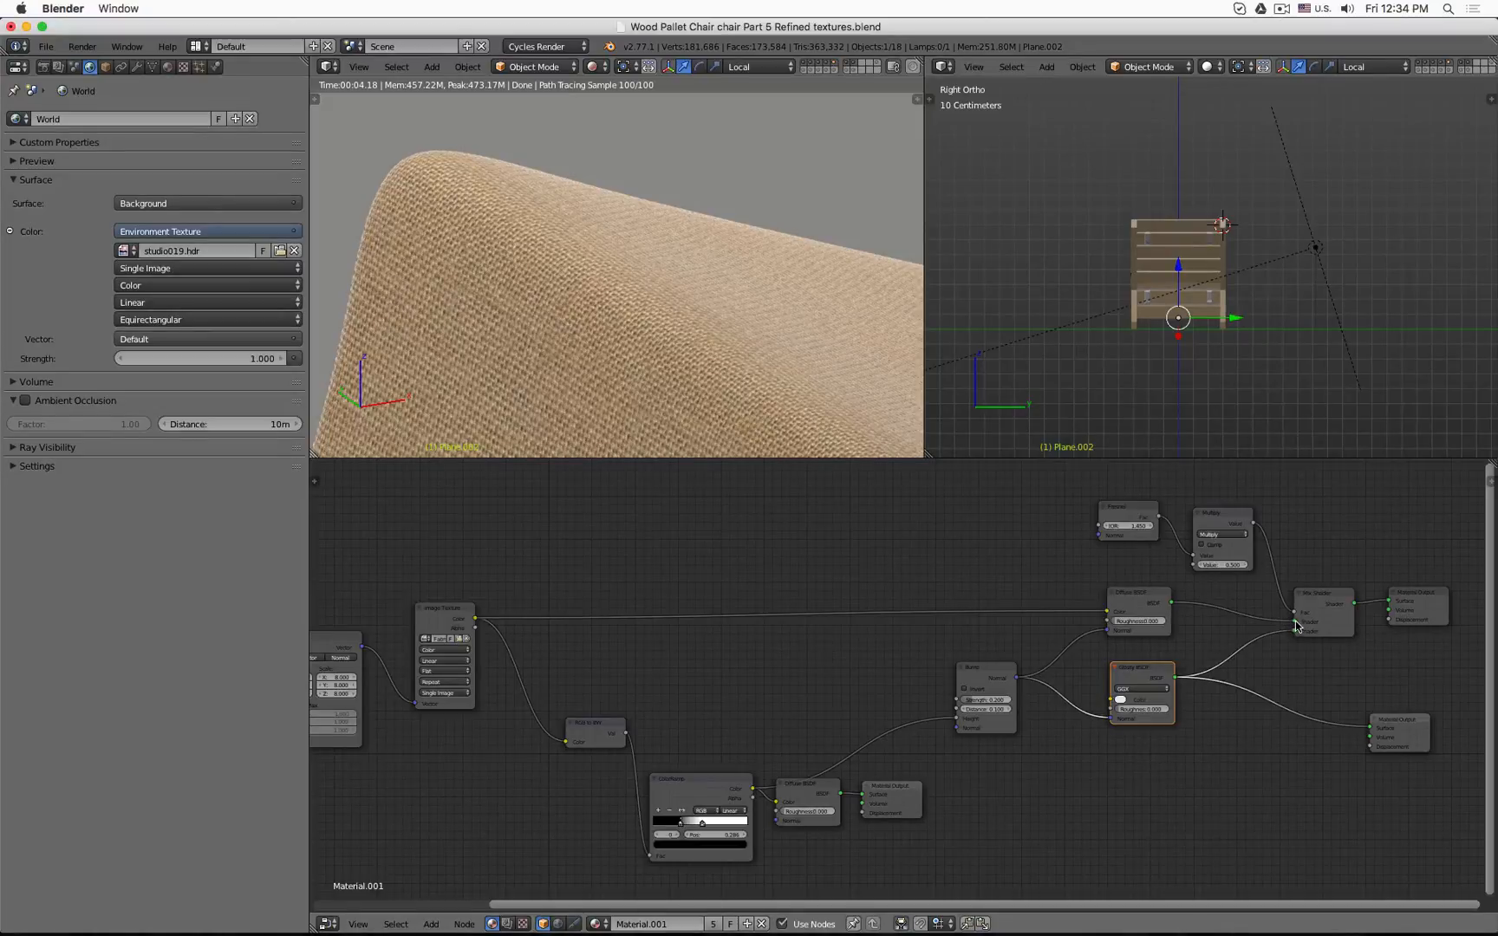
Disconnect the Diffuse BSDF from the Mix Shader and unplug the Bump node from the Glossy BSDF's Normal input.
{"action": "left_click_drag", "start_coordinate": [1295, 622], "coordinate": [1221, 612]}
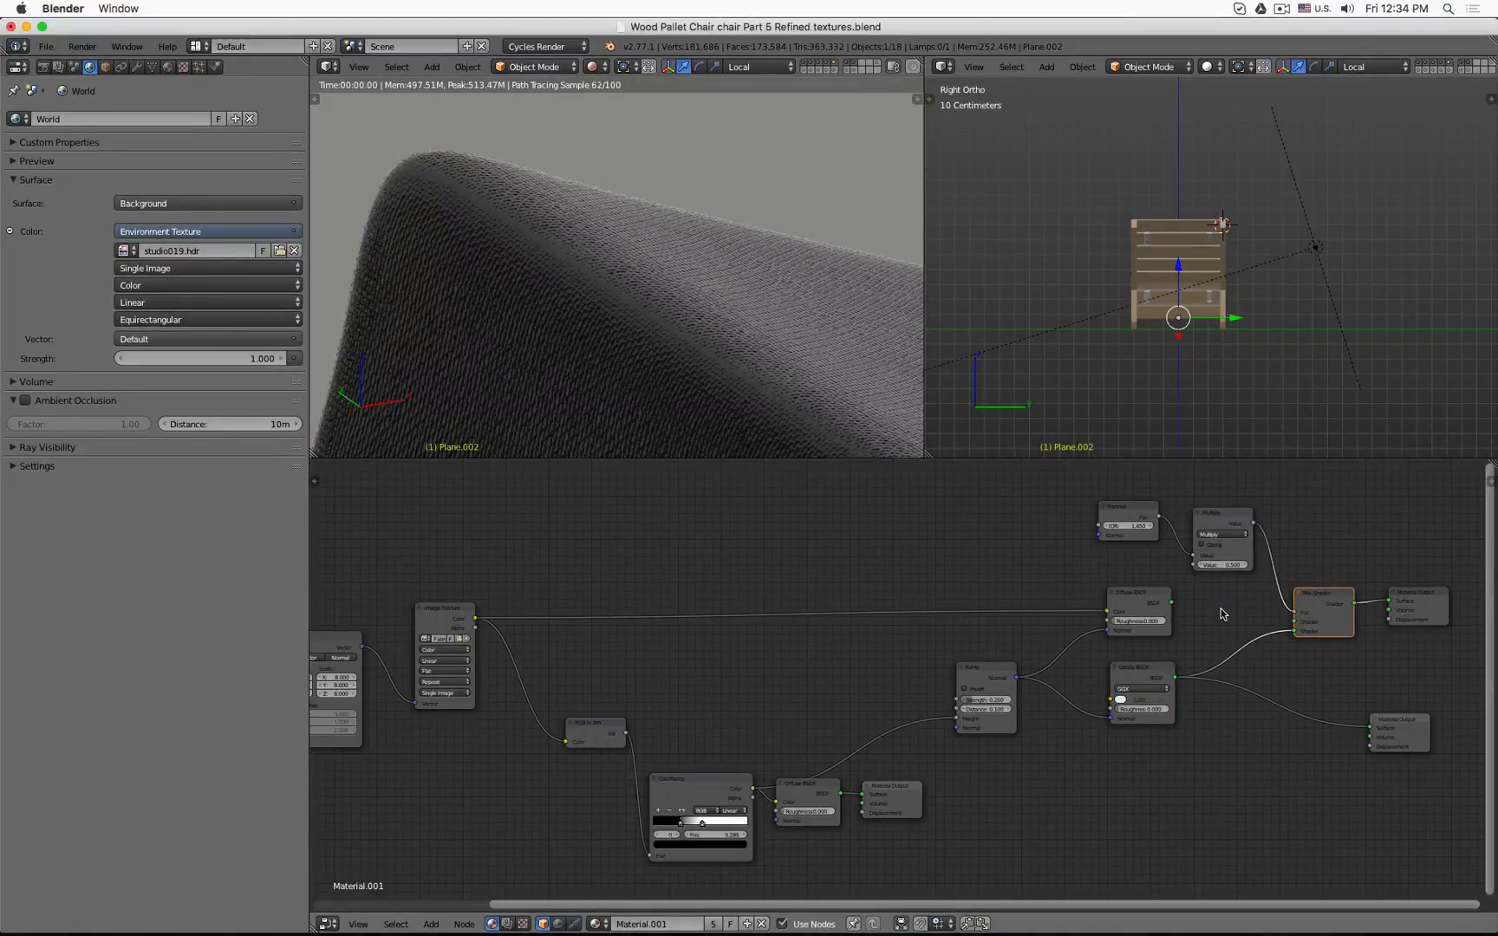
{"action": "scroll", "coordinate": [633, 305], "scroll_direction": "up", "scroll_amount": 3}
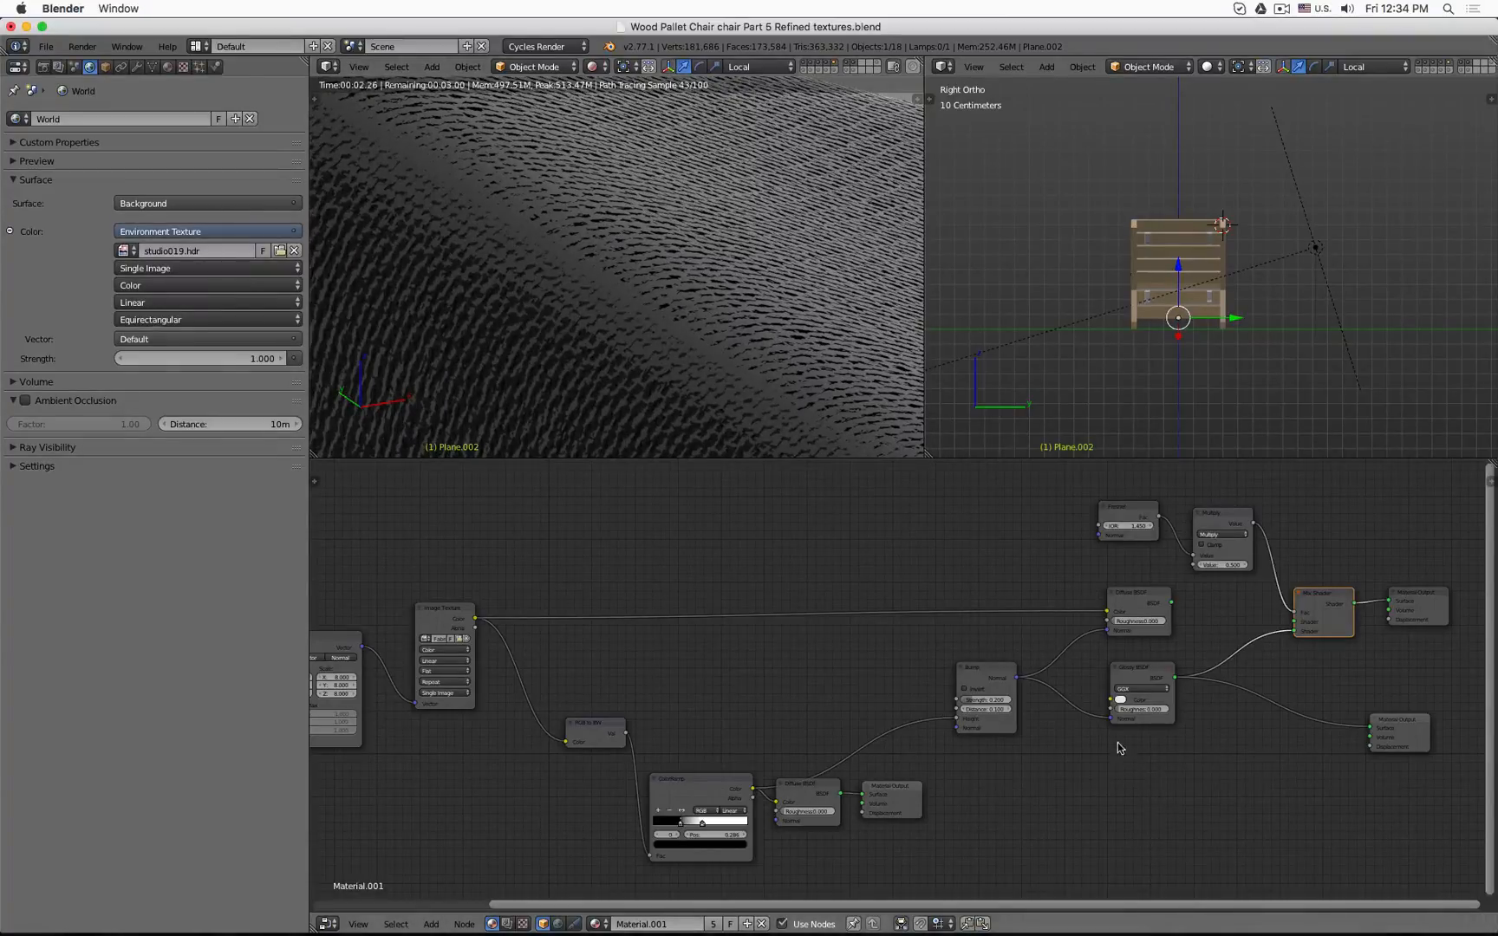
{"action": "left_click_drag", "start_coordinate": [1111, 718], "coordinate": [1081, 826]}
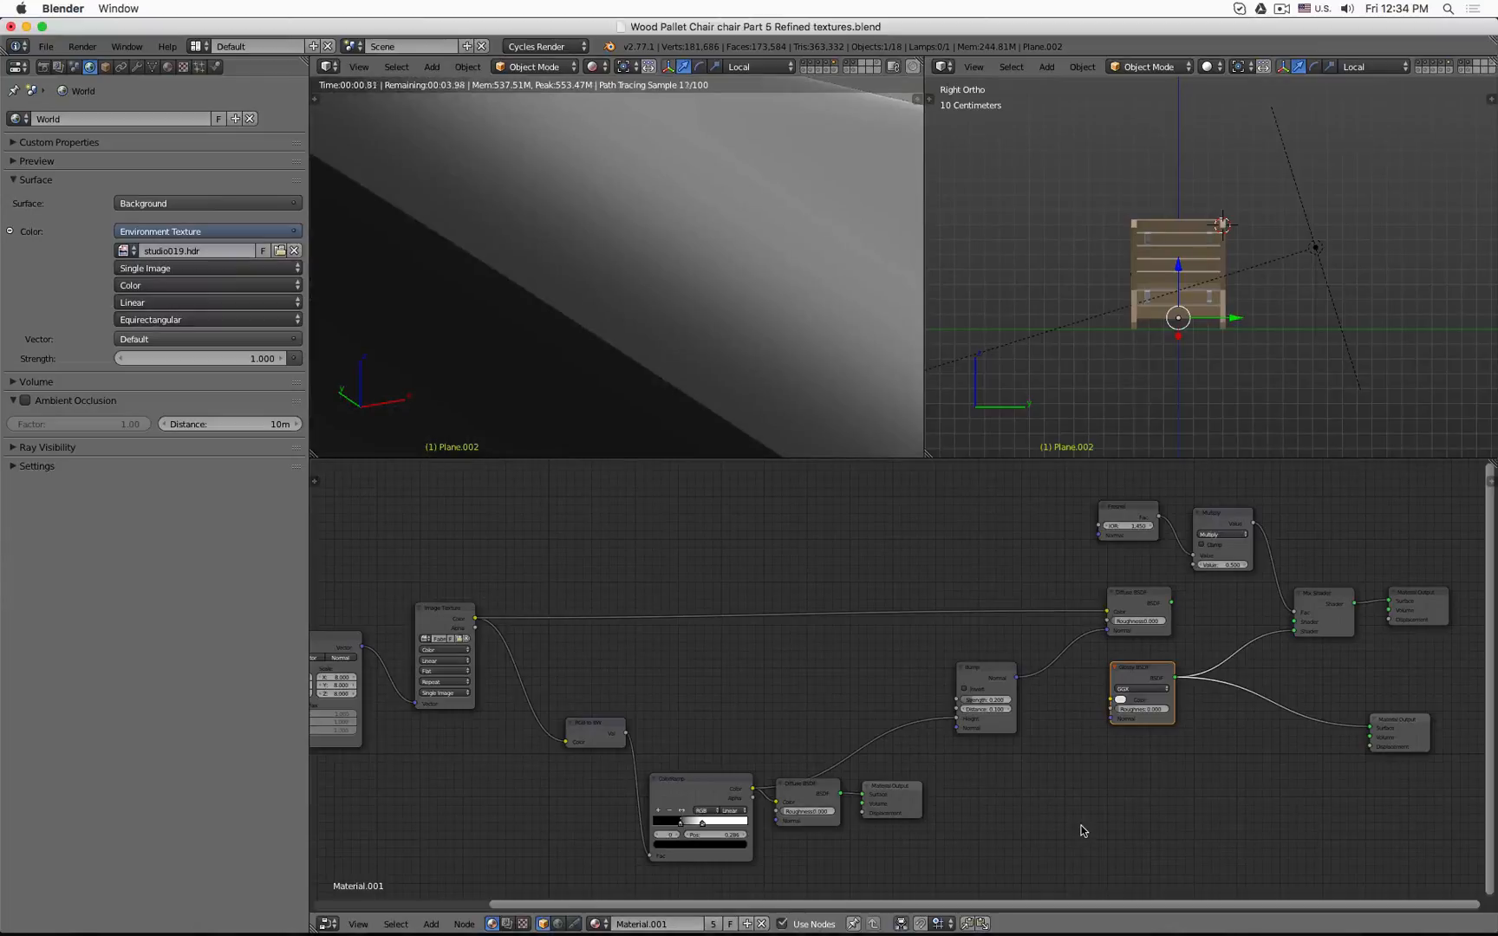
{"action": "scroll", "coordinate": [625, 317], "scroll_direction": "up", "scroll_amount": 1}
{"action": "scroll", "coordinate": [624, 322], "scroll_direction": "down", "scroll_amount": 3}
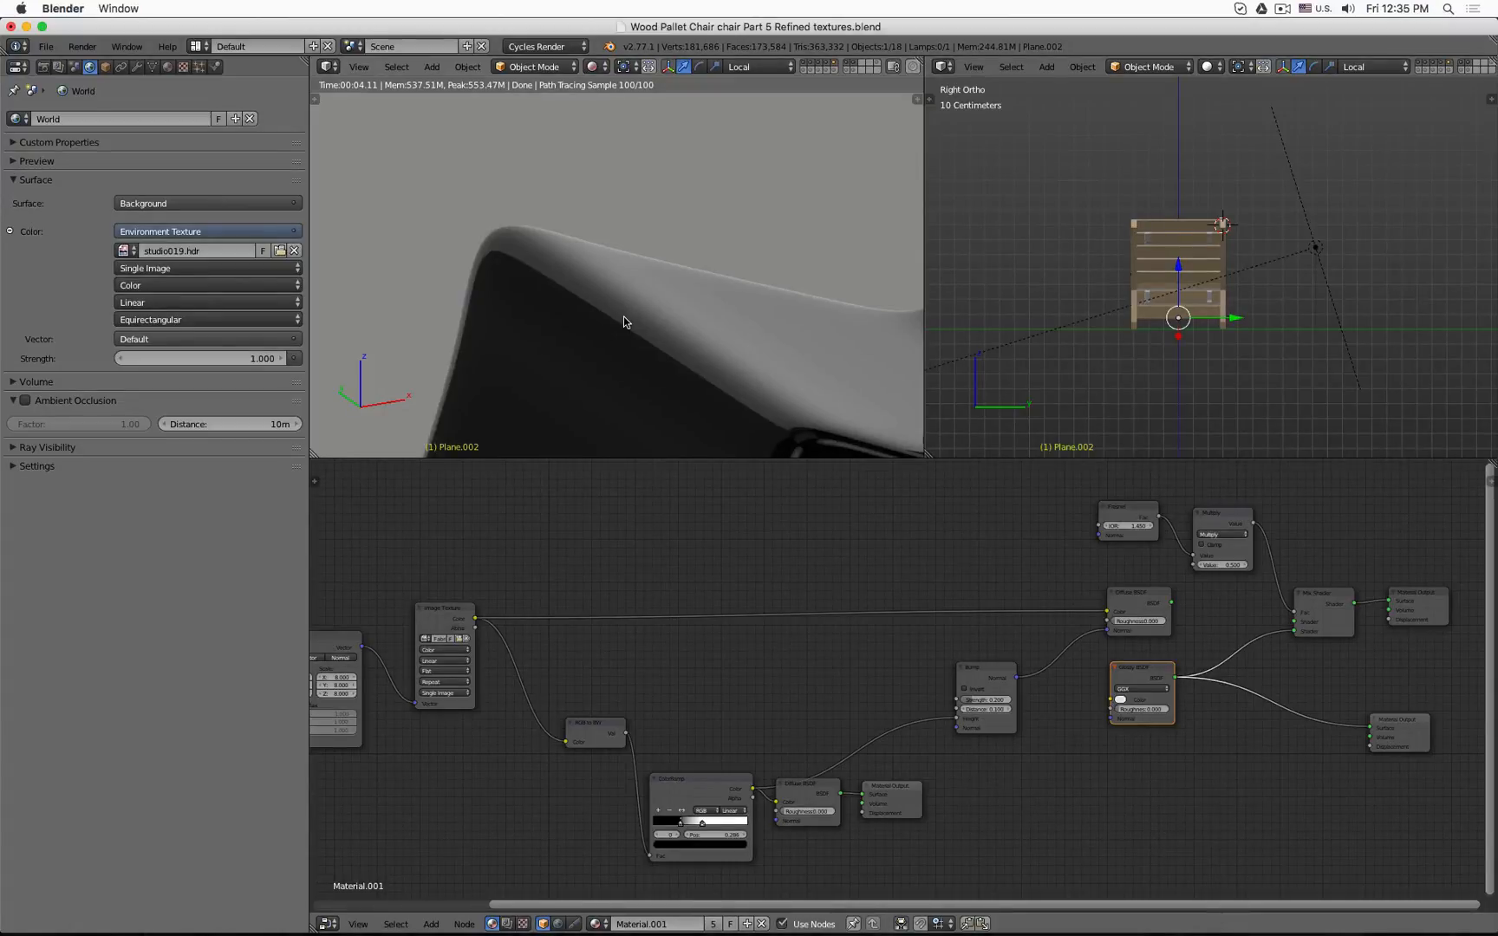
Test the Glossy BSDF's roughness by varying it, leaving it at 0.
{"action": "scroll", "coordinate": [1155, 725], "scroll_direction": "up", "scroll_amount": 5}
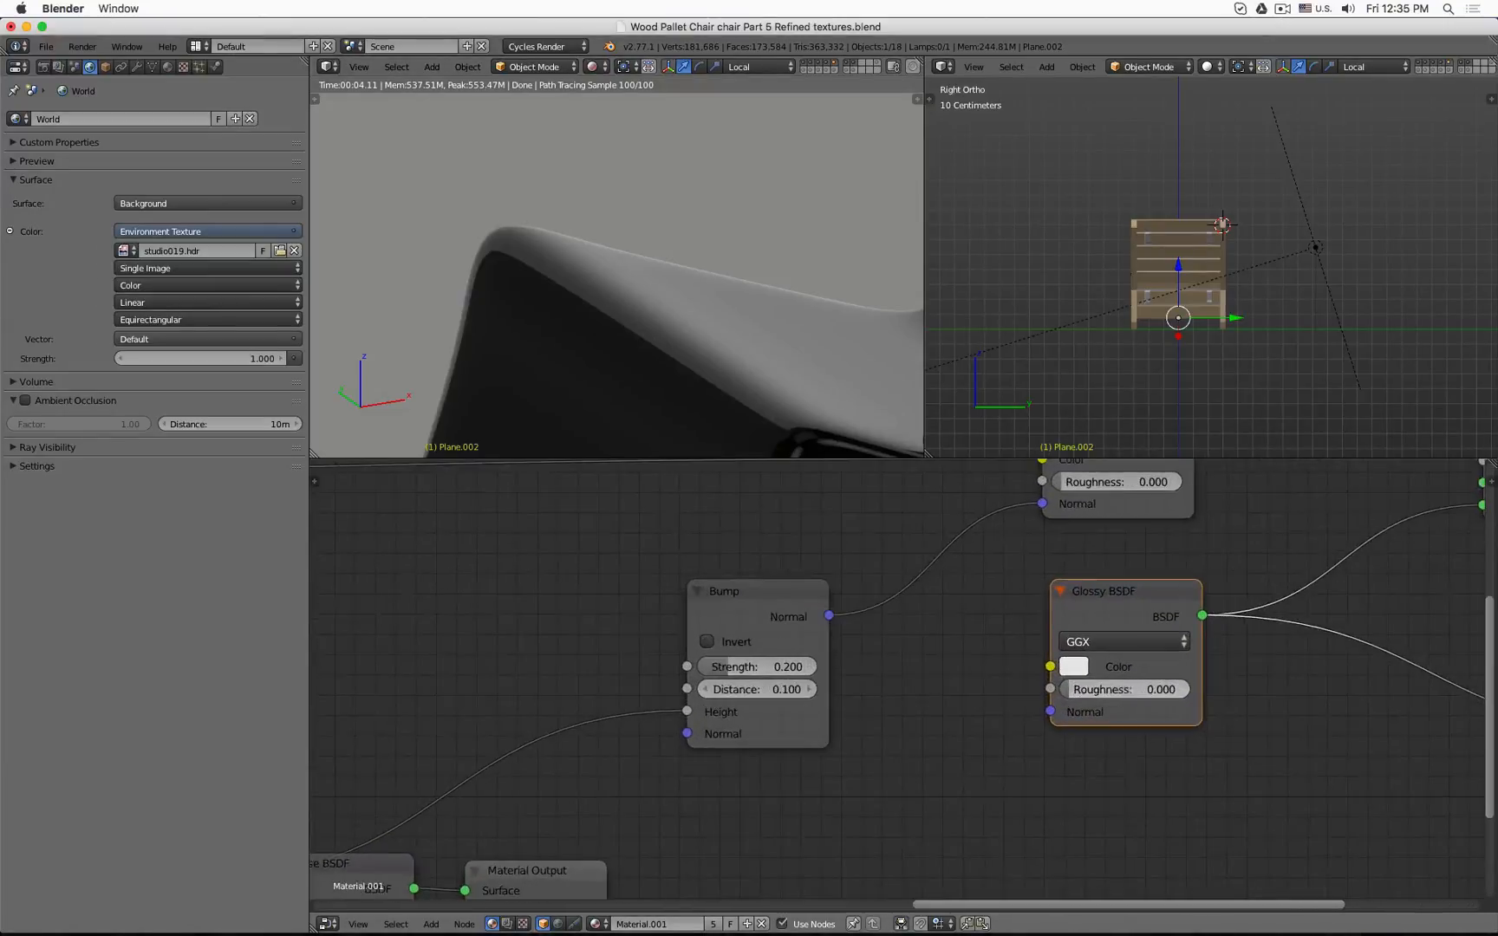
{"action": "mouse_move", "coordinate": [1068, 690]}
{"action": "left_mouse_down"}
{"action": "mouse_move", "coordinate": [1099, 691]}
{"action": "mouse_move", "coordinate": [1062, 691]}
{"action": "left_mouse_up"}
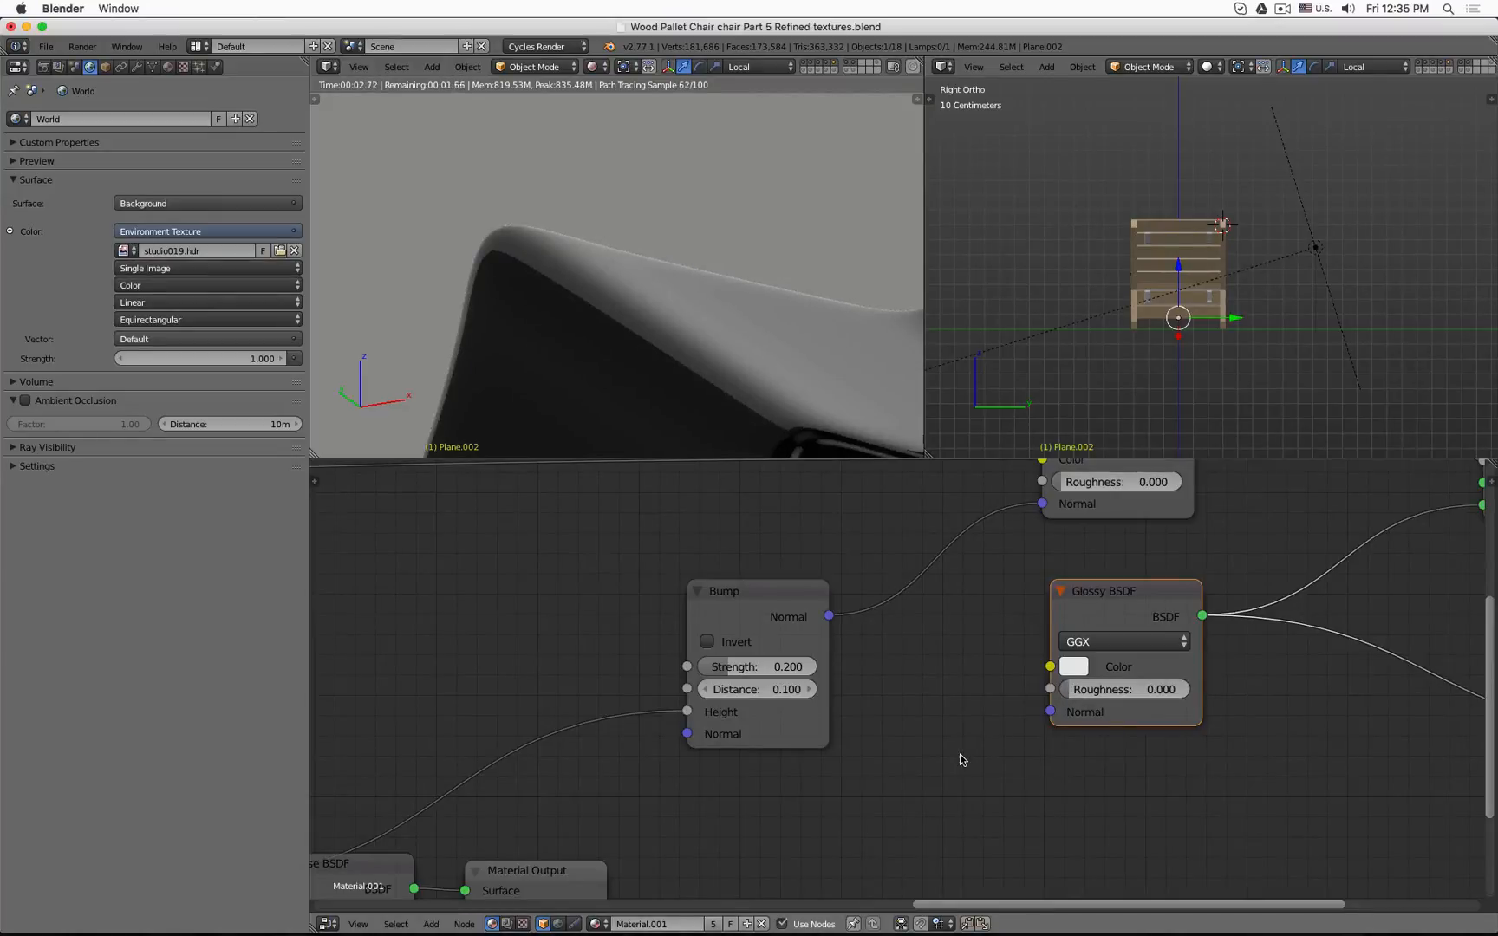
{"action": "scroll", "coordinate": [960, 753], "scroll_direction": "down", "scroll_amount": 3}
{"action": "middle_click_drag", "start_coordinate": [969, 689], "coordinate": [1055, 731]}
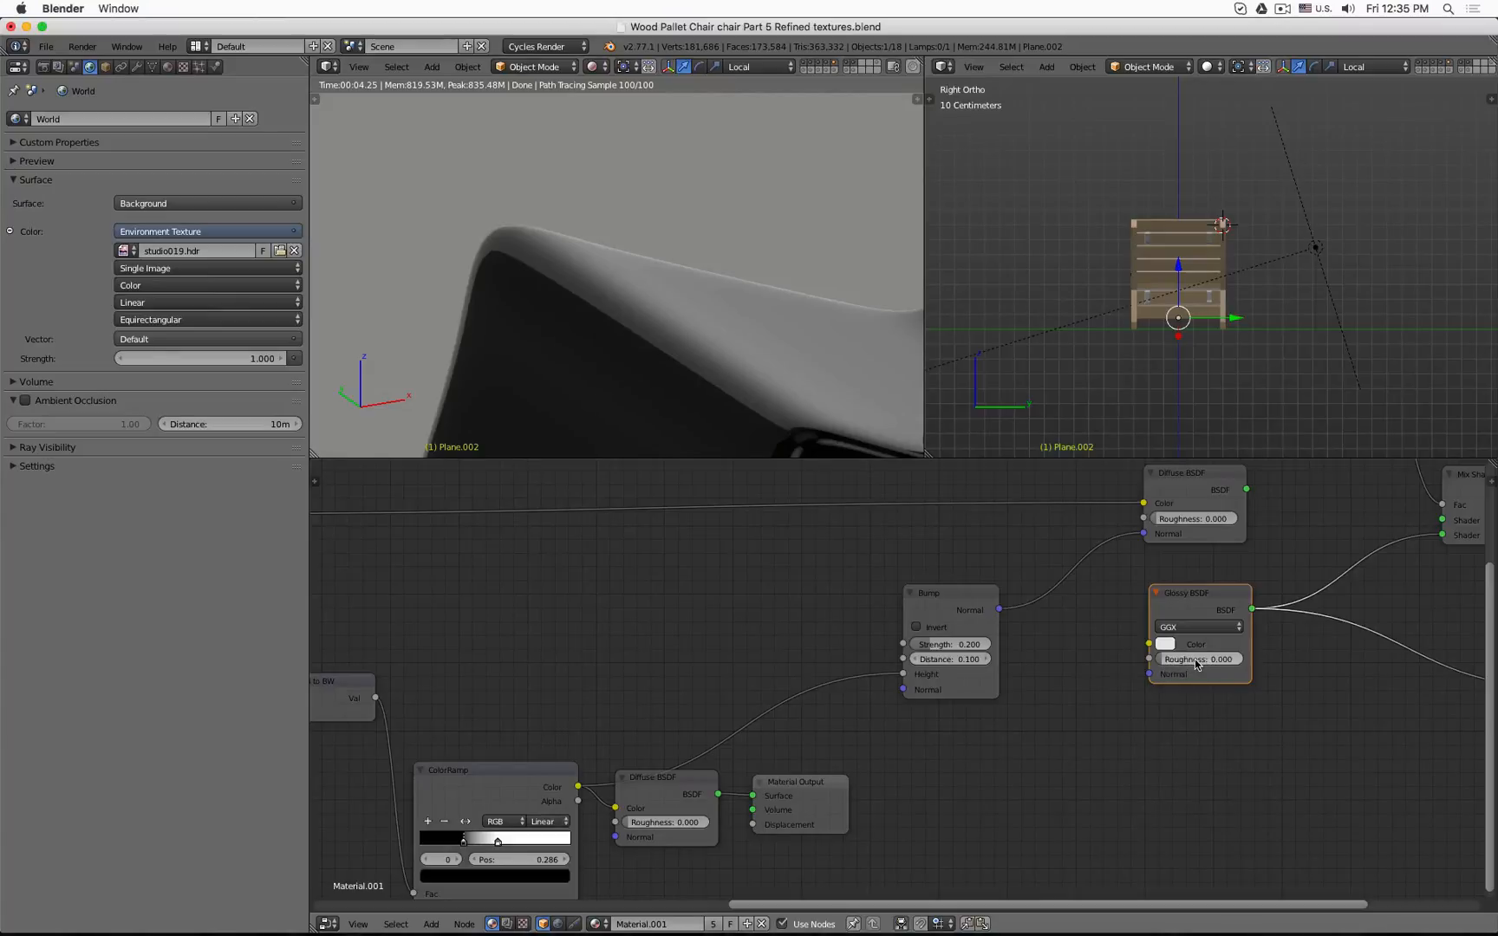
{"action": "mouse_move", "coordinate": [1195, 660]}
{"action": "left_mouse_down"}
{"action": "mouse_move", "coordinate": [1282, 661]}
{"action": "mouse_move", "coordinate": [1195, 660]}
{"action": "left_mouse_up"}
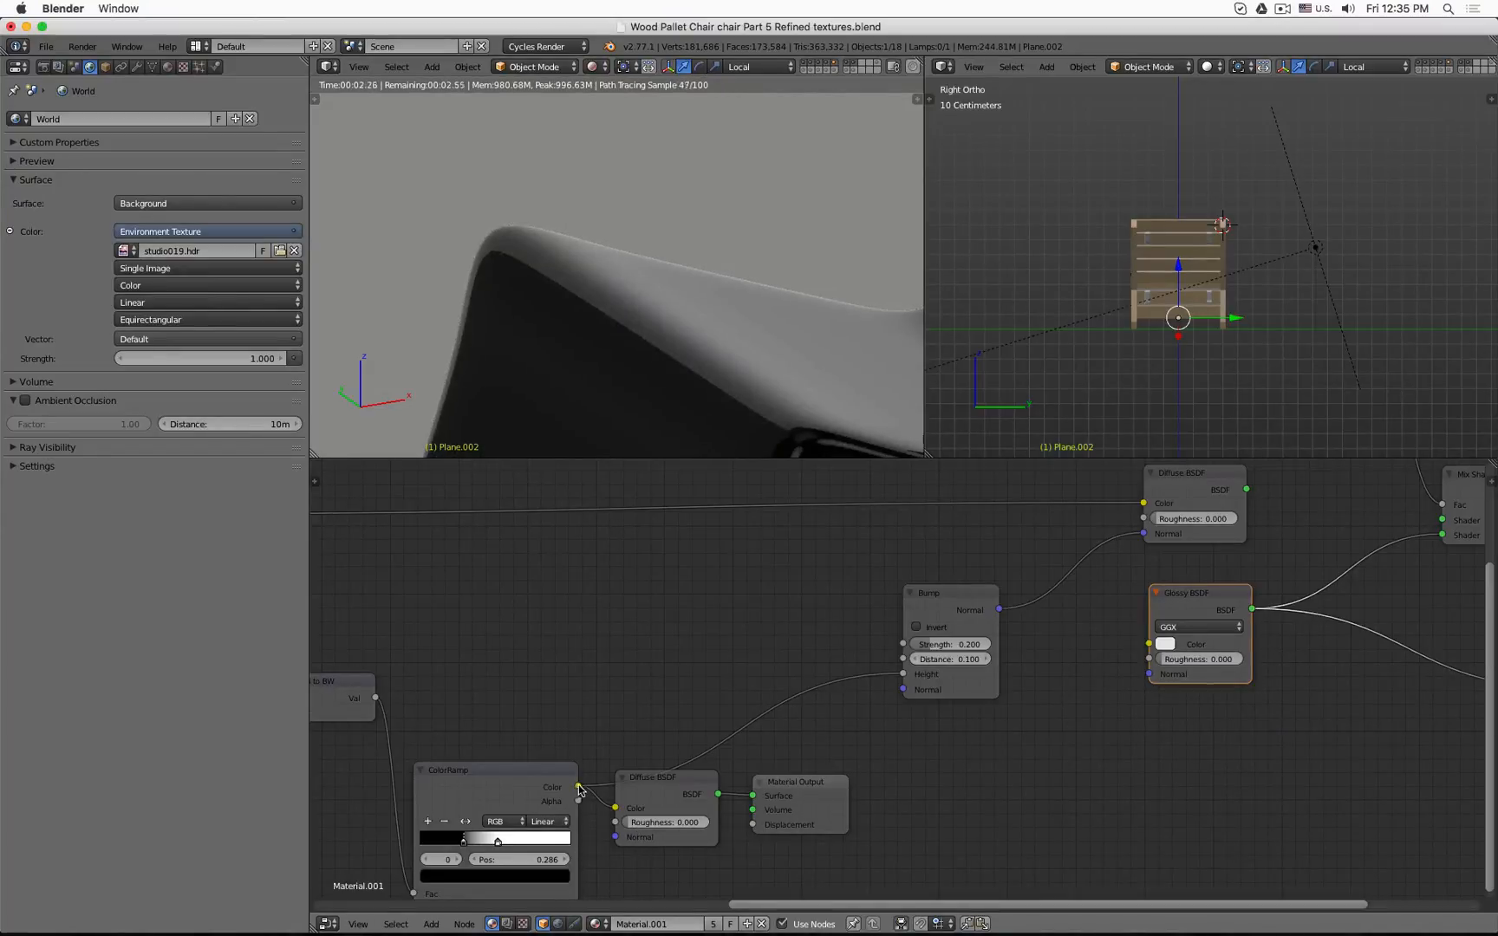
Connect the ColorRamp's Color output to the Glossy BSDF's Roughness input and preview the ColorRamp pattern through its own Material Output.
{"action": "left_click_drag", "start_coordinate": [579, 787], "coordinate": [1150, 661]}
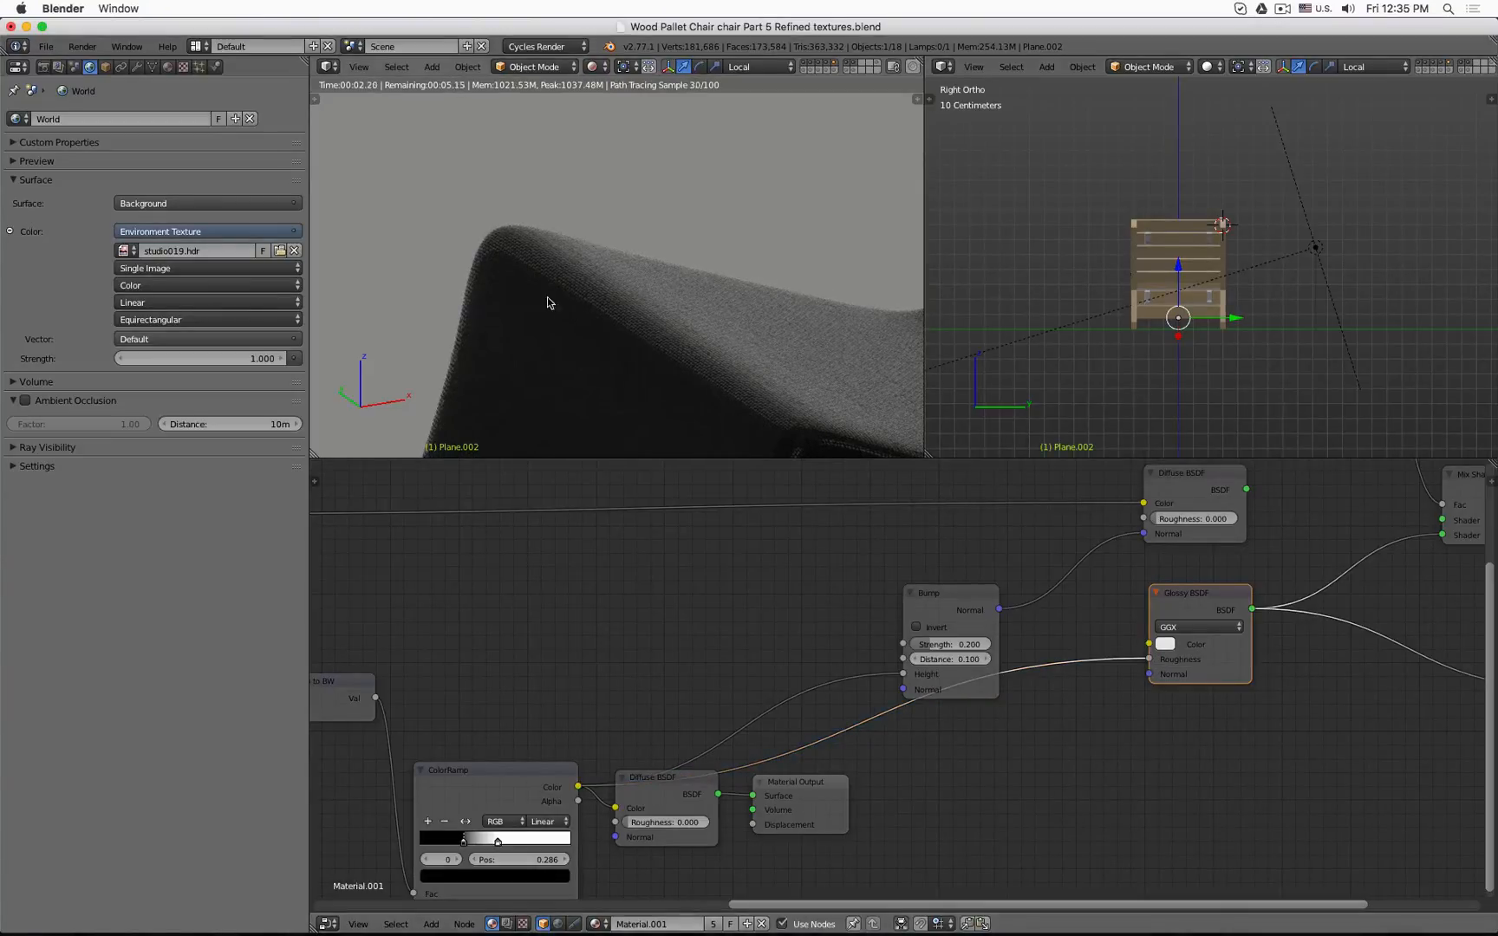
{"action": "scroll", "coordinate": [548, 301], "scroll_direction": "up", "scroll_amount": 5}
{"action": "scroll", "coordinate": [611, 286], "scroll_direction": "up", "scroll_amount": 3}
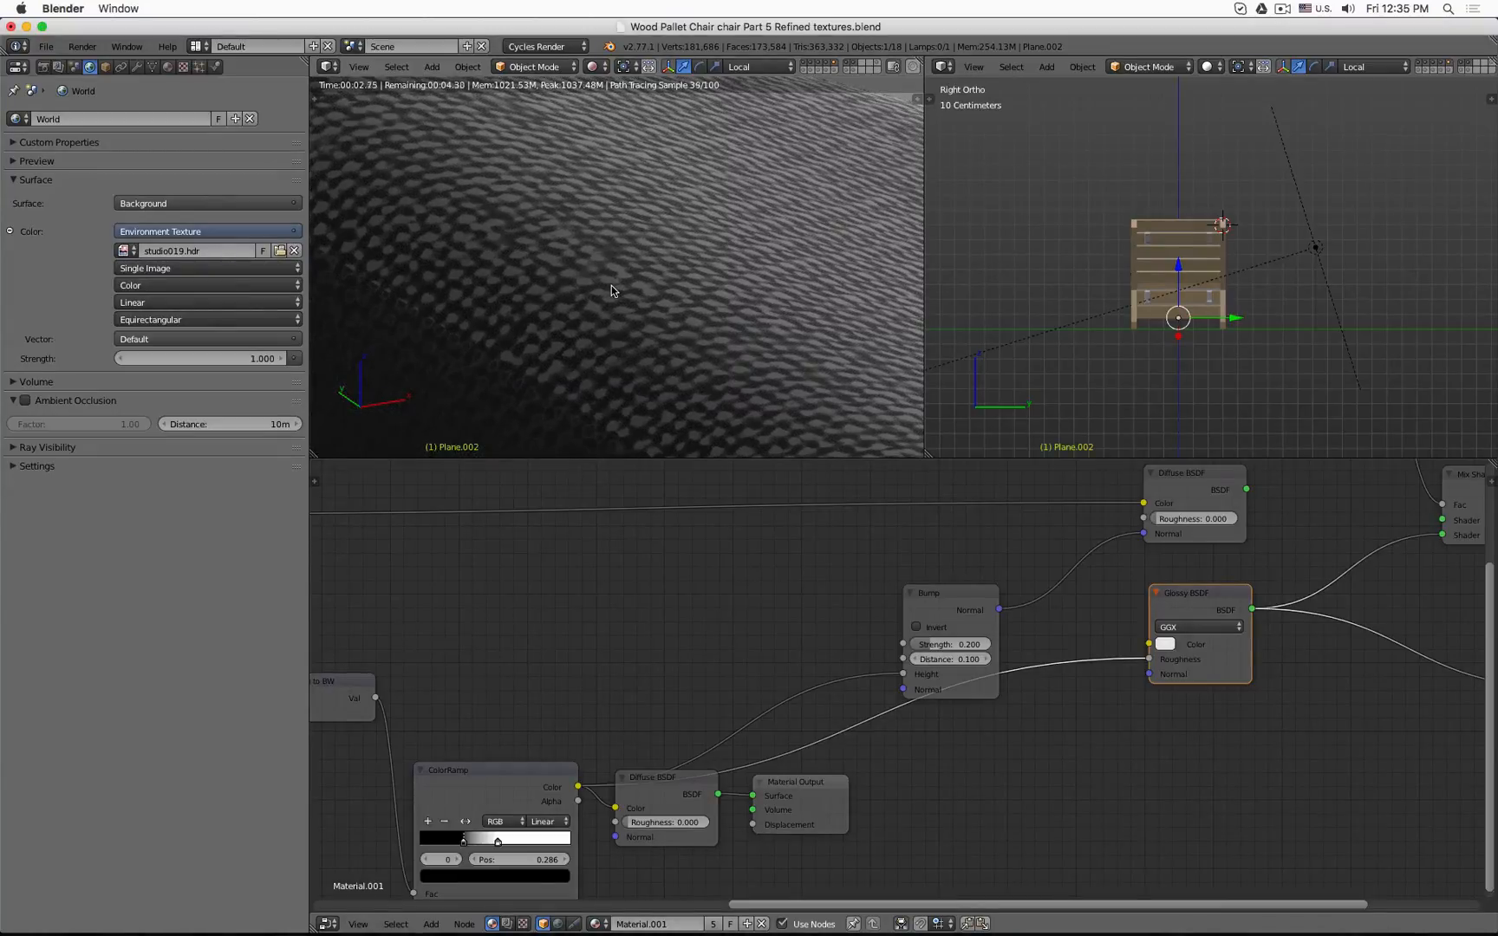
{"action": "scroll", "coordinate": [611, 289], "scroll_direction": "up", "scroll_amount": 2}
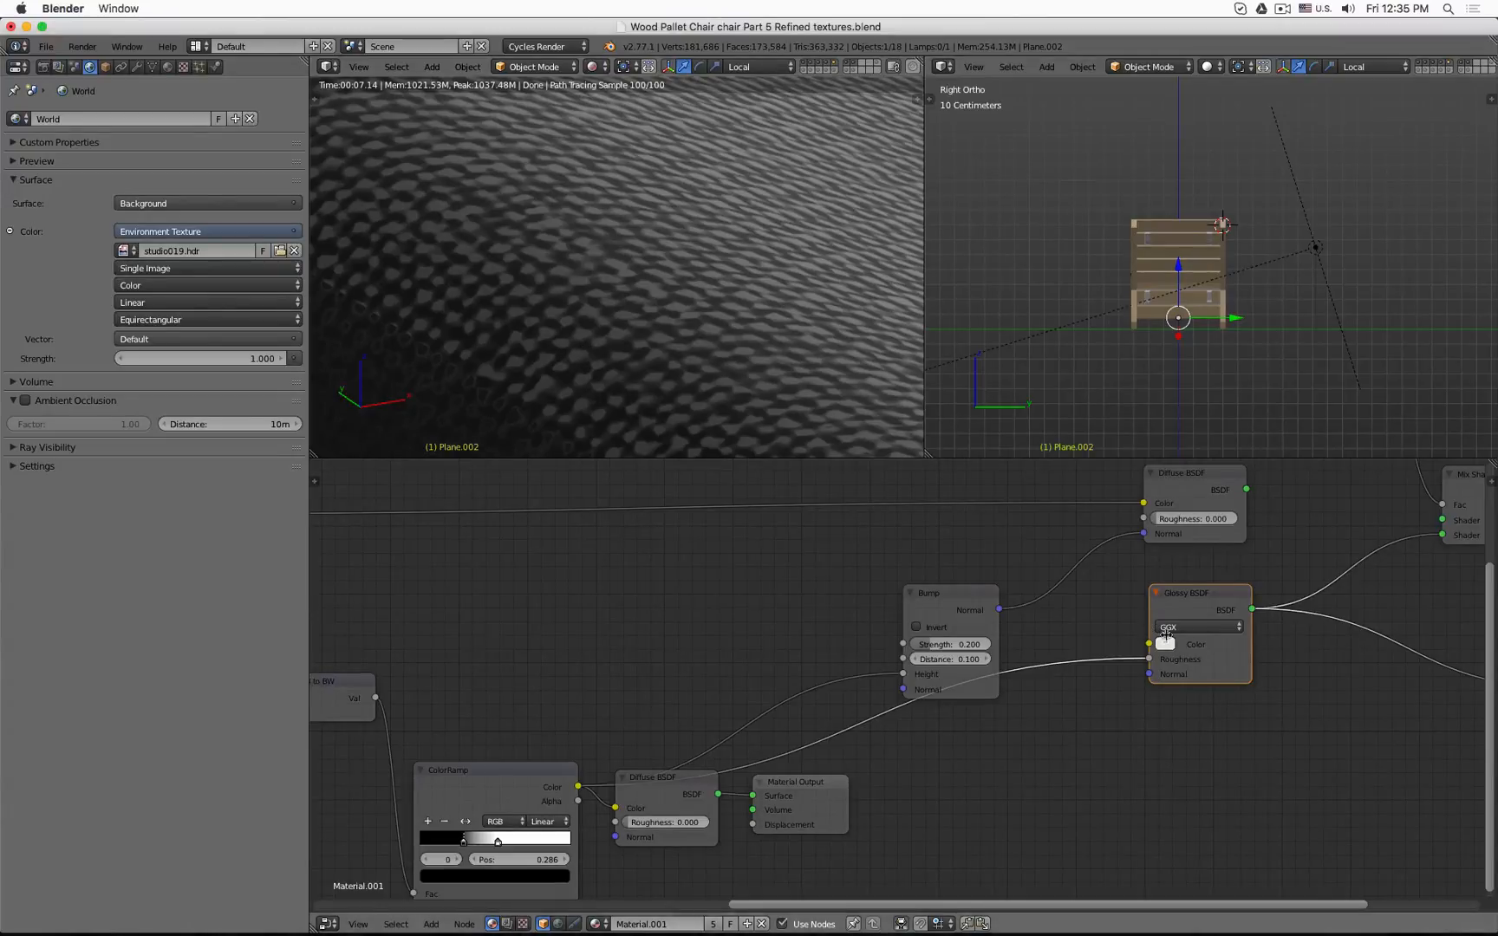
{"action": "left_click", "coordinate": [824, 797]}
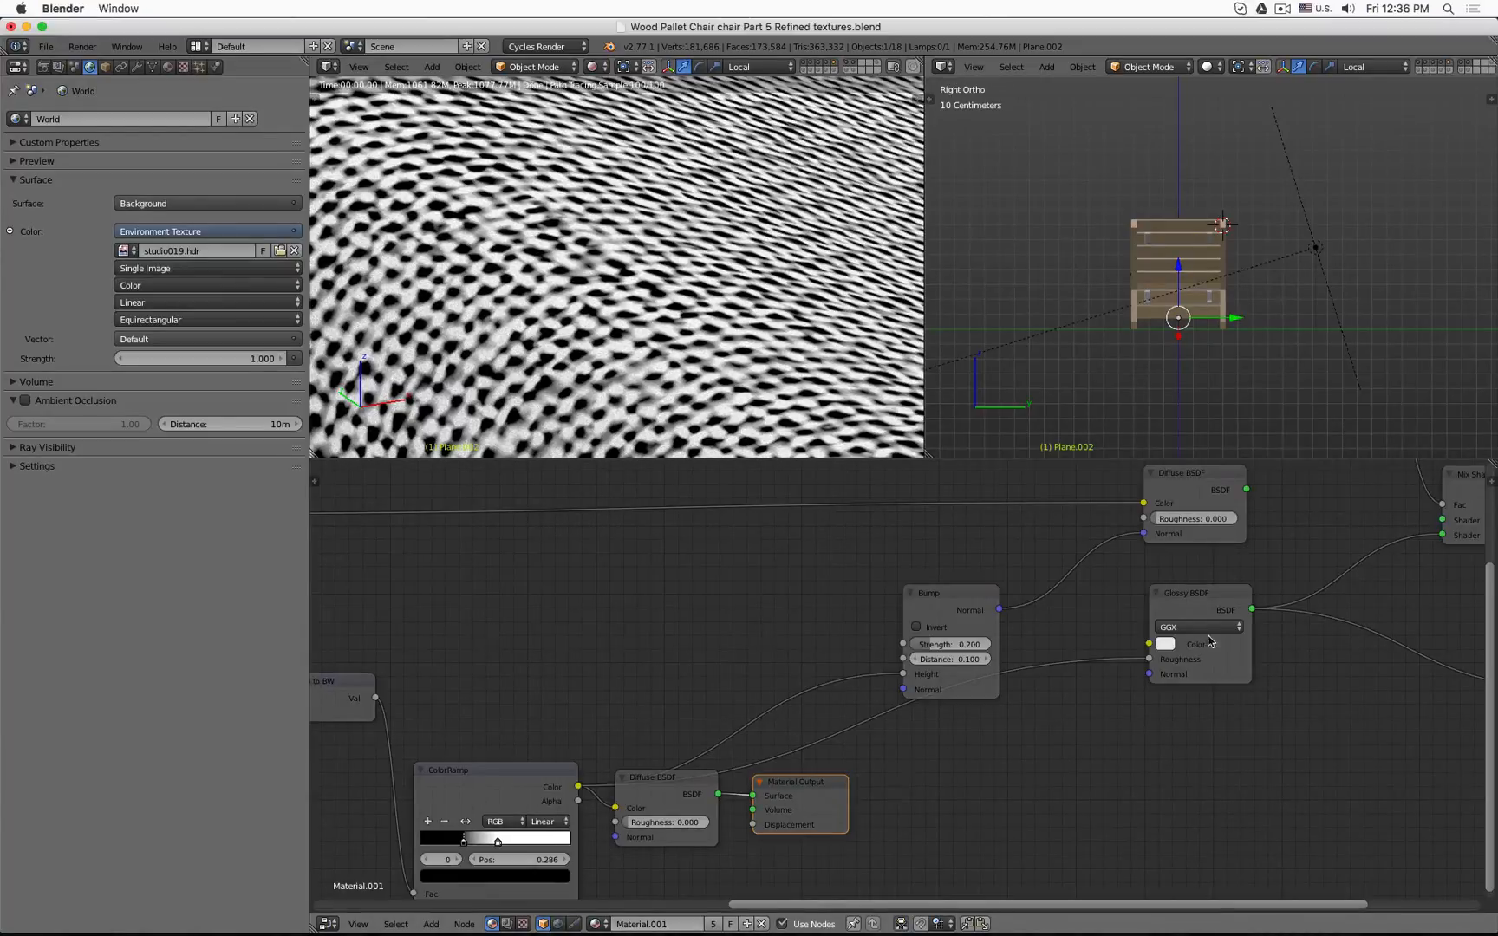
Unplug the ColorRamp from the Glossy BSDF, set its roughness to 1 and preview the Glossy BSDF alone through its Material Output.
{"action": "left_click_drag", "start_coordinate": [1148, 661], "coordinate": [1099, 669]}
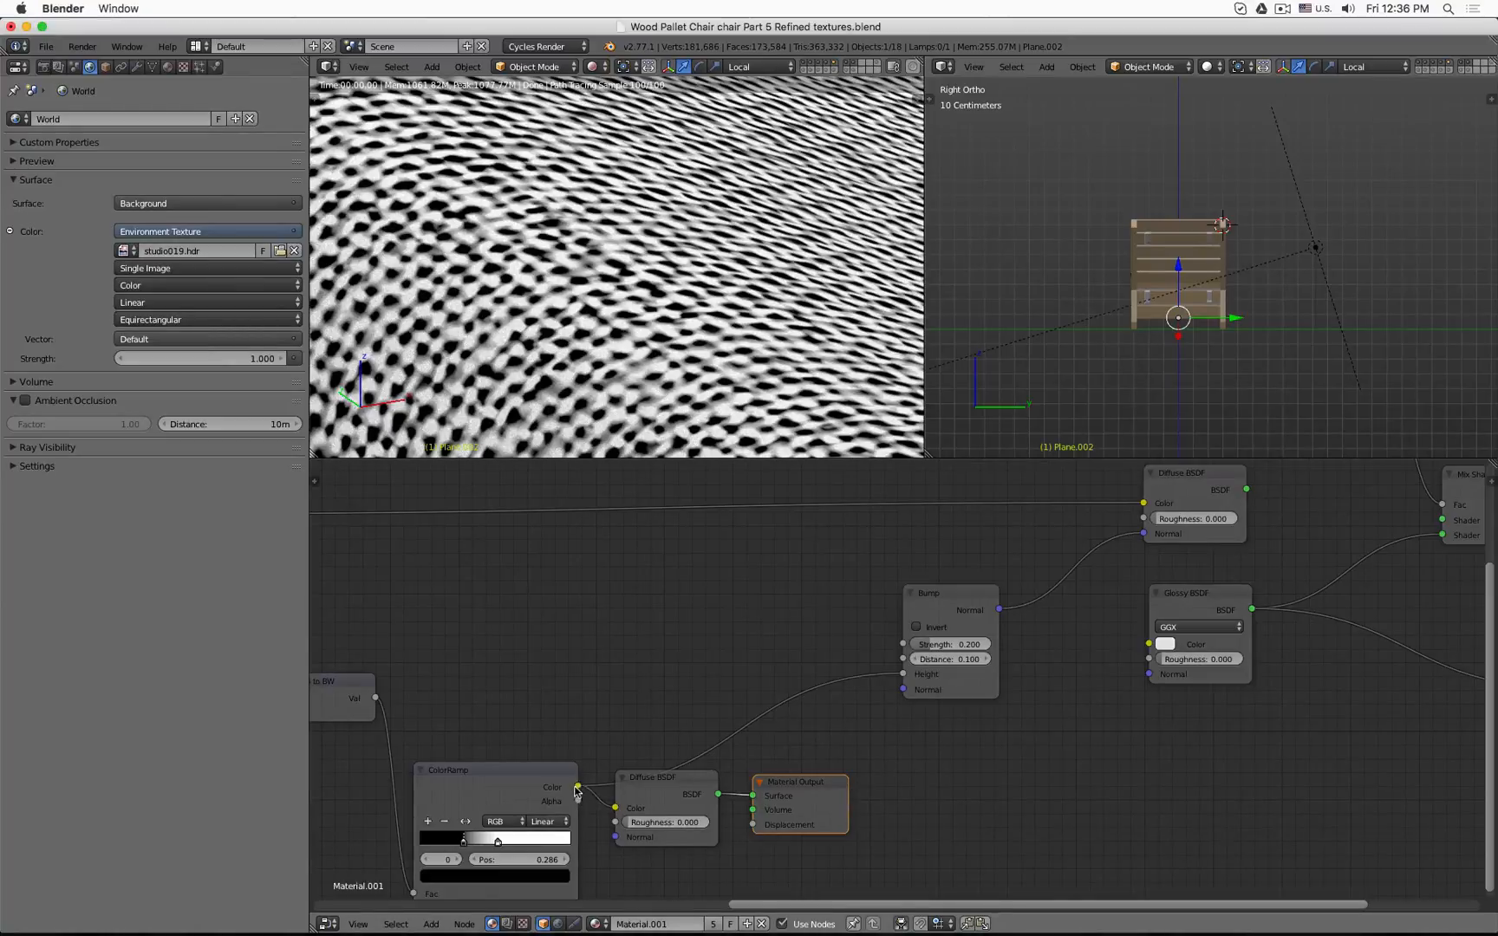
{"action": "left_click_drag", "start_coordinate": [578, 787], "coordinate": [1057, 741]}
{"action": "left_click_drag", "start_coordinate": [1172, 658], "coordinate": [1243, 658]}
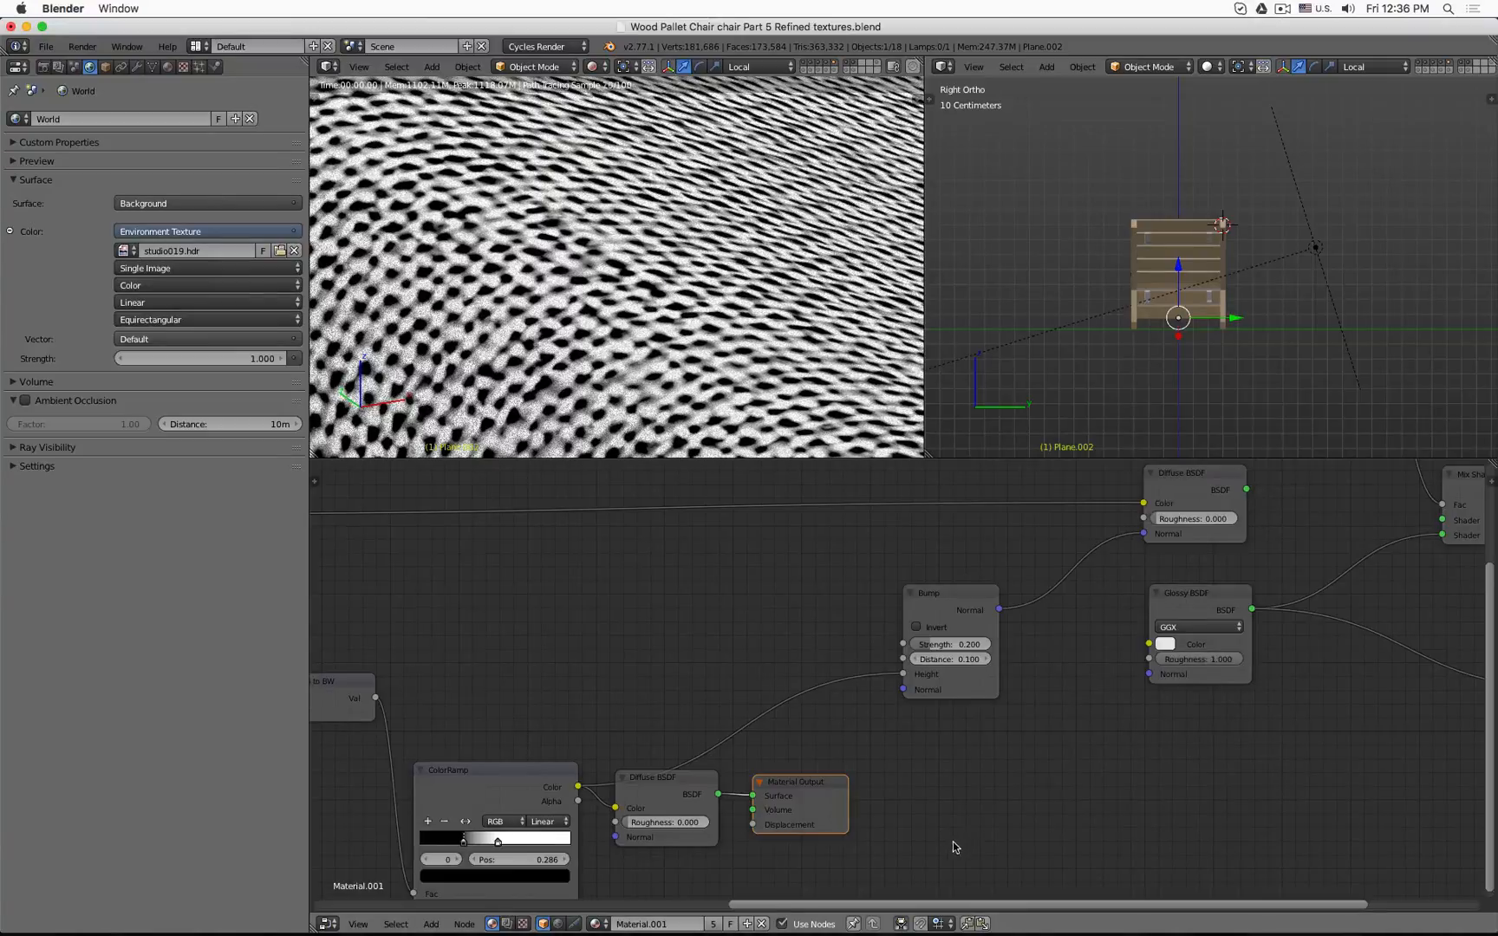
{"action": "scroll", "coordinate": [1326, 706], "scroll_direction": "down", "scroll_amount": 4}
{"action": "middle_click_drag", "start_coordinate": [1326, 705], "coordinate": [1002, 699]}
{"action": "left_click", "coordinate": [1221, 685]}
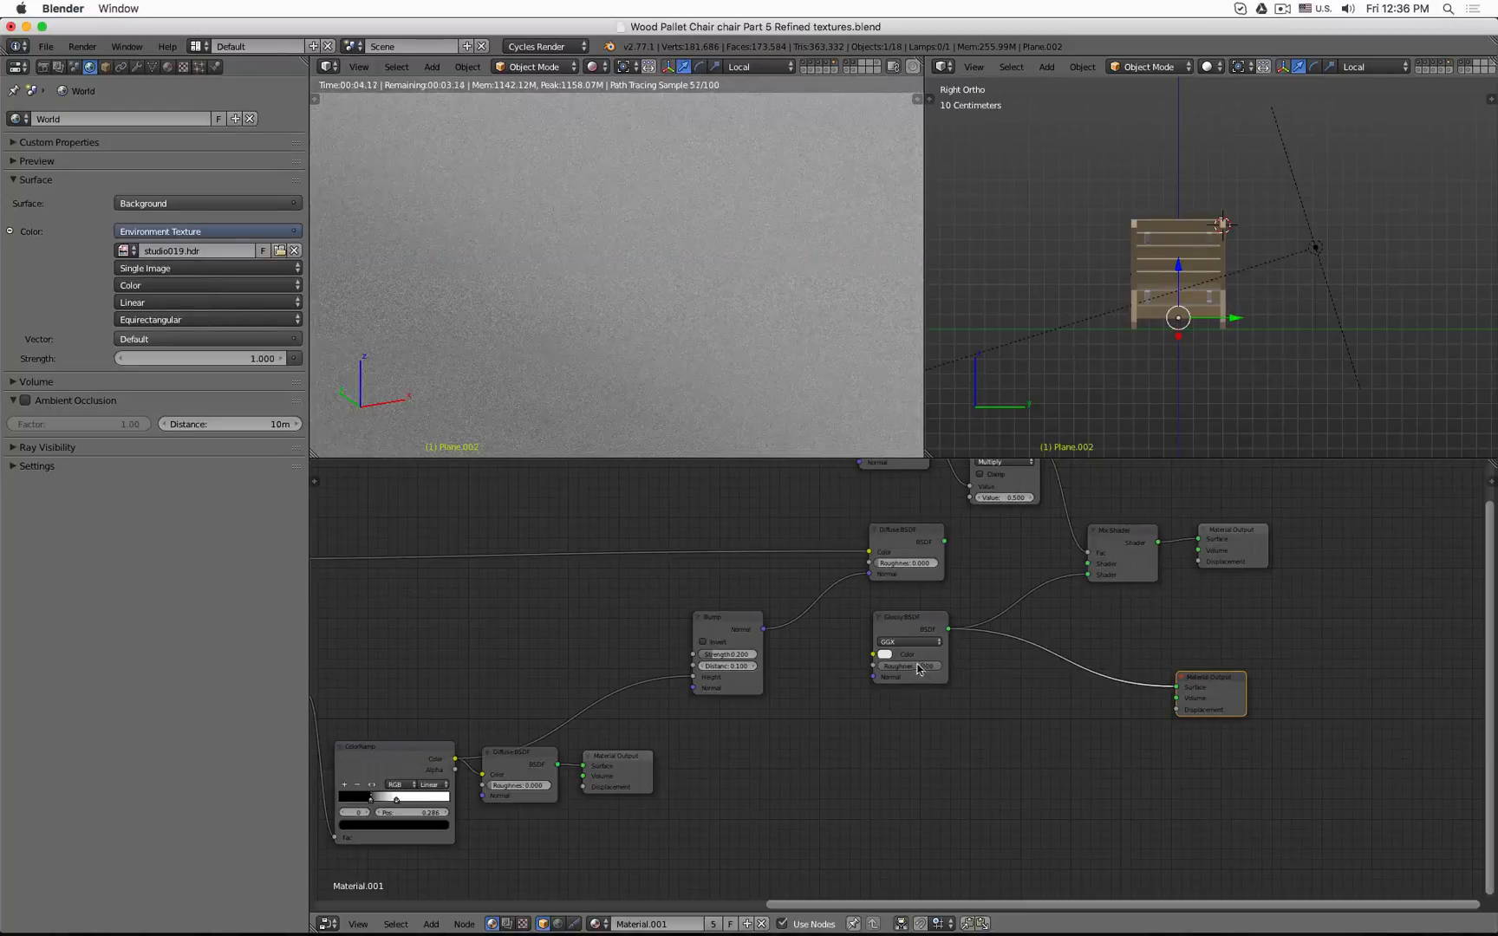
{"action": "mouse_move", "coordinate": [919, 669]}
{"action": "left_mouse_down"}
{"action": "mouse_move", "coordinate": [876, 669]}
{"action": "mouse_move", "coordinate": [944, 667]}
{"action": "mouse_move", "coordinate": [876, 666]}
{"action": "mouse_move", "coordinate": [943, 667]}
{"action": "left_mouse_up"}
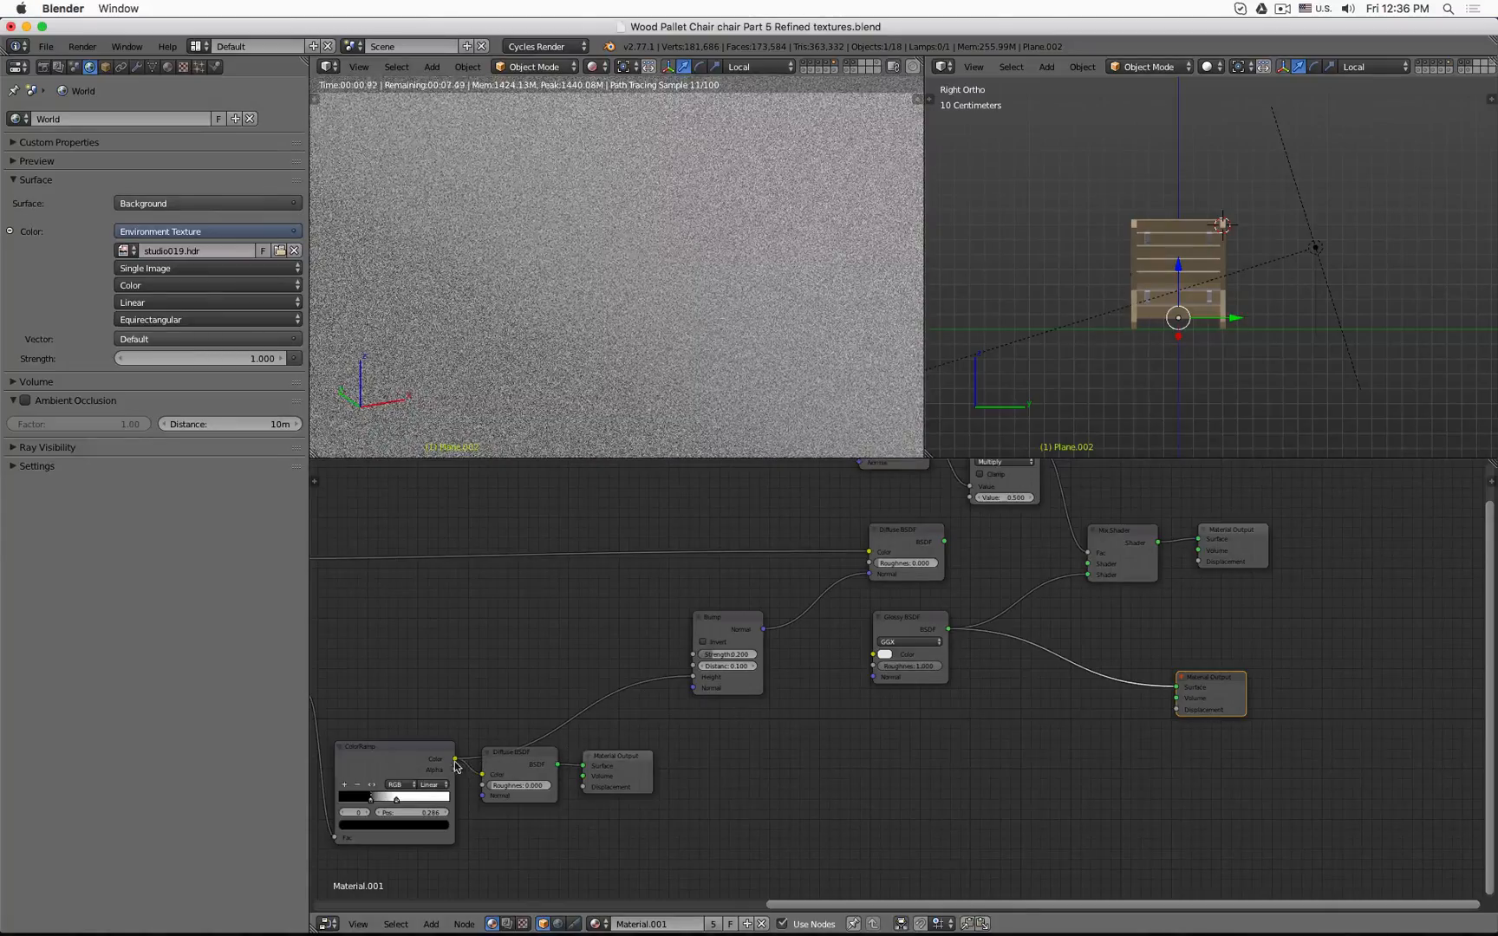
Reconnect the ColorRamp to the Glossy BSDF's Roughness and the Diffuse BSDF to the Mix Shader, previewing the full material.
{"action": "left_click_drag", "start_coordinate": [454, 759], "coordinate": [874, 667]}
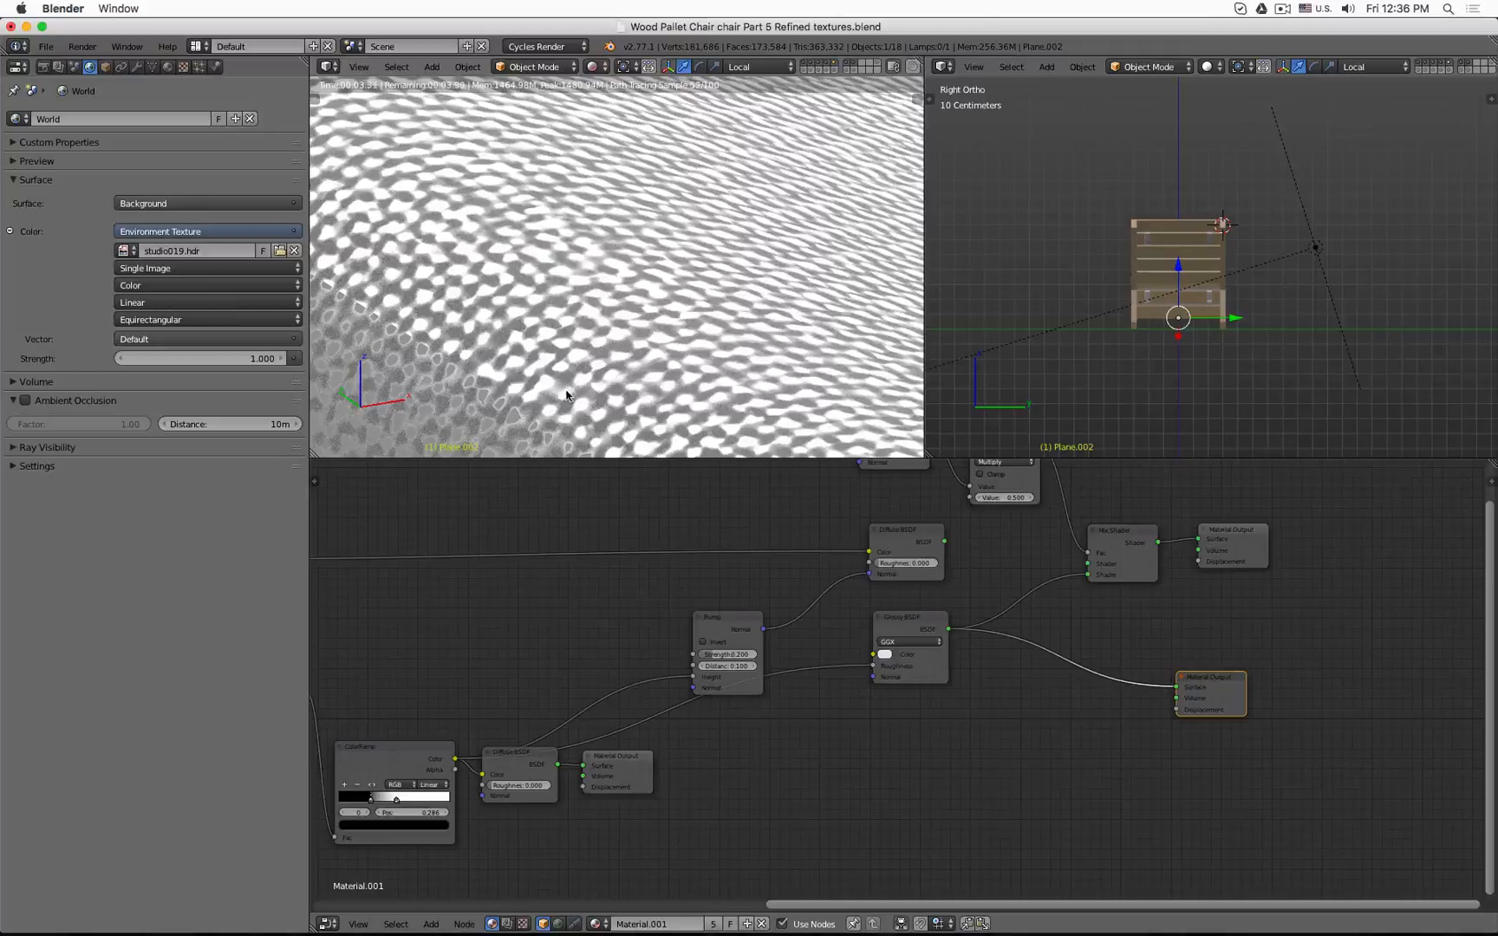
{"action": "scroll", "coordinate": [566, 363], "scroll_direction": "down", "scroll_amount": 5}
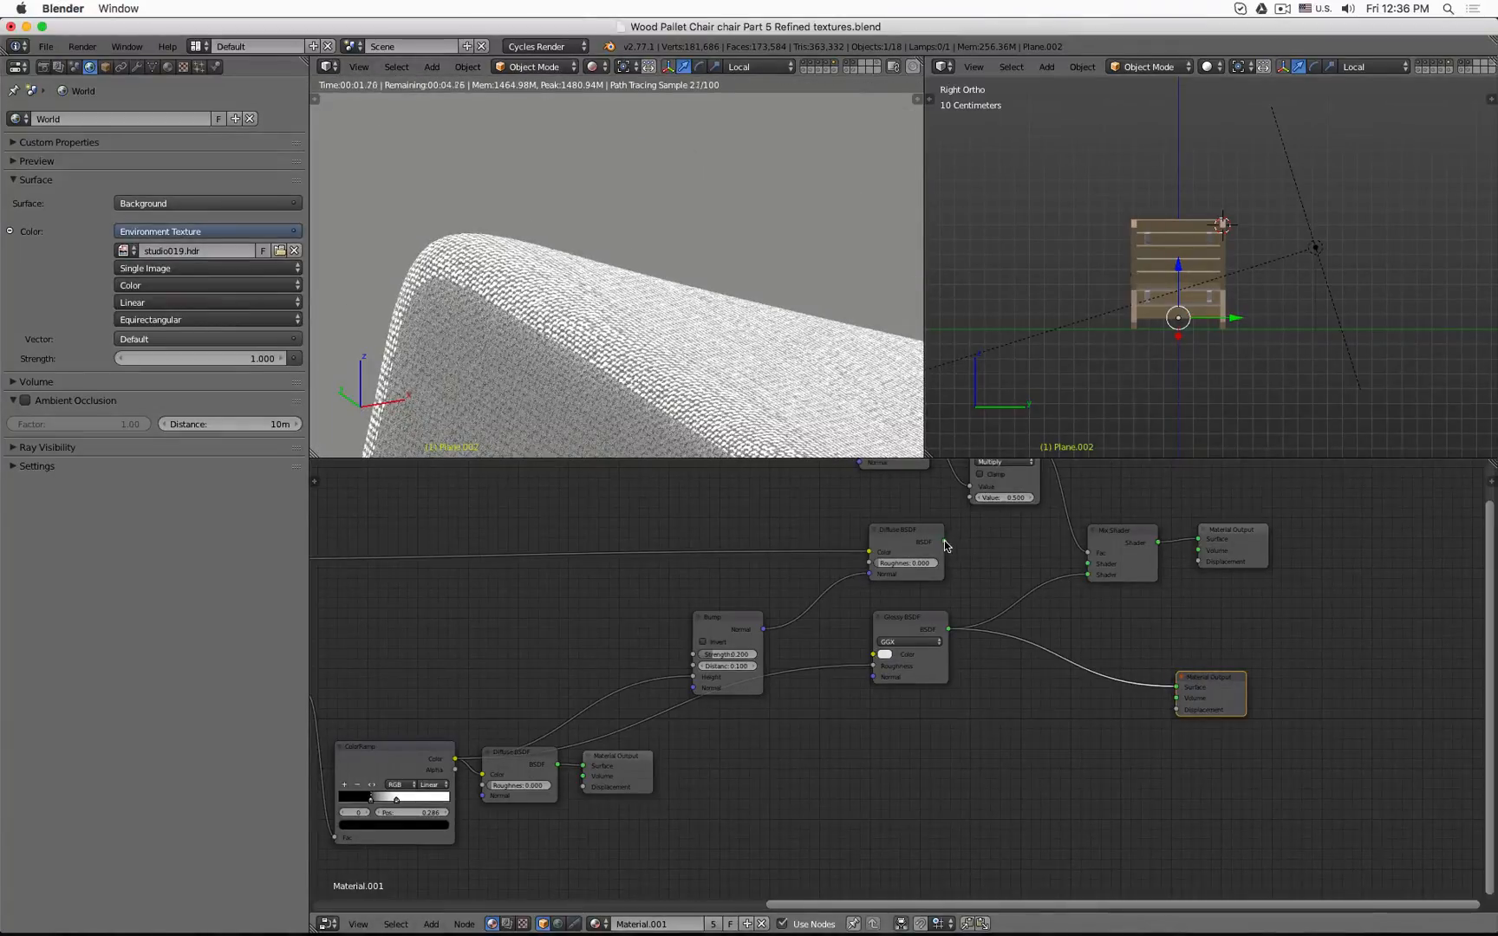
{"action": "left_click_drag", "start_coordinate": [944, 542], "coordinate": [1088, 563]}
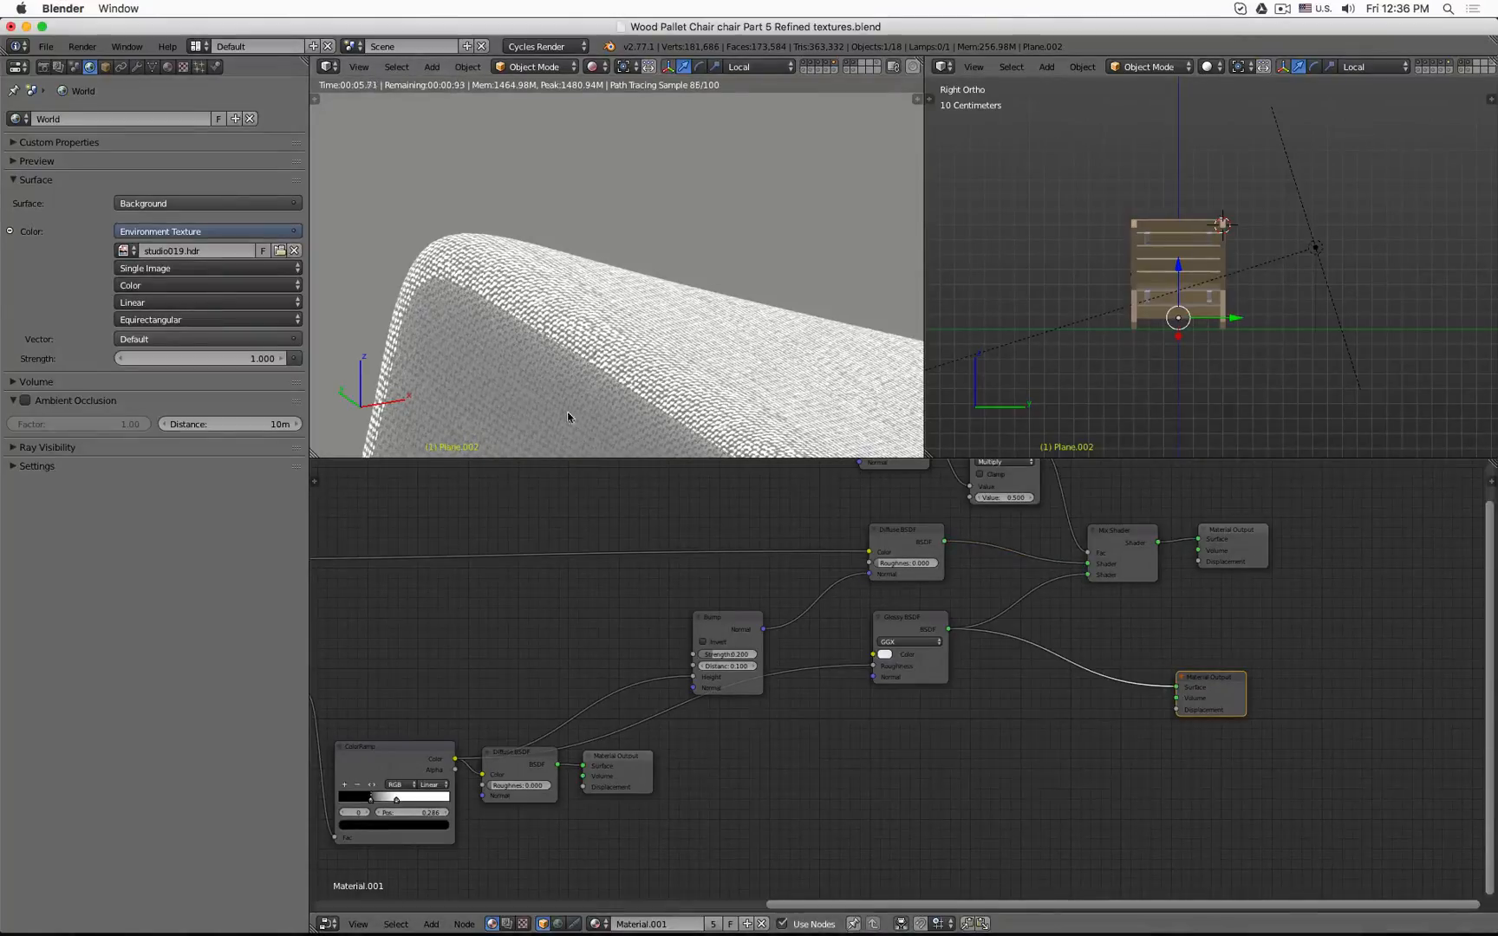
{"action": "left_click", "coordinate": [1231, 531]}
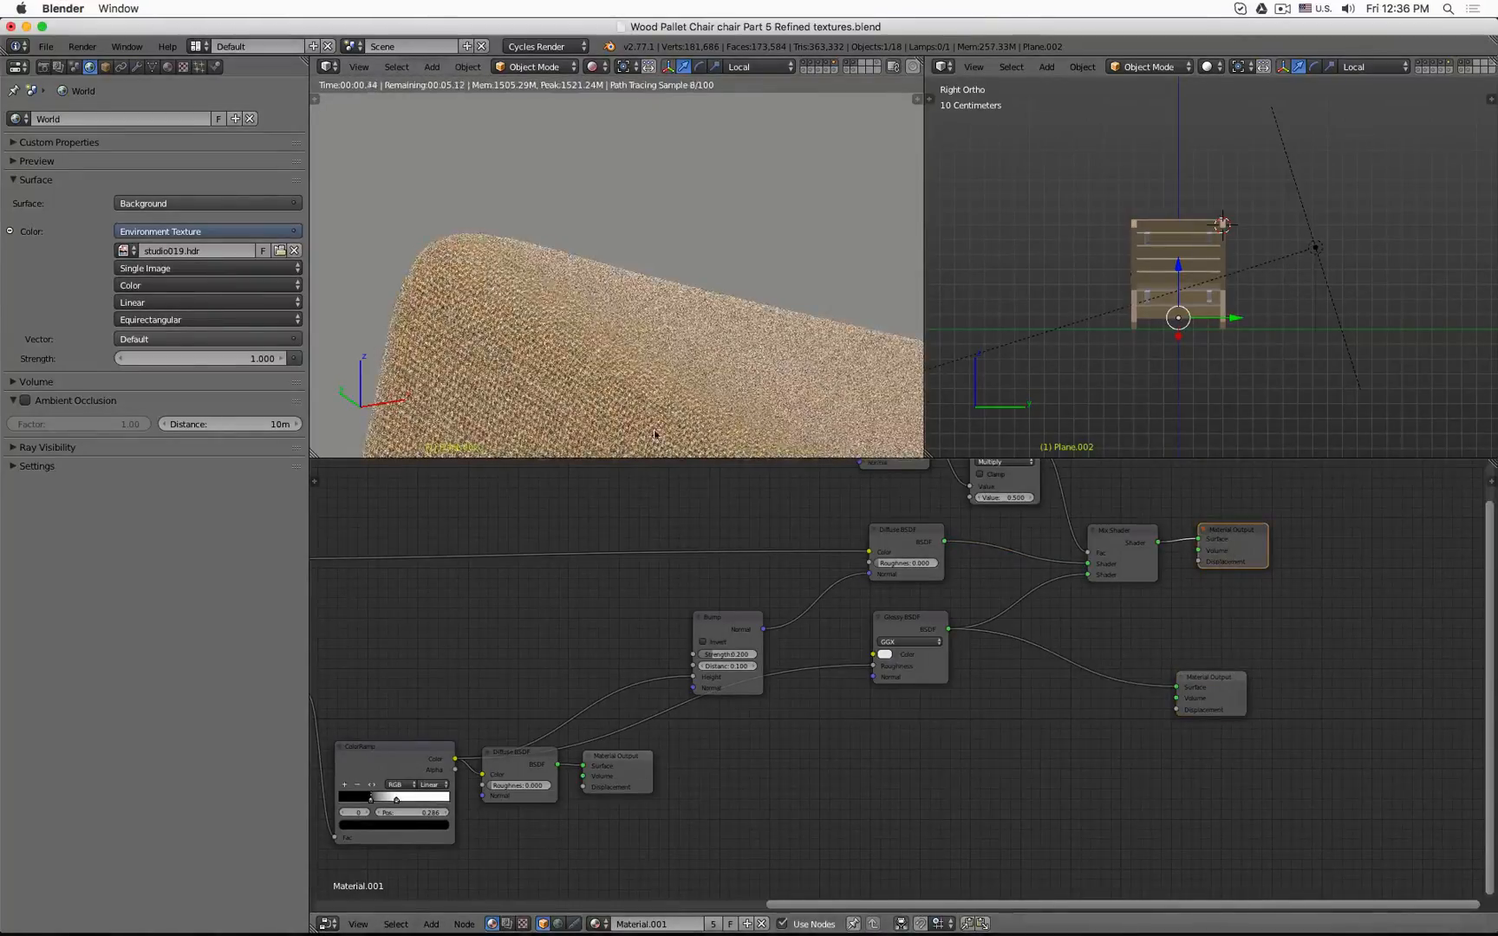
{"action": "scroll", "coordinate": [654, 434], "scroll_direction": "up", "scroll_amount": 5}
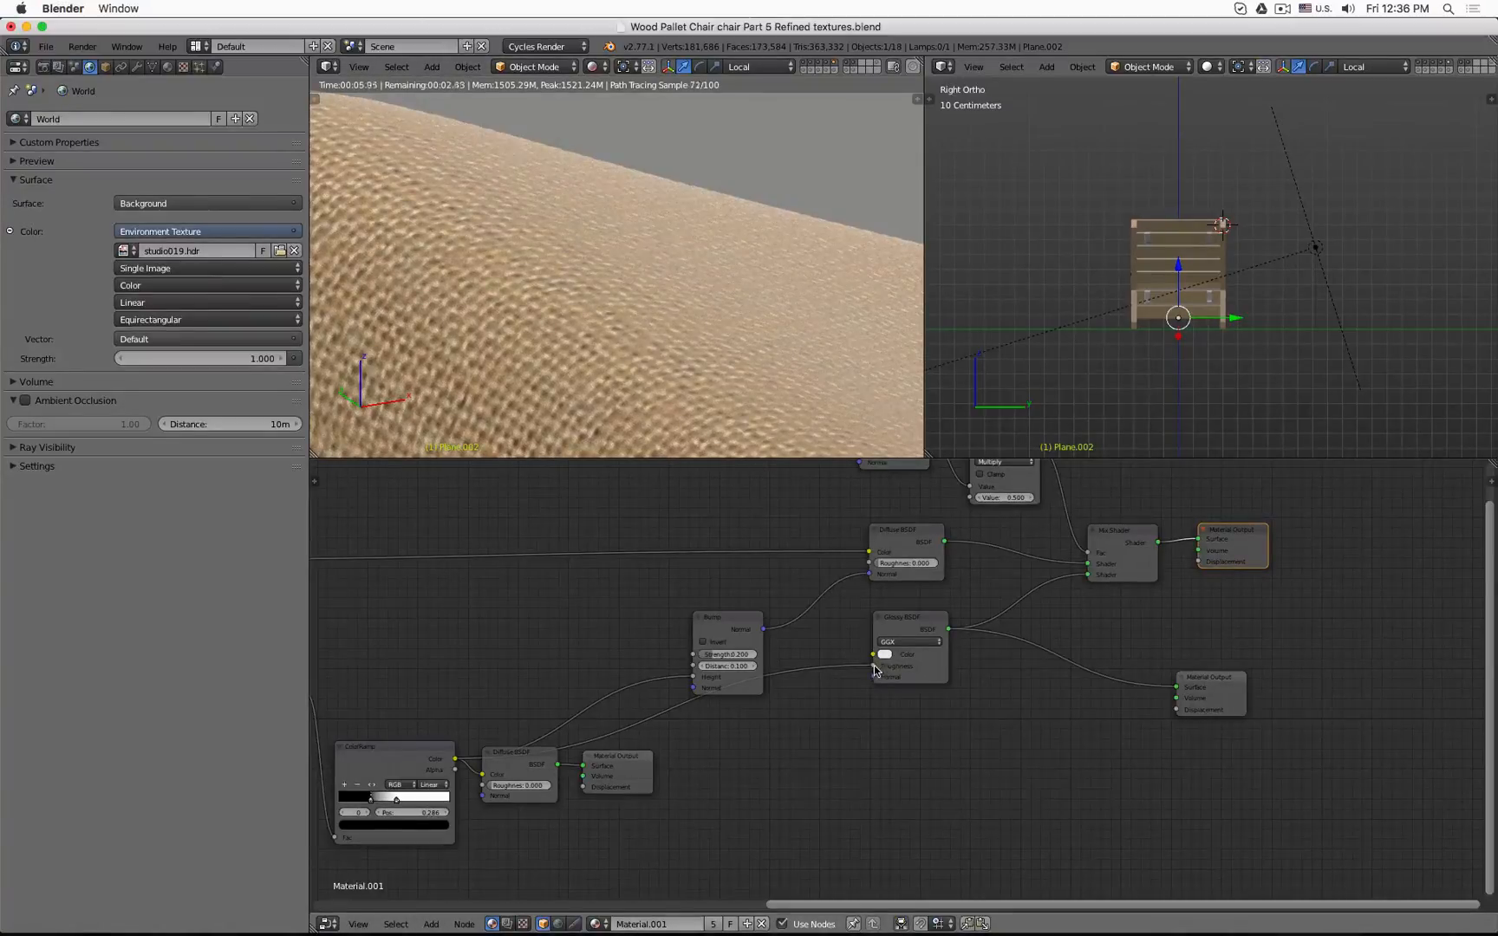
Unplug the ColorRamp from the Glossy BSDF's Roughness input and set the roughness to 0.3.
{"action": "left_click_drag", "start_coordinate": [873, 666], "coordinate": [840, 699]}
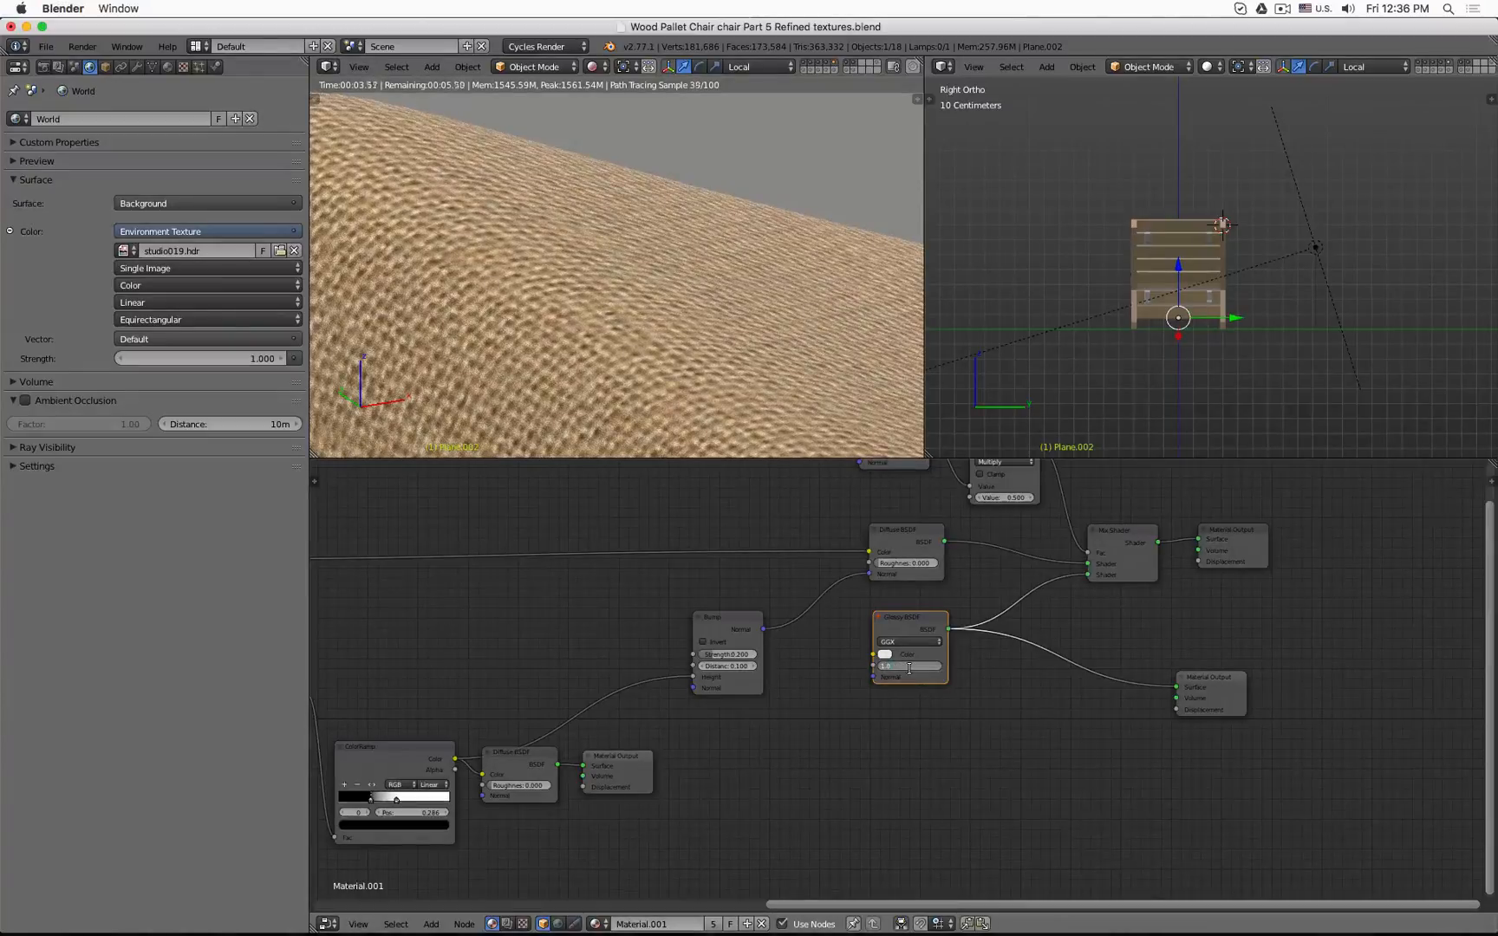
{"action": "type", "text": "0.3"}
{"action": "key", "text": "Return"}
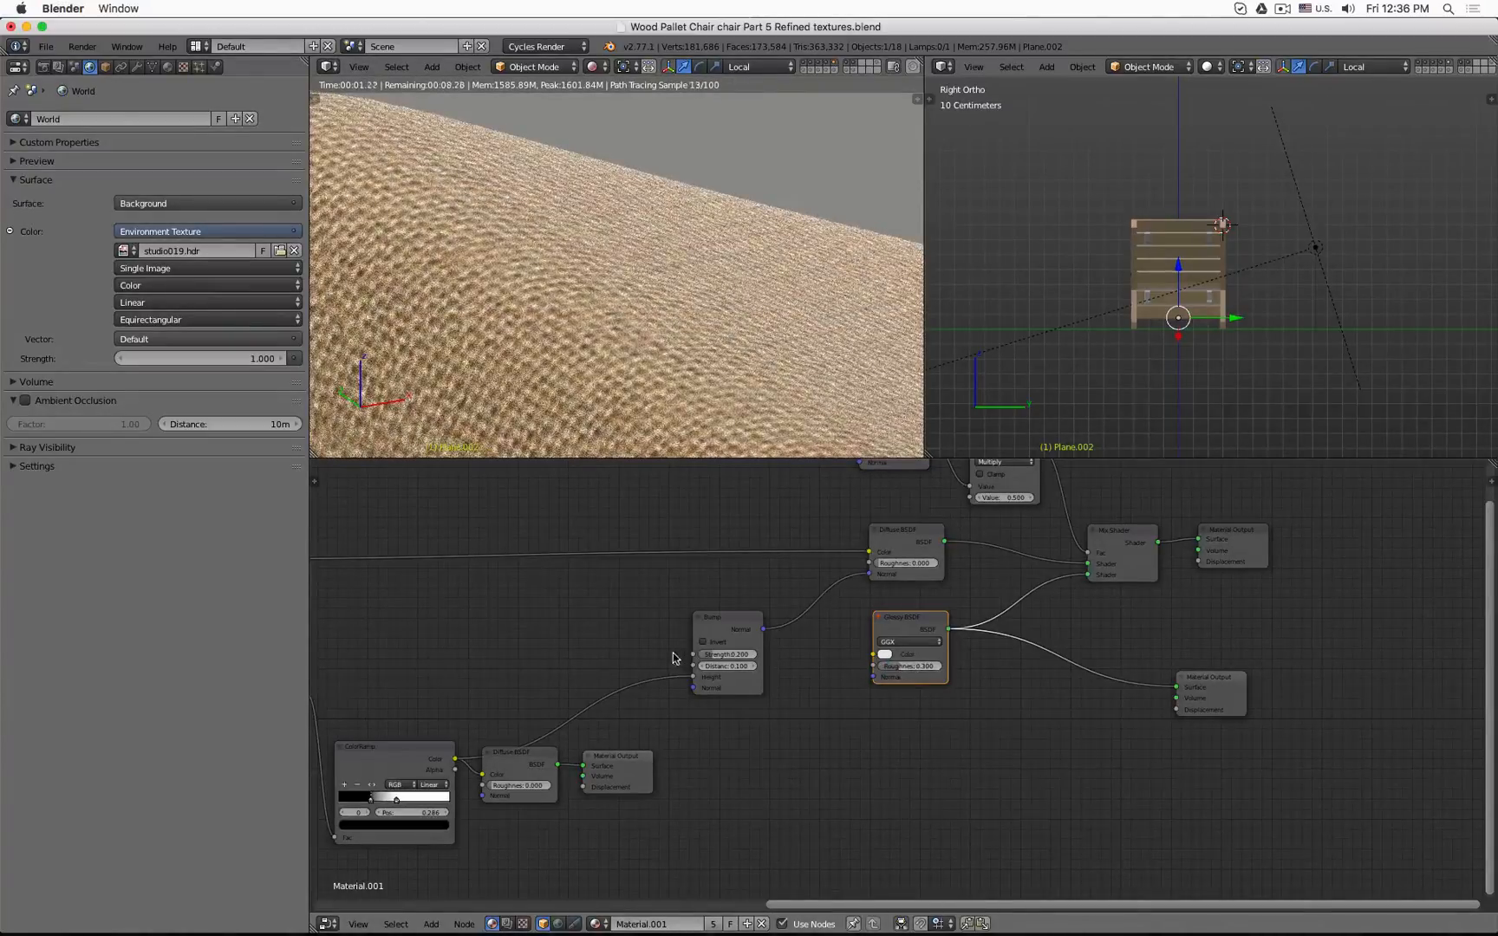
Link the ColorRamp's Color output back to the Glossy BSDF's Roughness input and compare the fabric's look.
{"action": "left_click_drag", "start_coordinate": [456, 763], "coordinate": [873, 666]}
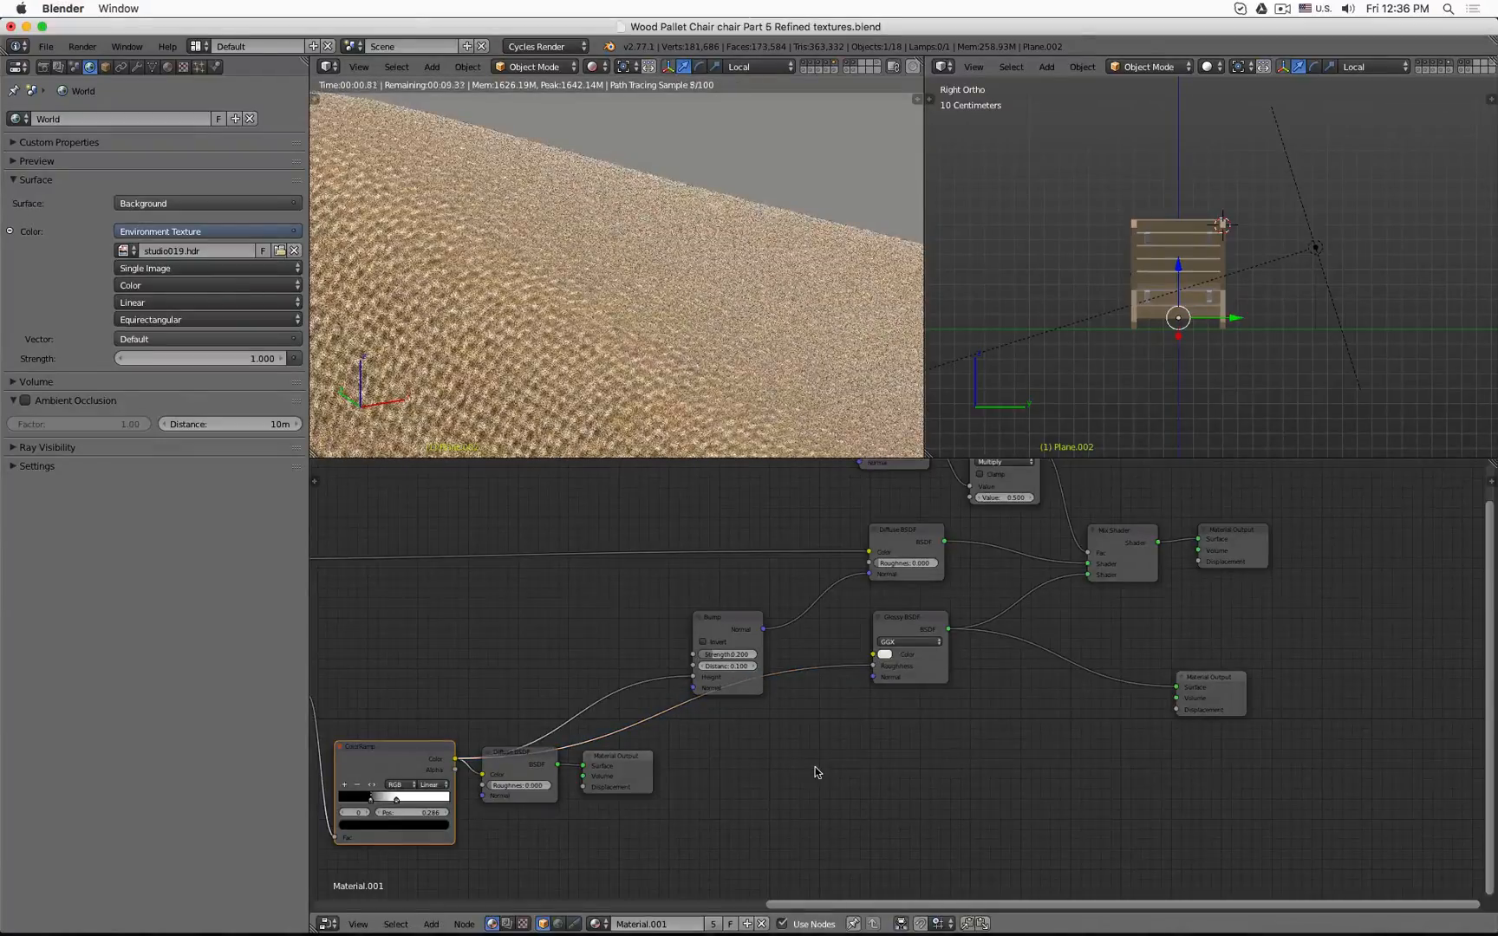
{"action": "scroll", "coordinate": [686, 291], "scroll_direction": "down", "scroll_amount": 4}
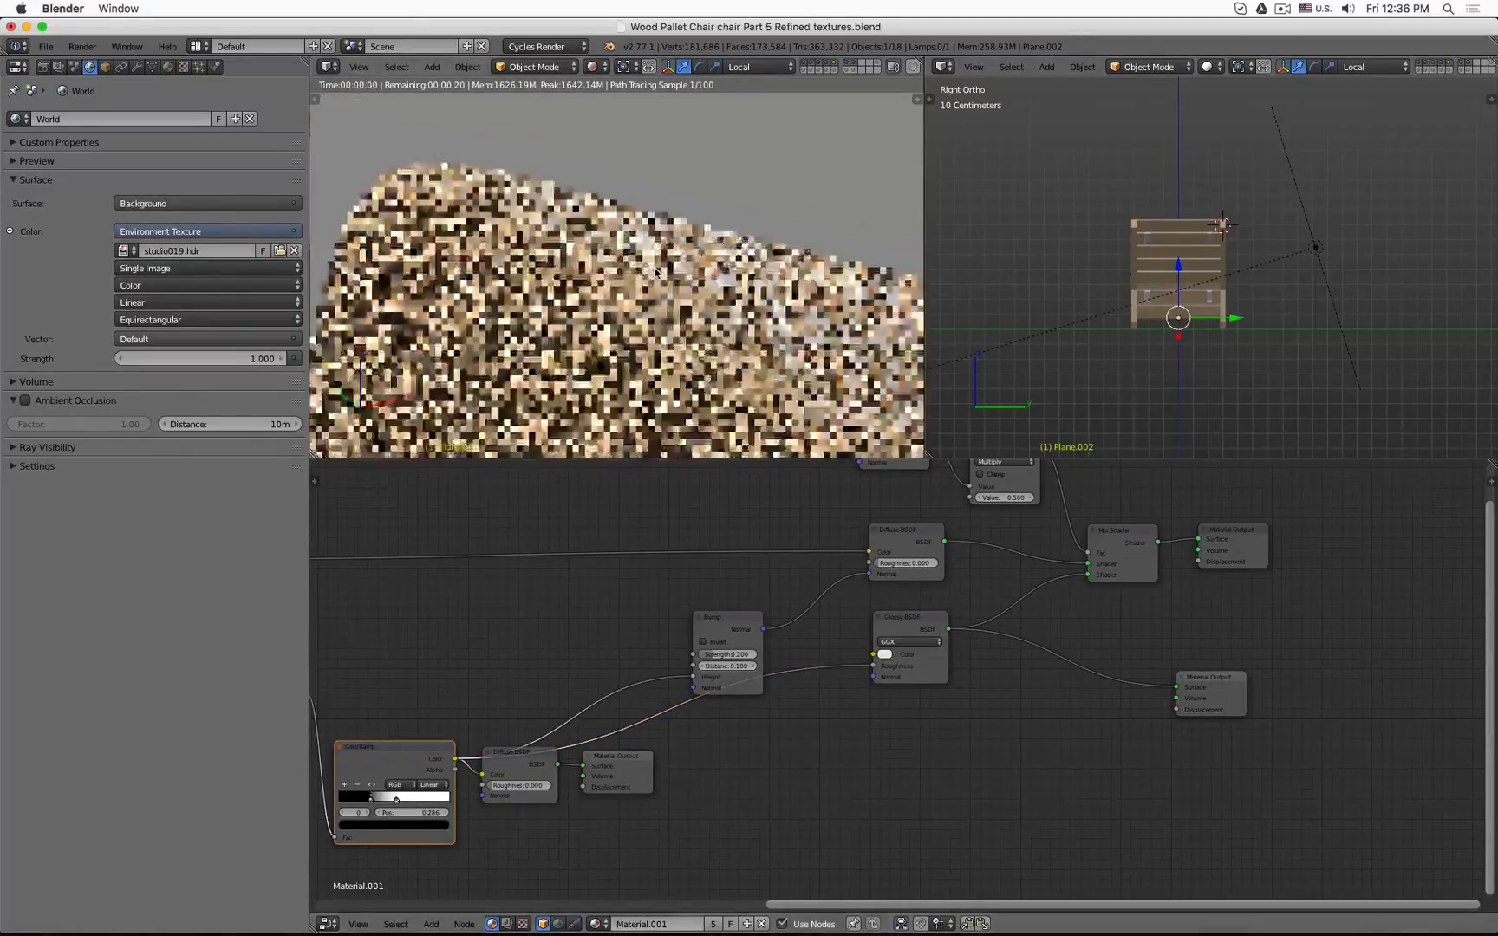
{"action": "scroll", "coordinate": [837, 648], "scroll_direction": "up", "scroll_amount": 1}
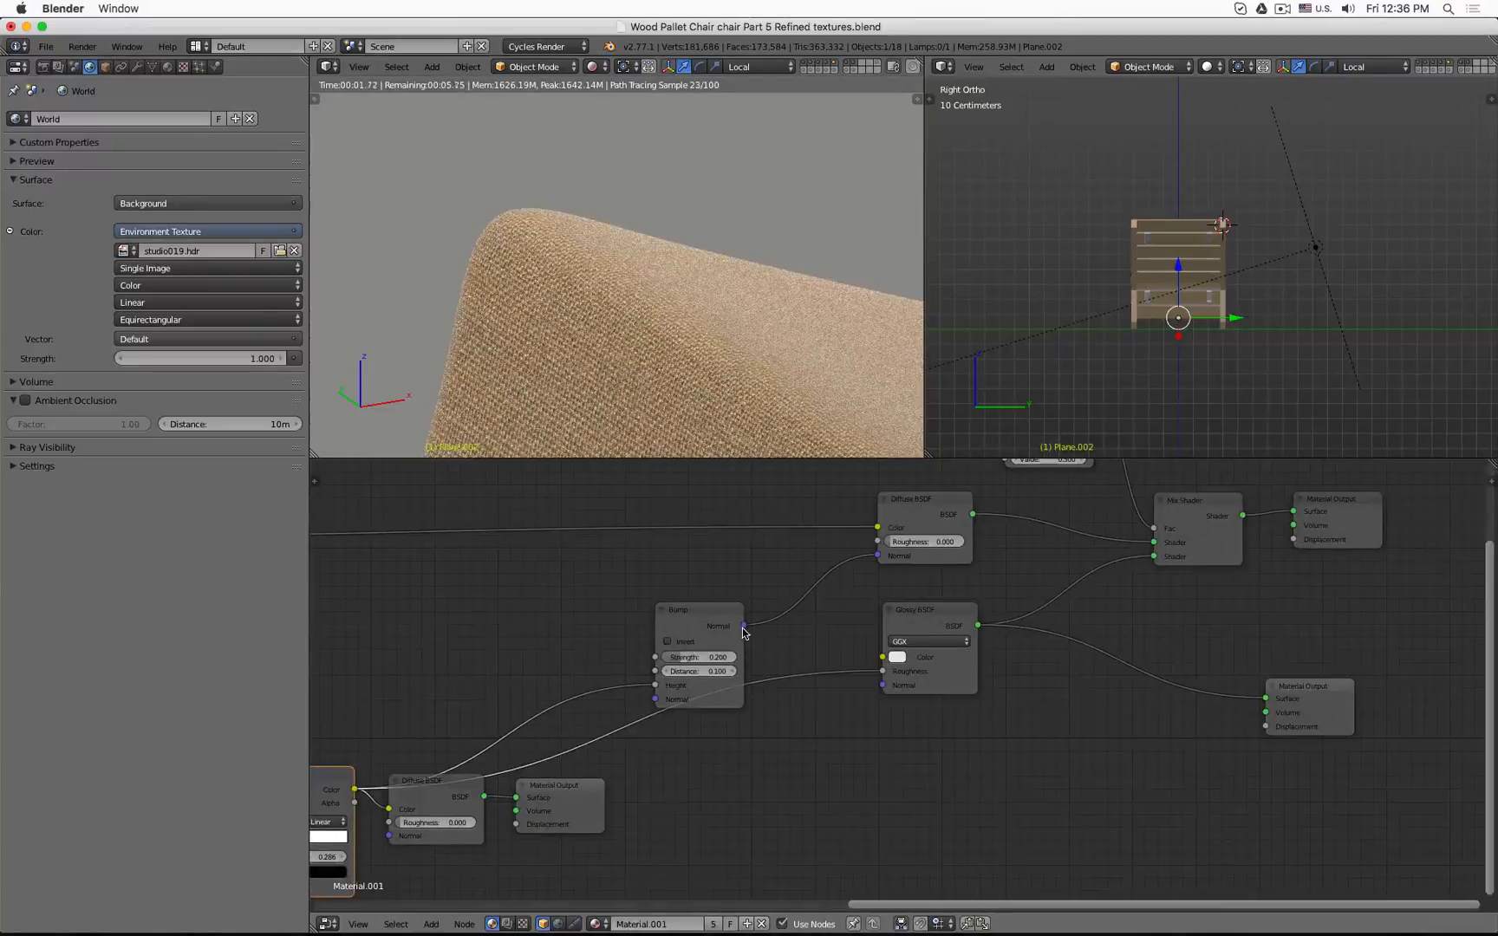
Connect the Bump node's Normal output to the Glossy BSDF's Normal input and cut the Diffuse BSDF's link to the Mix Shader.
{"action": "left_click_drag", "start_coordinate": [747, 625], "coordinate": [884, 686]}
{"action": "left_click_drag", "start_coordinate": [1050, 513], "coordinate": [1021, 554], "text": "ctrl"}
{"action": "scroll", "coordinate": [685, 347], "scroll_direction": "up", "scroll_amount": 4}
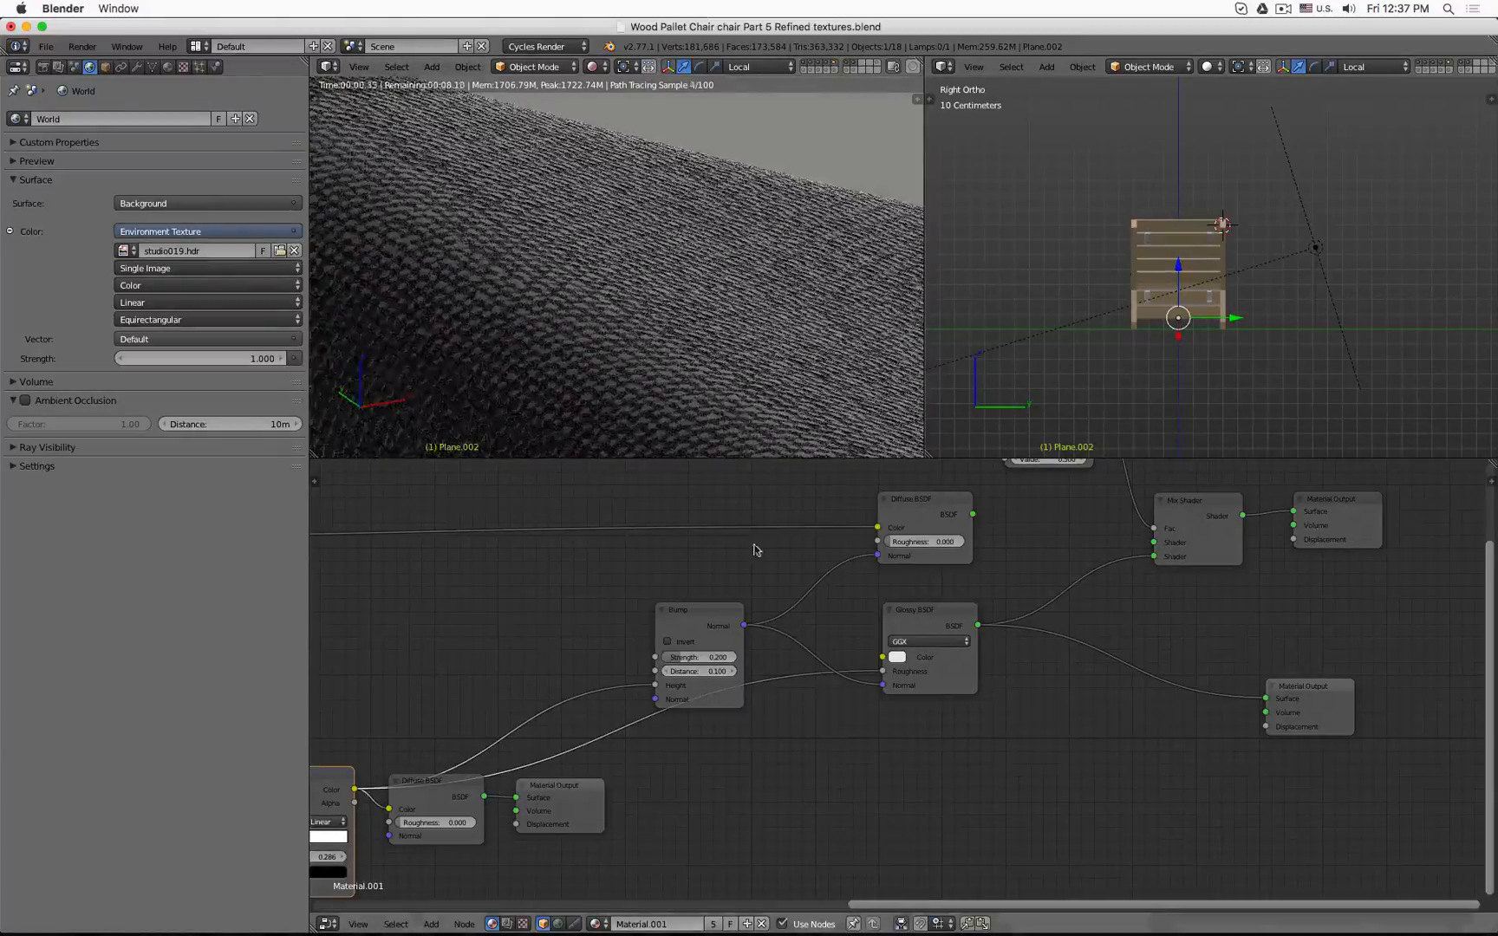
Compare the reflections with the Glossy BSDF's Normal and Roughness inputs unplugged in turn, restoring both links.
{"action": "left_click_drag", "start_coordinate": [883, 686], "coordinate": [819, 709]}
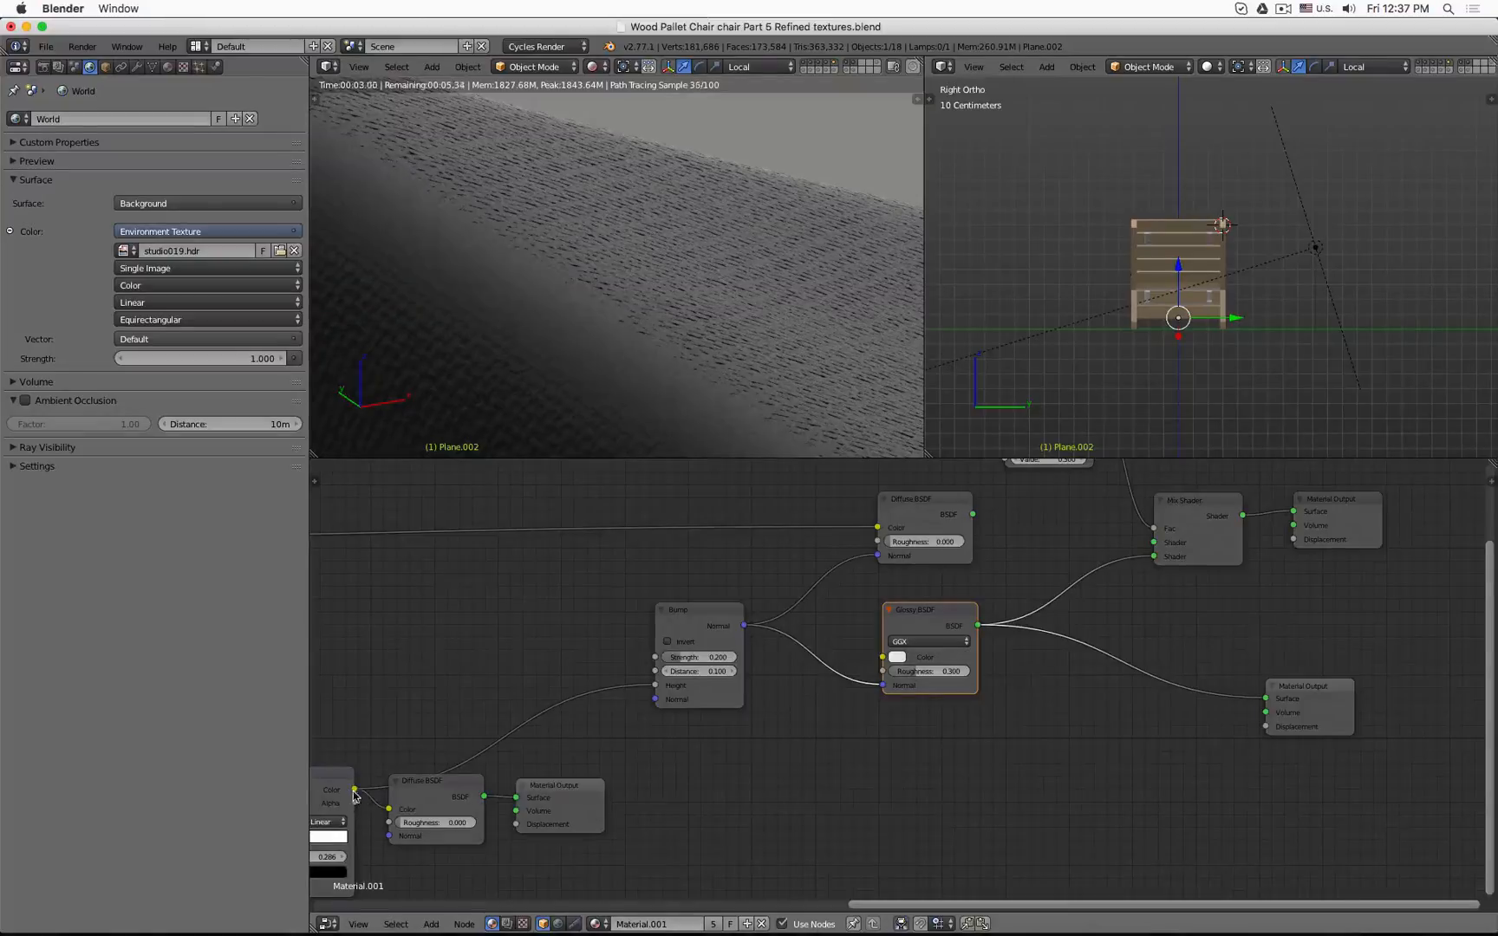
{"action": "left_click_drag", "start_coordinate": [355, 790], "coordinate": [882, 674]}
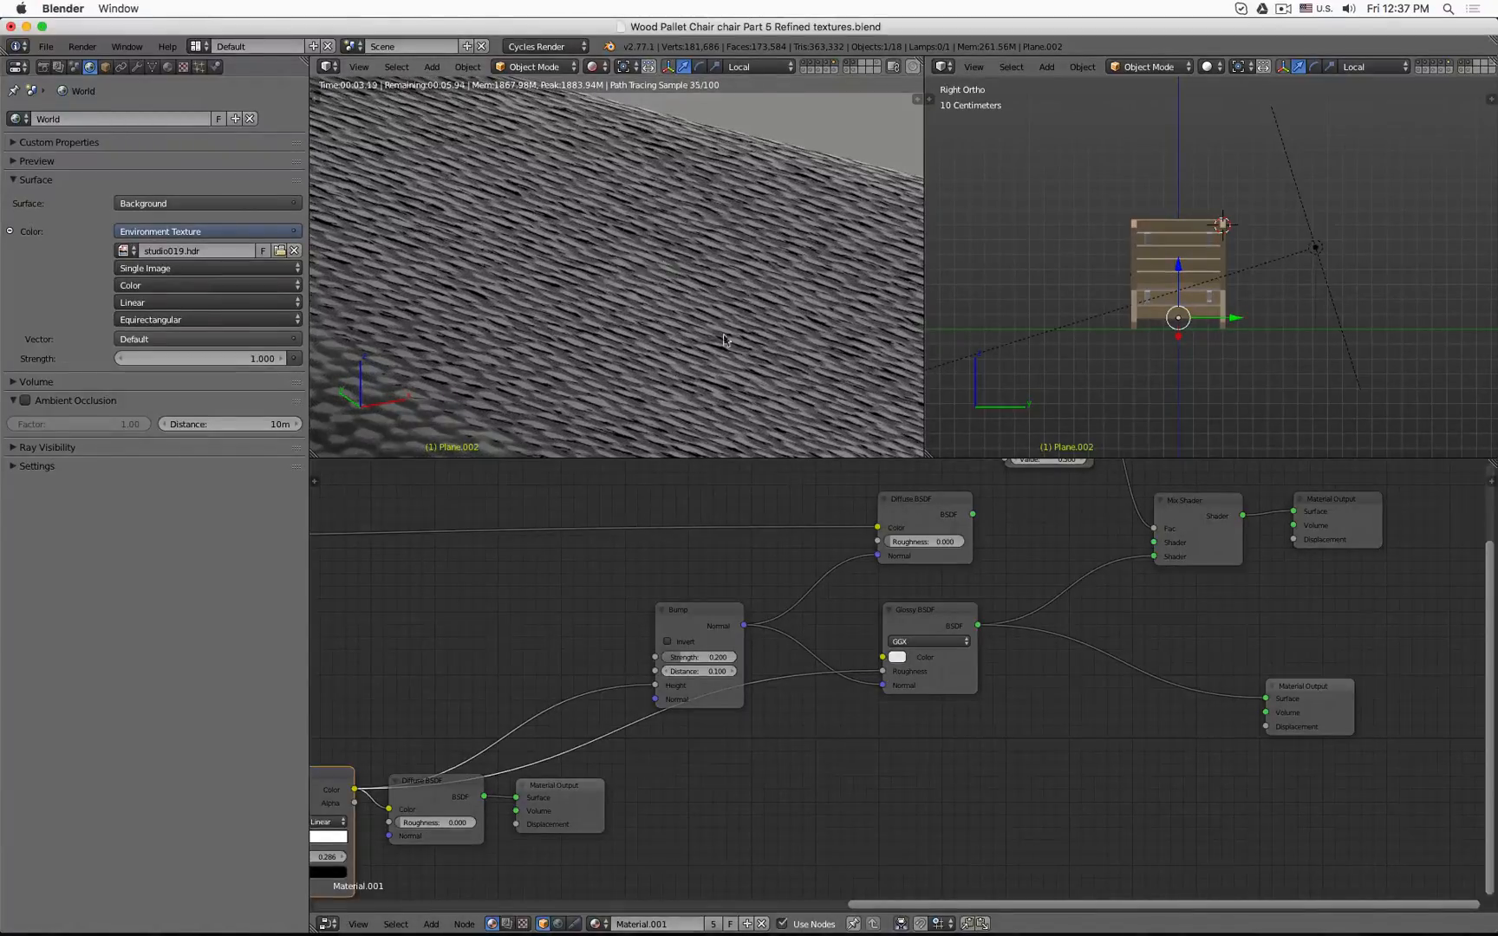
{"action": "scroll", "coordinate": [492, 652], "scroll_direction": "down", "scroll_amount": 1}
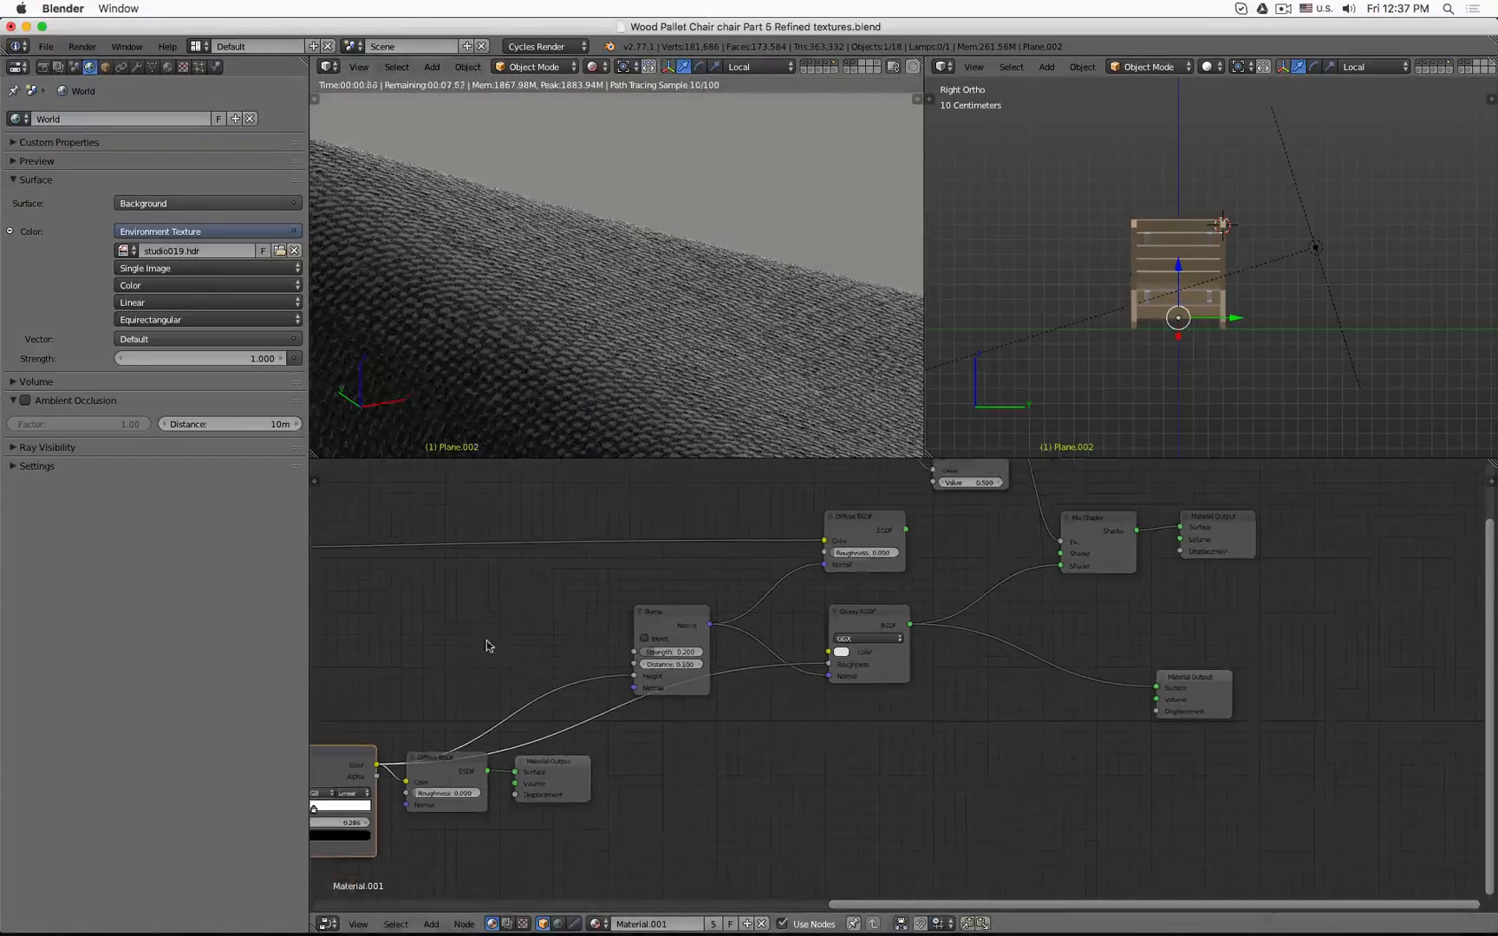
Rearrange the node layout by moving the spare Diffuse BSDF with its Material Output, the Bump node and the ColorRamp apart.
{"action": "middle_click_drag", "start_coordinate": [491, 652], "coordinate": [711, 621]}
{"action": "left_click", "coordinate": [702, 718]}
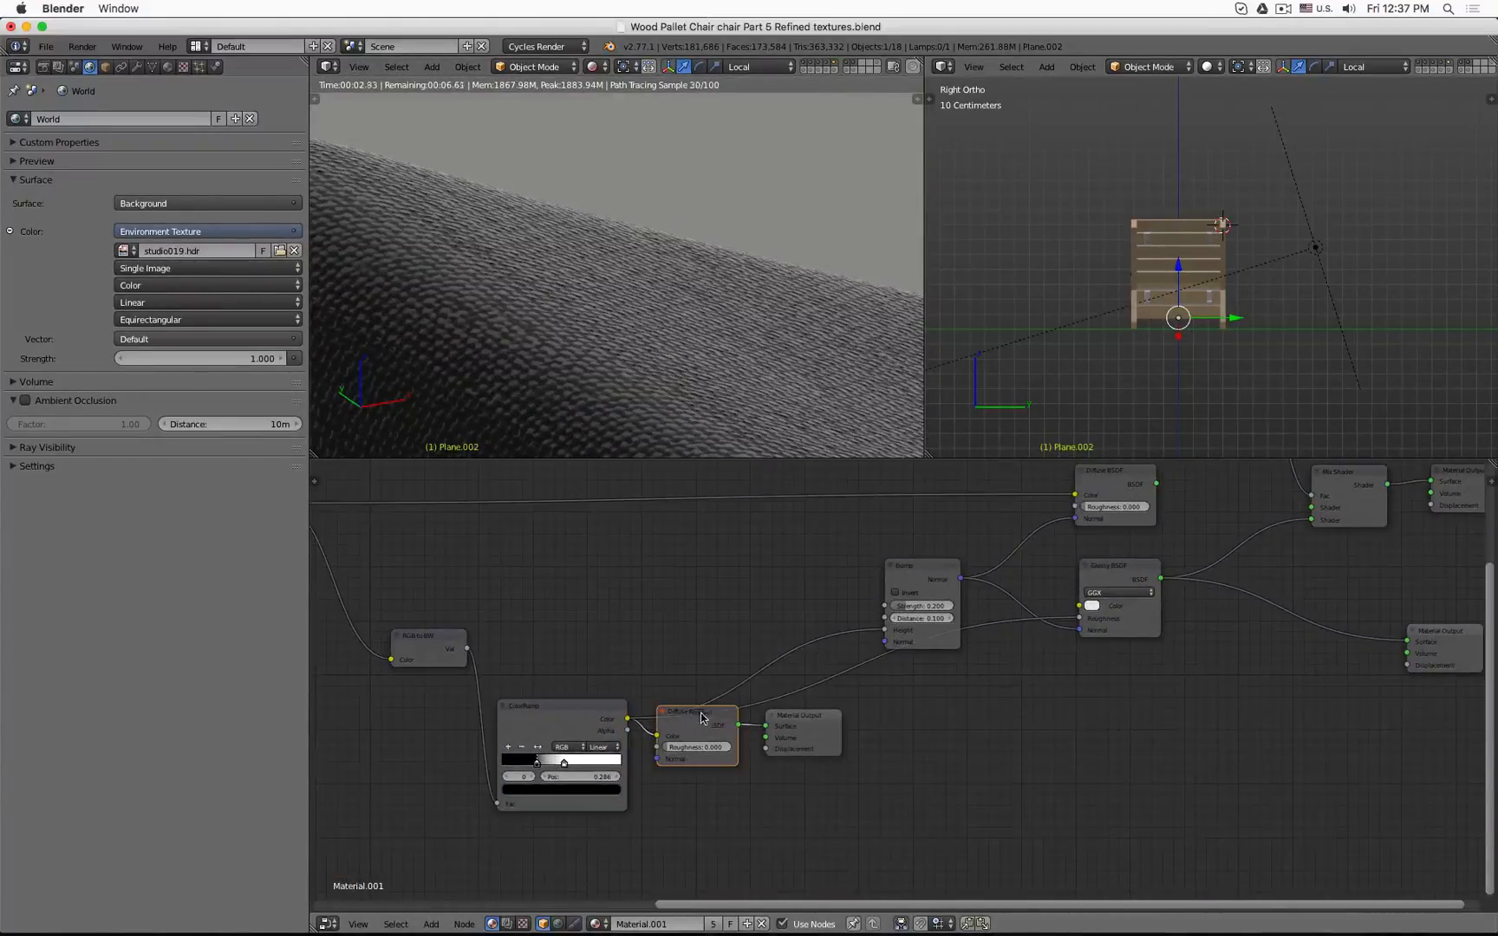
{"action": "left_click", "coordinate": [798, 724], "text": "shift"}
{"action": "left_click_drag", "start_coordinate": [797, 723], "coordinate": [925, 812]}
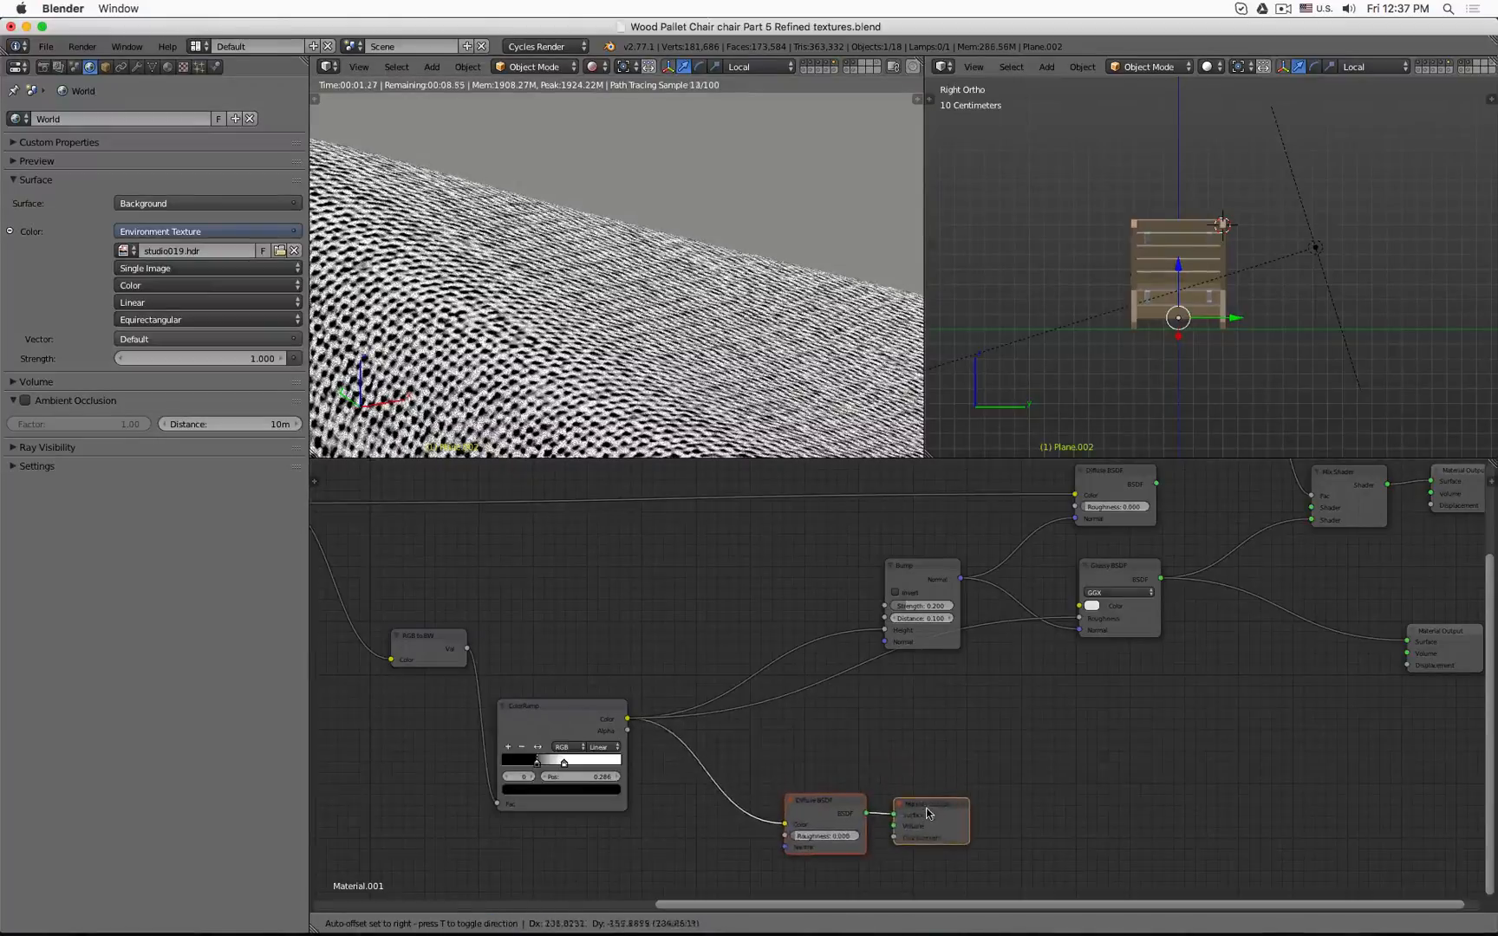
{"action": "left_click_drag", "start_coordinate": [921, 591], "coordinate": [837, 542]}
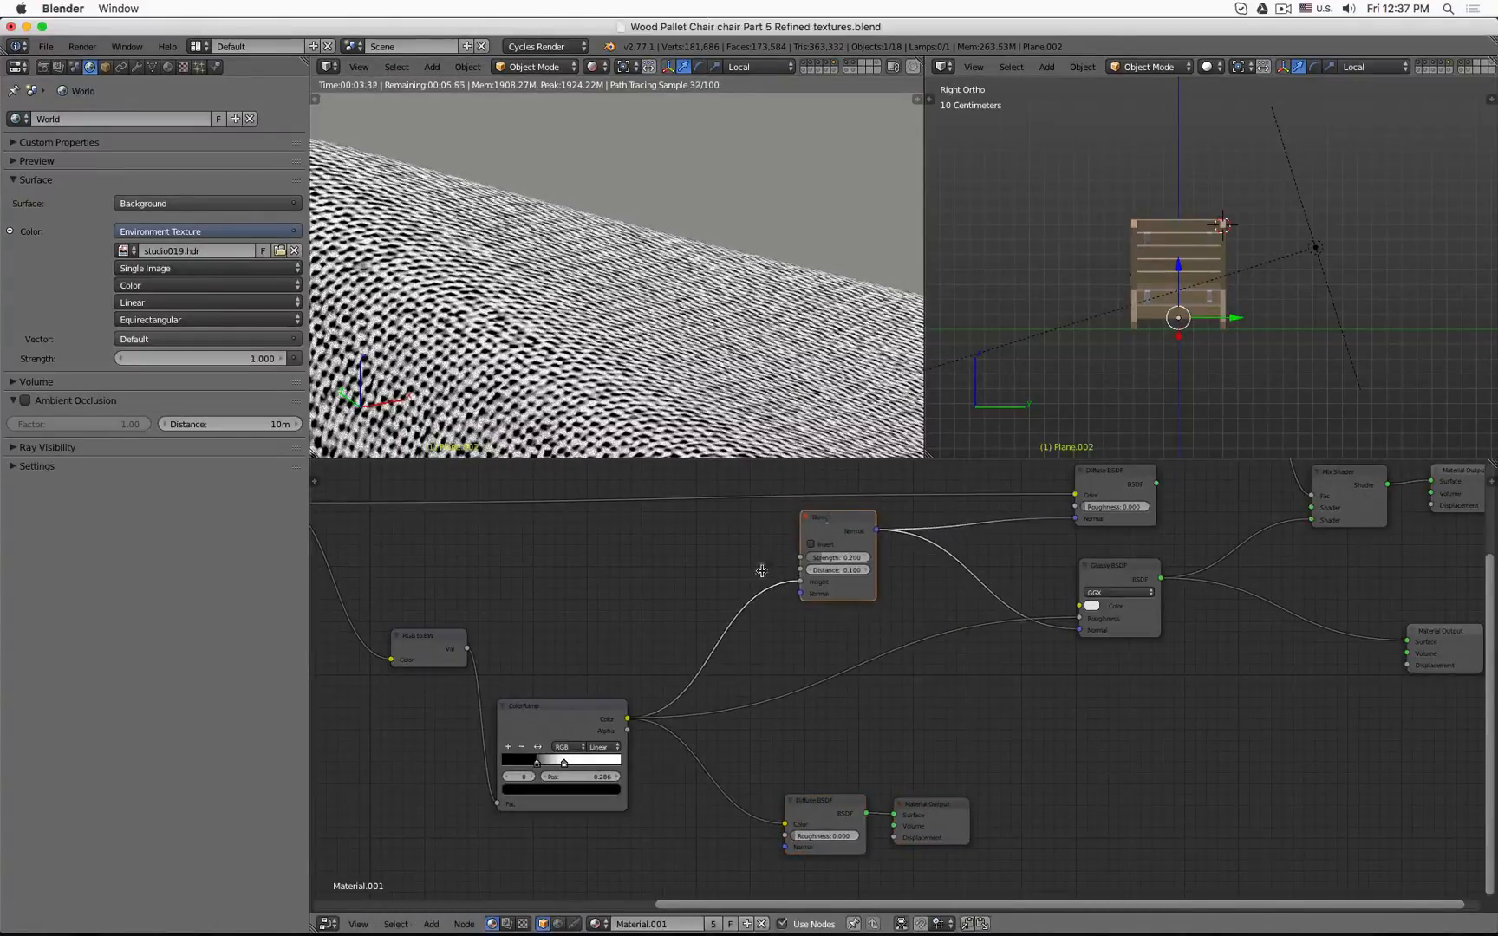
{"action": "left_click_drag", "start_coordinate": [534, 714], "coordinate": [571, 641]}
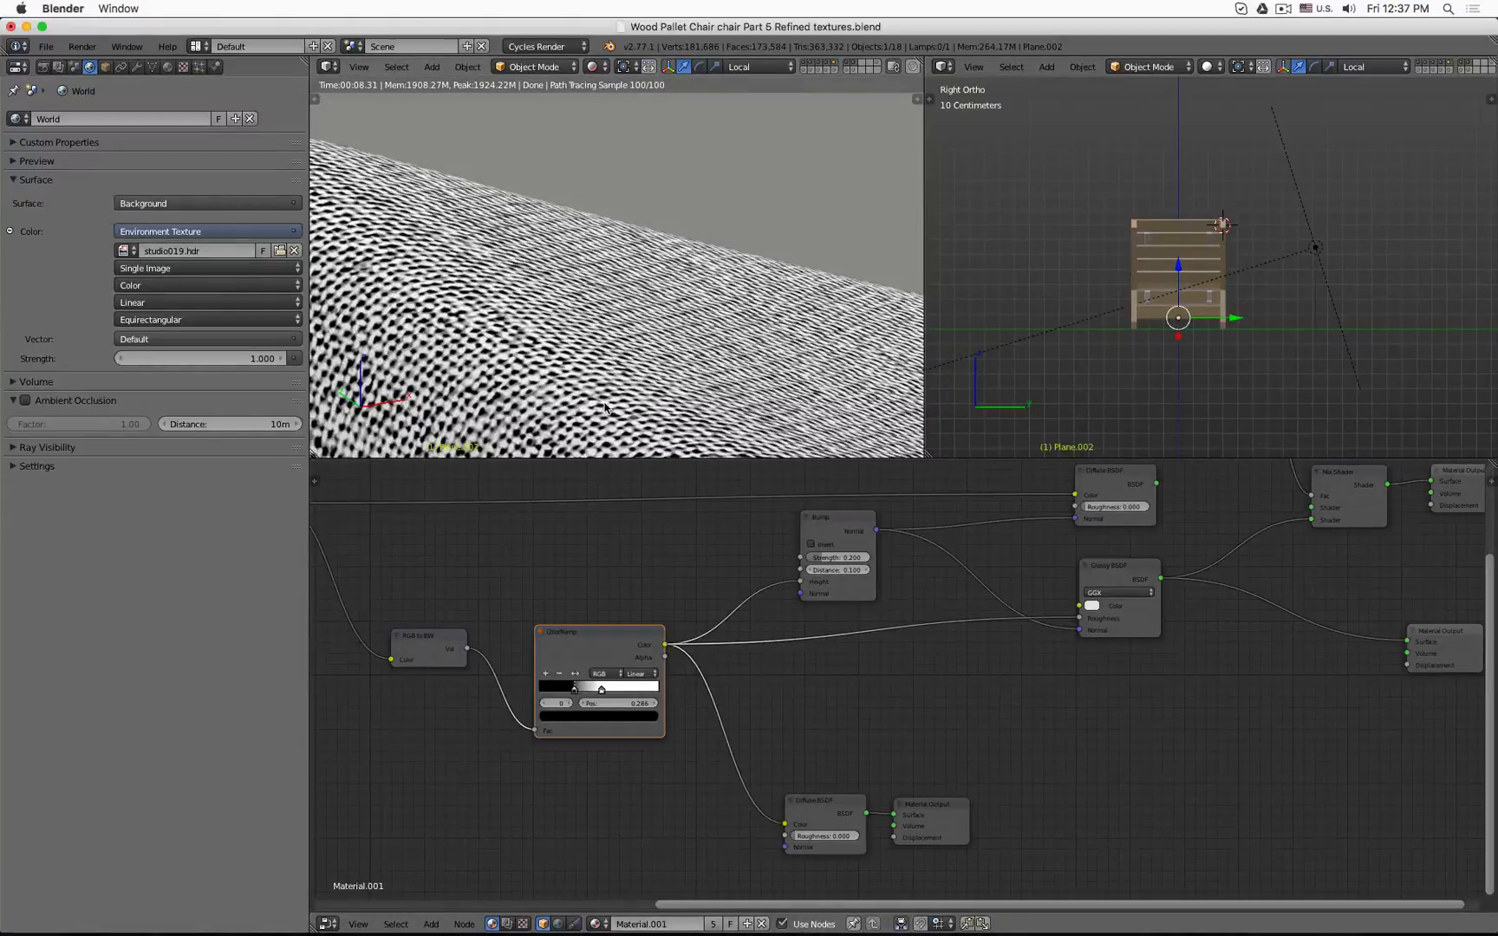
Duplicate the ColorRamp, feed the copy from the RGB to BW node and link its Color output to the Glossy BSDF's Roughness.
{"action": "left_click", "coordinate": [1457, 654]}
{"action": "left_click", "coordinate": [602, 643]}
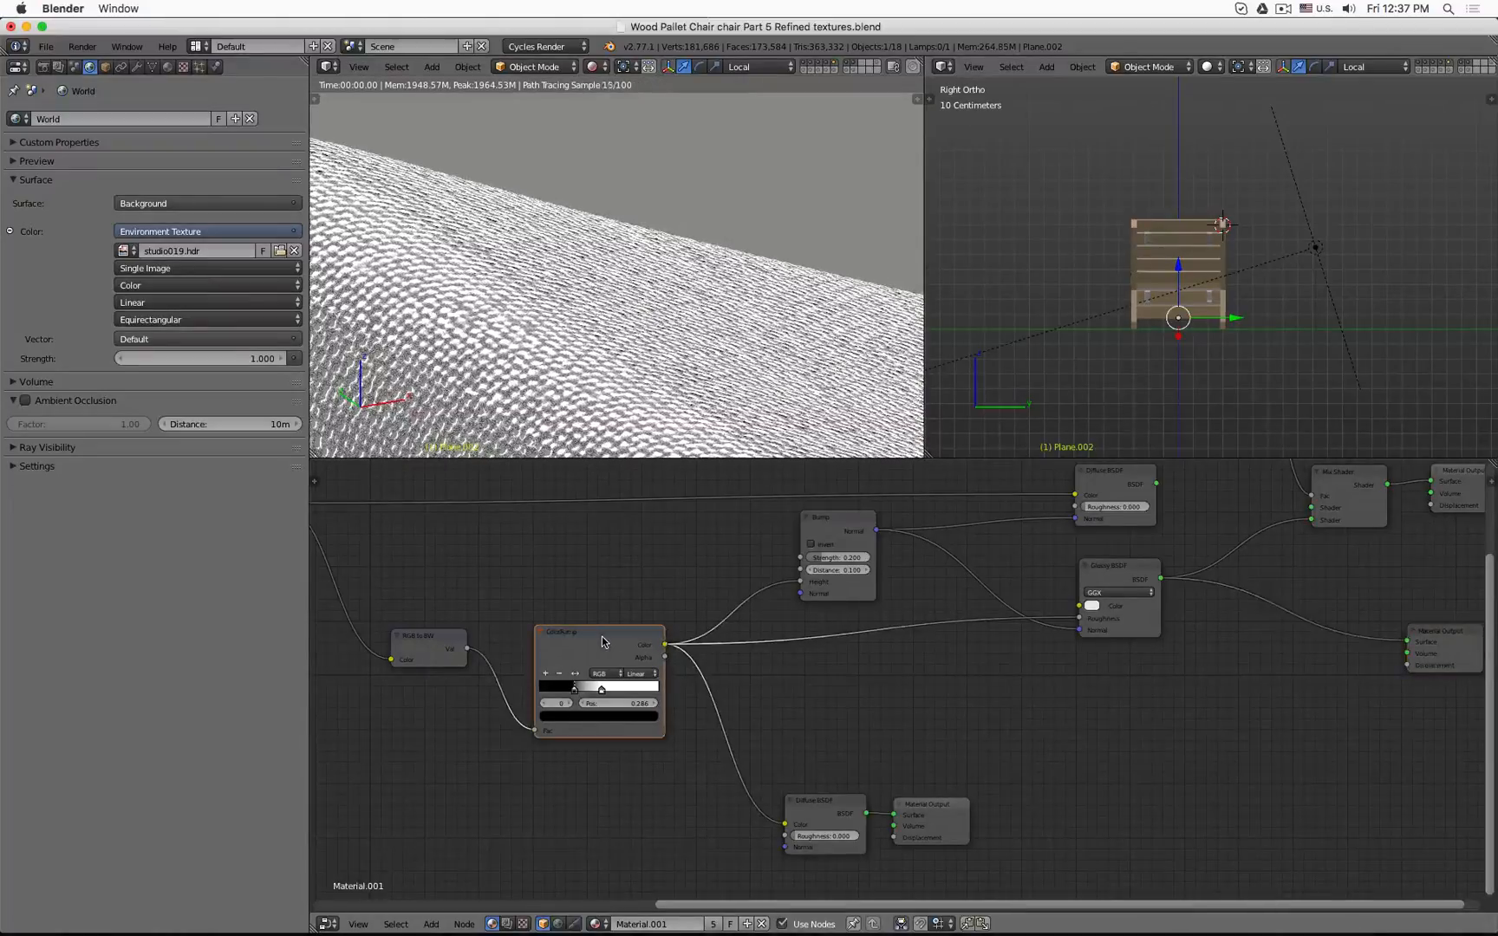
{"action": "key", "text": "shift+d"}
{"action": "left_click", "coordinate": [605, 823]}
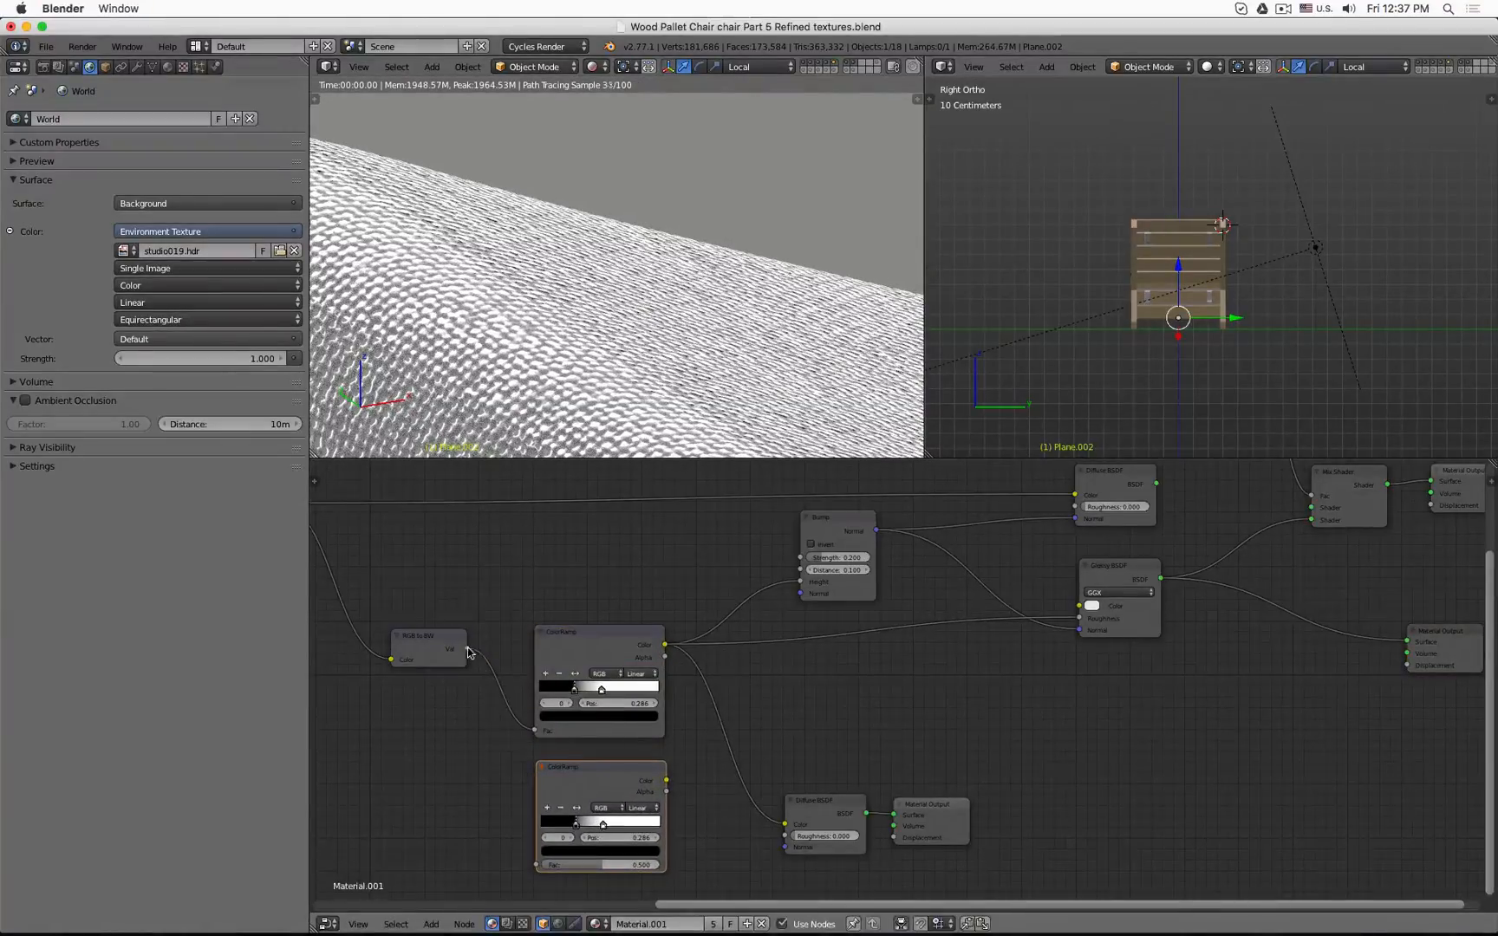
{"action": "left_click_drag", "start_coordinate": [468, 648], "coordinate": [537, 863]}
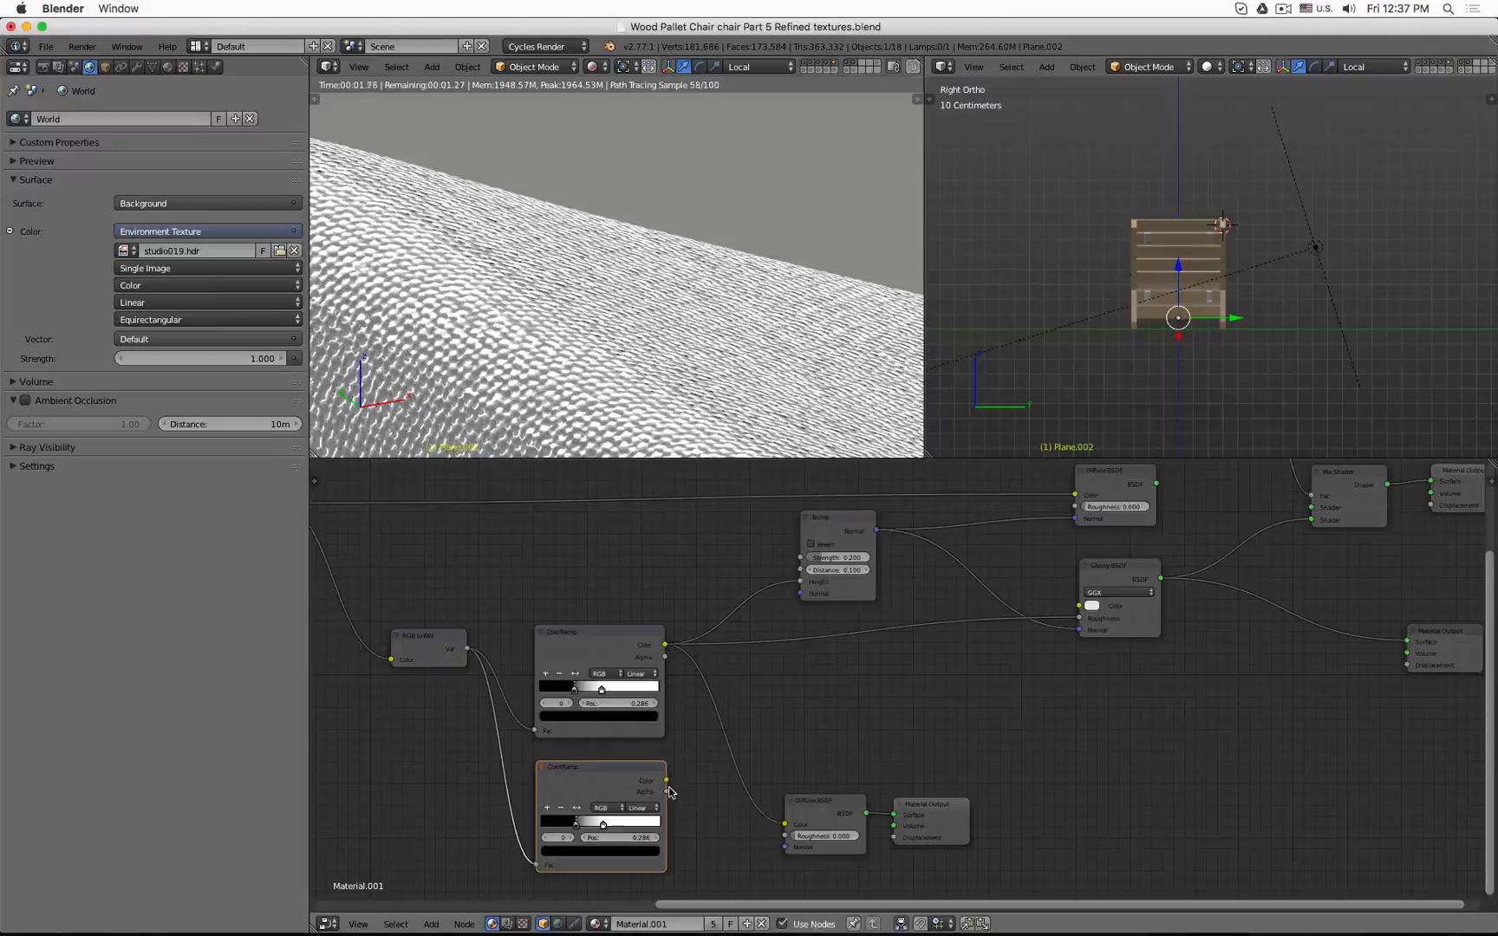
{"action": "left_click_drag", "start_coordinate": [667, 781], "coordinate": [1080, 618]}
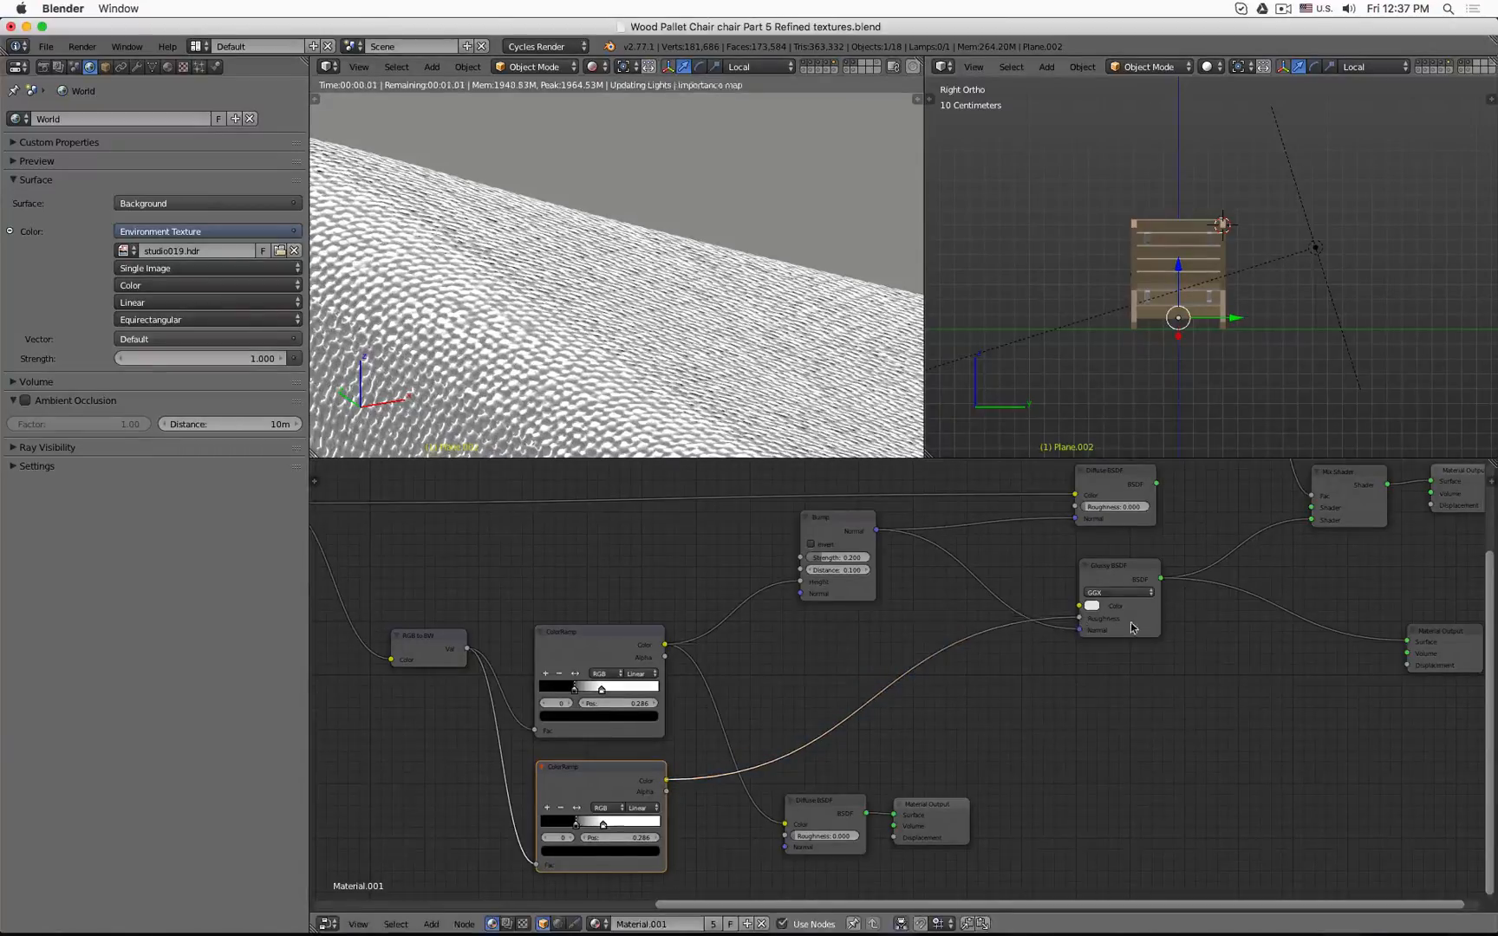
Spread the duplicated ColorRamp's stops to 0 and 1 and preview the result through the glossy and Mix Shader Material Outputs.
{"action": "left_click", "coordinate": [1453, 630]}
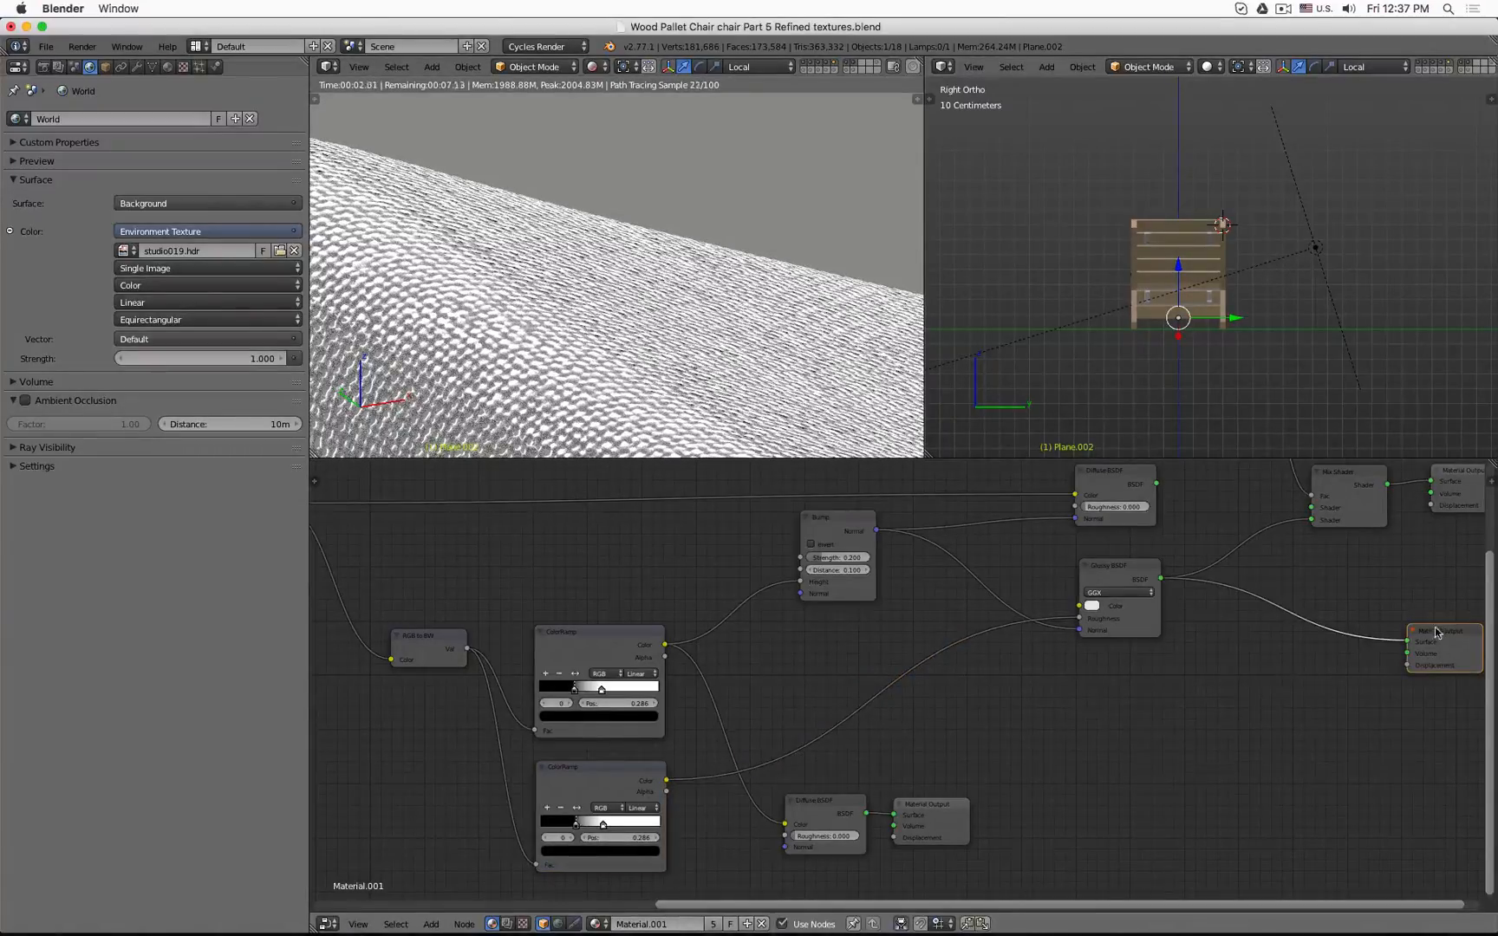
{"action": "left_click_drag", "start_coordinate": [574, 823], "coordinate": [486, 823]}
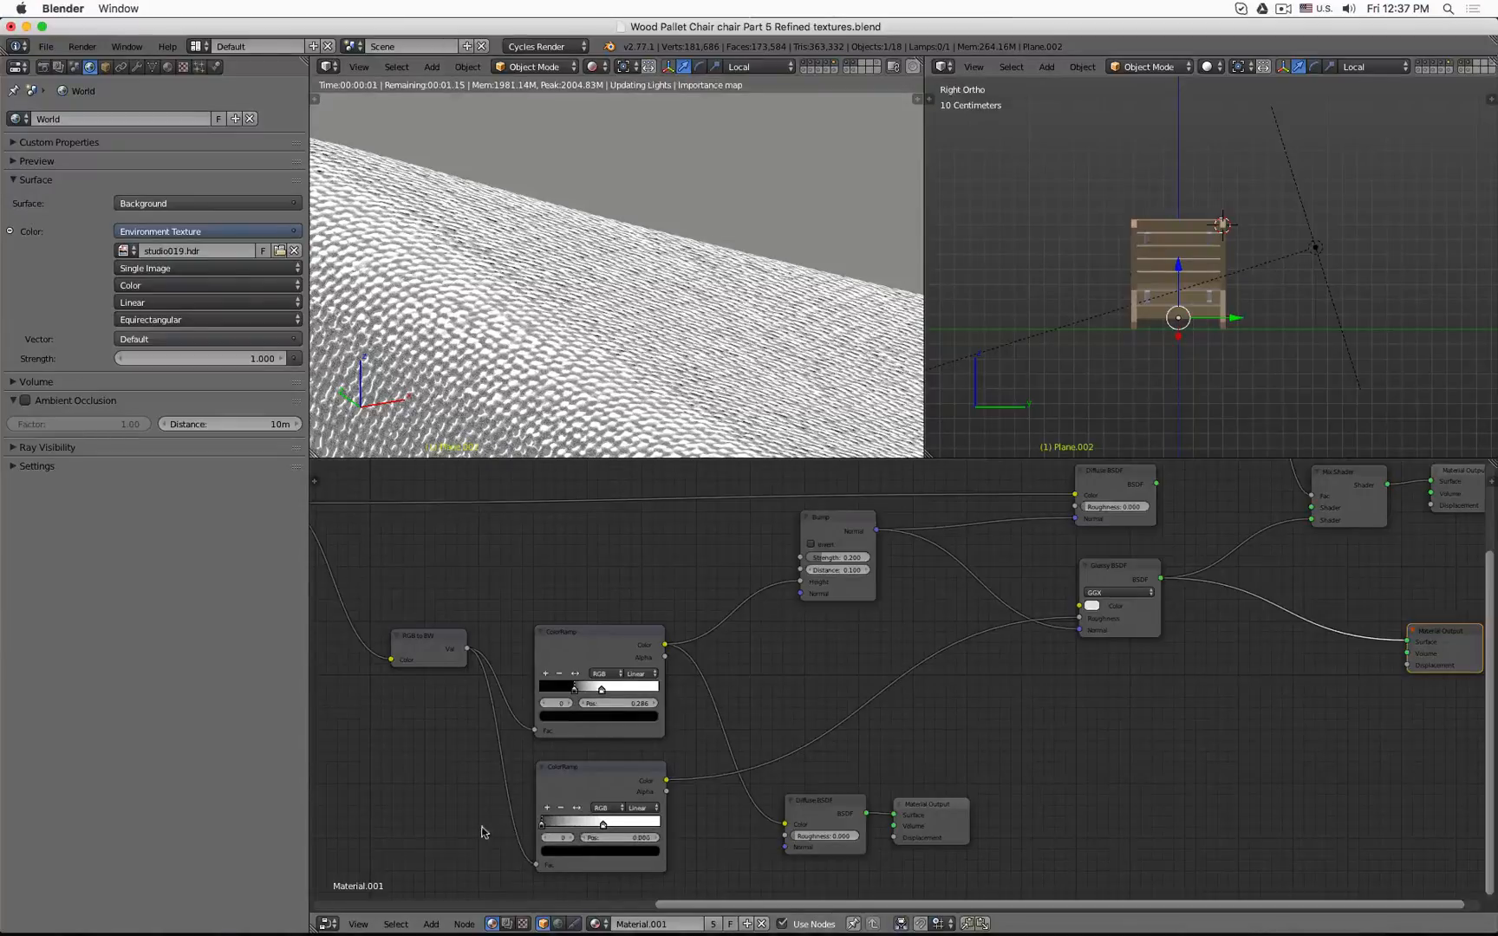
{"action": "left_click_drag", "start_coordinate": [604, 826], "coordinate": [755, 824]}
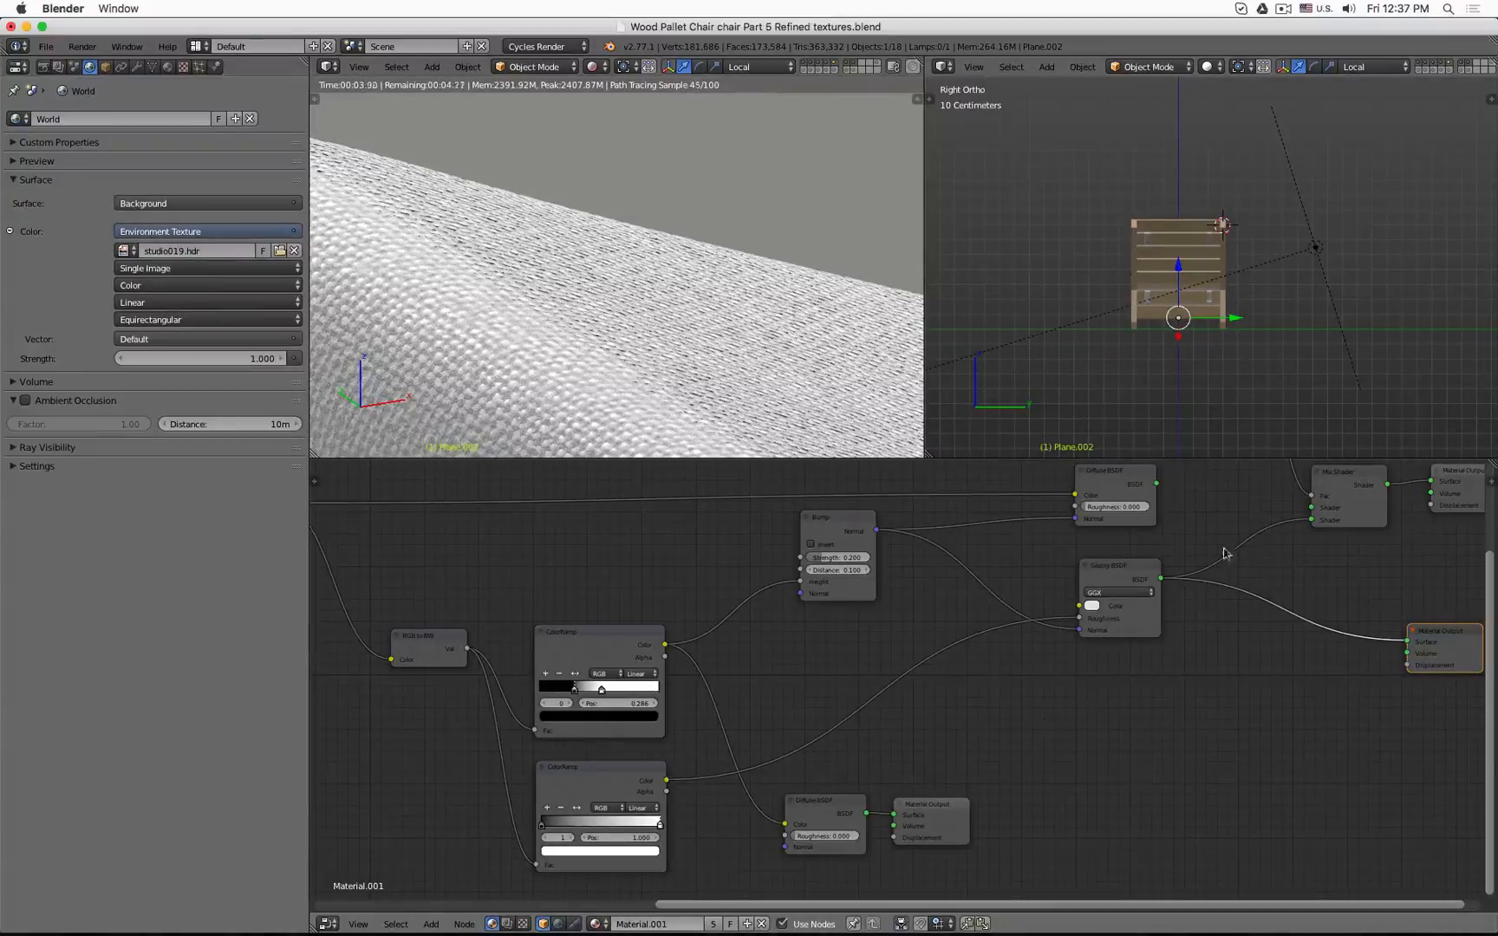
{"action": "middle_click_drag", "start_coordinate": [1274, 565], "coordinate": [1221, 609]}
{"action": "left_click", "coordinate": [1378, 530]}
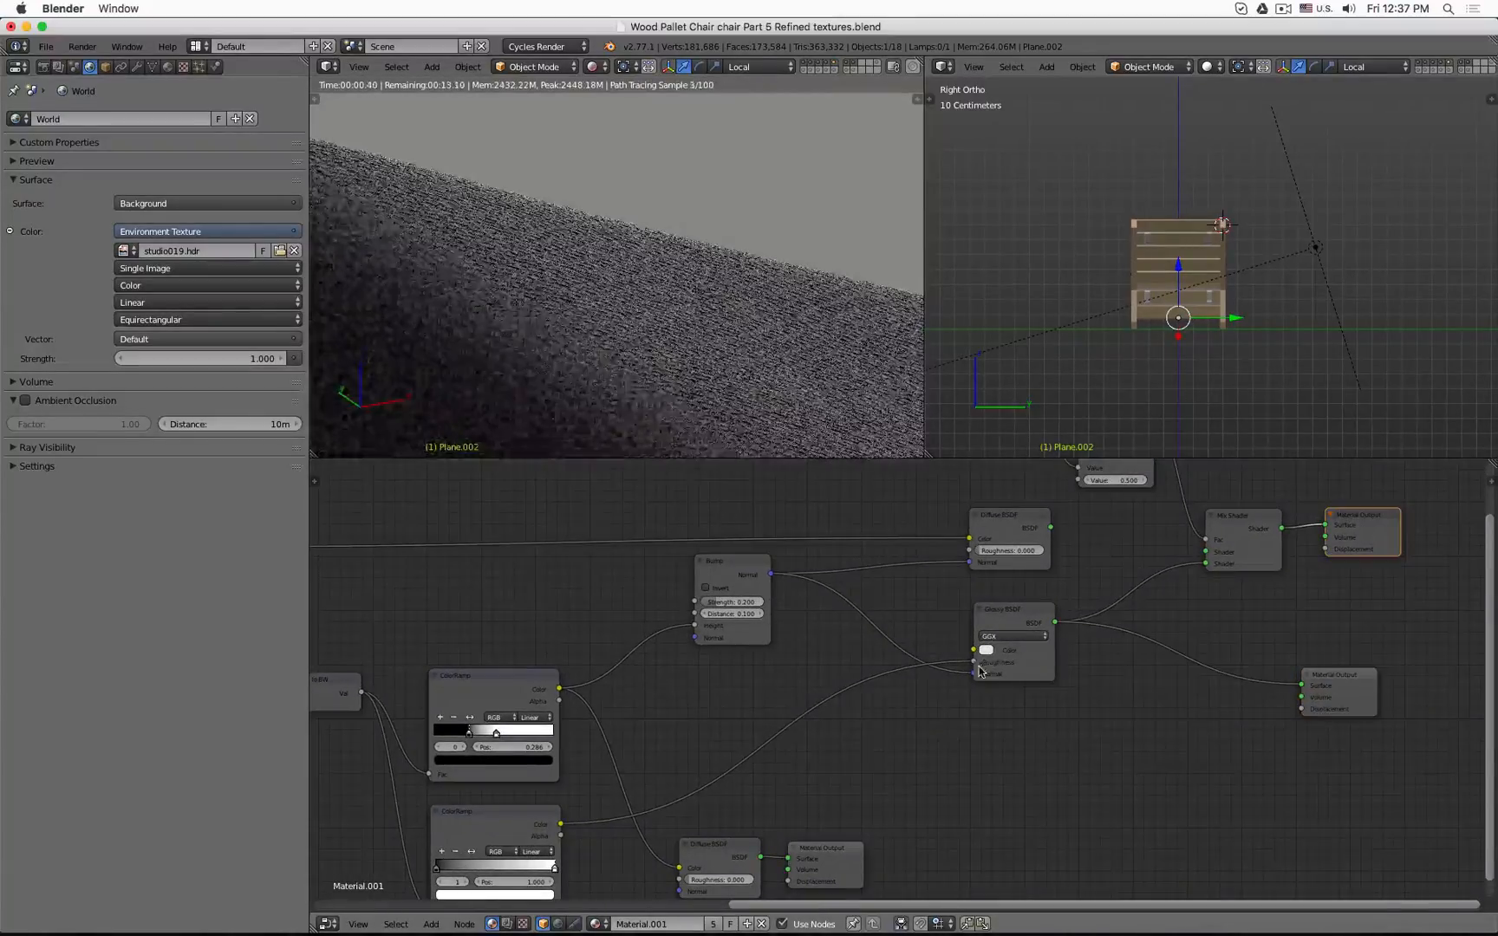
Reposition the lower ColorRamp's stops, with black at about 0.19 and white at 0.543.
{"action": "middle_click_drag", "start_coordinate": [708, 718], "coordinate": [799, 681]}
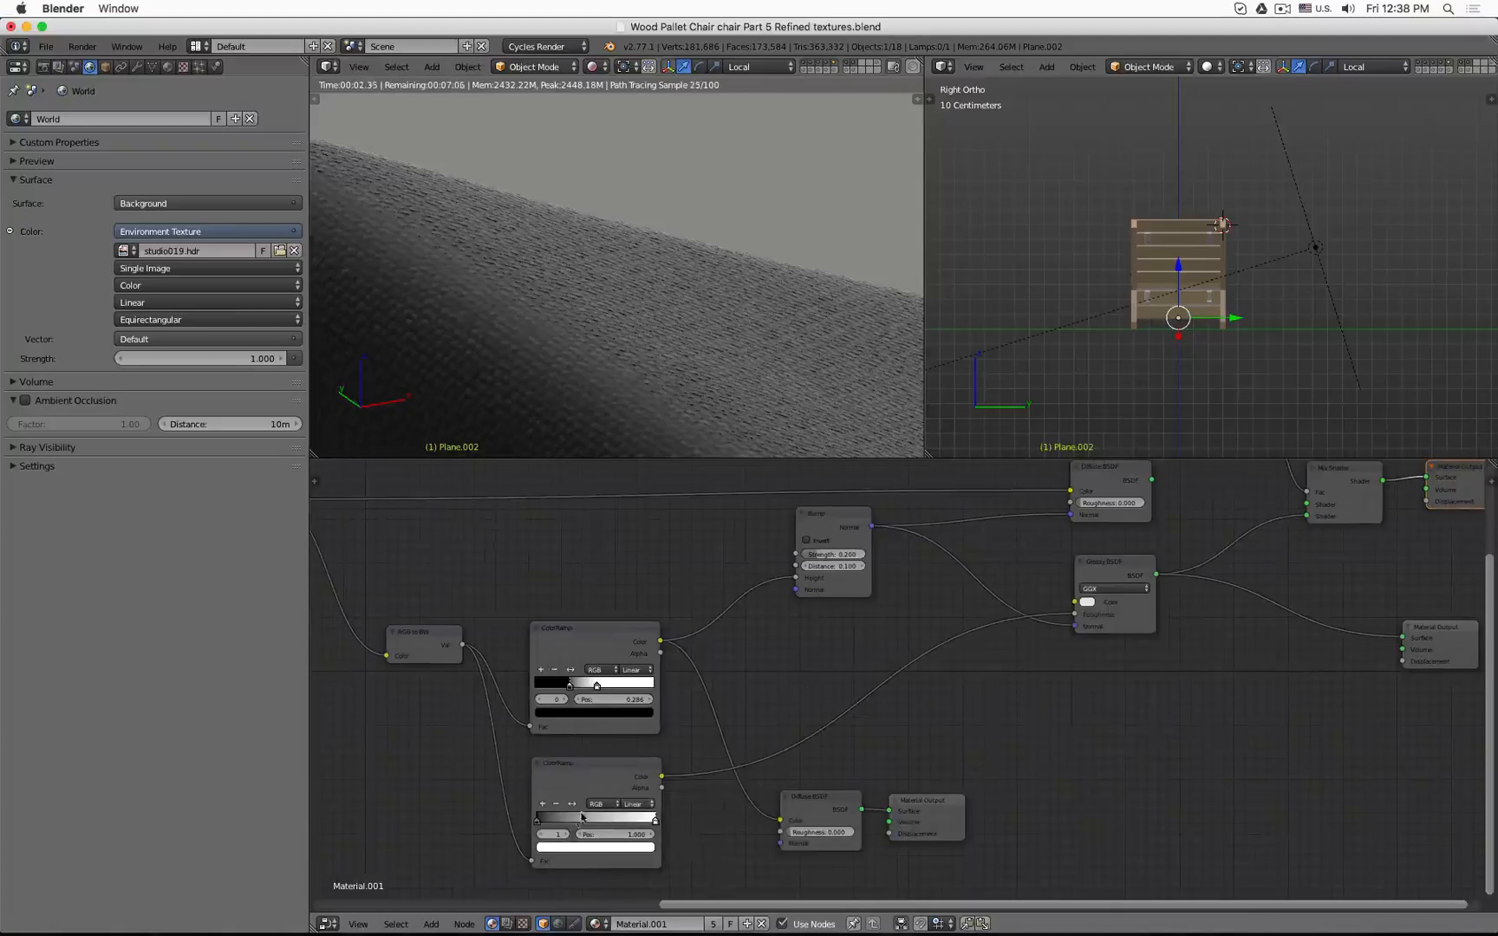
{"action": "mouse_move", "coordinate": [534, 822]}
{"action": "left_mouse_down"}
{"action": "mouse_move", "coordinate": [638, 824]}
{"action": "mouse_move", "coordinate": [539, 825]}
{"action": "left_mouse_up"}
{"action": "left_click_drag", "start_coordinate": [653, 823], "coordinate": [552, 825]}
{"action": "left_click_drag", "start_coordinate": [553, 823], "coordinate": [578, 823]}
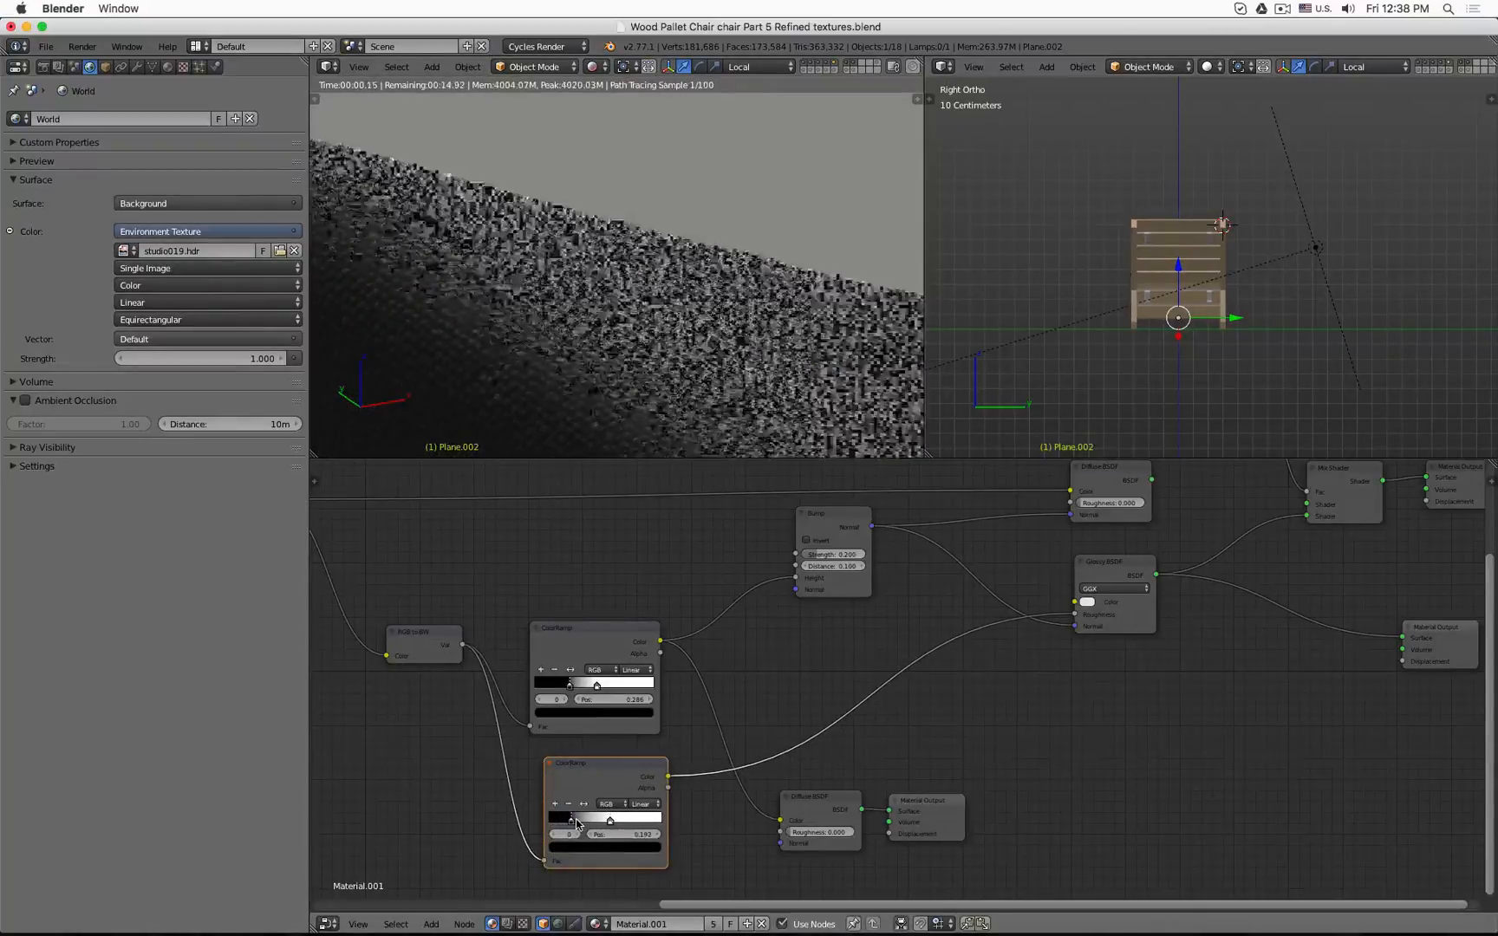
{"action": "left_click", "coordinate": [611, 823]}
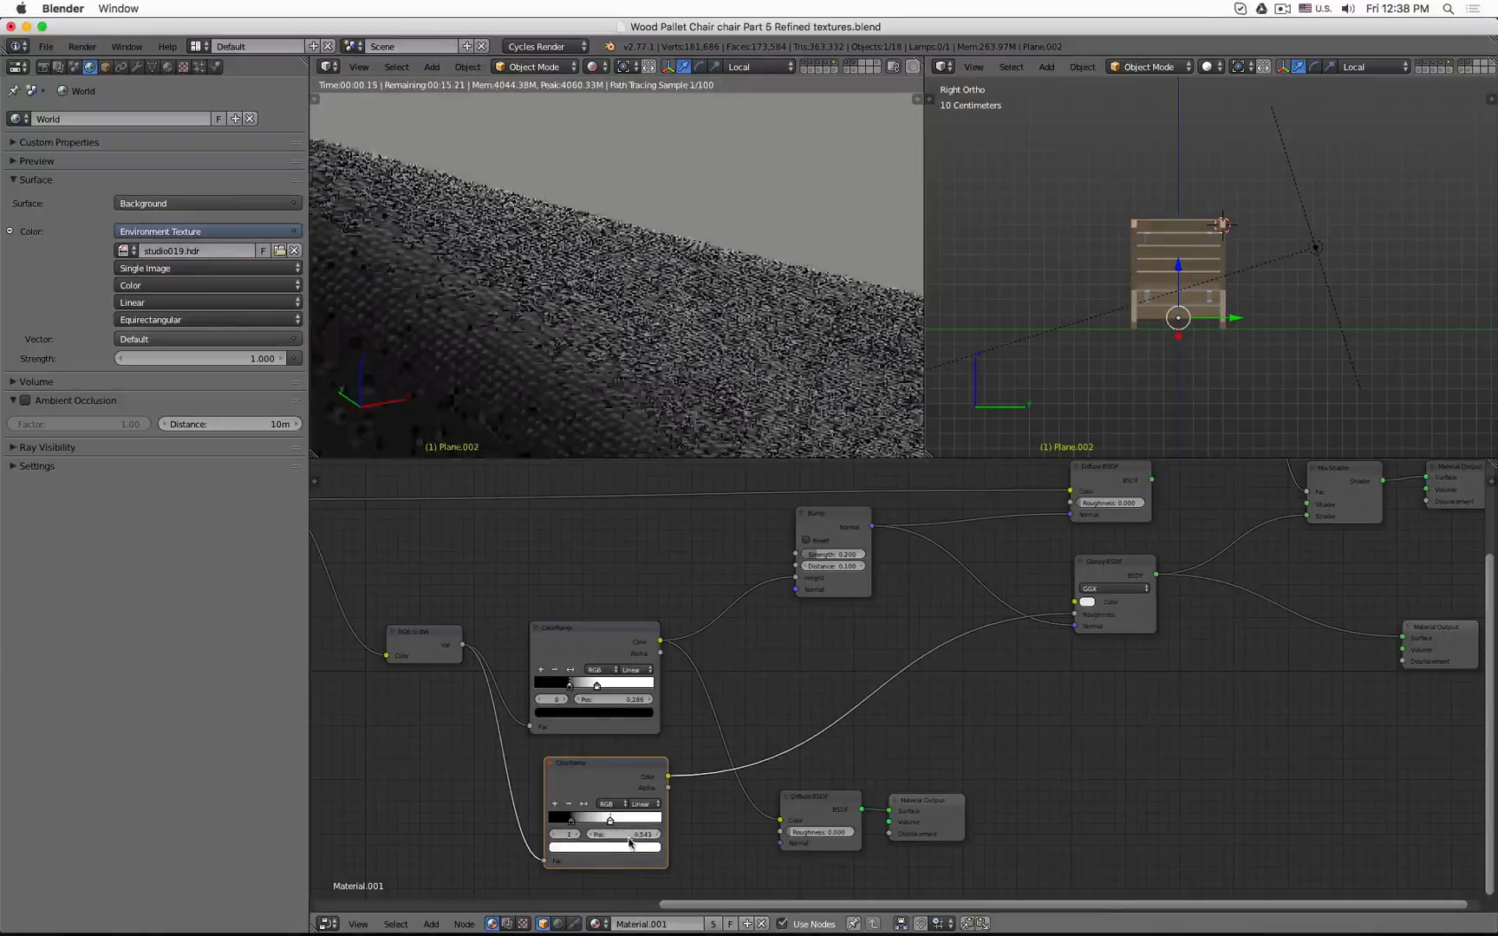
Try different brightness levels for the lower ColorRamp's white and black stops, returning each to its original colour.
{"action": "left_click", "coordinate": [642, 848]}
{"action": "mouse_move", "coordinate": [646, 698]}
{"action": "left_mouse_down"}
{"action": "mouse_move", "coordinate": [642, 768]}
{"action": "mouse_move", "coordinate": [642, 692]}
{"action": "left_mouse_up"}
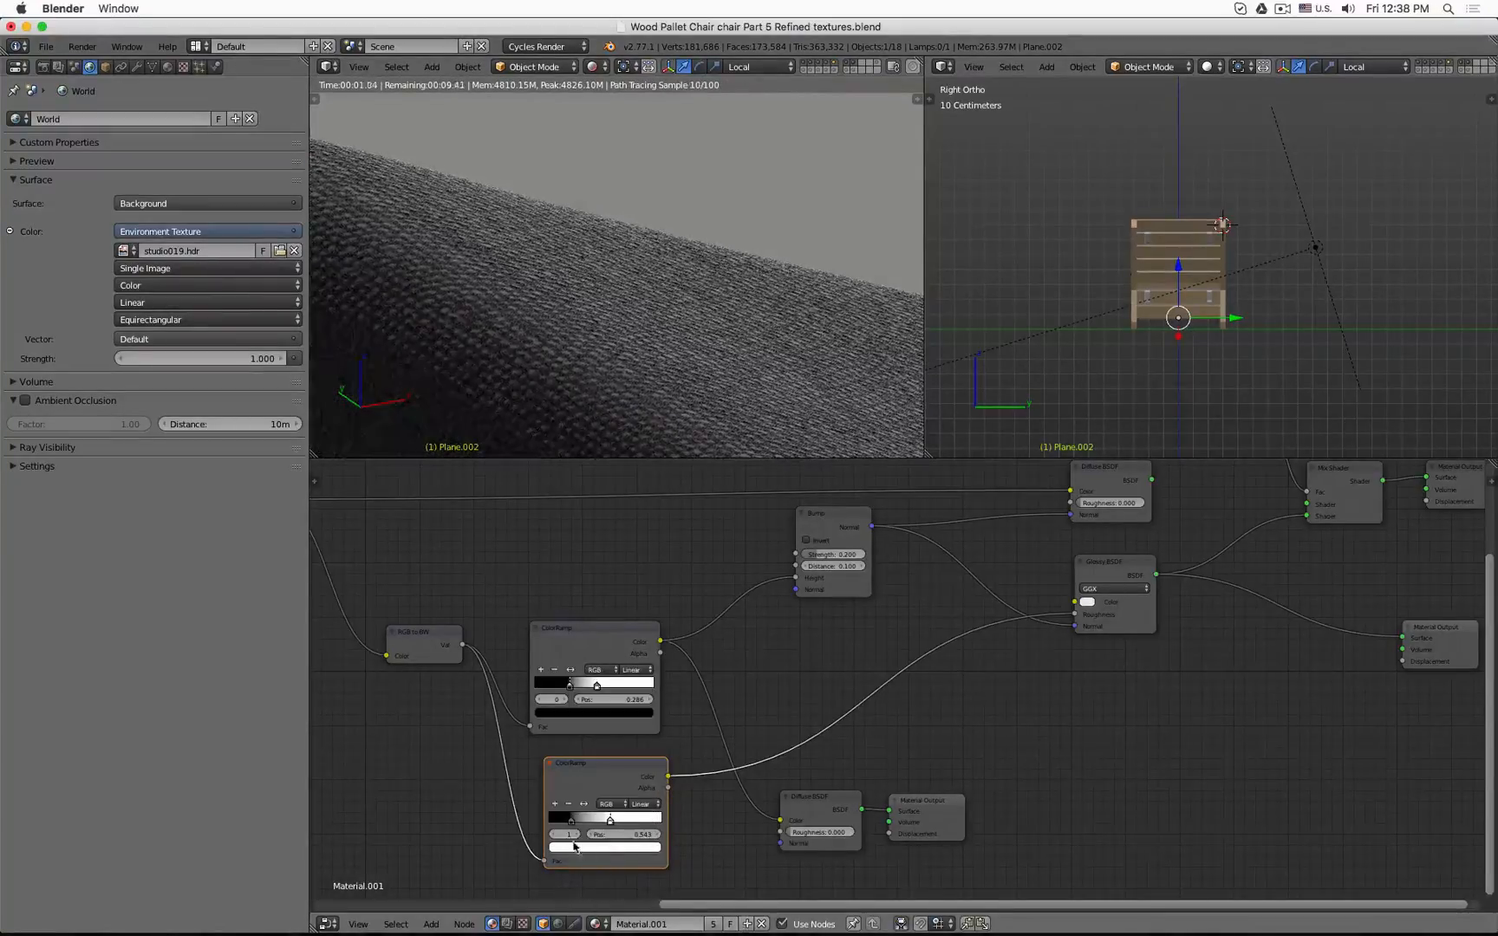
{"action": "left_click", "coordinate": [571, 820]}
{"action": "left_click", "coordinate": [579, 848]}
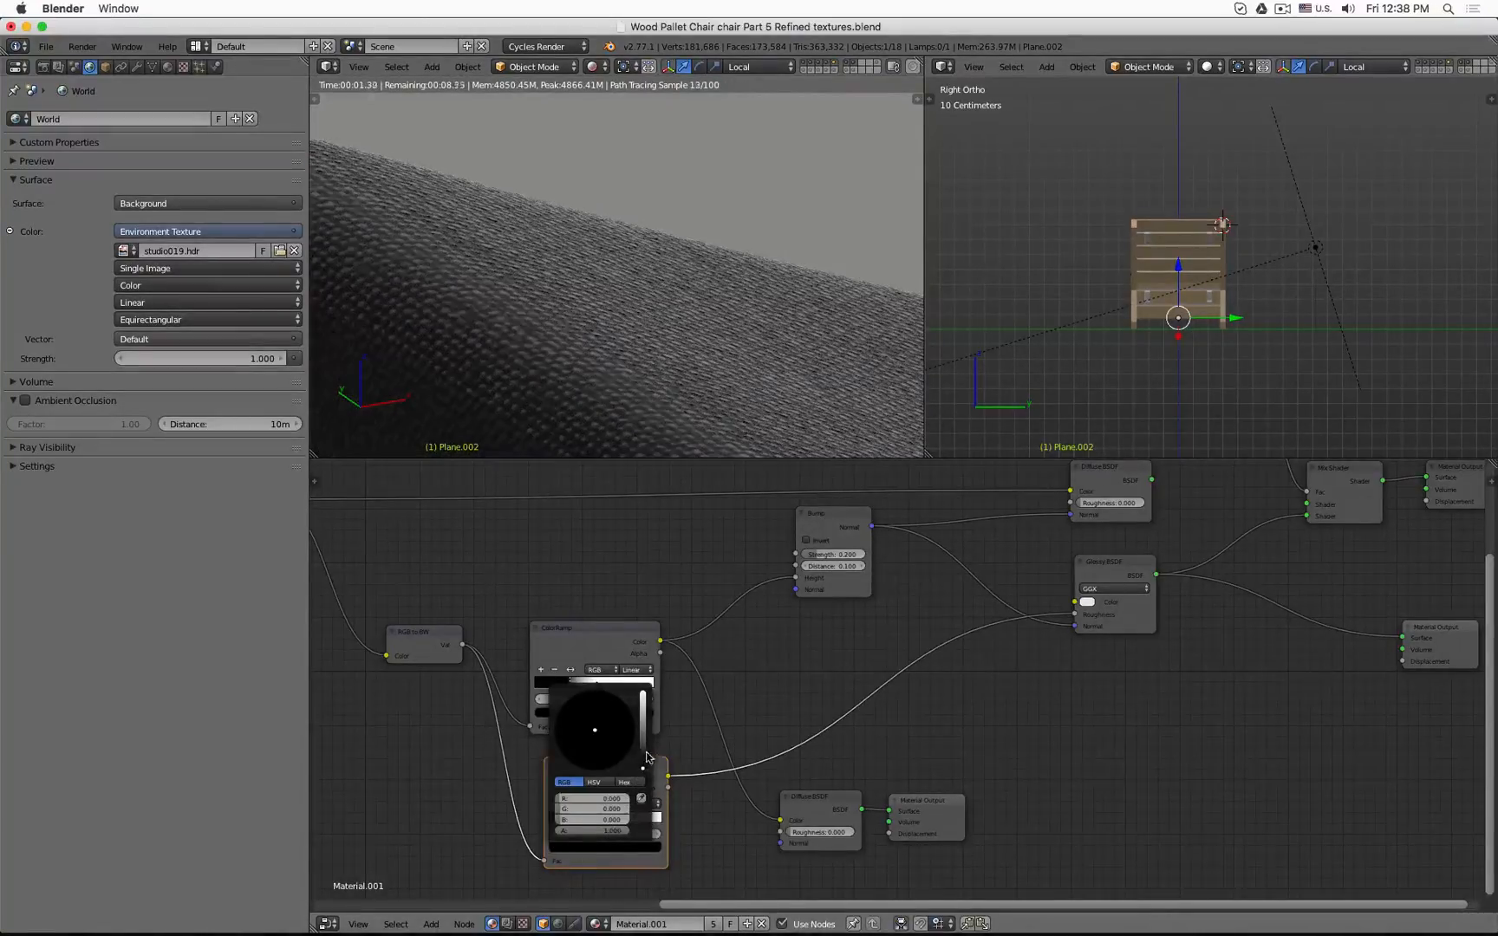
{"action": "mouse_move", "coordinate": [646, 757]}
{"action": "left_mouse_down"}
{"action": "mouse_move", "coordinate": [642, 690]}
{"action": "mouse_move", "coordinate": [643, 767]}
{"action": "left_mouse_up"}
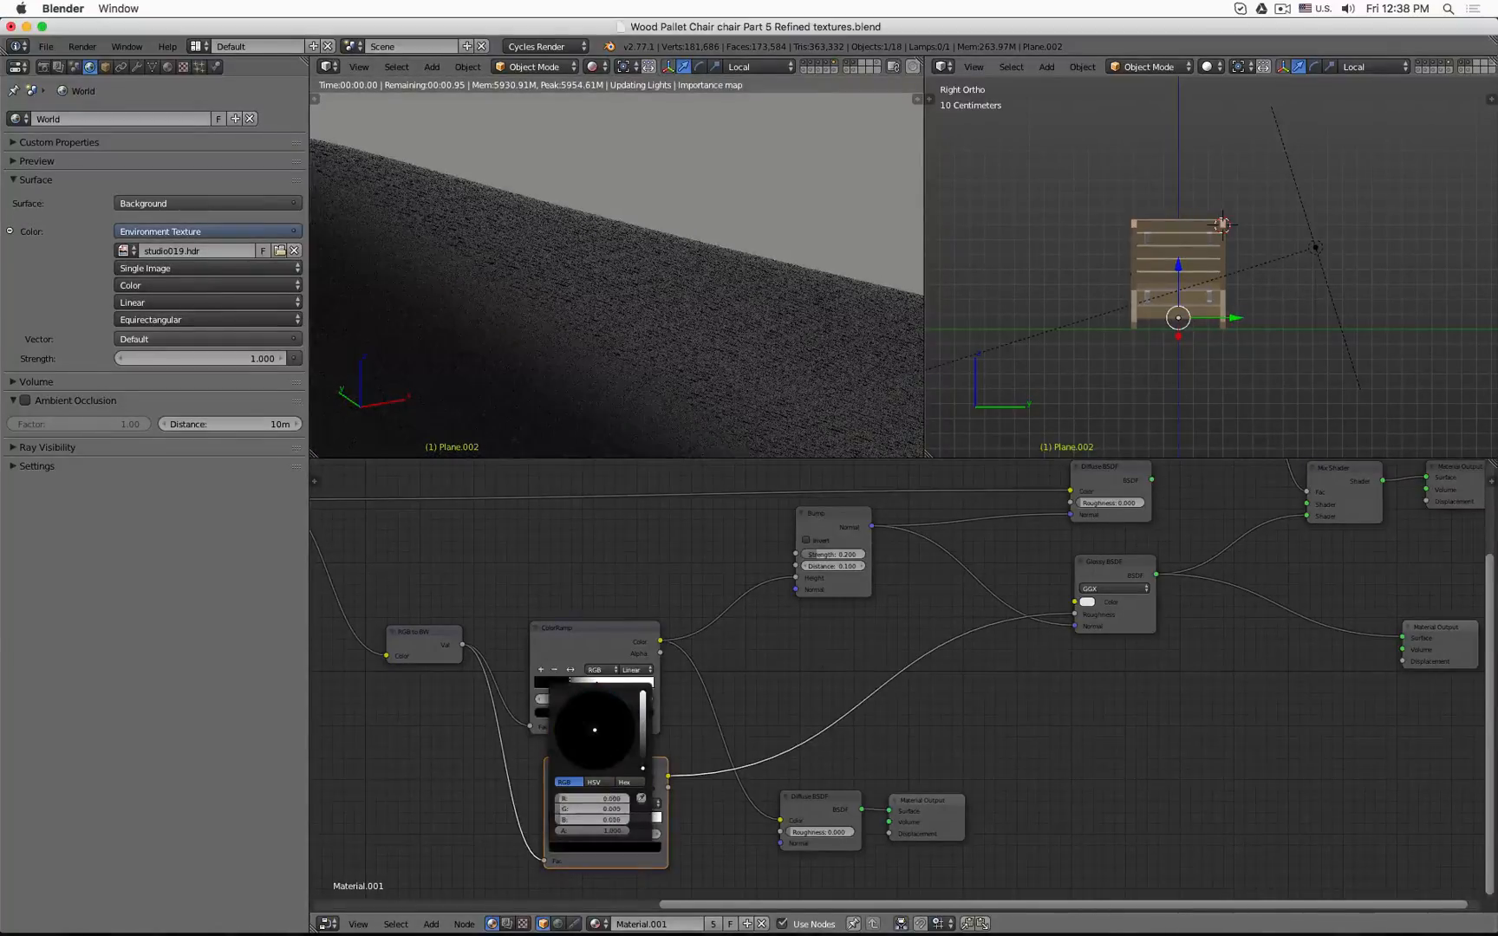
Darken the lower ColorRamp's white stop to full black to compare the reflections, and restore it to white.
{"action": "left_click", "coordinate": [610, 819]}
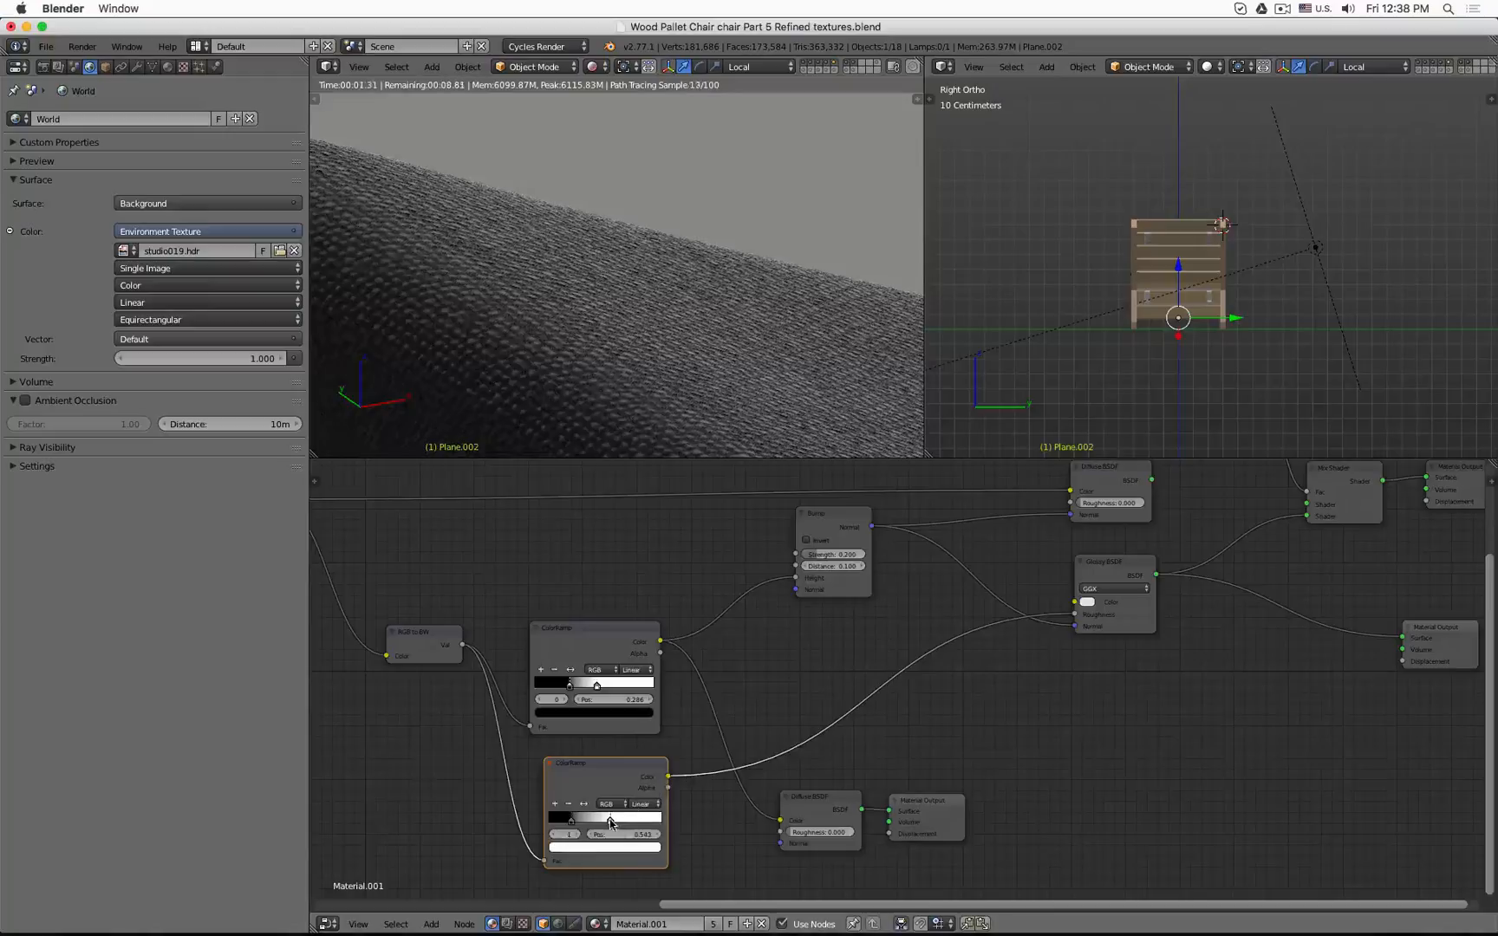
{"action": "left_click", "coordinate": [644, 849]}
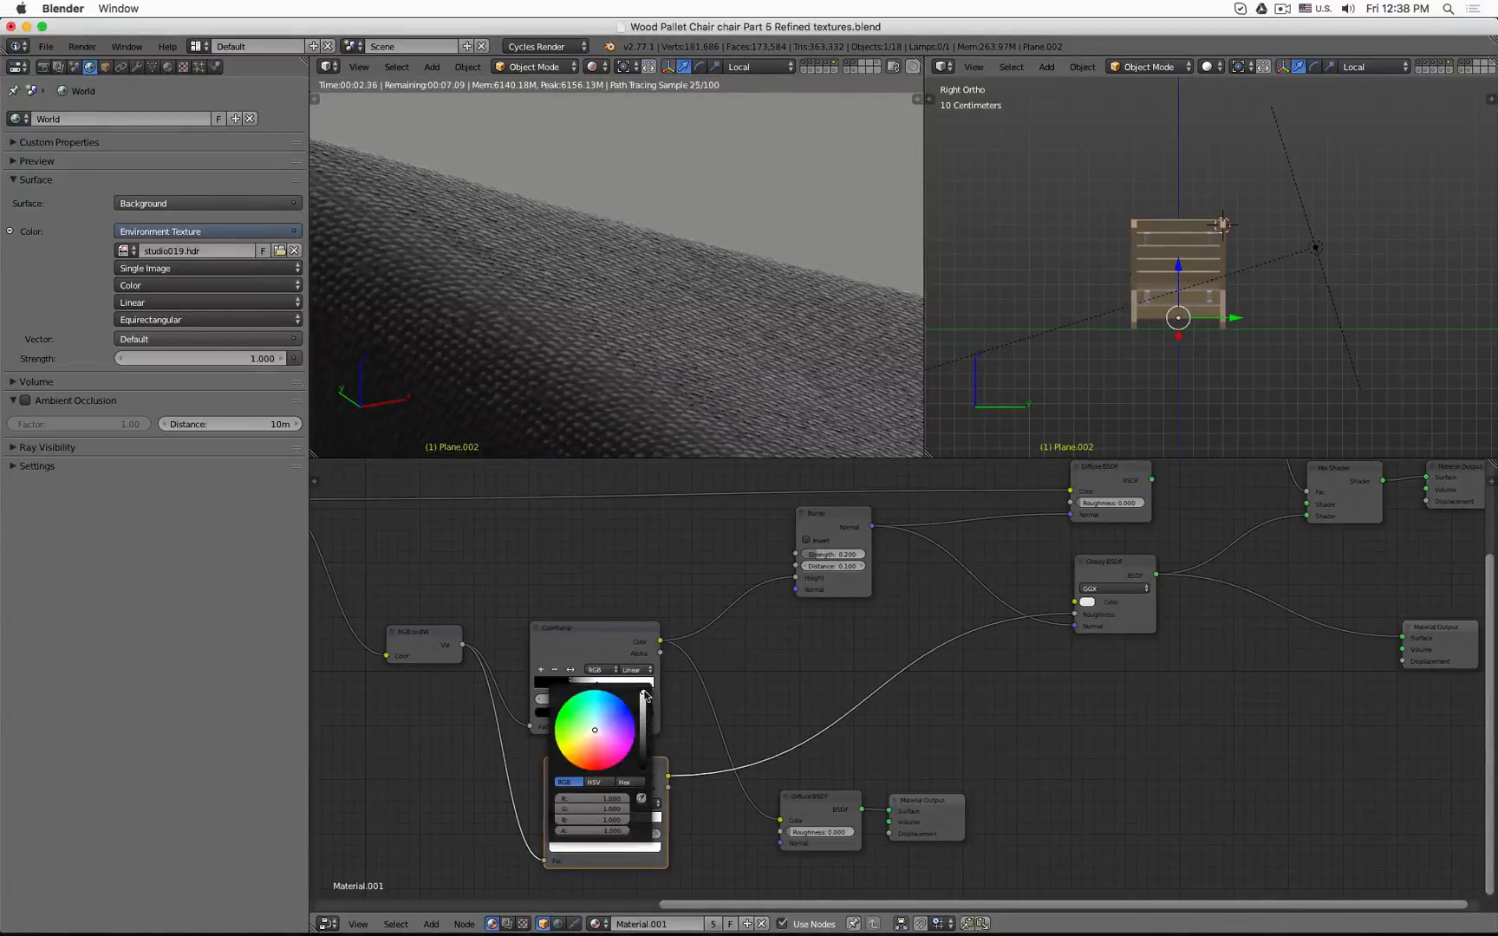
{"action": "left_click_drag", "start_coordinate": [644, 696], "coordinate": [642, 768]}
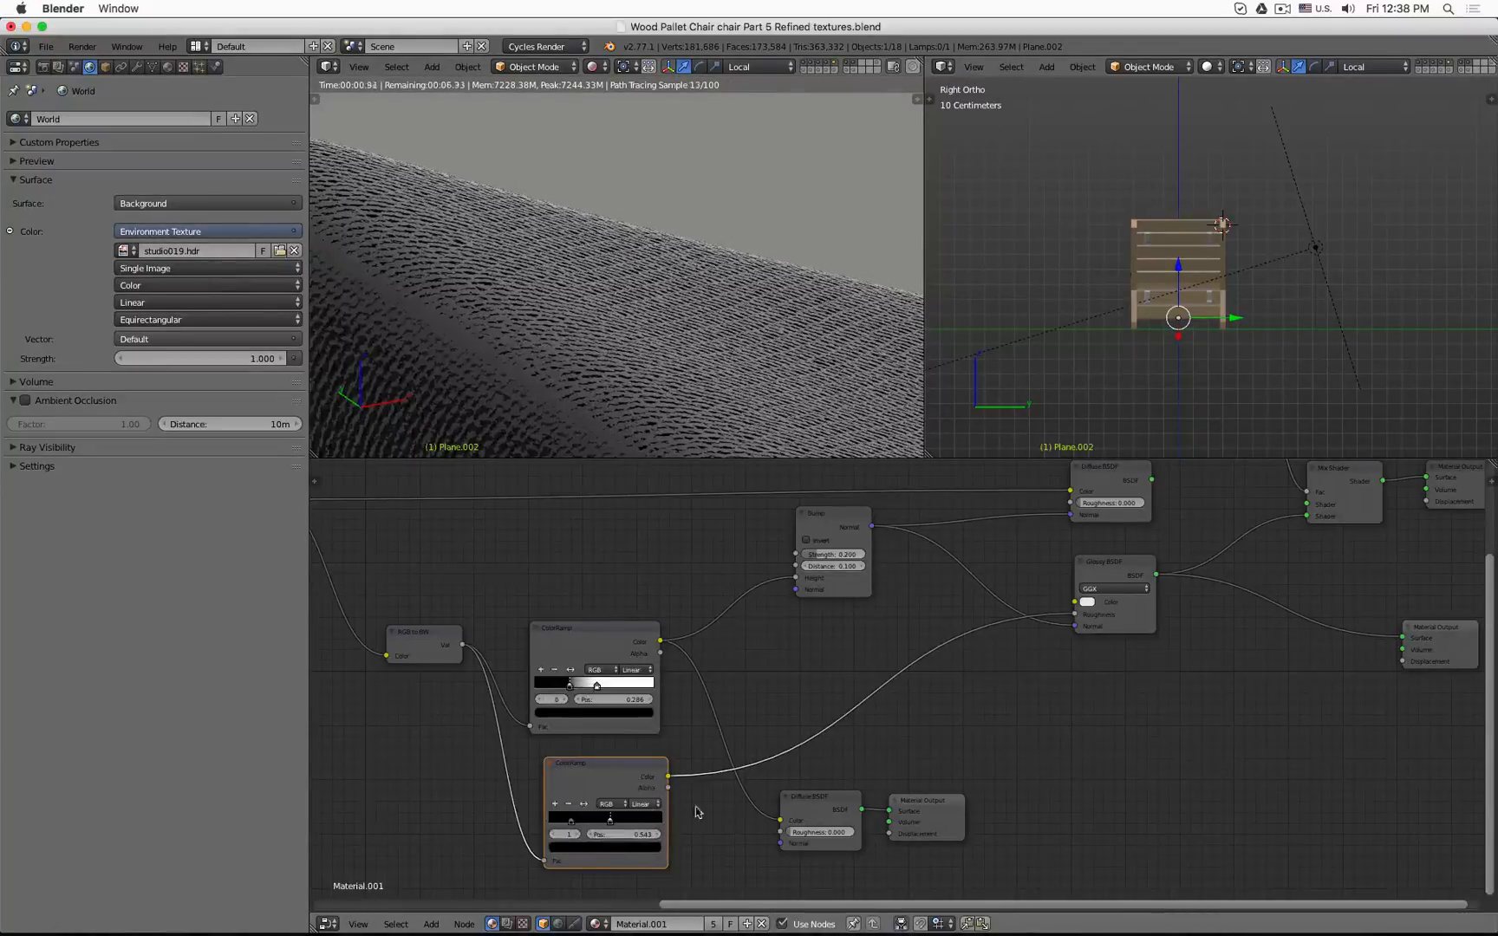
{"action": "left_click", "coordinate": [642, 848]}
{"action": "left_click_drag", "start_coordinate": [644, 766], "coordinate": [643, 692]}
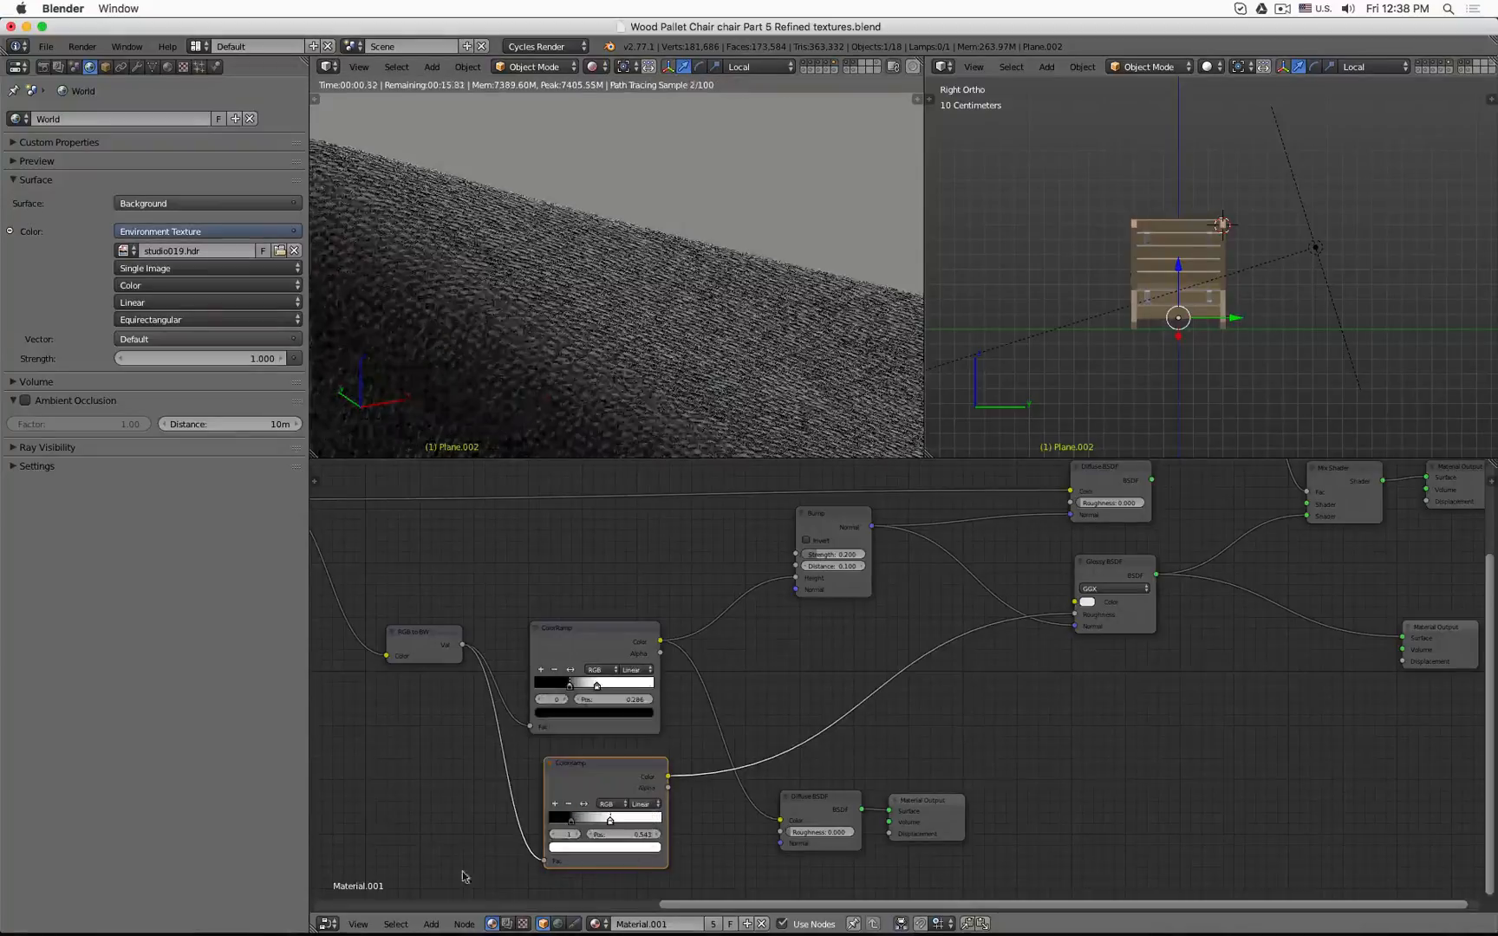
Try the lower ColorRamp's white stop at 0.264, and move the black stop to 0 with the white stop farther out.
{"action": "left_click", "coordinate": [572, 820]}
{"action": "left_click", "coordinate": [585, 846]}
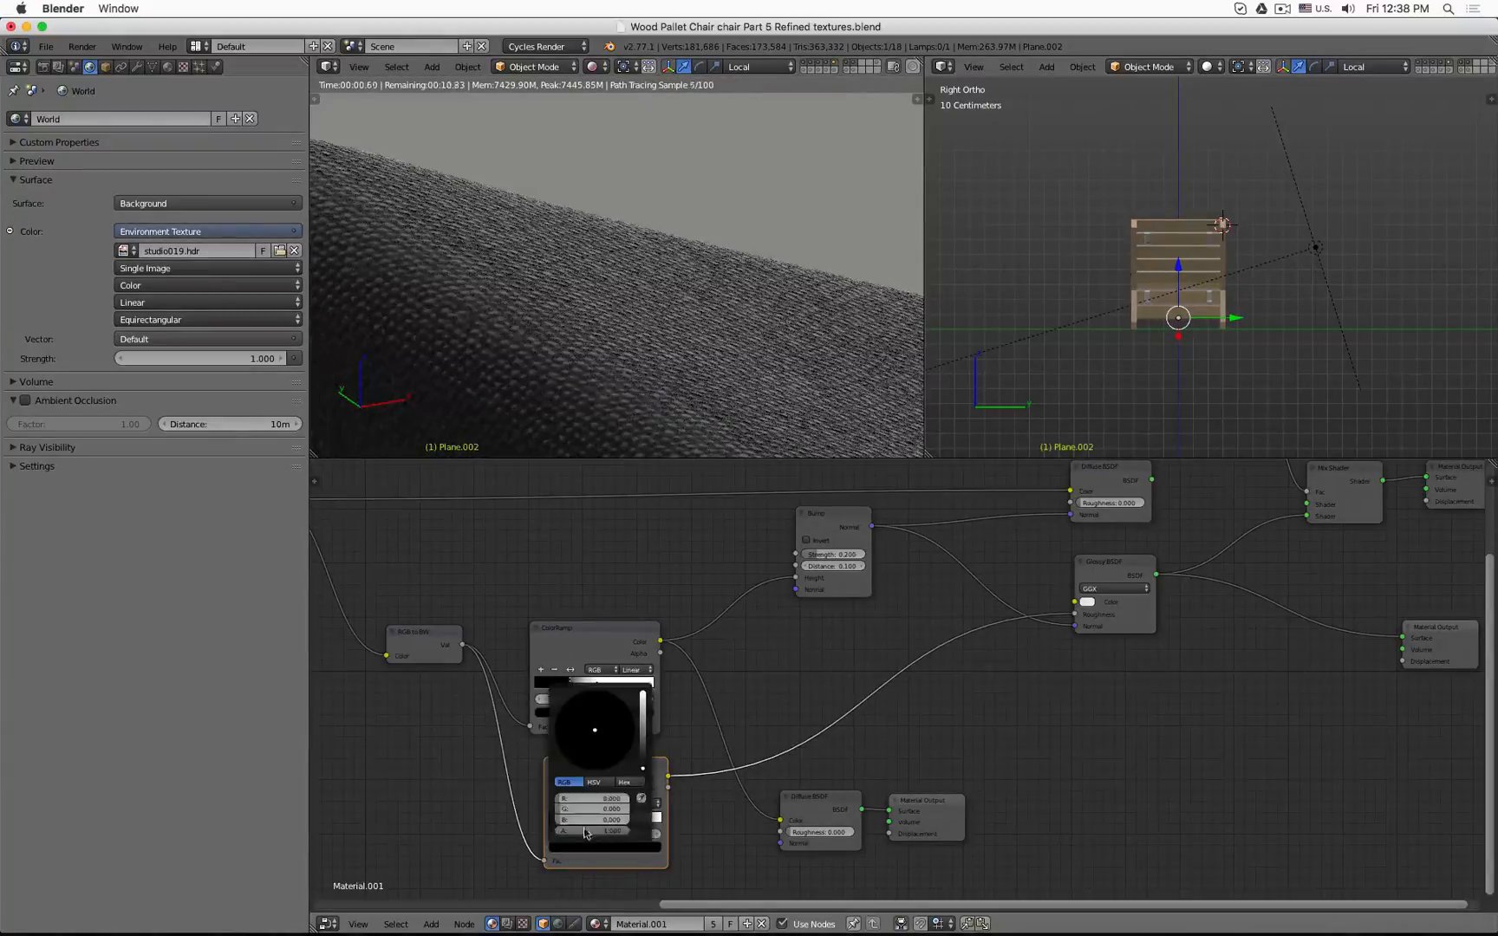
{"action": "left_click_drag", "start_coordinate": [637, 763], "coordinate": [582, 824]}
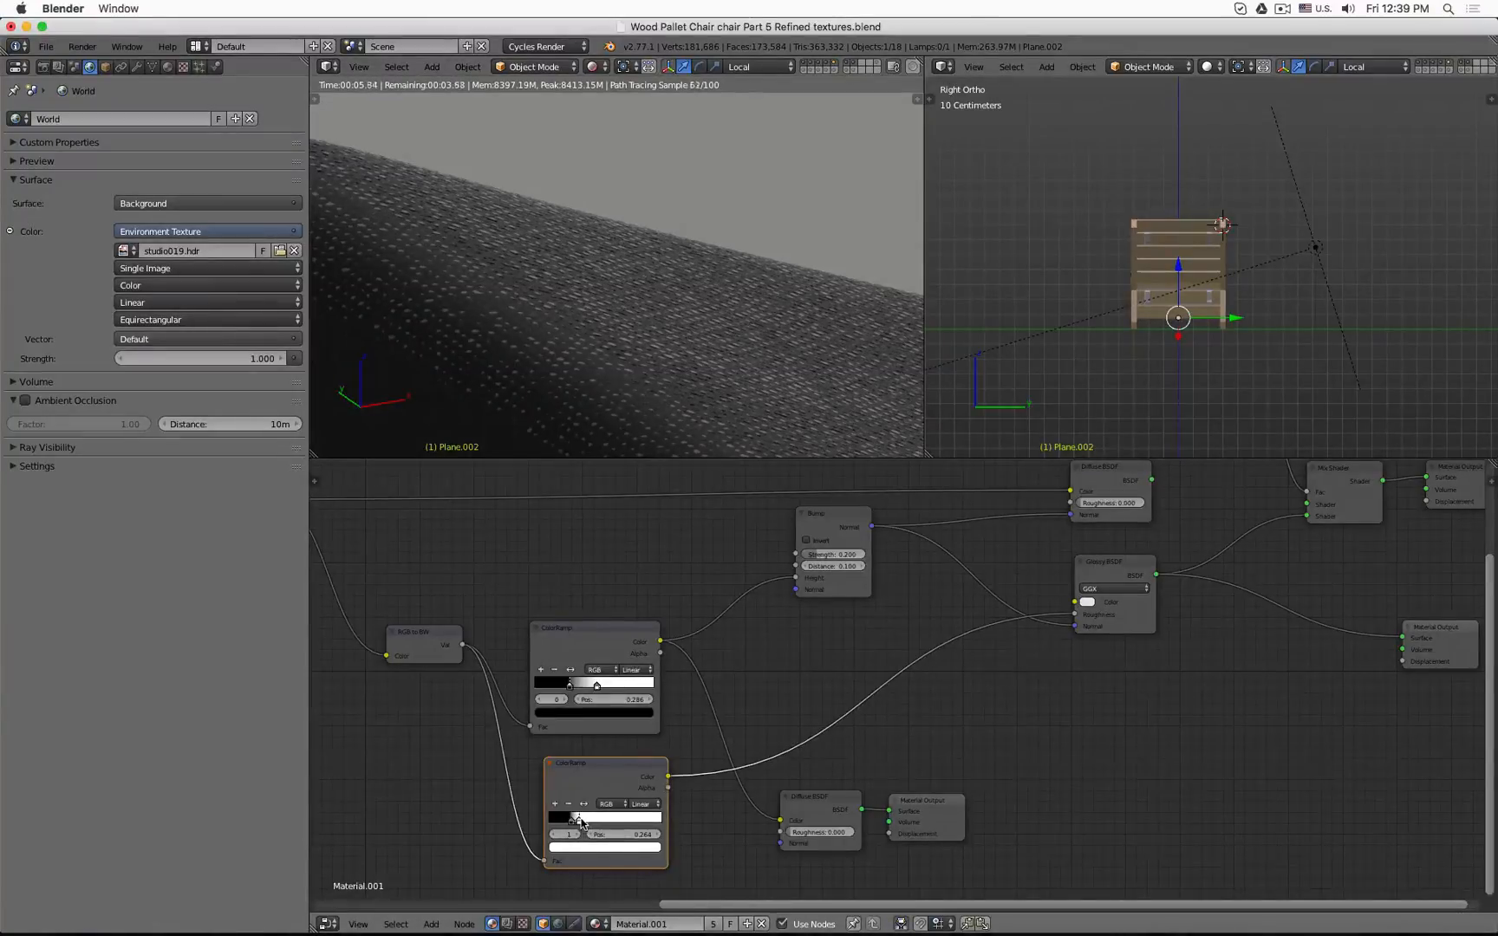
{"action": "left_click_drag", "start_coordinate": [581, 821], "coordinate": [532, 825]}
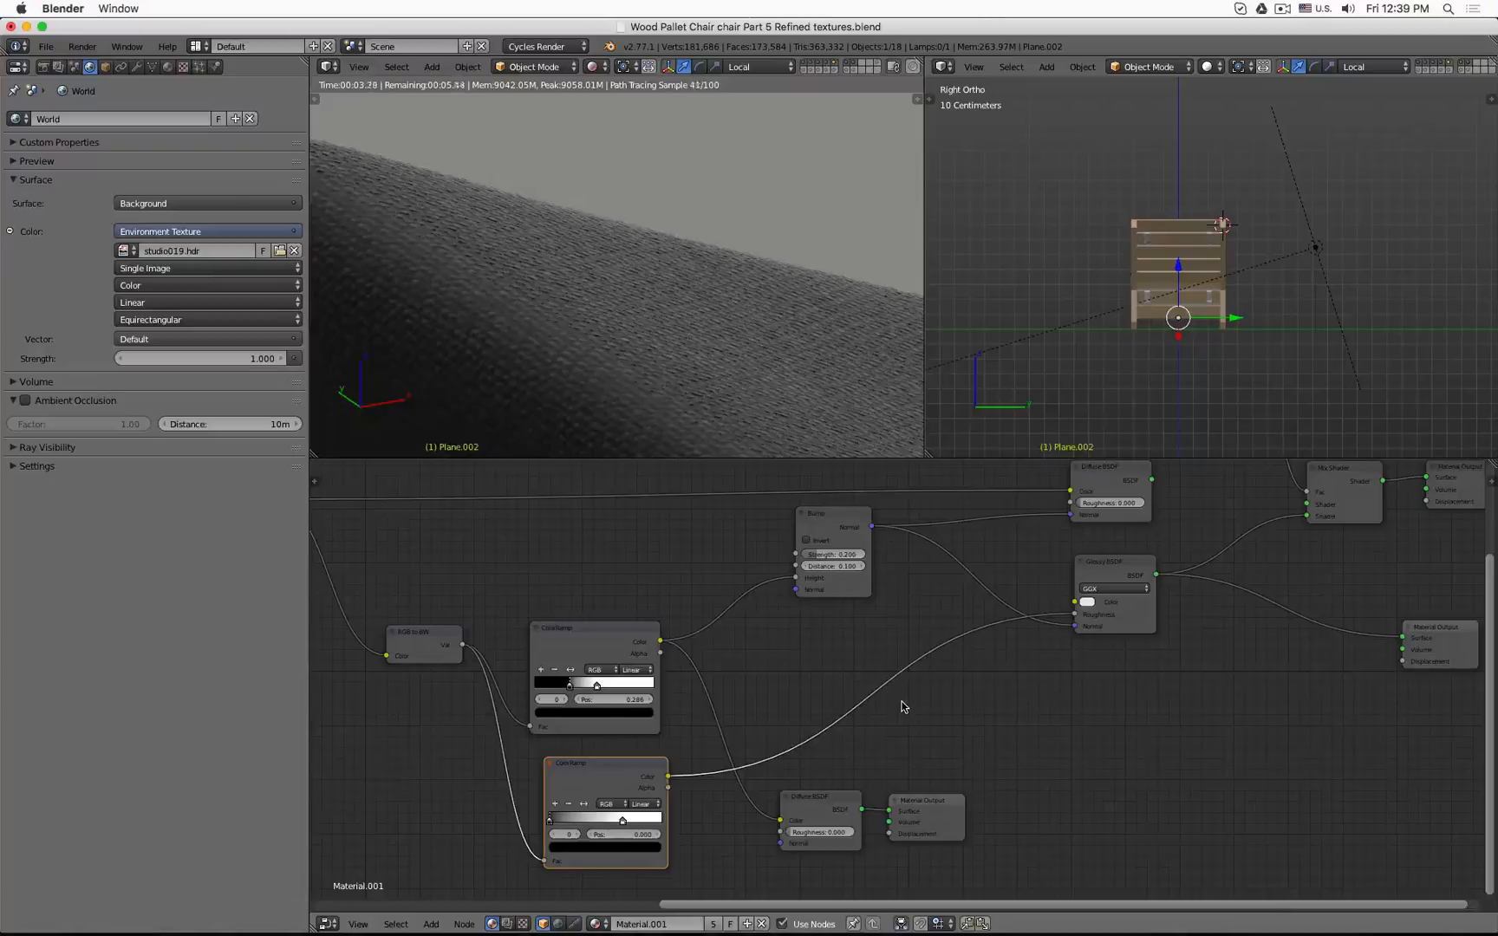
Preview the lower ColorRamp through the spare Diffuse BSDF and set its black stop to about 0.28 and white stop to about 0.7.
{"action": "left_click_drag", "start_coordinate": [668, 779], "coordinate": [781, 820]}
{"action": "left_click", "coordinate": [939, 828]}
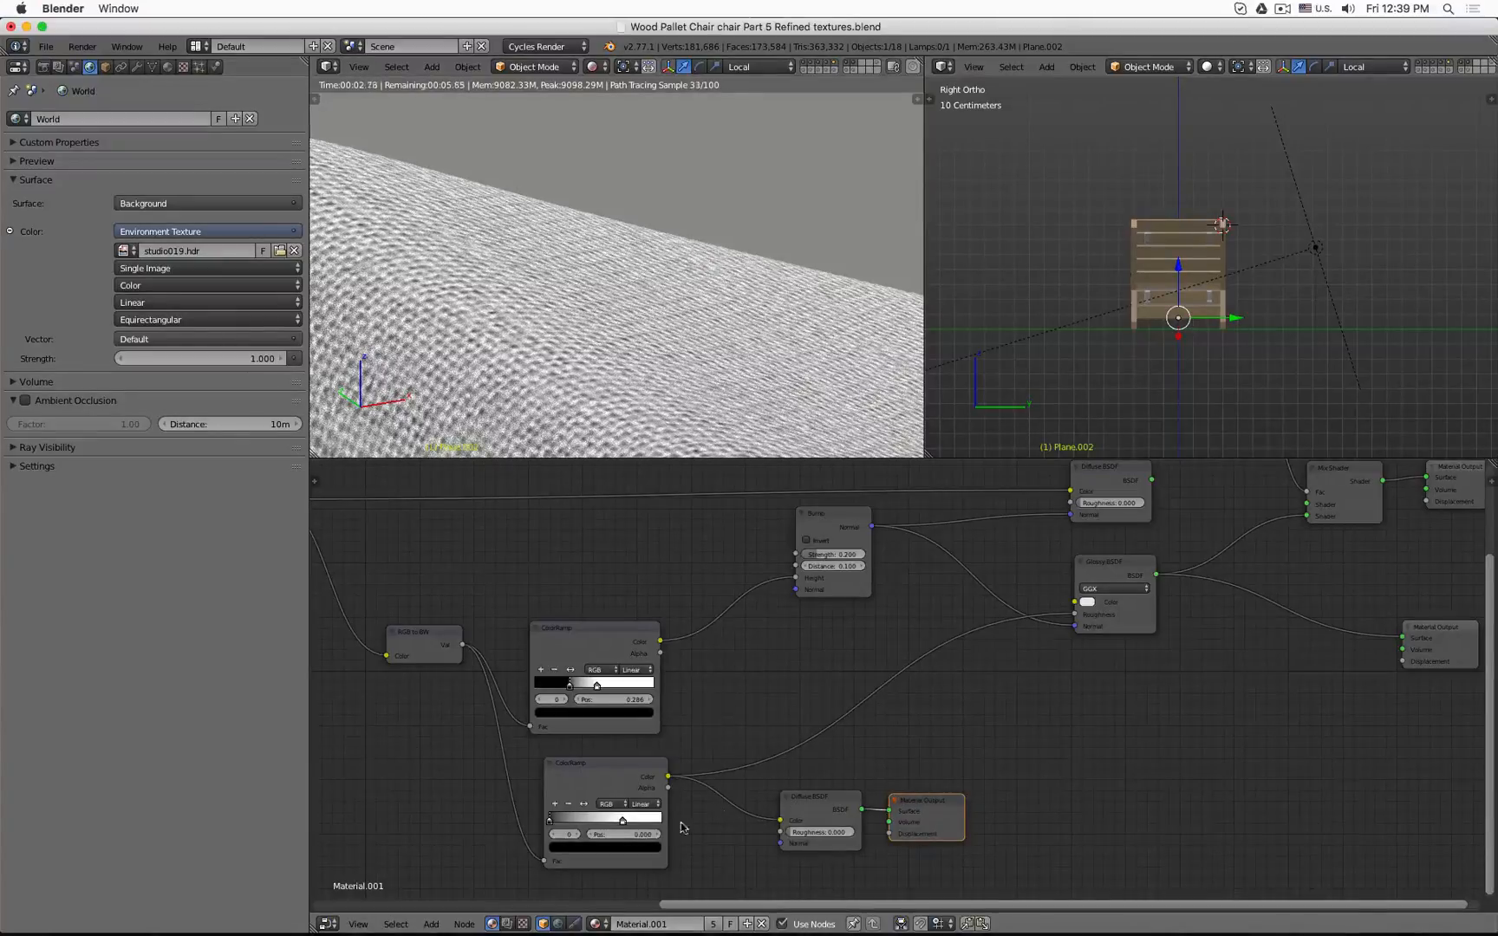
{"action": "mouse_move", "coordinate": [623, 823]}
{"action": "left_mouse_down"}
{"action": "mouse_move", "coordinate": [574, 825]}
{"action": "mouse_move", "coordinate": [641, 826]}
{"action": "left_mouse_up"}
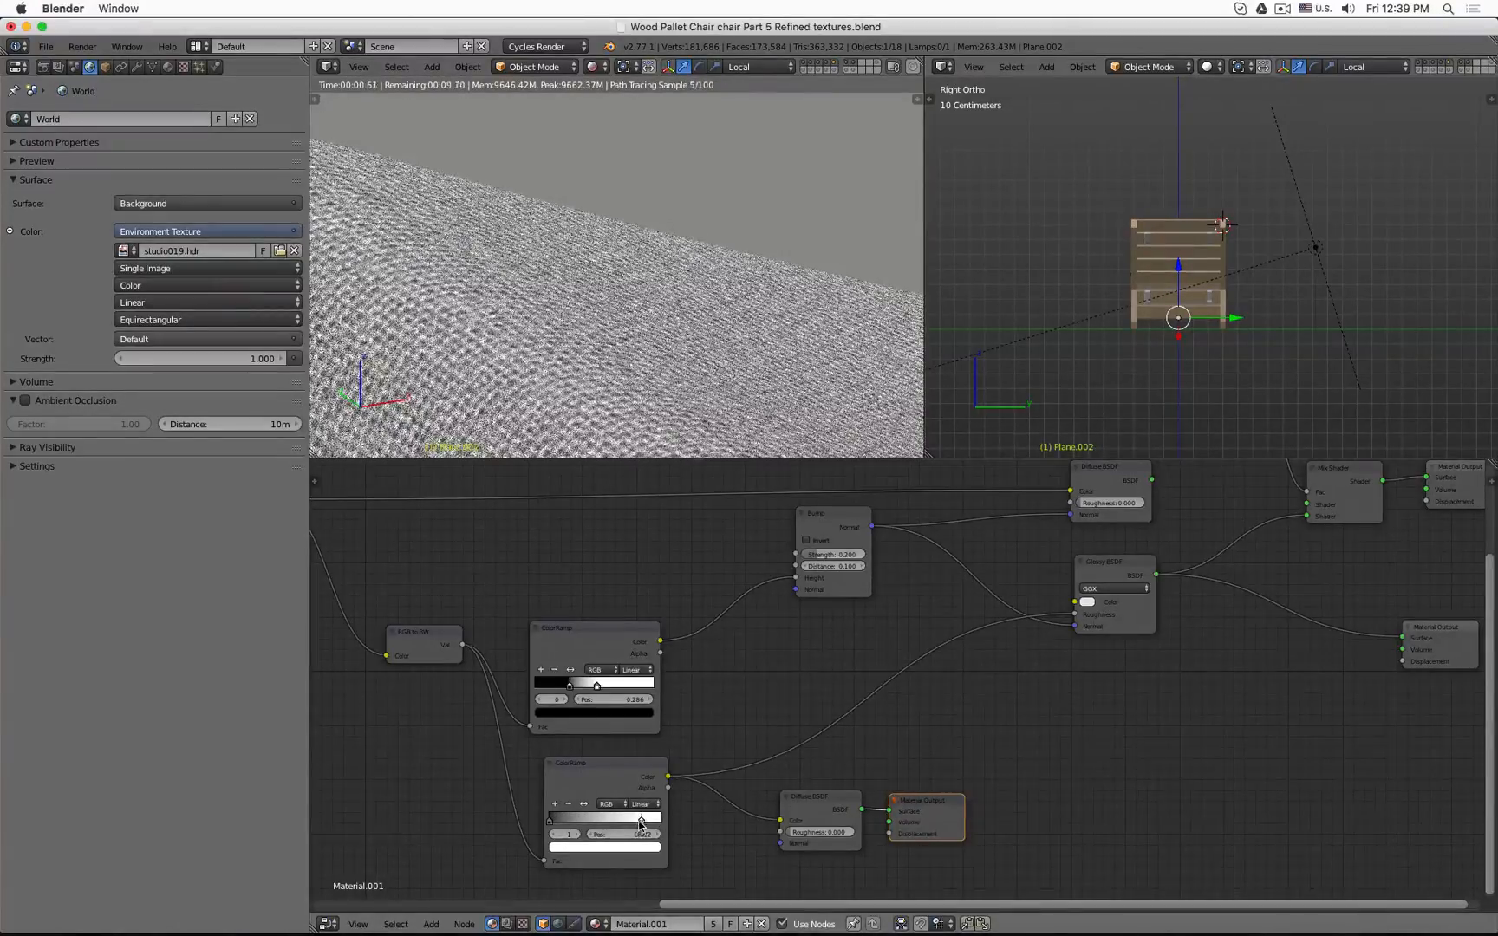
{"action": "left_click_drag", "start_coordinate": [550, 824], "coordinate": [588, 822]}
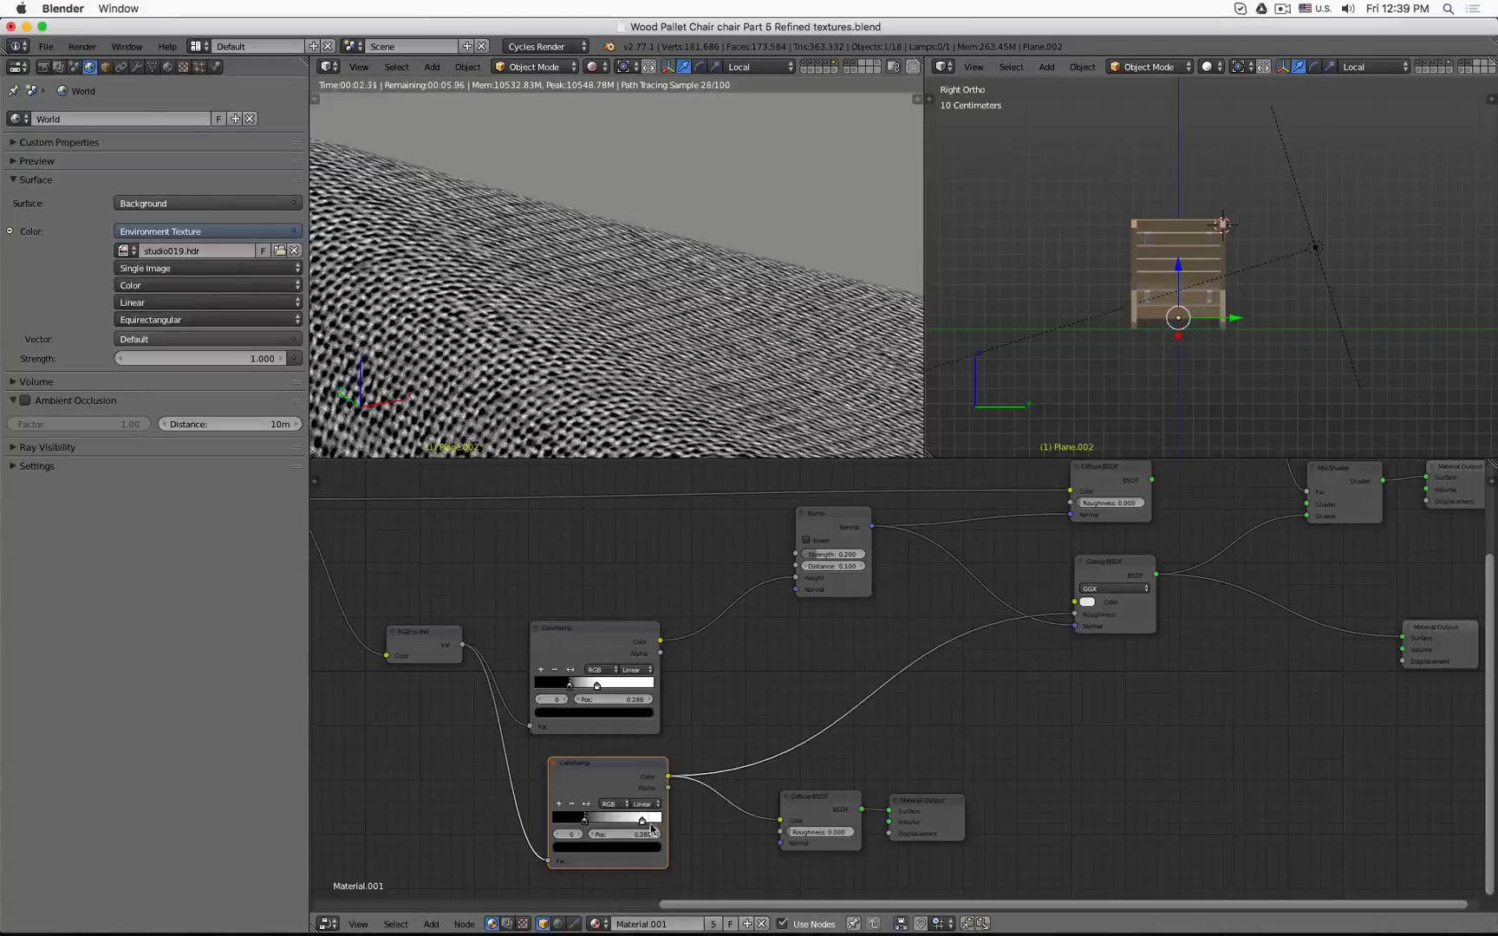
{"action": "left_click", "coordinate": [643, 821]}
{"action": "left_click_drag", "start_coordinate": [643, 825], "coordinate": [634, 823]}
Reconnect the Diffuse BSDF to the Mix Shader's free Shader input and make the Mix Shader's Material Output active.
{"action": "scroll", "coordinate": [1212, 688], "scroll_direction": "down", "scroll_amount": 4}
{"action": "middle_click_drag", "start_coordinate": [1213, 692], "coordinate": [1019, 736]}
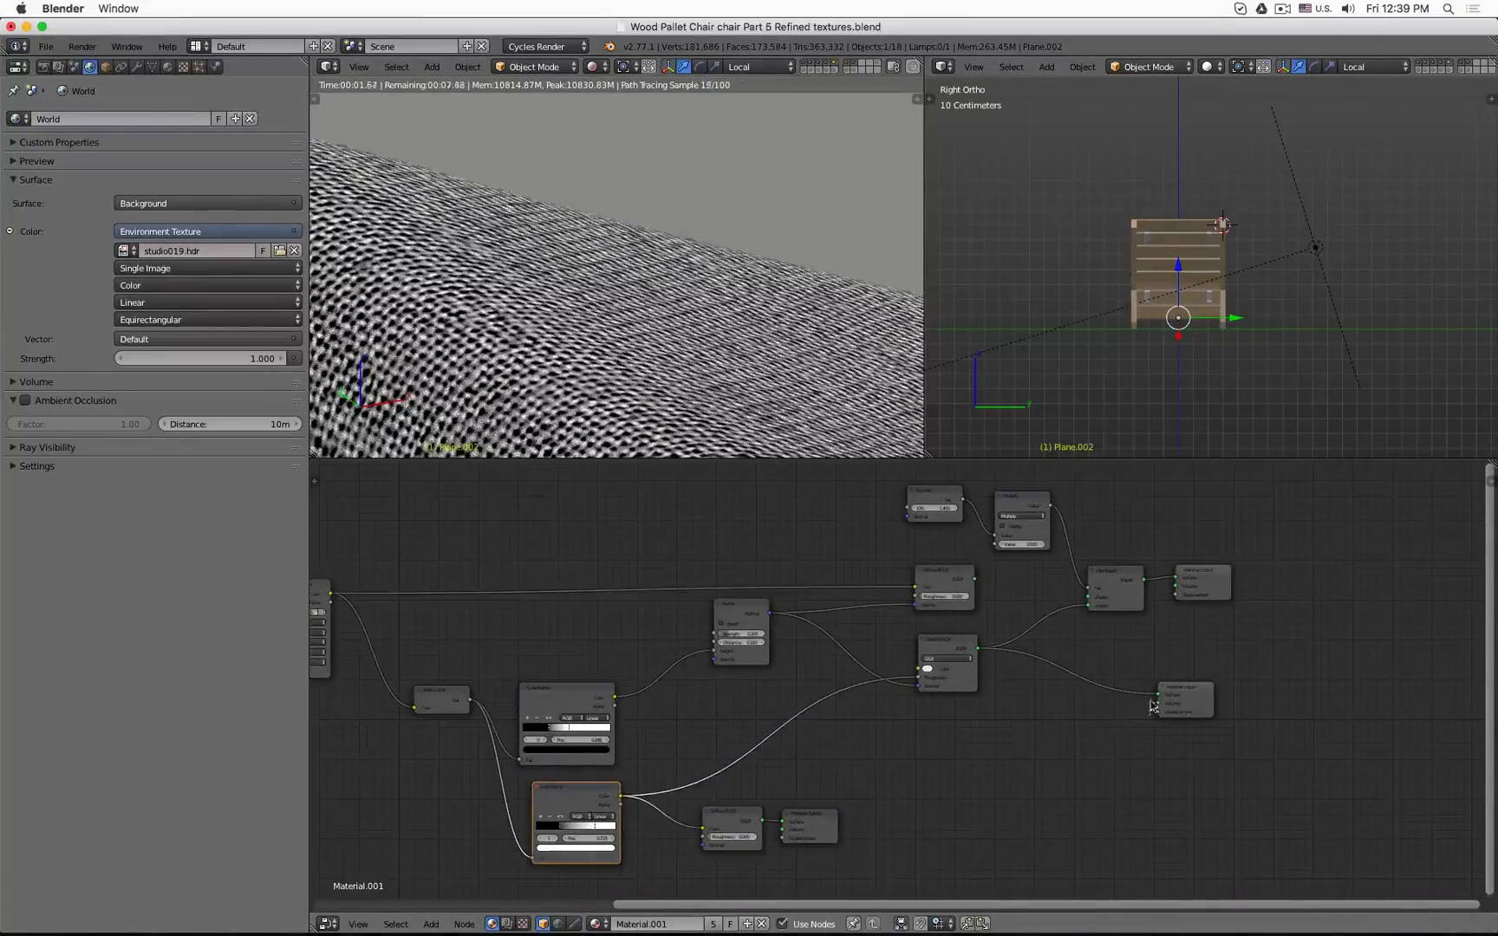
{"action": "left_click", "coordinate": [1195, 699]}
{"action": "left_click_drag", "start_coordinate": [975, 580], "coordinate": [1087, 598]}
{"action": "left_click", "coordinate": [1210, 593]}
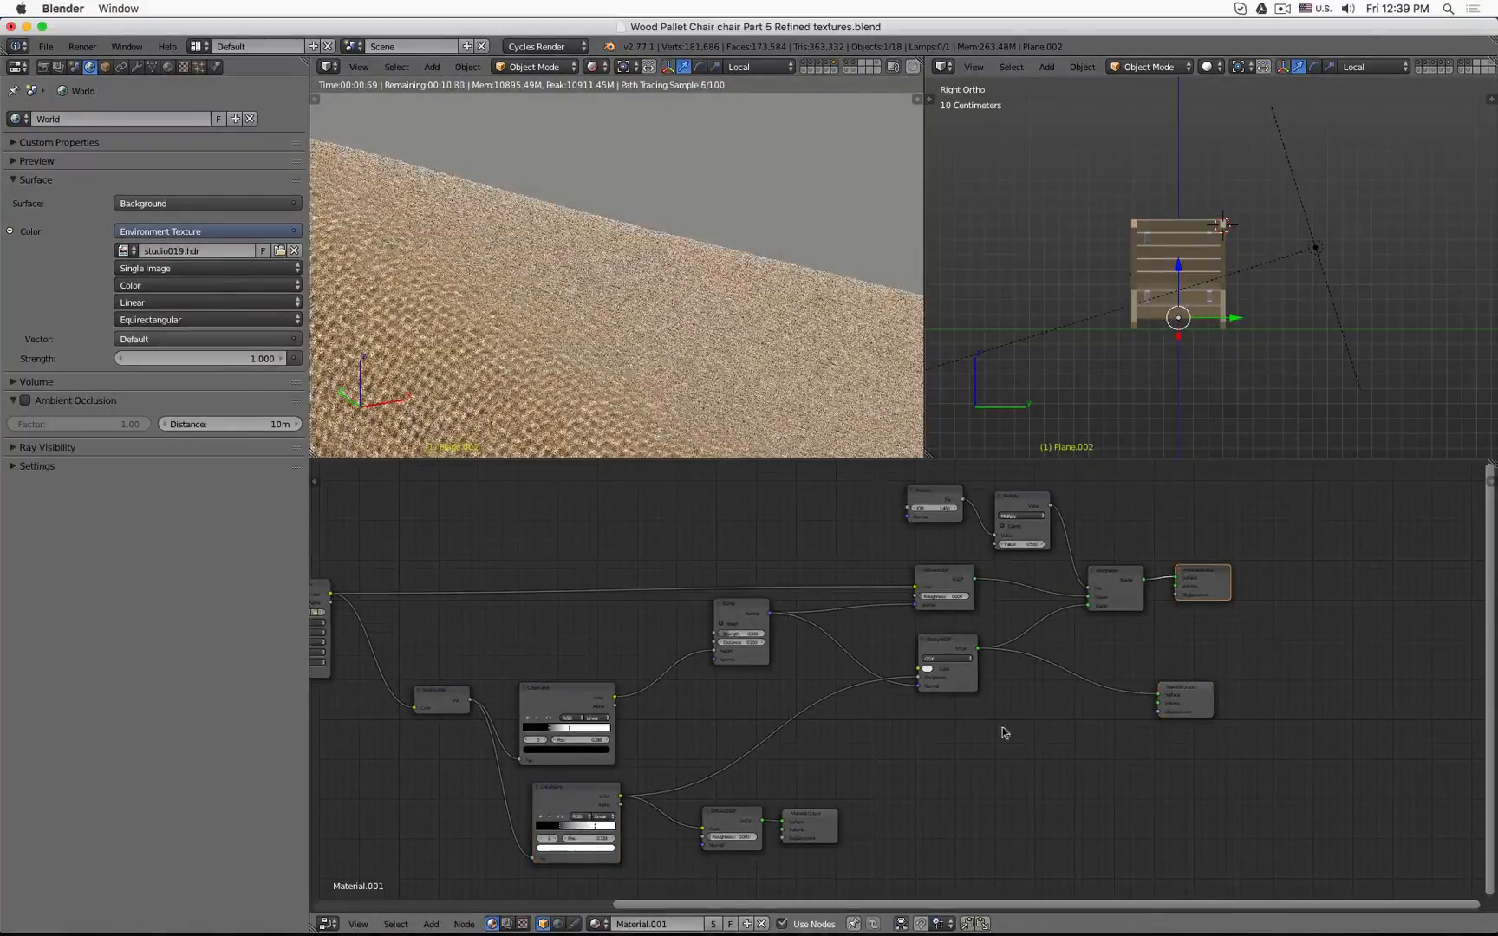
Set the Bump node's strength to 0.5 and check the fabric on the whole chair.
{"action": "middle_click_drag", "start_coordinate": [919, 712], "coordinate": [1058, 711]}
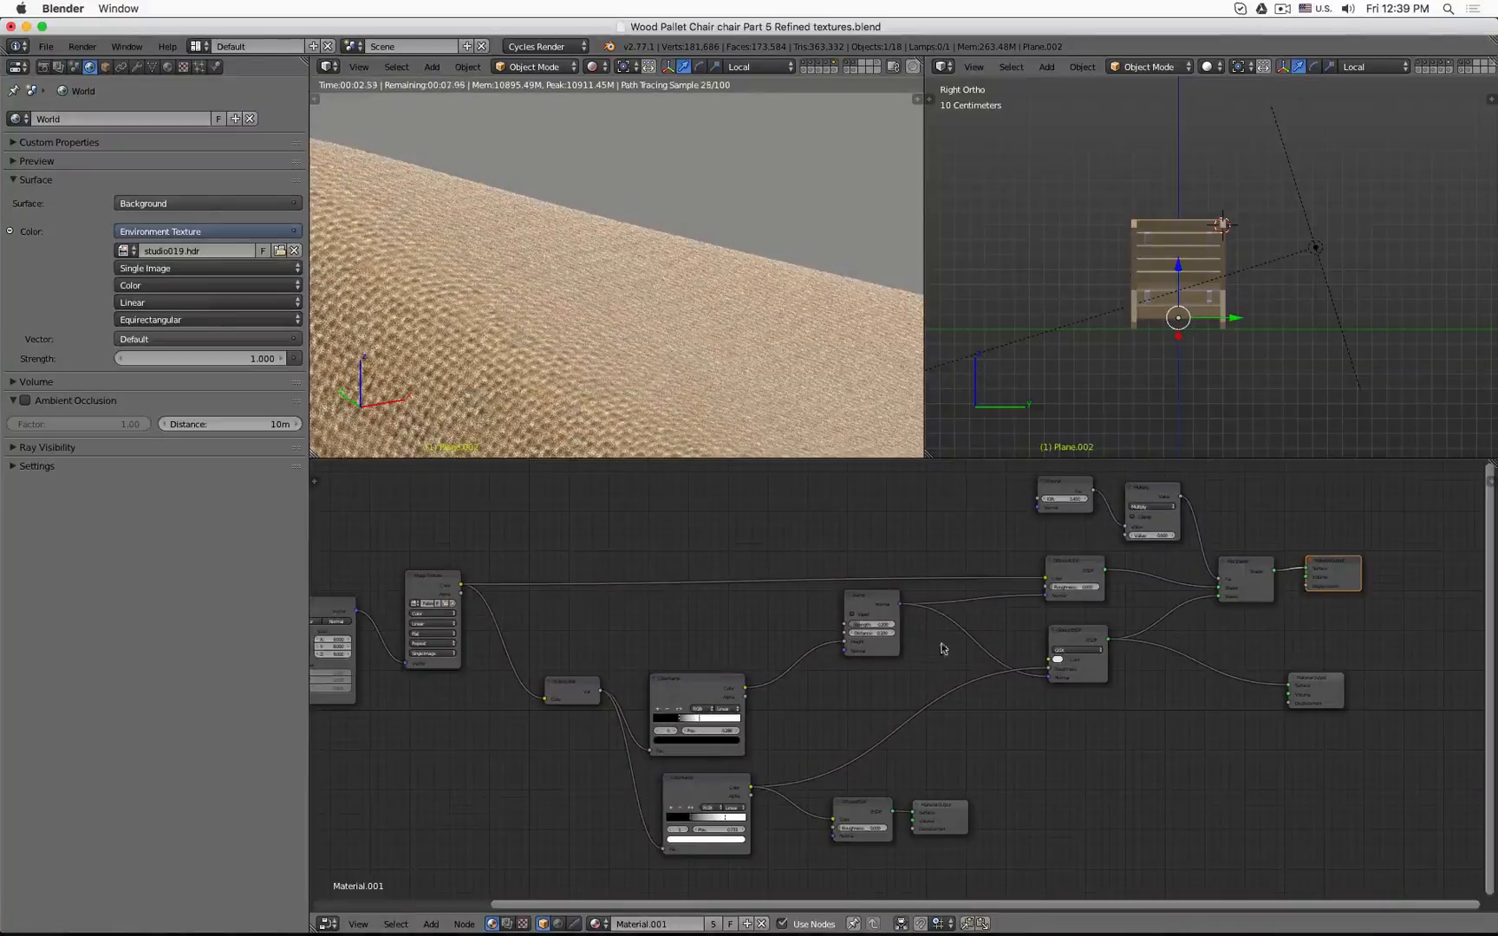
{"action": "scroll", "coordinate": [929, 580], "scroll_direction": "up", "scroll_amount": 4}
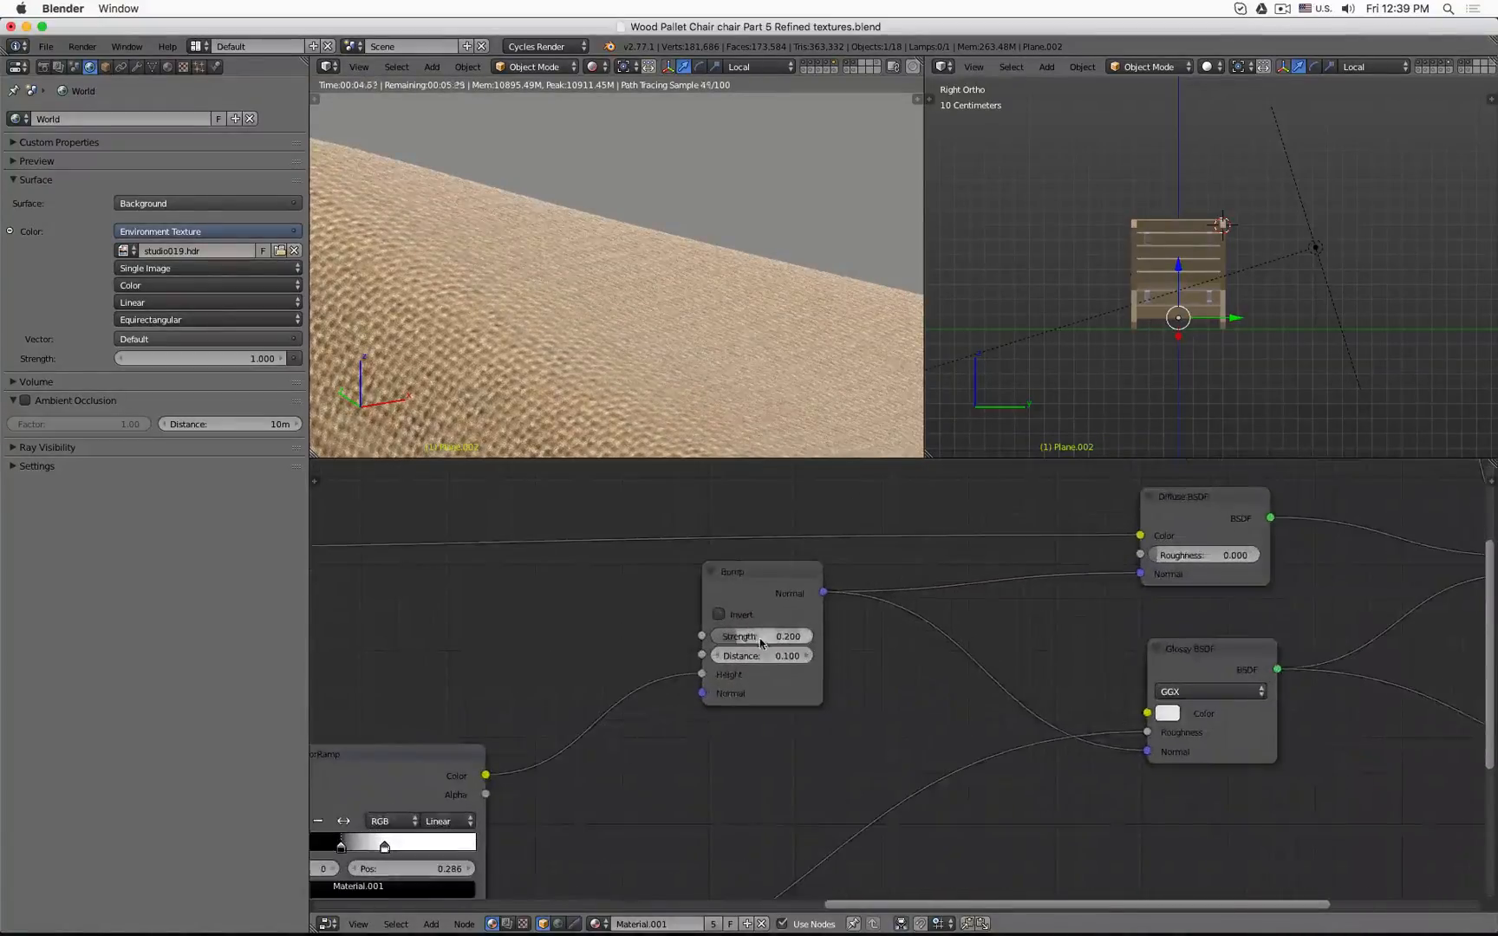
{"action": "left_click", "coordinate": [759, 636]}
{"action": "type", "text": "0.5"}
{"action": "key", "text": "Return"}
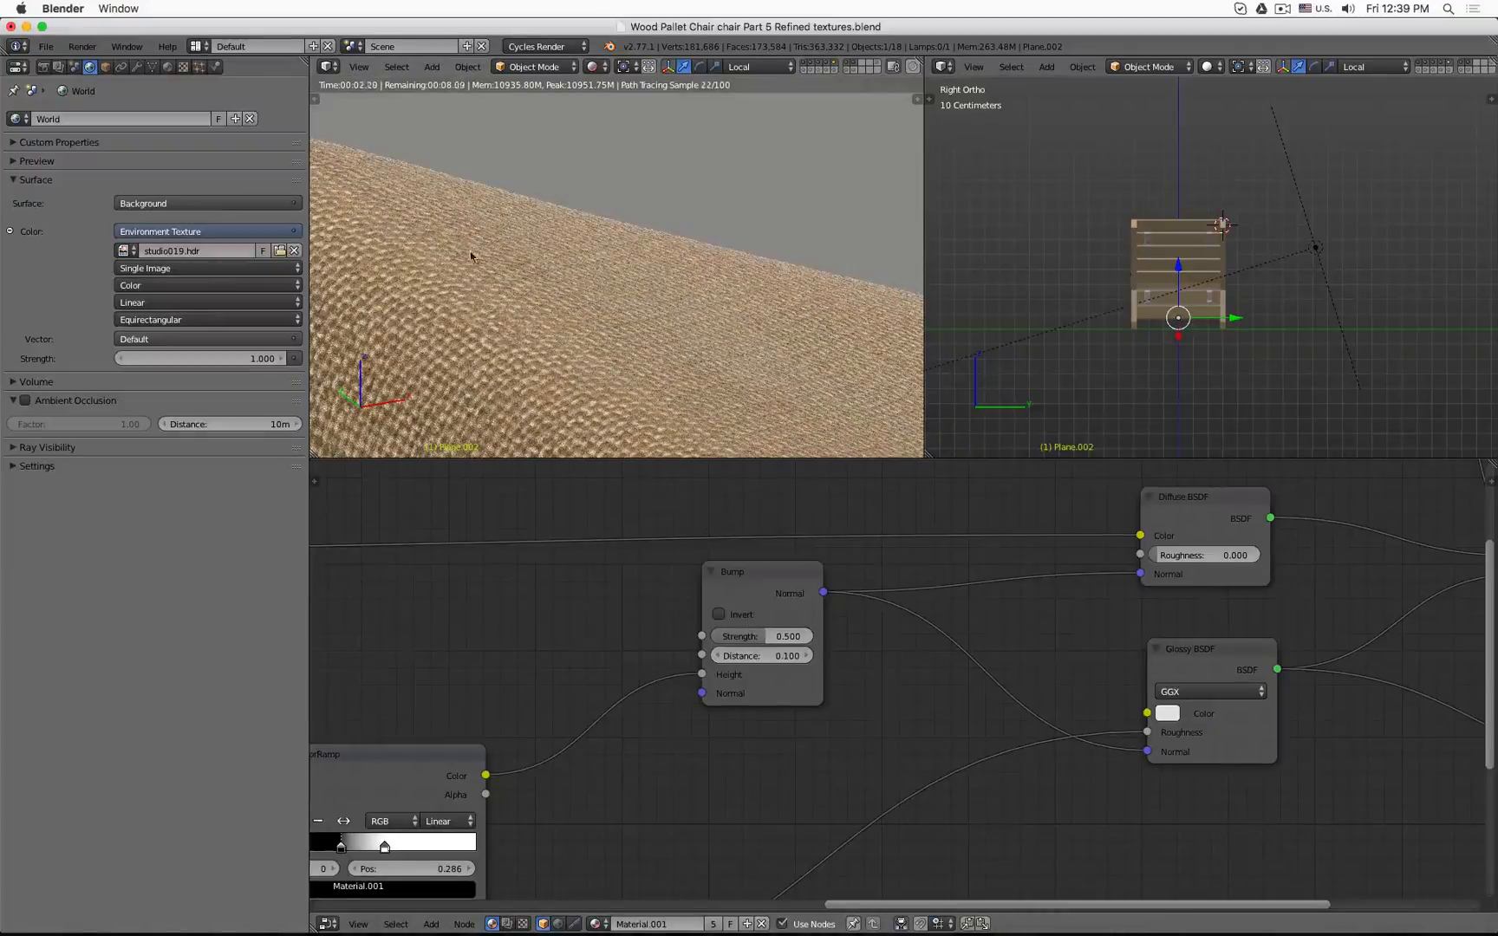
{"action": "scroll", "coordinate": [578, 298], "scroll_direction": "down", "scroll_amount": 2}
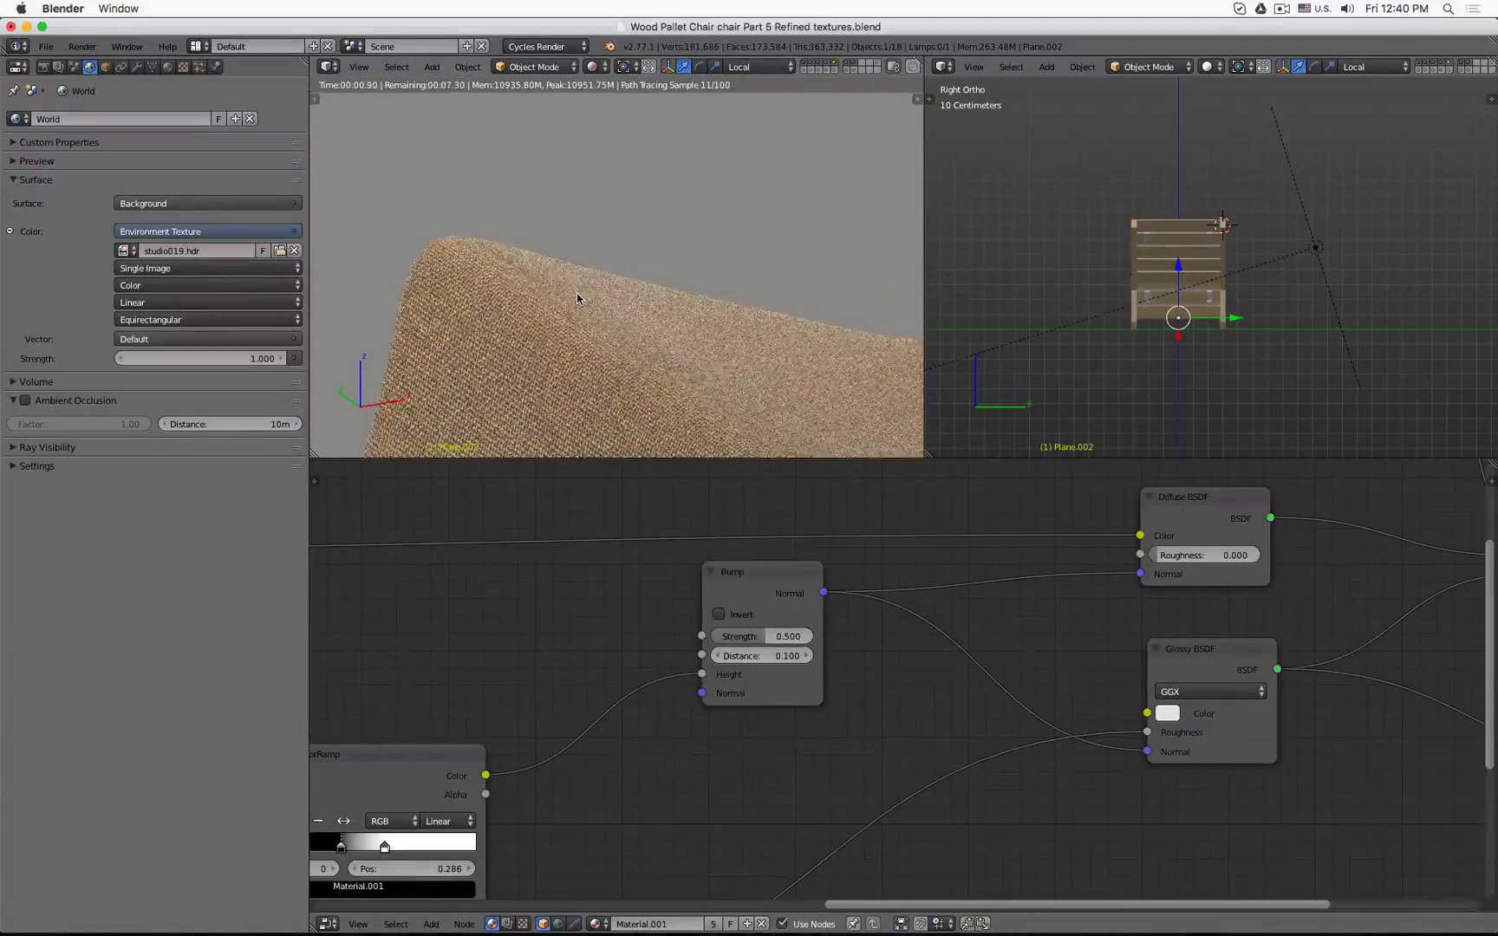
{"action": "scroll", "coordinate": [578, 298], "scroll_direction": "down", "scroll_amount": 4}
{"action": "scroll", "coordinate": [670, 319], "scroll_direction": "up", "scroll_amount": 2}
{"action": "scroll", "coordinate": [671, 319], "scroll_direction": "down", "scroll_amount": 2}
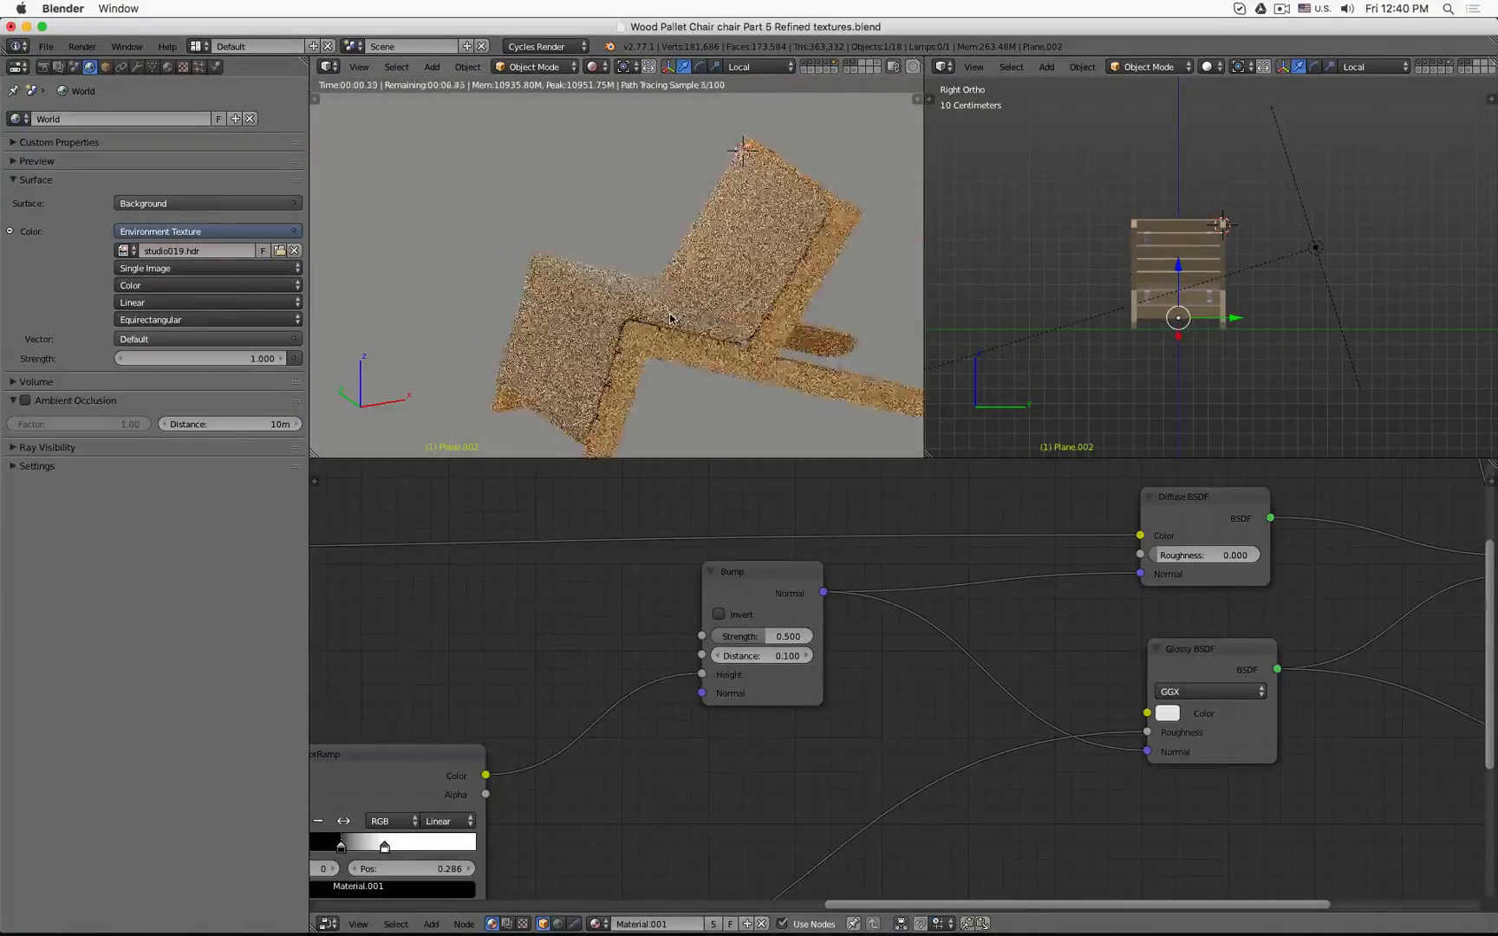
Set the Bump node's strength to 0.3.
{"action": "left_click", "coordinate": [749, 636]}
{"action": "type", "text": "0.3"}
{"action": "key", "text": "Return"}
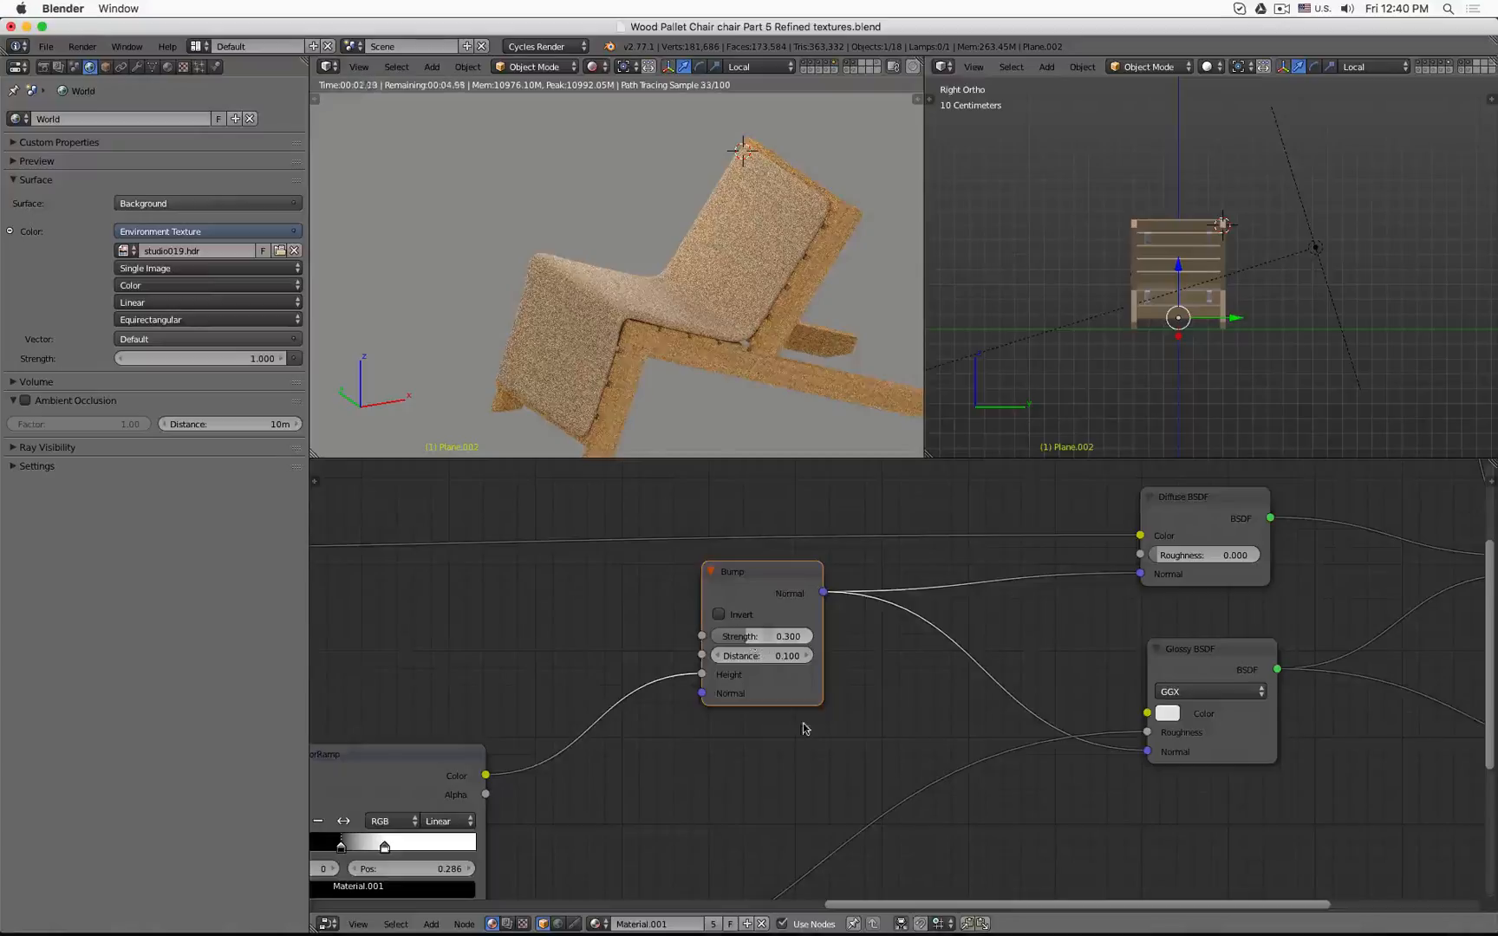
{"action": "scroll", "coordinate": [807, 726], "scroll_direction": "down", "scroll_amount": 6}
{"action": "middle_click_drag", "start_coordinate": [893, 694], "coordinate": [1027, 689]}
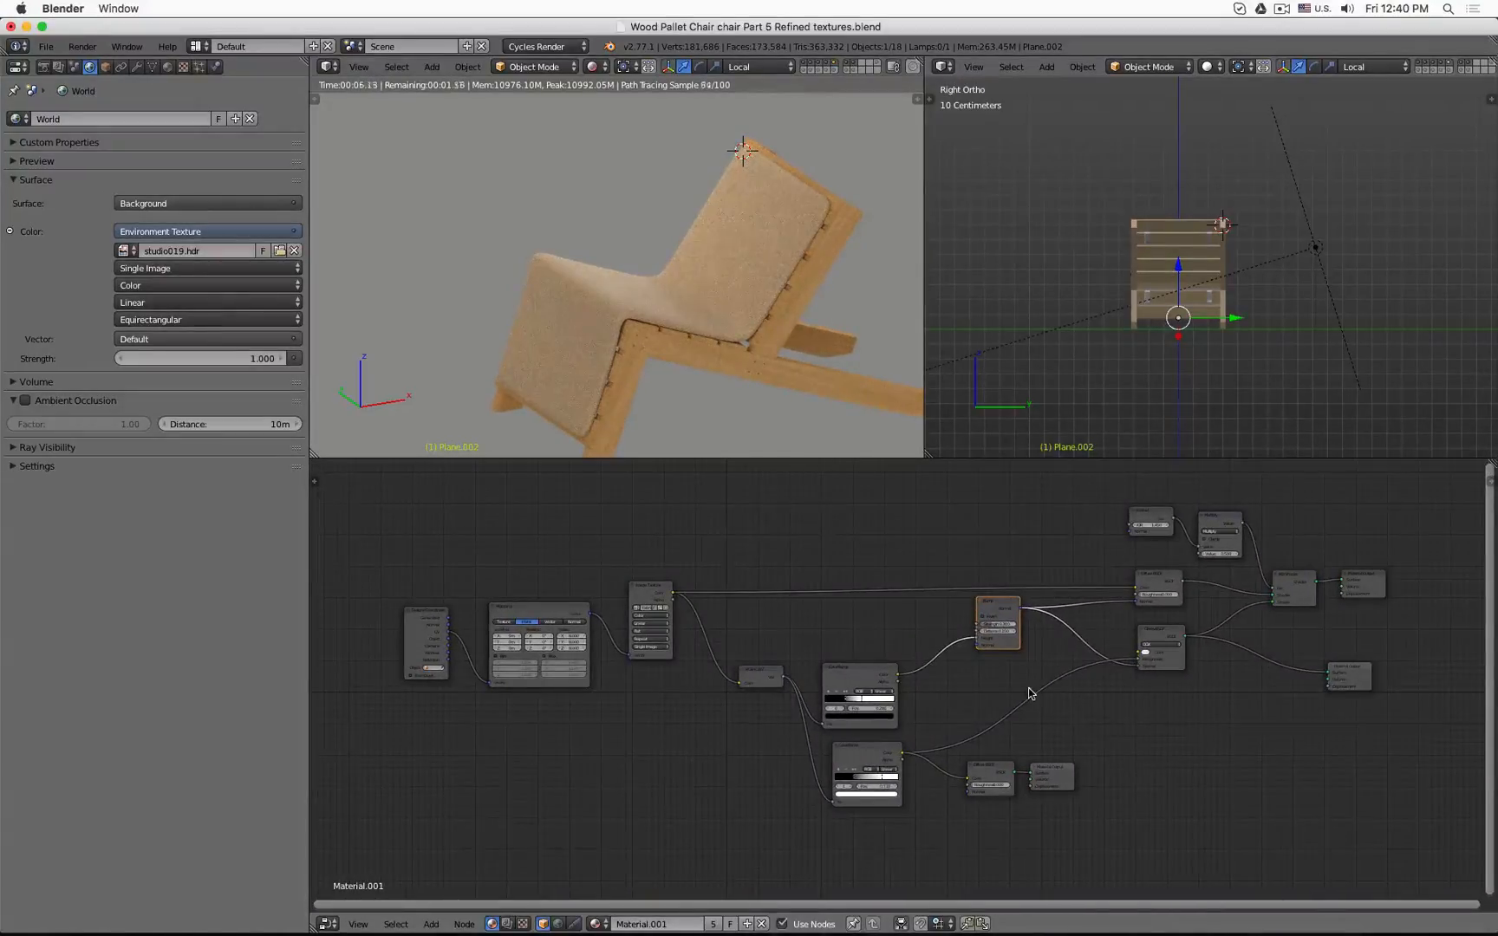